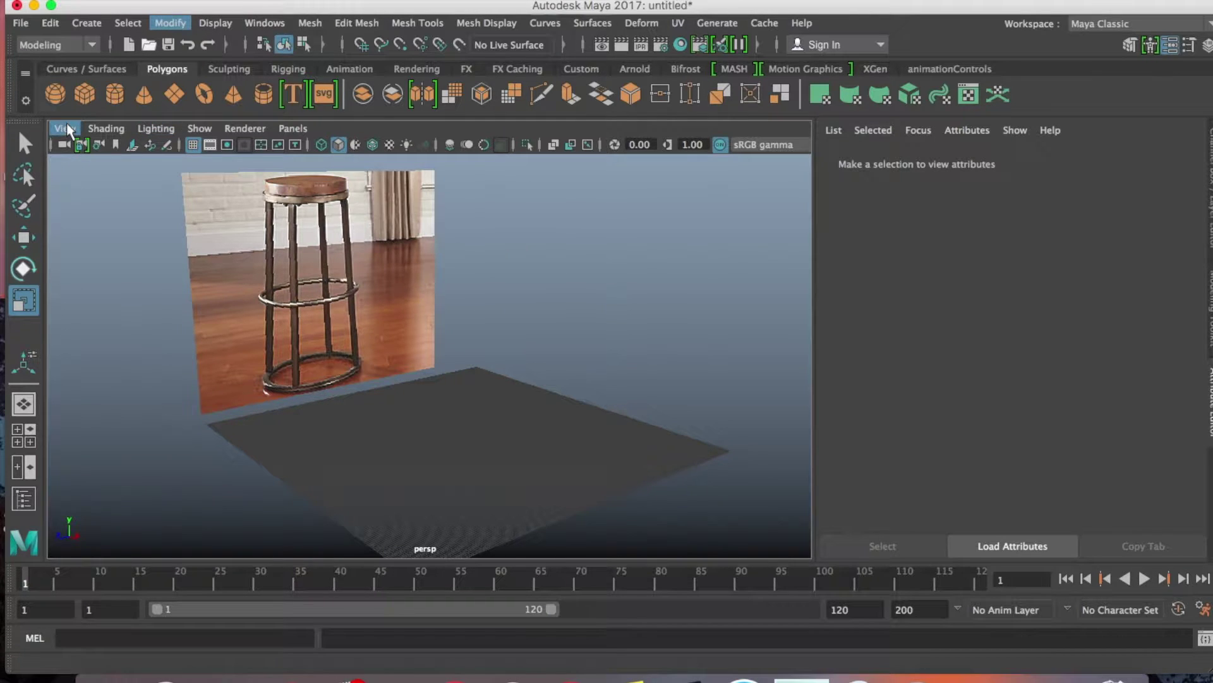
- Examine the stool reference image and the image plane import command in the side view, and return to the perspective view
{"action": "key", "text": "space"}
{"action": "left_click_drag", "start_coordinate": [418, 246], "coordinate": [491, 249]}
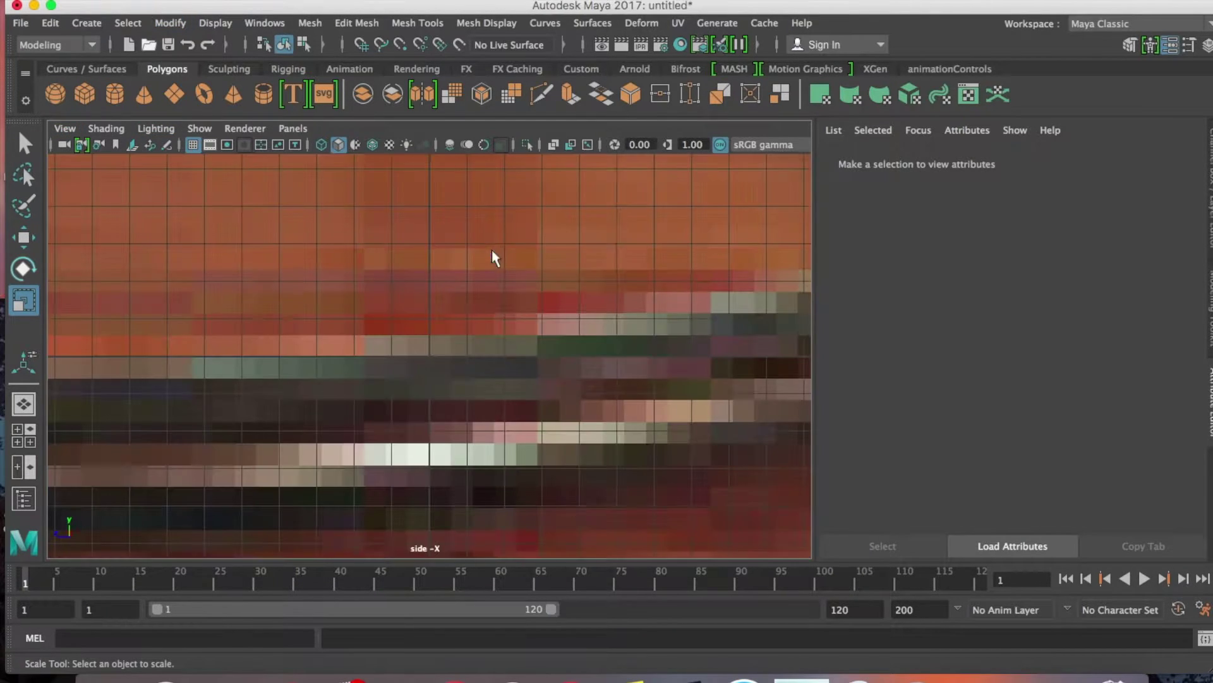
{"action": "left_click", "coordinate": [65, 127]}
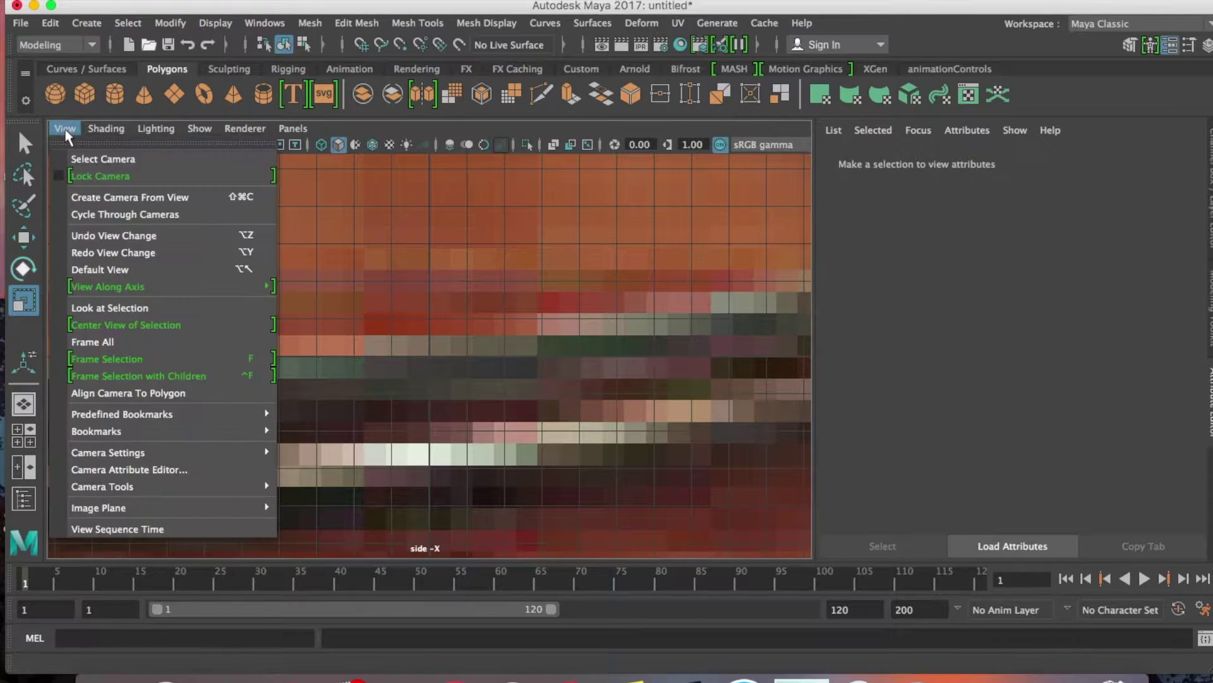
{"action": "mouse_move", "coordinate": [239, 507]}
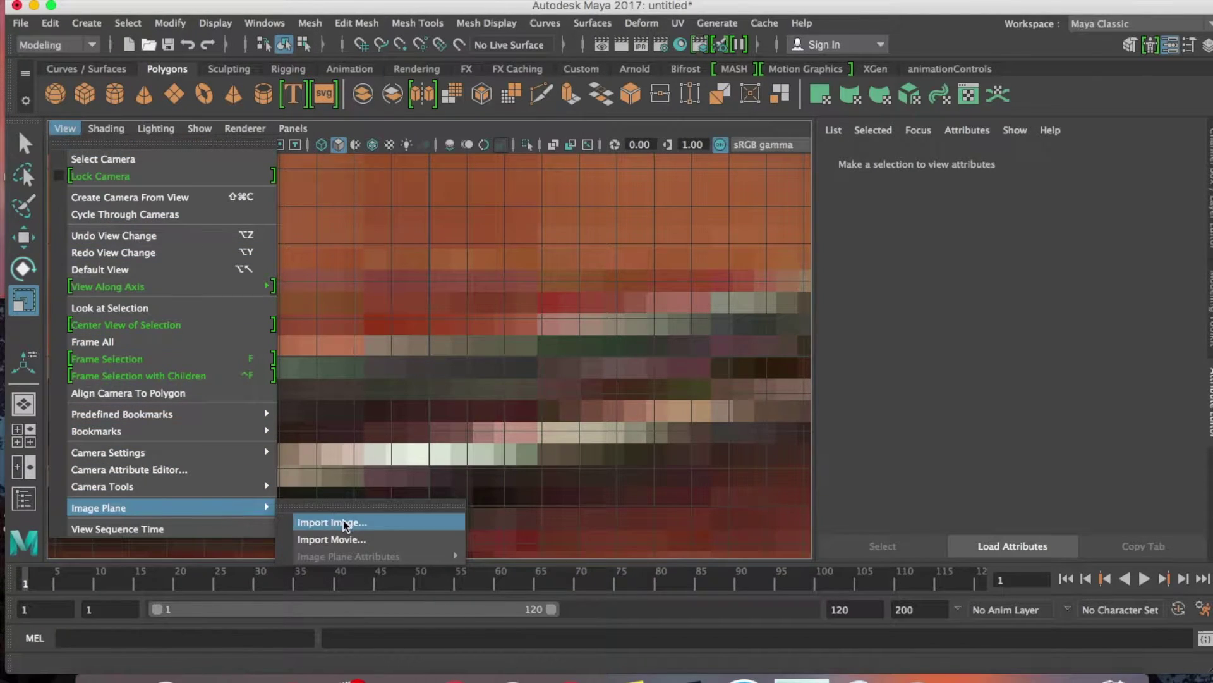
{"action": "left_click", "coordinate": [344, 268]}
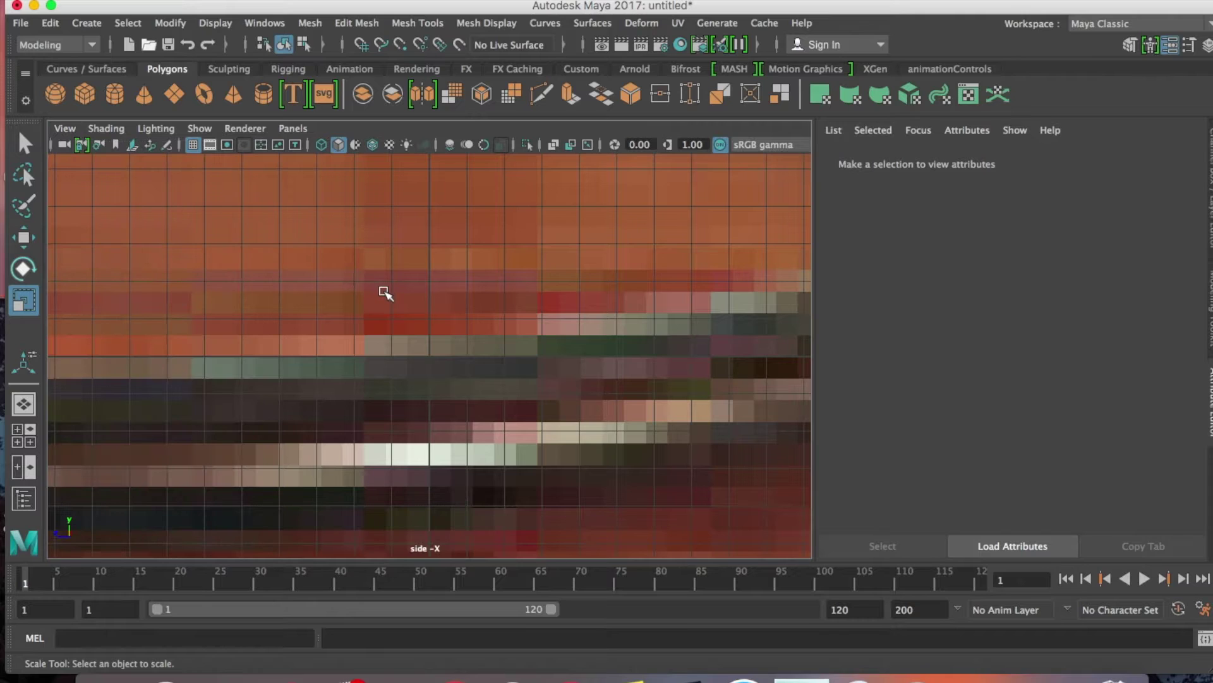
{"action": "scroll", "coordinate": [383, 291], "scroll_direction": "down", "scroll_amount": 3}
{"action": "scroll", "coordinate": [384, 290], "scroll_direction": "down", "scroll_amount": 3}
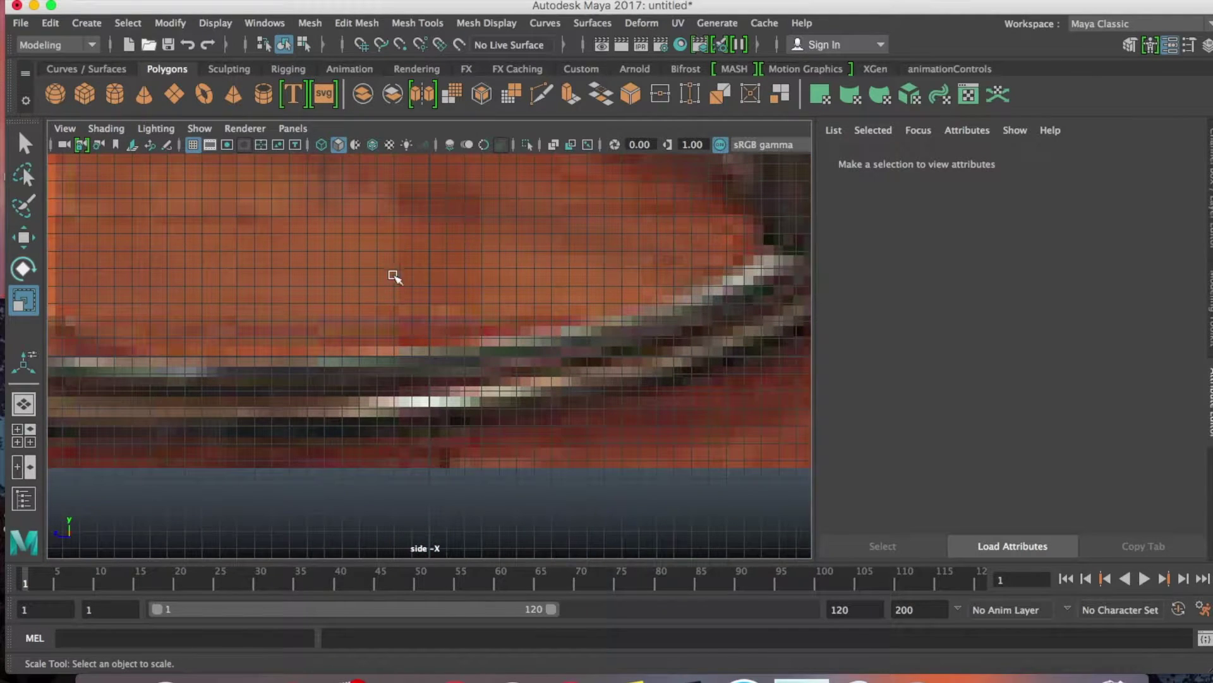
{"action": "key", "text": "space"}
{"action": "left_click_drag", "start_coordinate": [446, 300], "coordinate": [448, 258]}
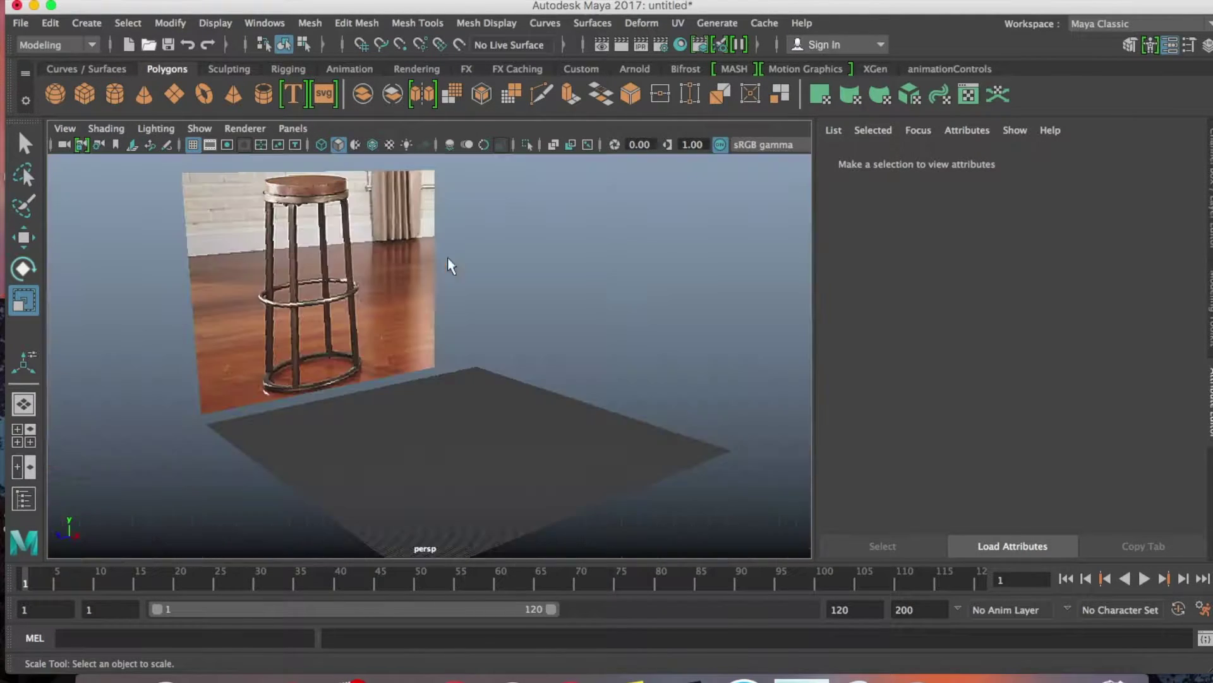
- Create a polygon cylinder in front of the stool reference and raise it to about 433 in Y
{"action": "scroll", "coordinate": [456, 271], "scroll_direction": "down", "scroll_amount": 3}
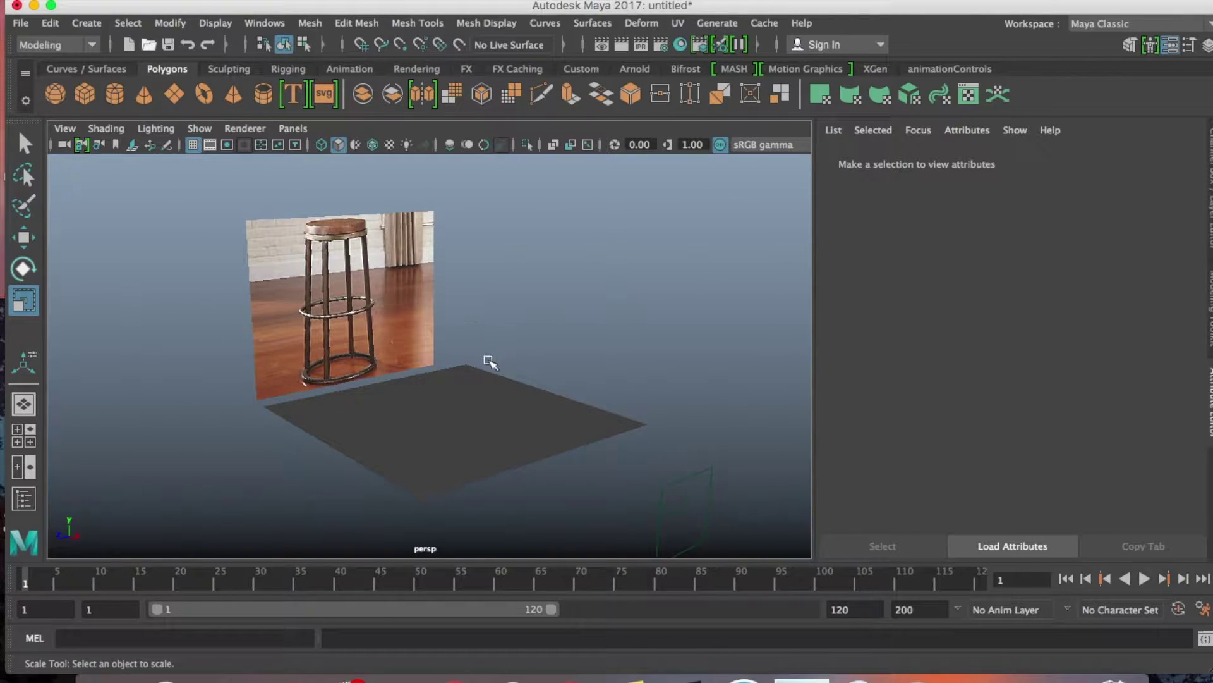
{"action": "left_click_drag", "start_coordinate": [561, 376], "coordinate": [483, 374], "text": "alt"}
{"action": "right_click_drag", "start_coordinate": [482, 374], "coordinate": [515, 352], "text": "alt"}
{"action": "middle_click_drag", "start_coordinate": [515, 352], "coordinate": [459, 240], "text": "alt"}
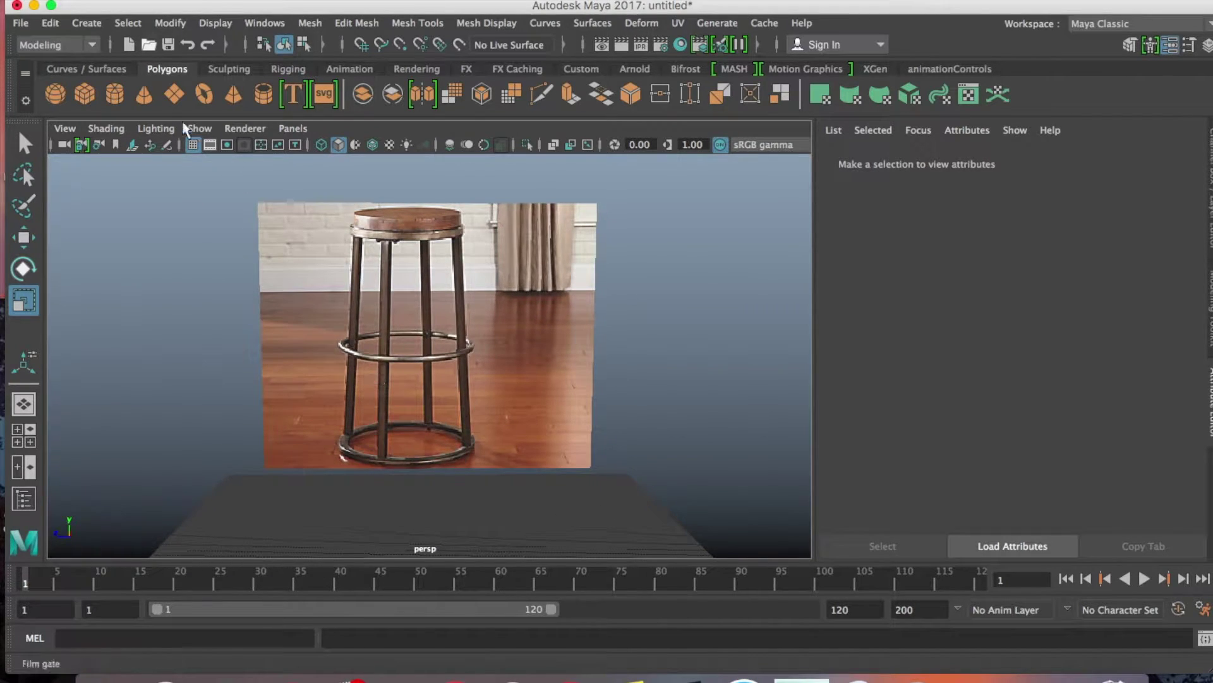
{"action": "left_click", "coordinate": [115, 93]}
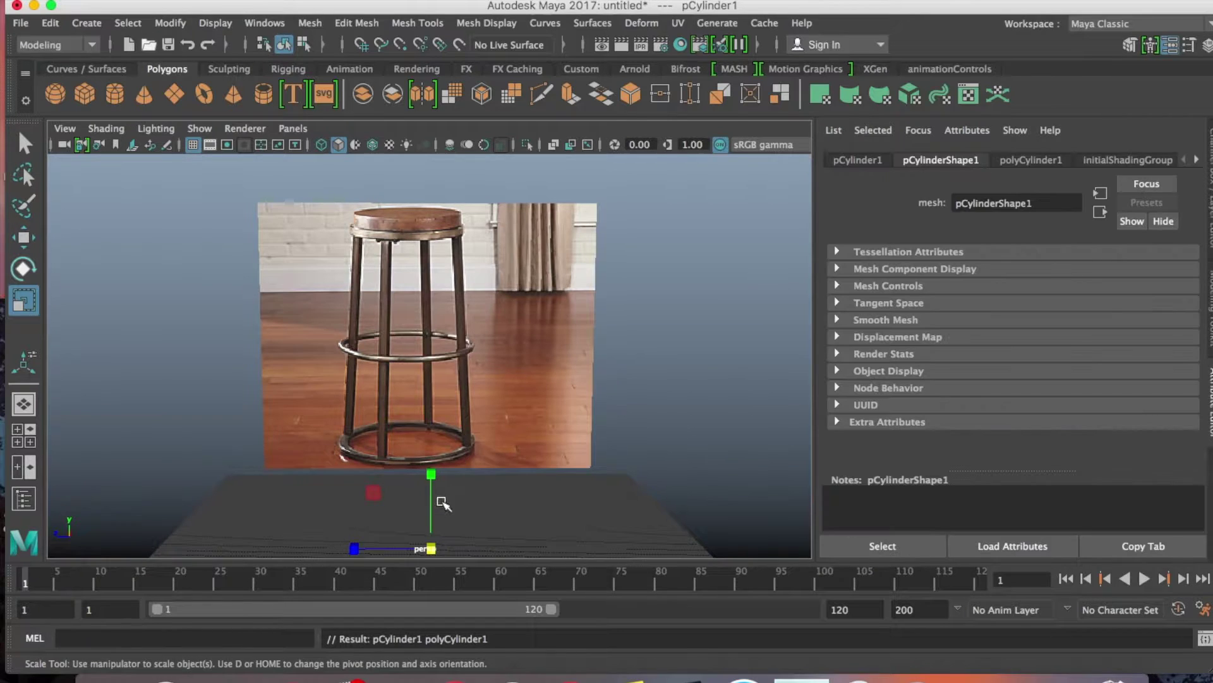
{"action": "key", "text": "w"}
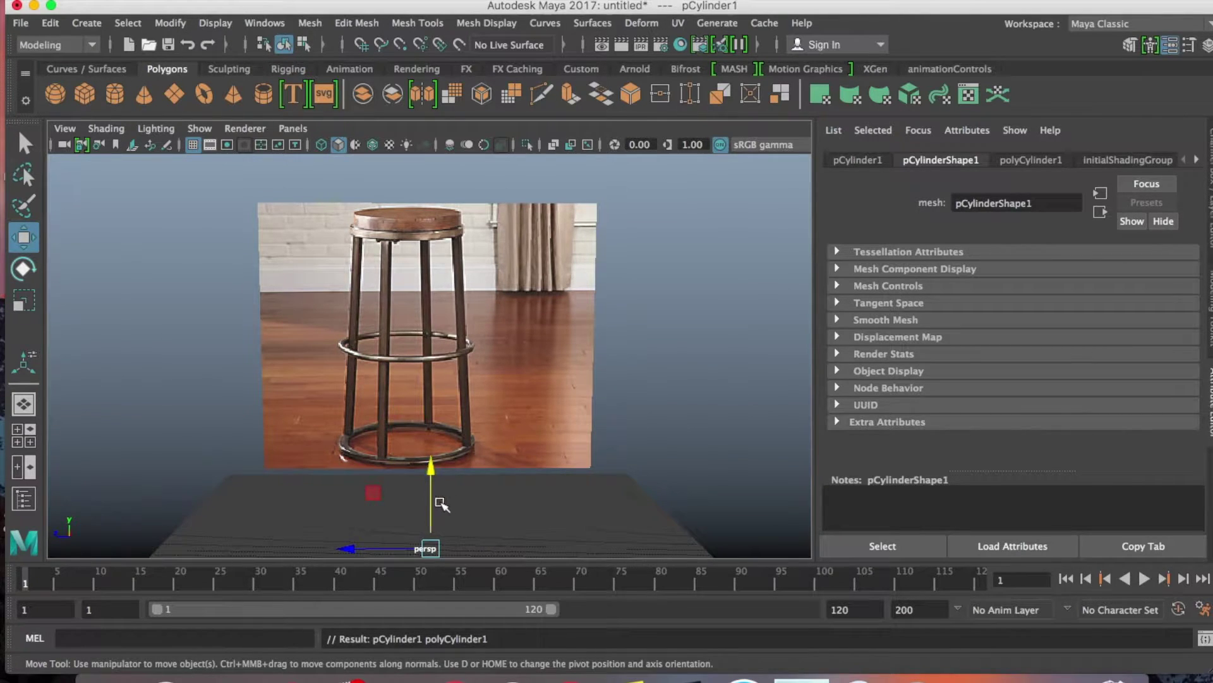
{"action": "left_click", "coordinate": [433, 475]}
{"action": "left_click_drag", "start_coordinate": [433, 475], "coordinate": [449, 262]}
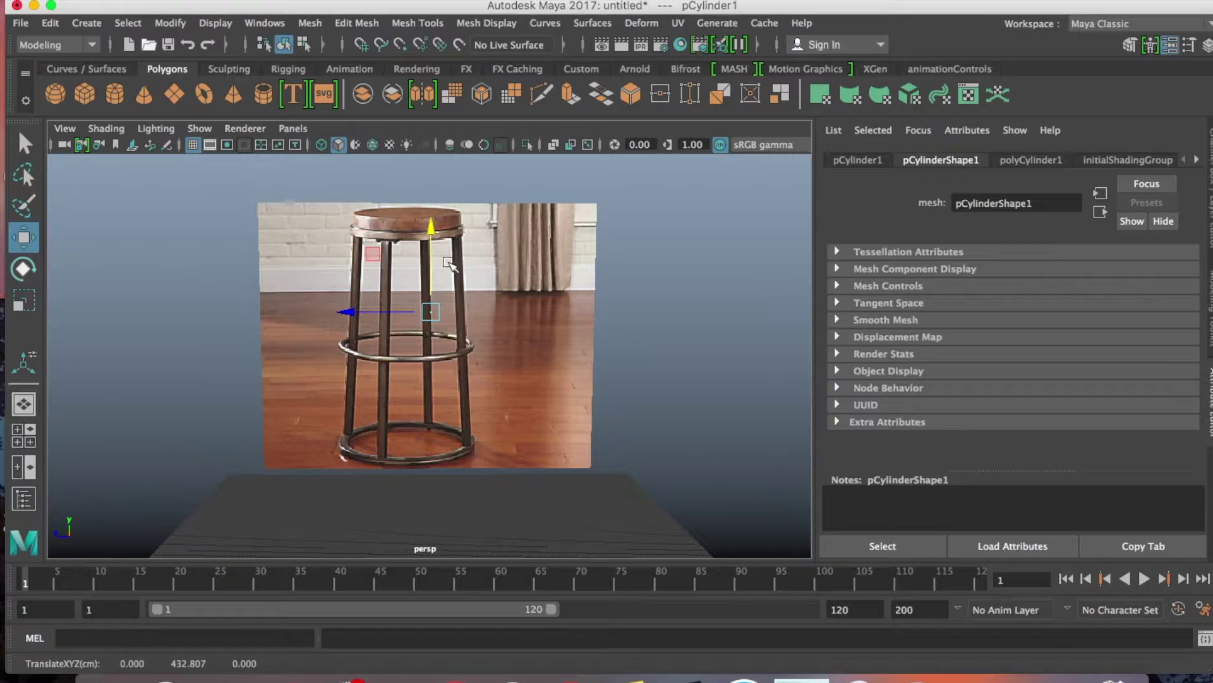
- Scale the cylinder into a flat seat disc, about 116.4 in X and Z and 9 in Y, and raise it to about 567 in Y
{"action": "key", "text": "r"}
{"action": "left_click_drag", "start_coordinate": [432, 310], "coordinate": [547, 318]}
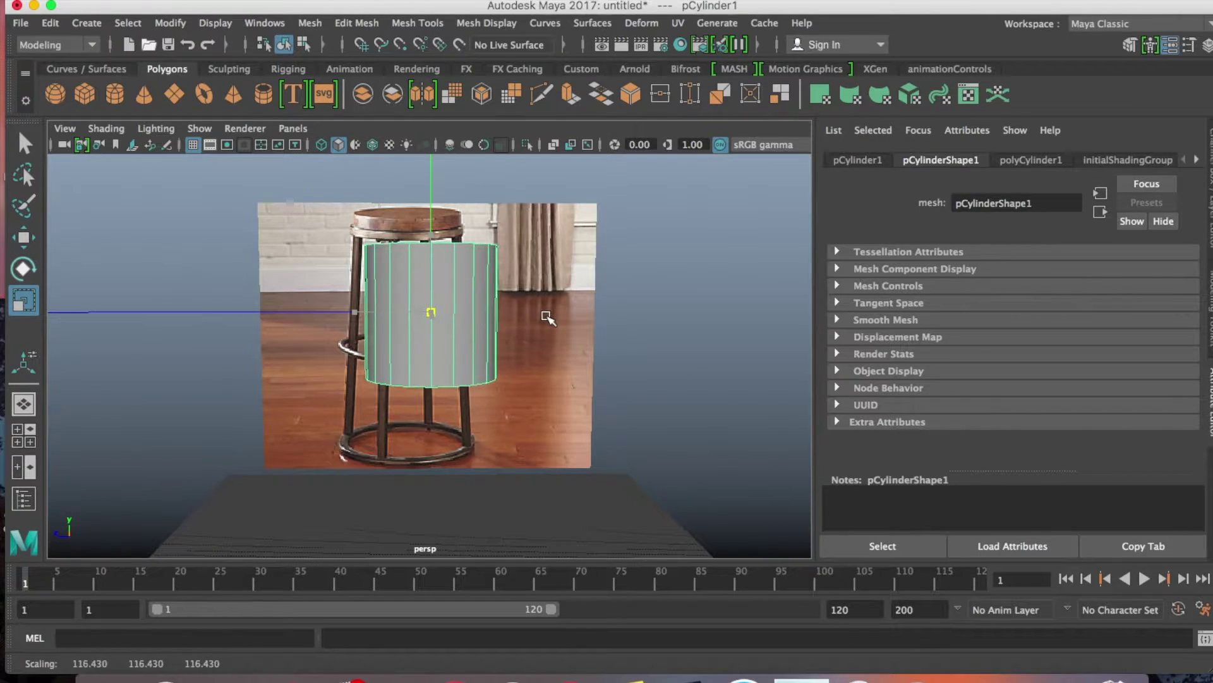
{"action": "left_click_drag", "start_coordinate": [431, 241], "coordinate": [432, 211]}
{"action": "key", "text": "w"}
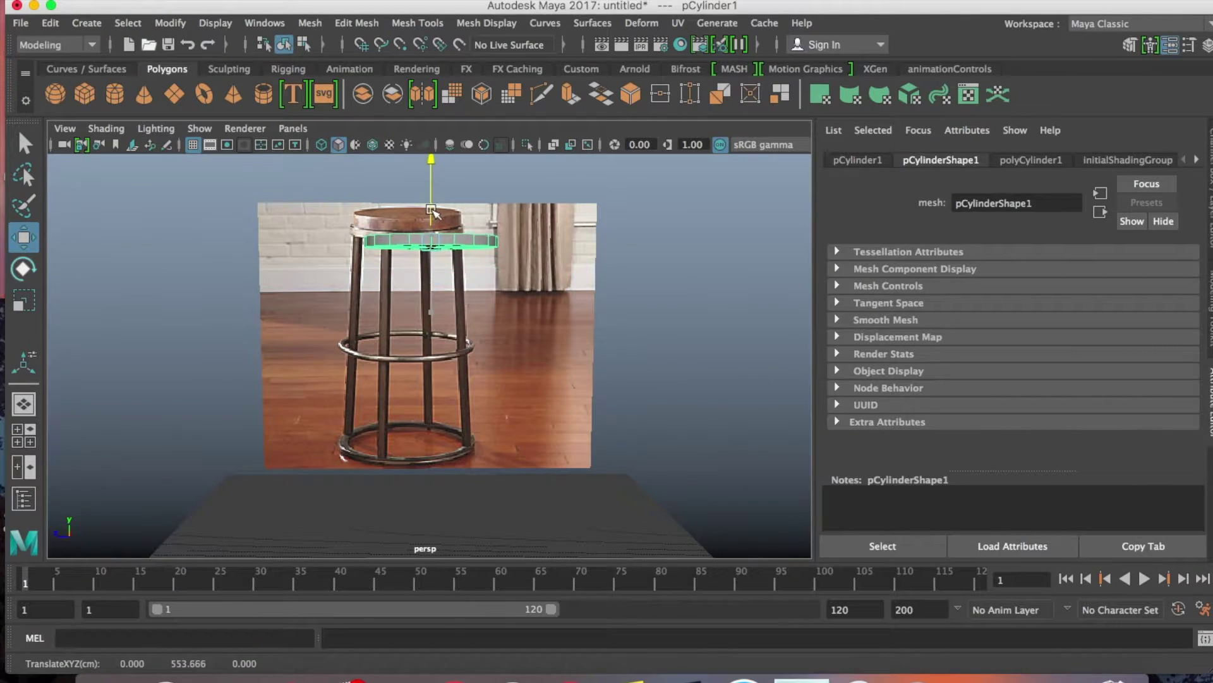
- Set the seat cylinder's Subdivisions Caps to 0 and its Subdivisions Axis to 30
{"action": "mouse_move", "coordinate": [541, 332]}
{"action": "left_mouse_down", "text": "alt"}
{"action": "mouse_move", "coordinate": [534, 340]}
{"action": "mouse_move", "coordinate": [543, 335]}
{"action": "left_mouse_up", "text": "alt"}
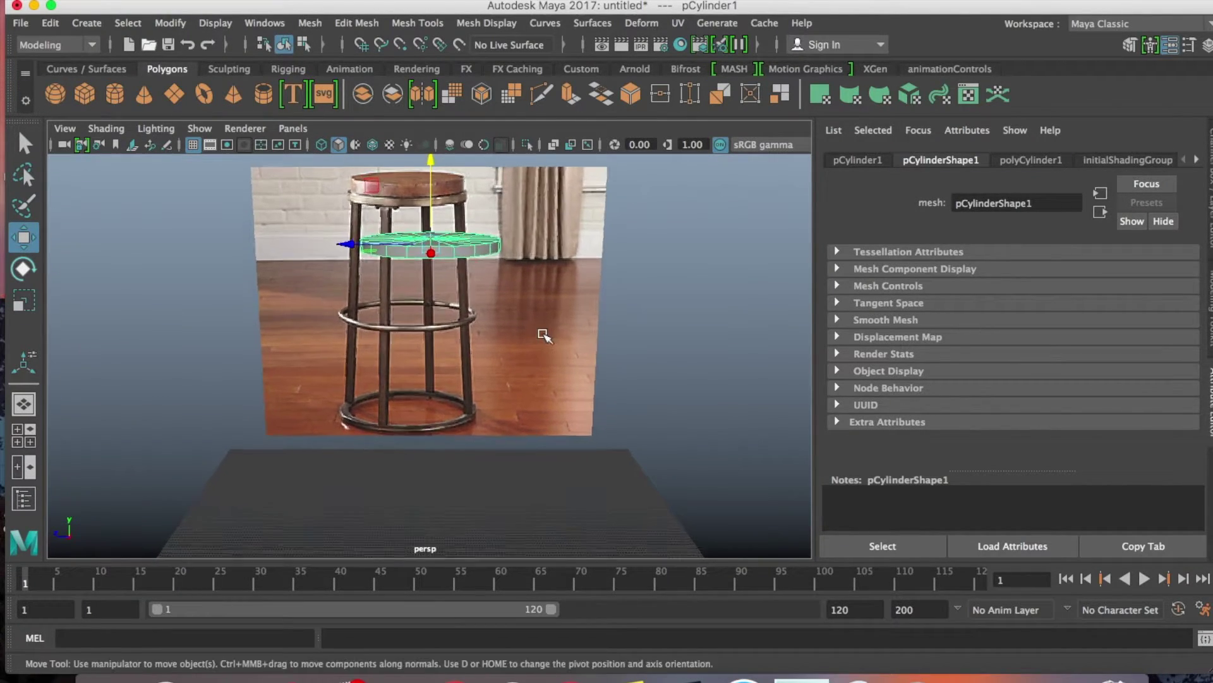
{"action": "scroll", "coordinate": [544, 335], "scroll_direction": "up", "scroll_amount": 5}
{"action": "middle_click_drag", "start_coordinate": [554, 325], "coordinate": [558, 384], "text": "alt"}
{"action": "scroll", "coordinate": [560, 353], "scroll_direction": "up", "scroll_amount": 2}
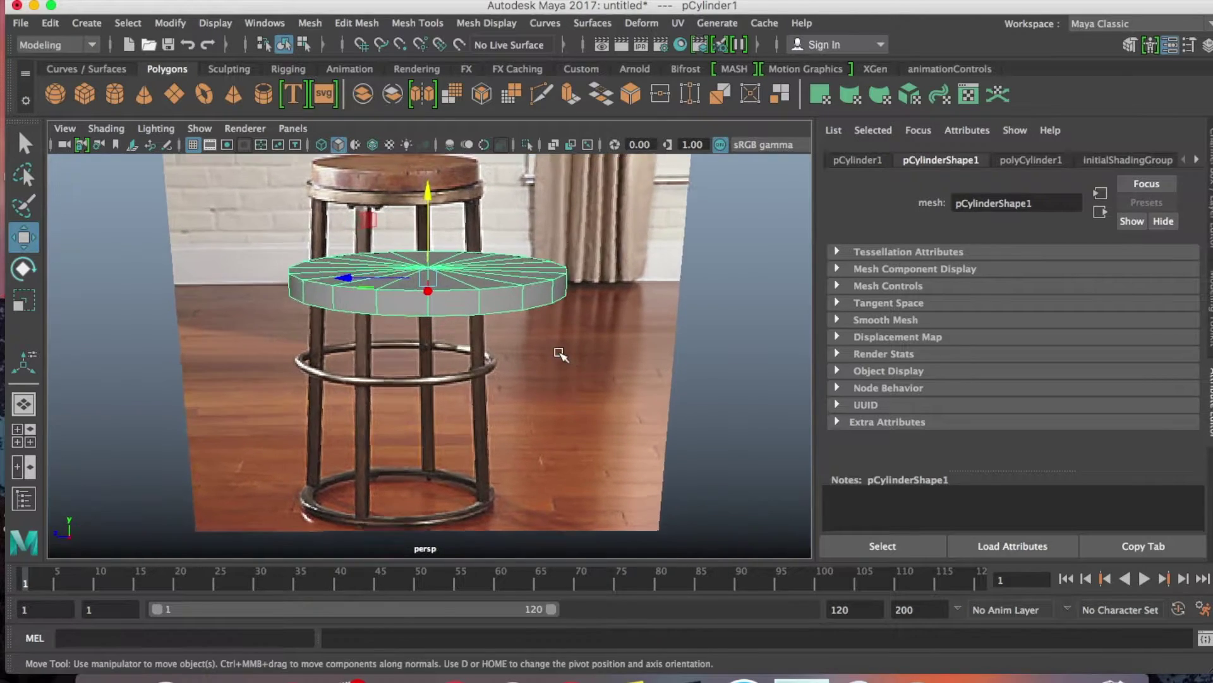
{"action": "scroll", "coordinate": [560, 353], "scroll_direction": "up", "scroll_amount": 2}
{"action": "key", "text": "ctrl+a"}
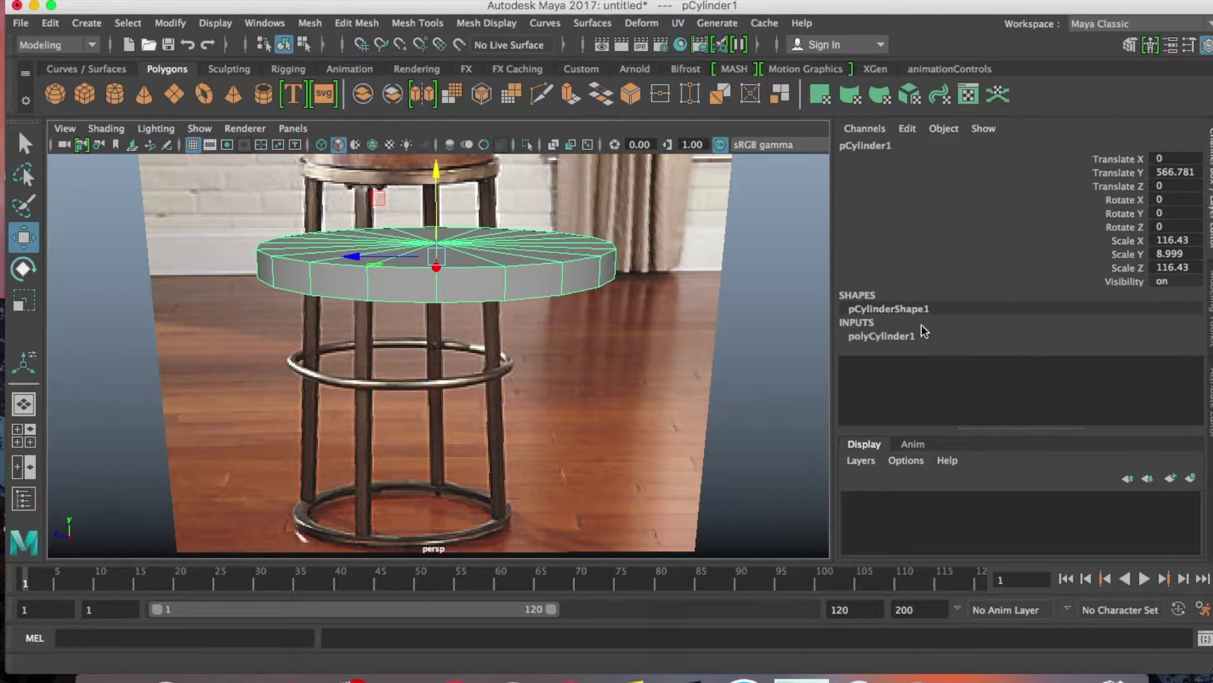
{"action": "left_click", "coordinate": [887, 337]}
{"action": "scroll", "coordinate": [1124, 359], "scroll_direction": "down", "scroll_amount": 1}
{"action": "double_click", "coordinate": [1164, 380]}
{"action": "type", "text": "0"}
{"action": "key", "text": "Return"}
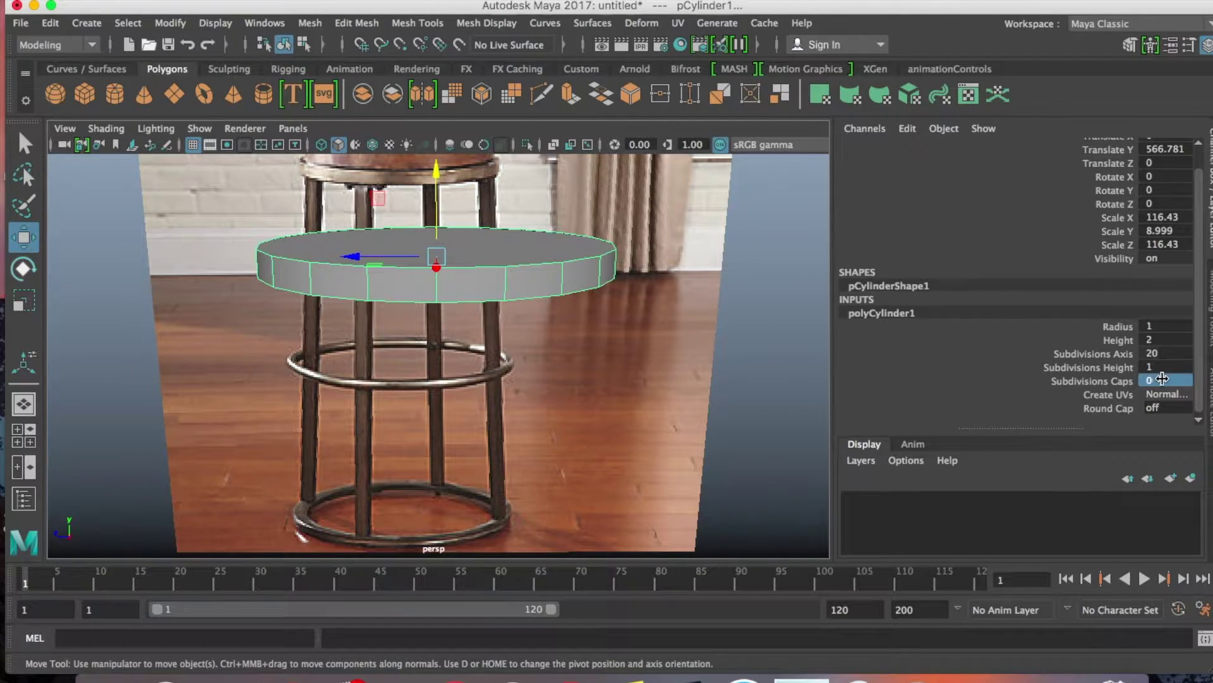
{"action": "double_click", "coordinate": [1168, 353]}
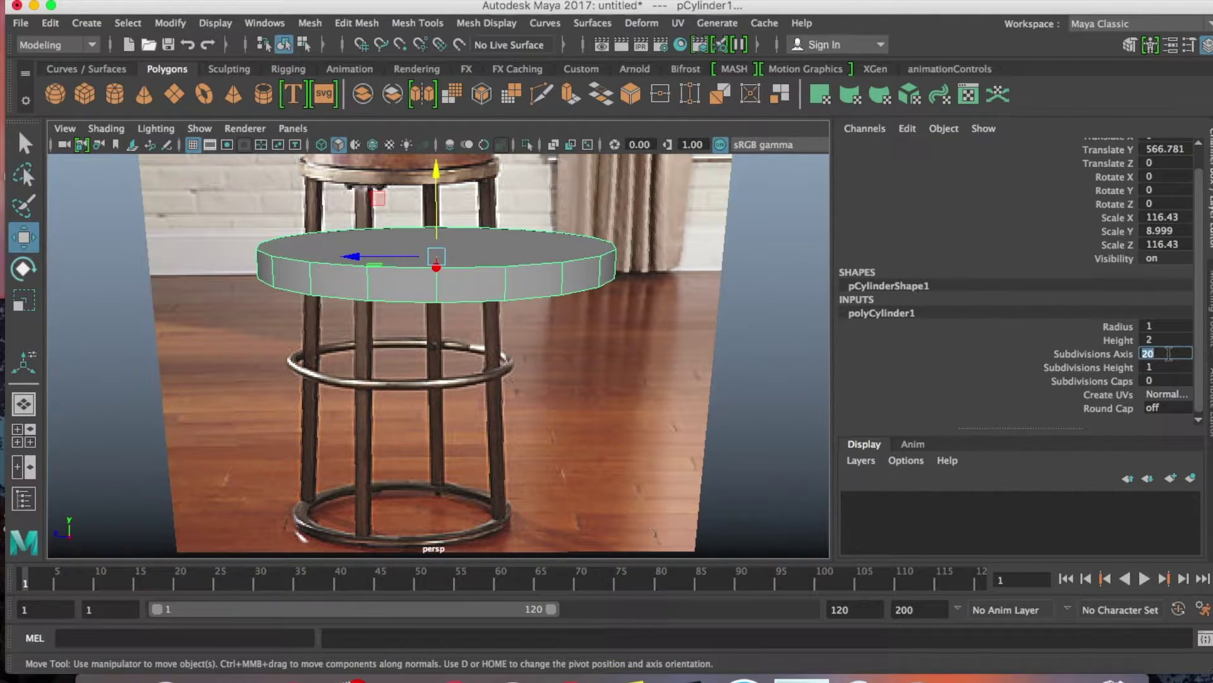
{"action": "type", "text": "30"}
{"action": "key", "text": "Return"}
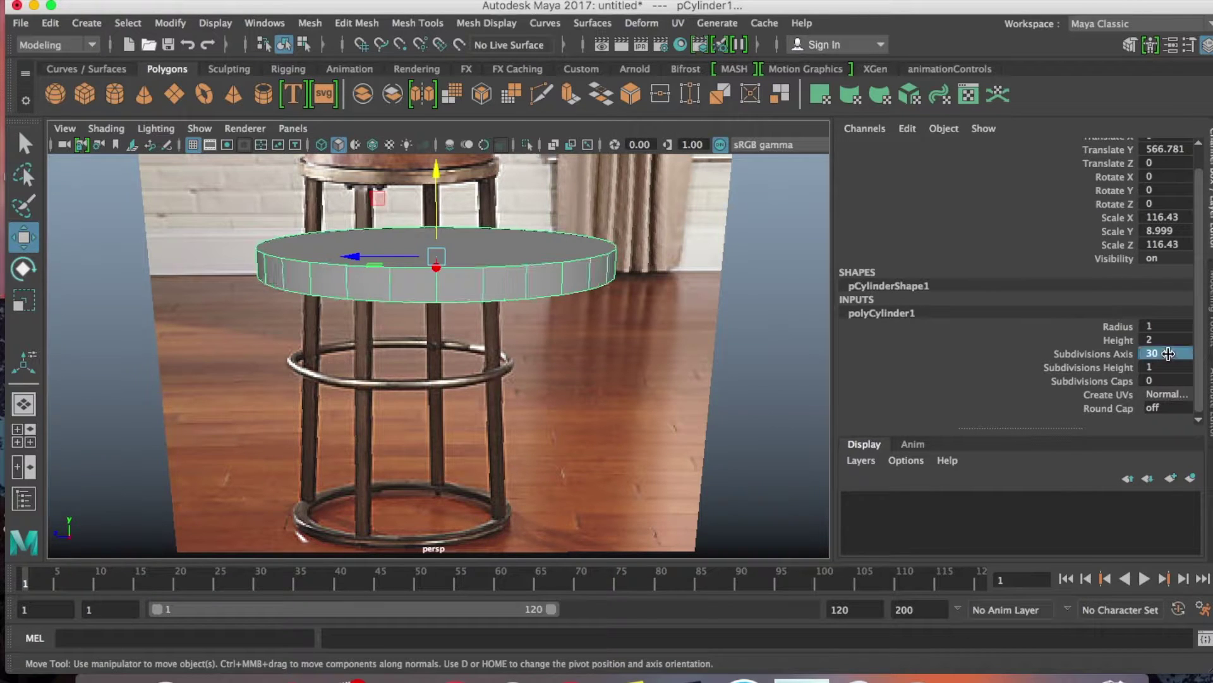
- Insert two evenly spaced edge loops around the seat's side using Insert Edge Loop with Multiple edge loops
{"action": "left_click_drag", "start_coordinate": [549, 296], "coordinate": [535, 291], "text": "alt"}
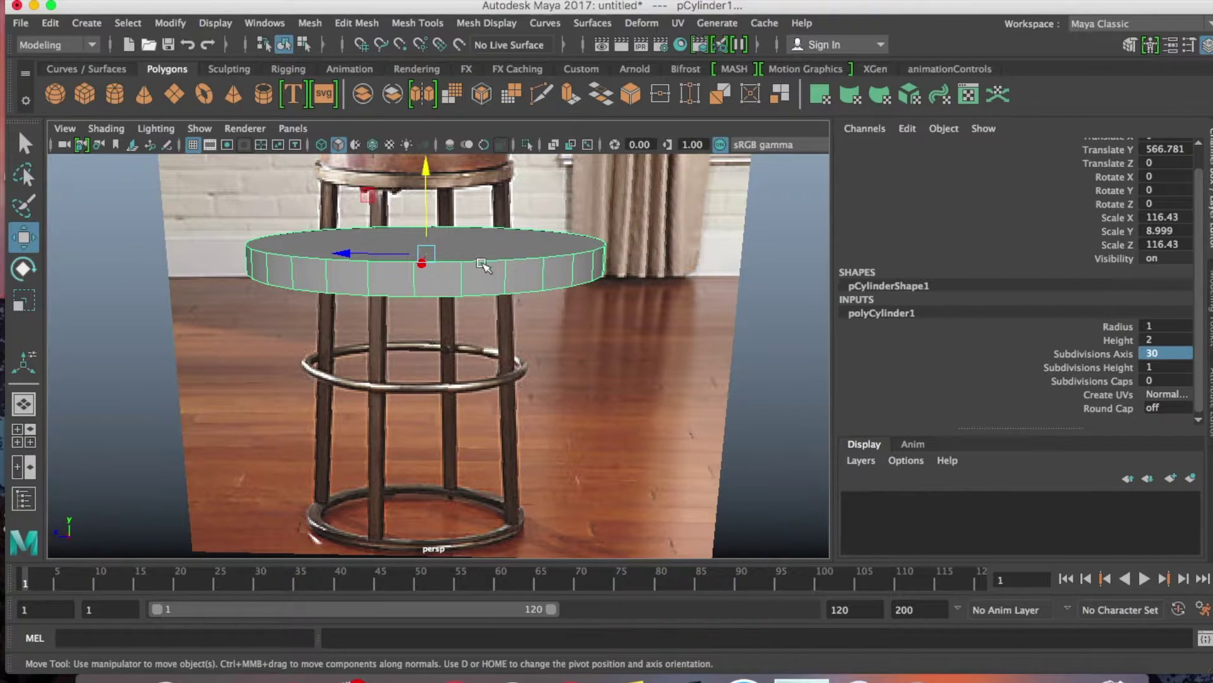
{"action": "left_click", "coordinate": [434, 28]}
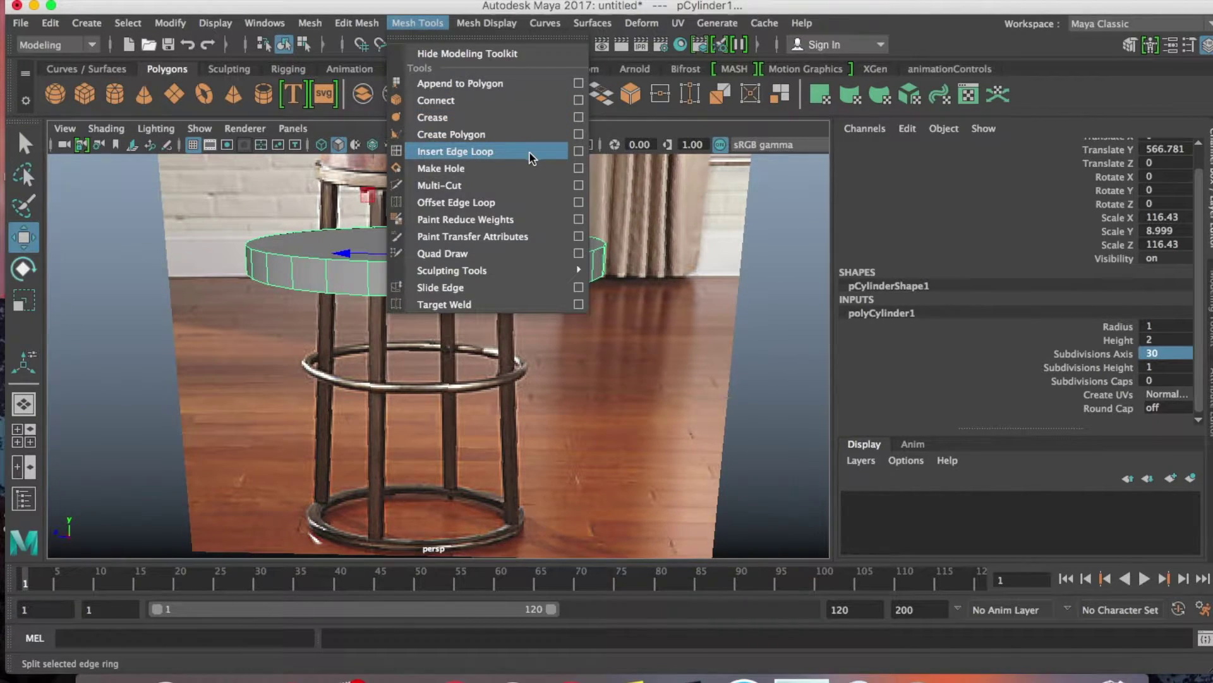
{"action": "left_click", "coordinate": [578, 151]}
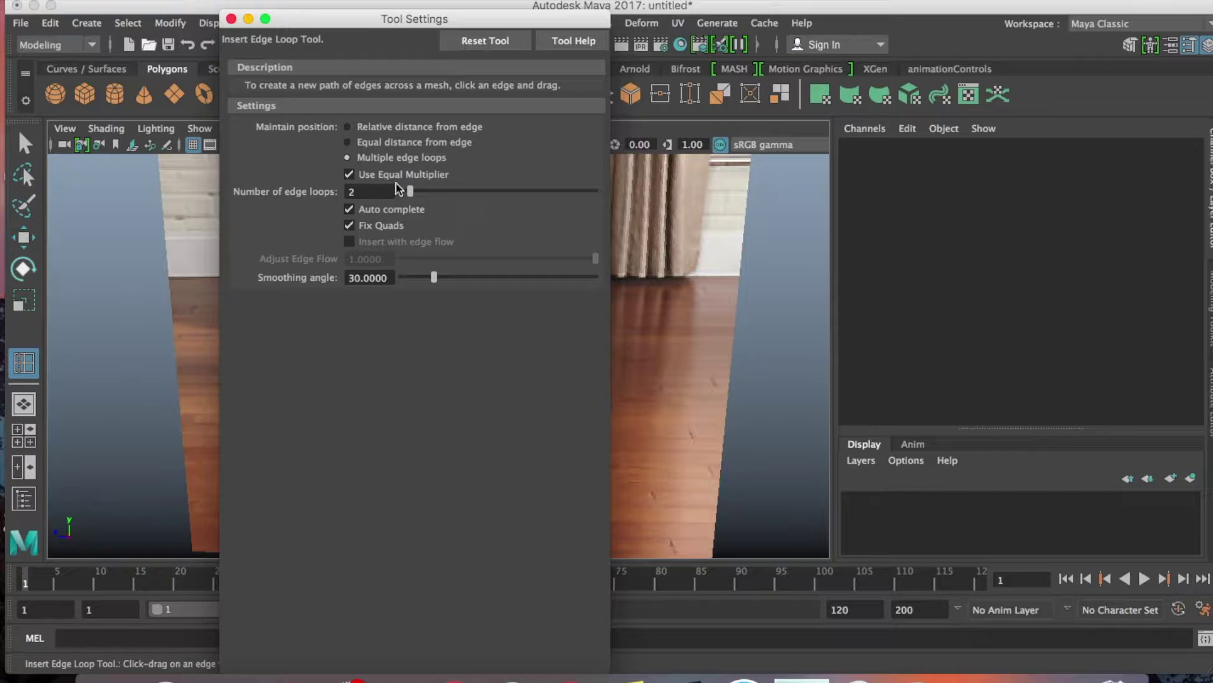
{"action": "left_click", "coordinate": [232, 19]}
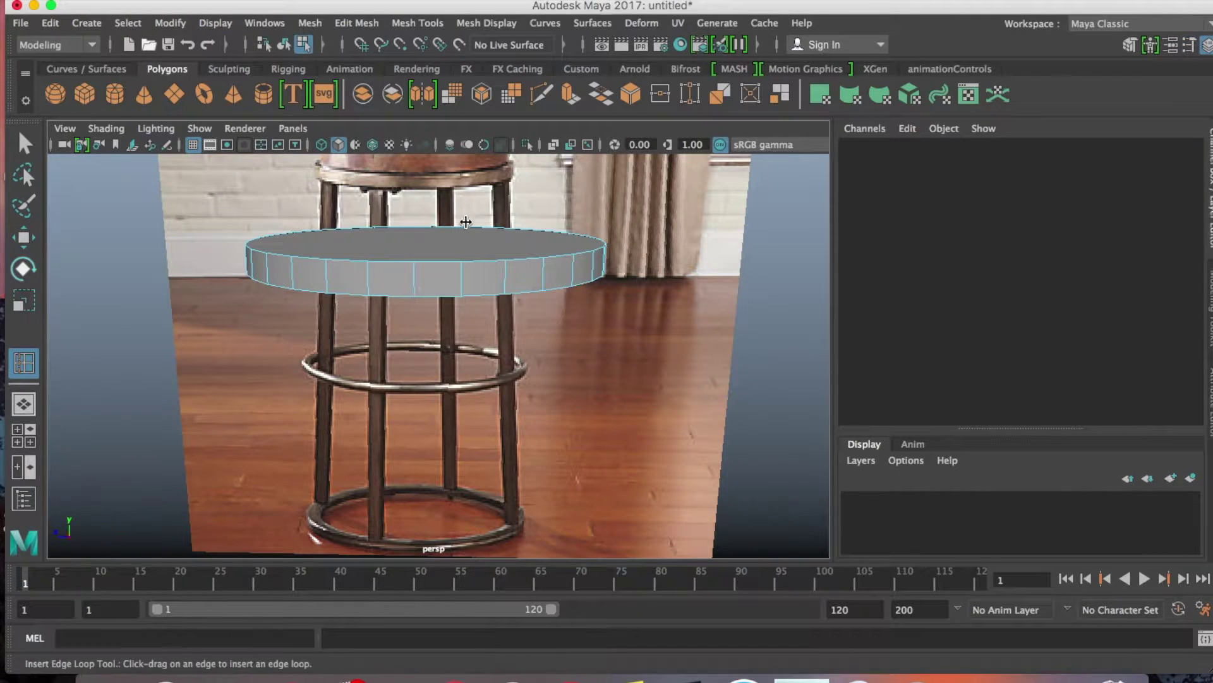
{"action": "left_click", "coordinate": [414, 277]}
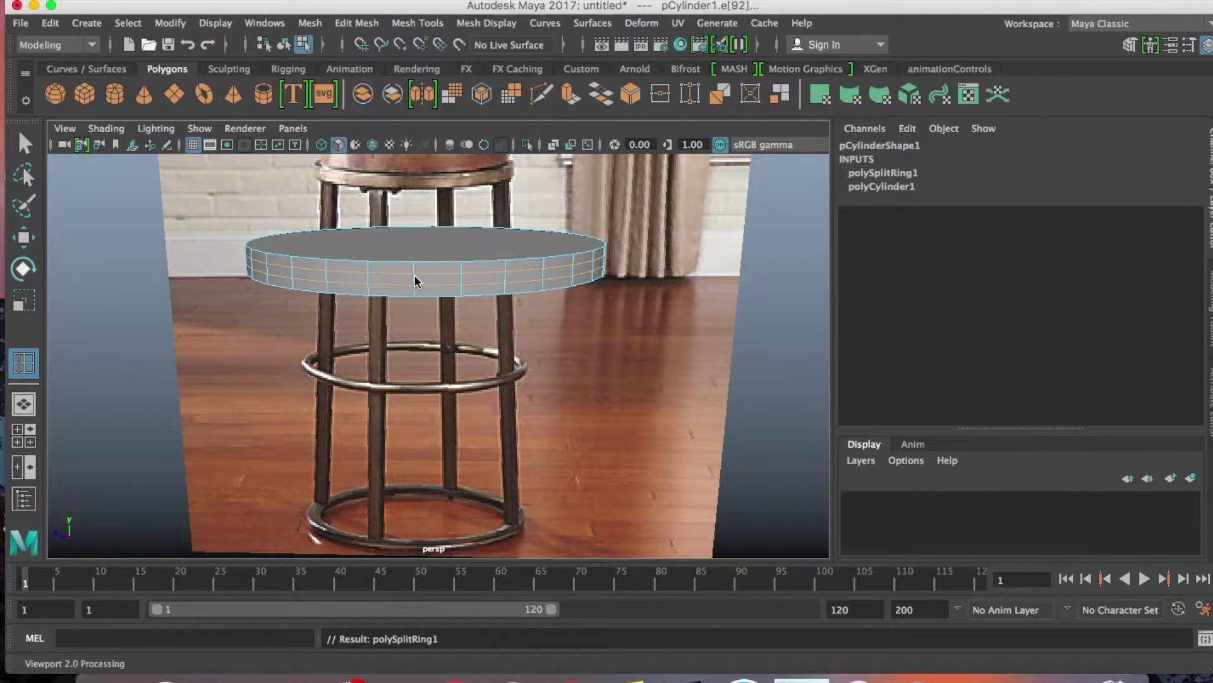
- Scale the two edge loops apart vertically by about 2.58 towards the seat's rims, and check the smooth preview in object mode
{"action": "key", "text": "r"}
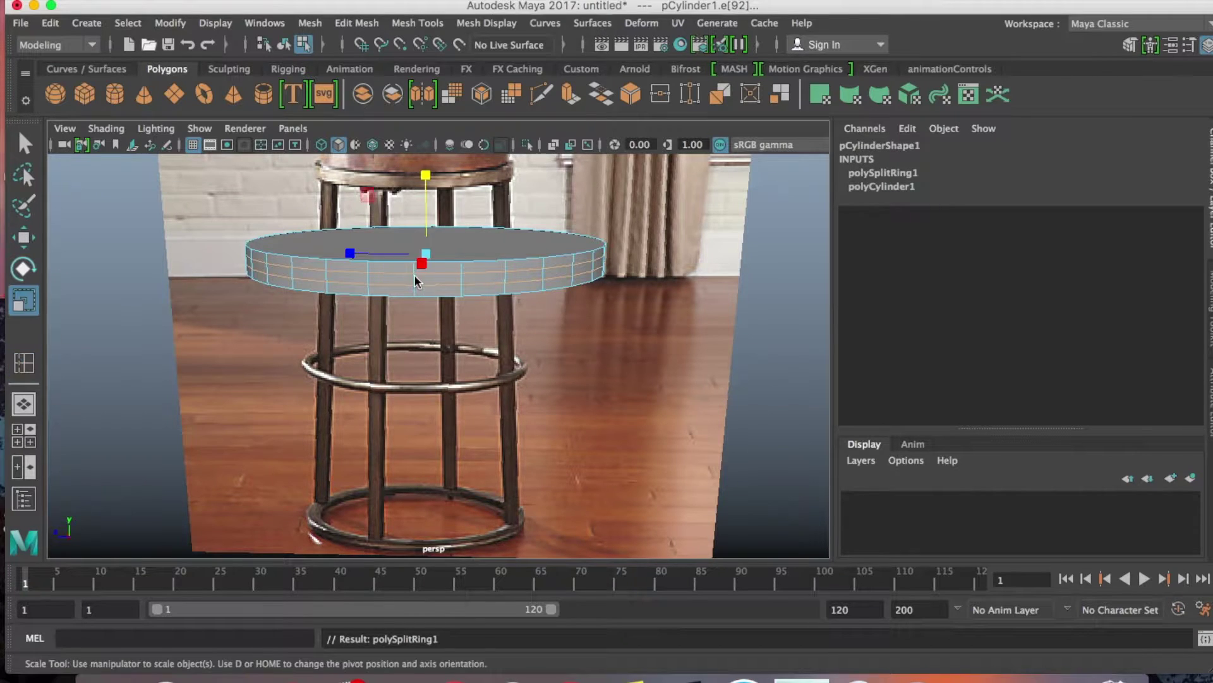
{"action": "left_click_drag", "start_coordinate": [426, 199], "coordinate": [432, 134]}
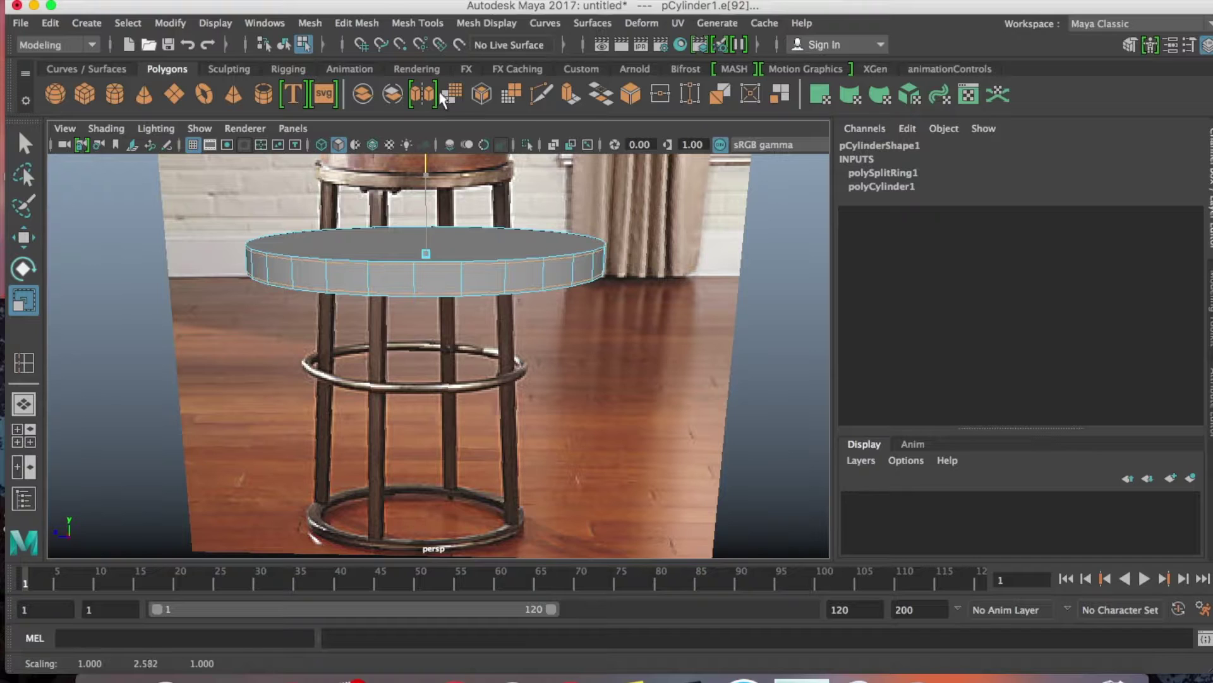
{"action": "key", "text": "q"}
{"action": "right_click", "coordinate": [440, 242]}
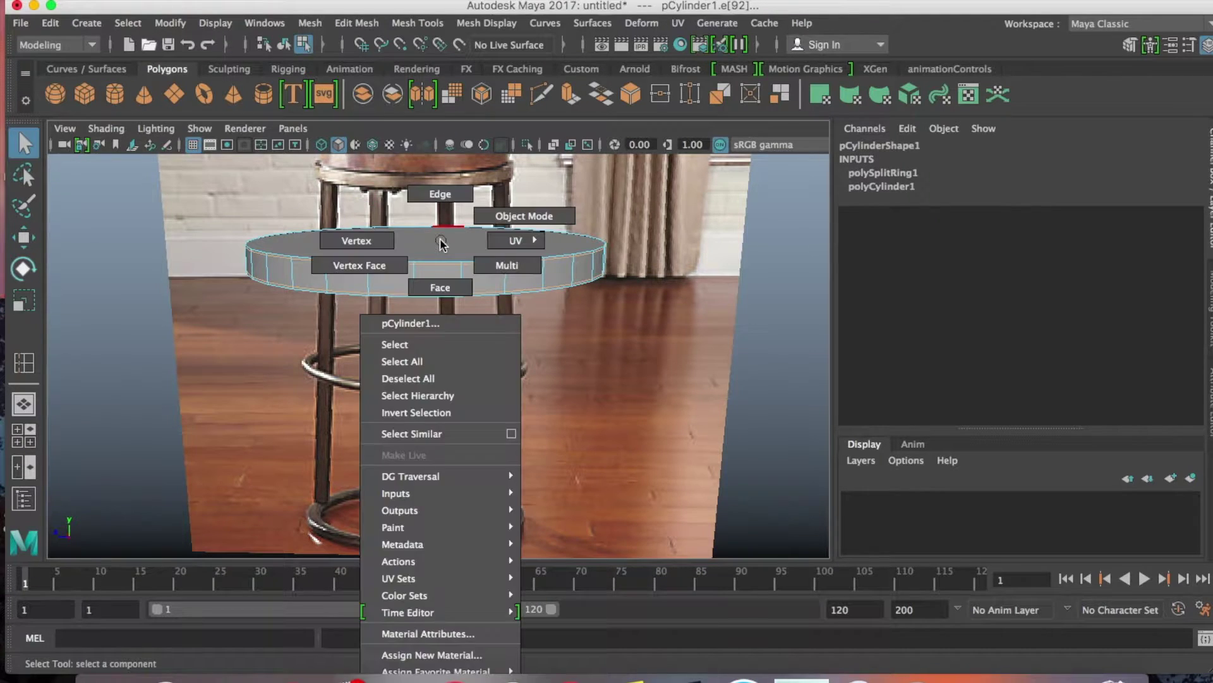
{"action": "left_click", "coordinate": [511, 216]}
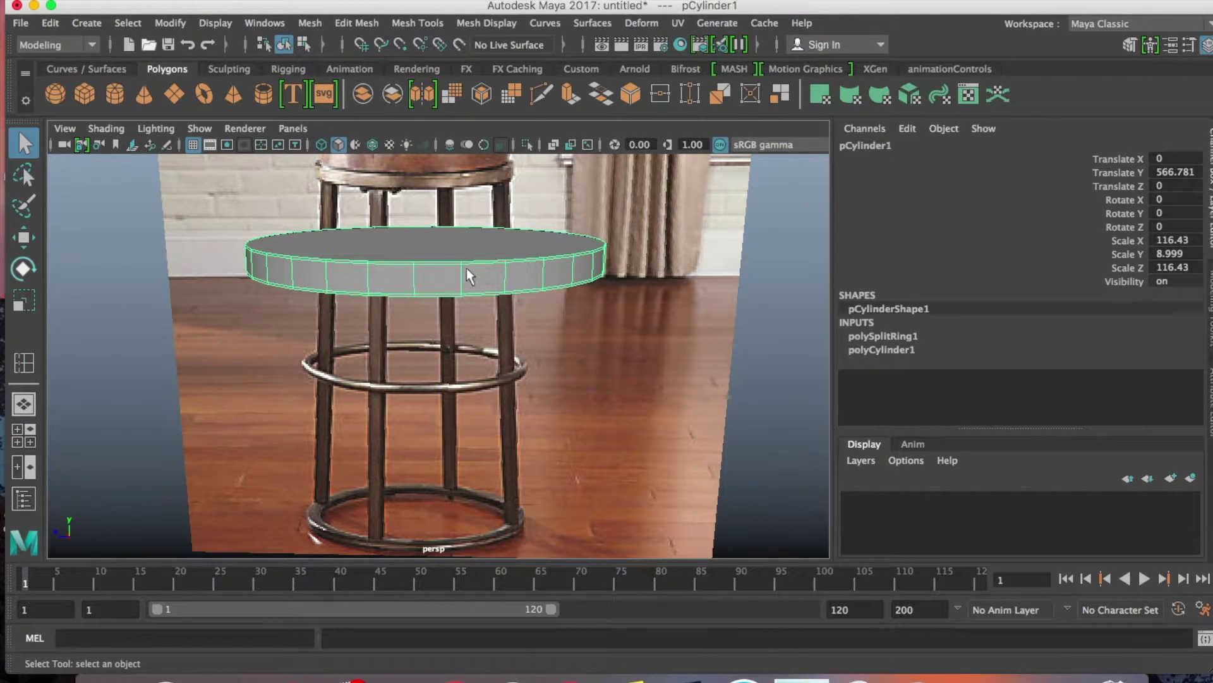
{"action": "key", "text": "3"}
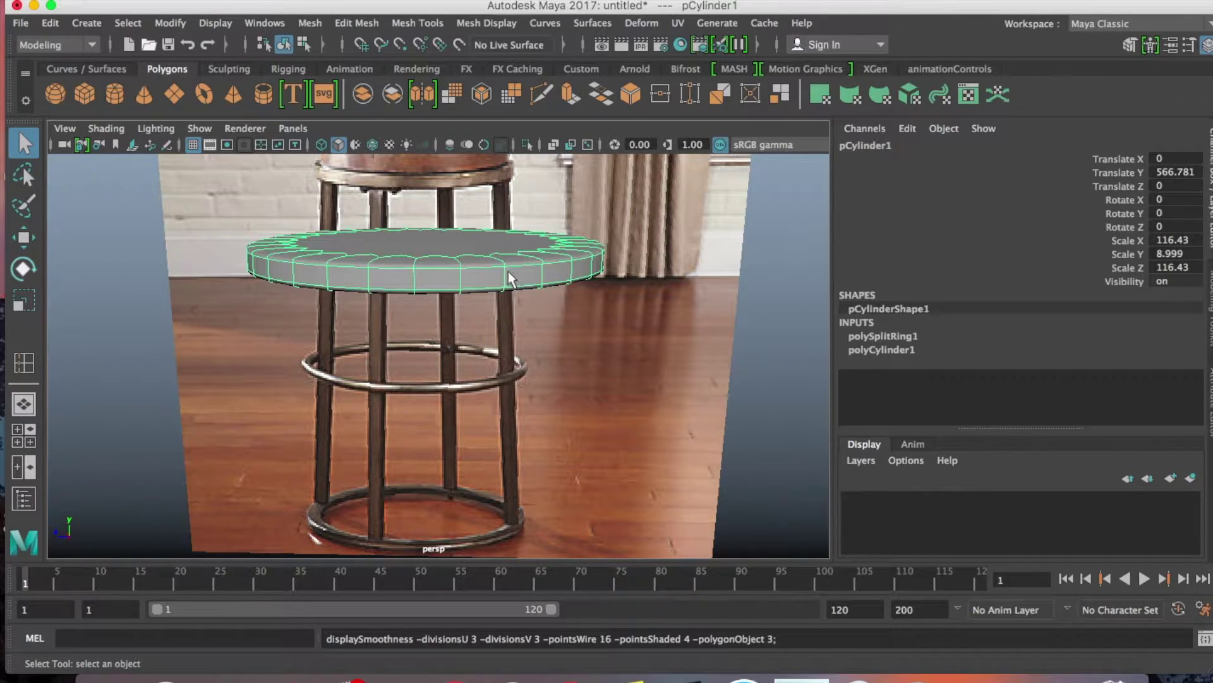
{"action": "key", "text": "1"}
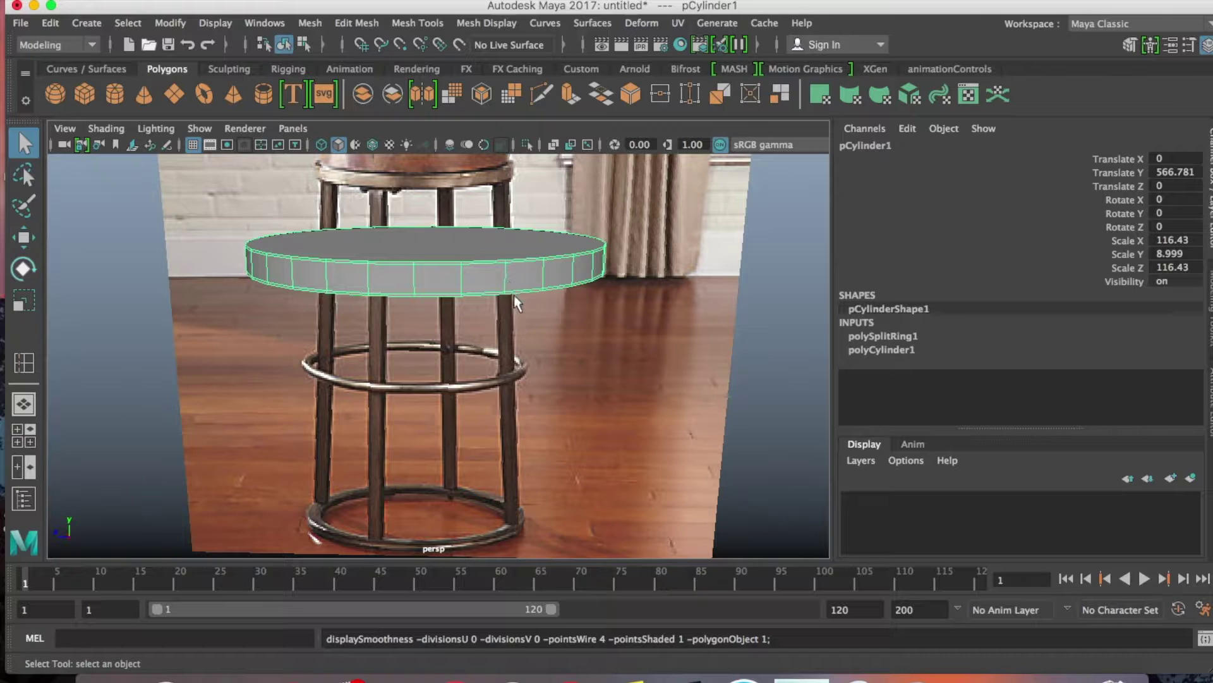
- Create a polygon torus at the origin below the seat
{"action": "scroll", "coordinate": [544, 316], "scroll_direction": "down", "scroll_amount": 5}
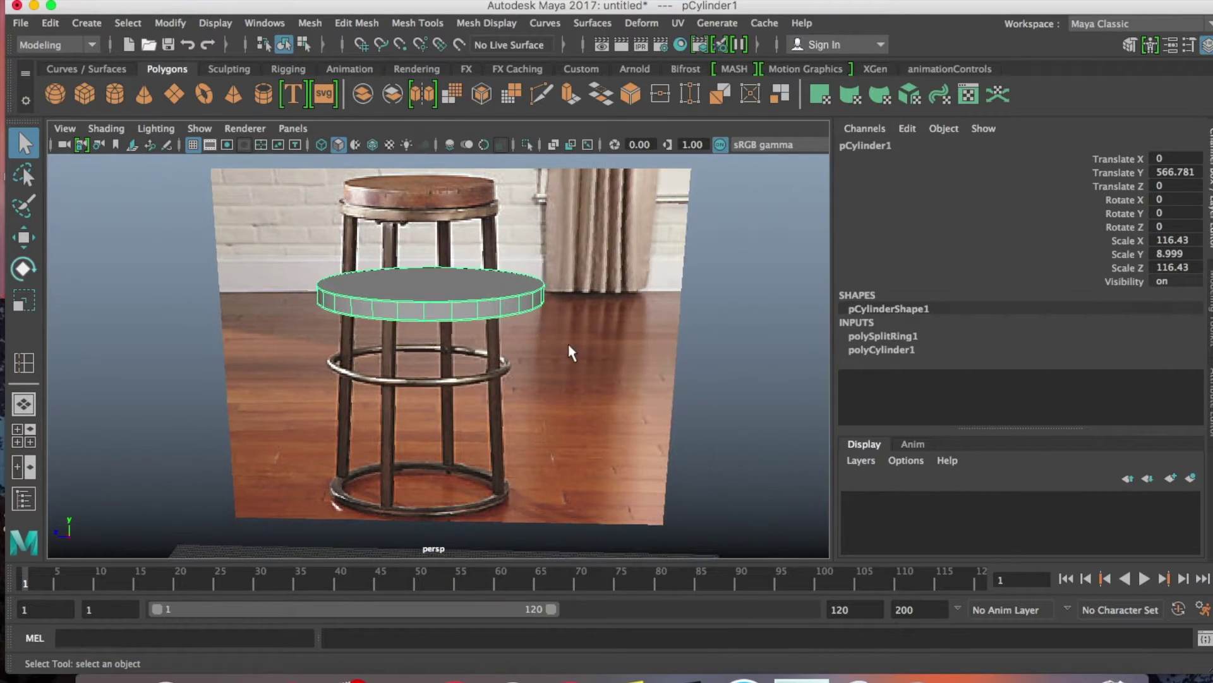
{"action": "scroll", "coordinate": [569, 329], "scroll_direction": "up", "scroll_amount": 3}
{"action": "scroll", "coordinate": [556, 344], "scroll_direction": "down", "scroll_amount": 5}
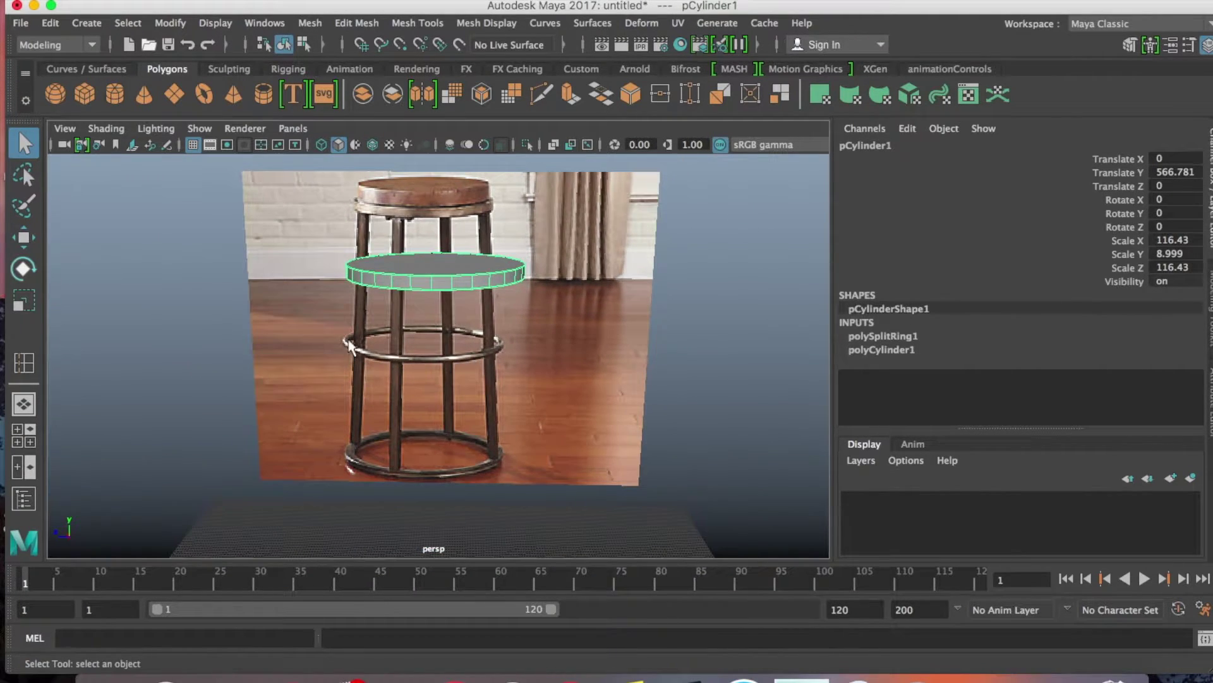
{"action": "left_click", "coordinate": [206, 95]}
{"action": "left_click_drag", "start_coordinate": [398, 398], "coordinate": [489, 370], "text": "alt"}
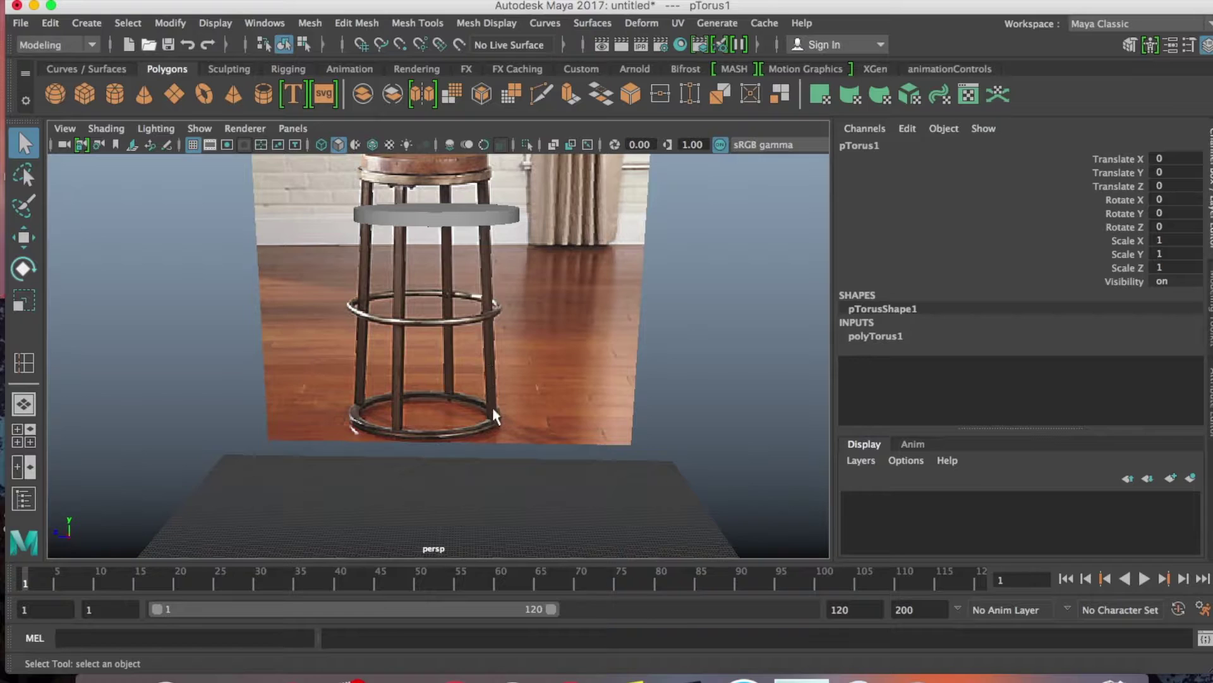
- Scale the torus uniformly to about 123.8 and raise it to about 376 in Y, in front of the stool's middle ring
{"action": "key", "text": "r"}
{"action": "left_click_drag", "start_coordinate": [504, 495], "coordinate": [493, 436], "text": "alt"}
{"action": "left_click_drag", "start_coordinate": [466, 499], "coordinate": [555, 493]}
{"action": "key", "text": "w"}
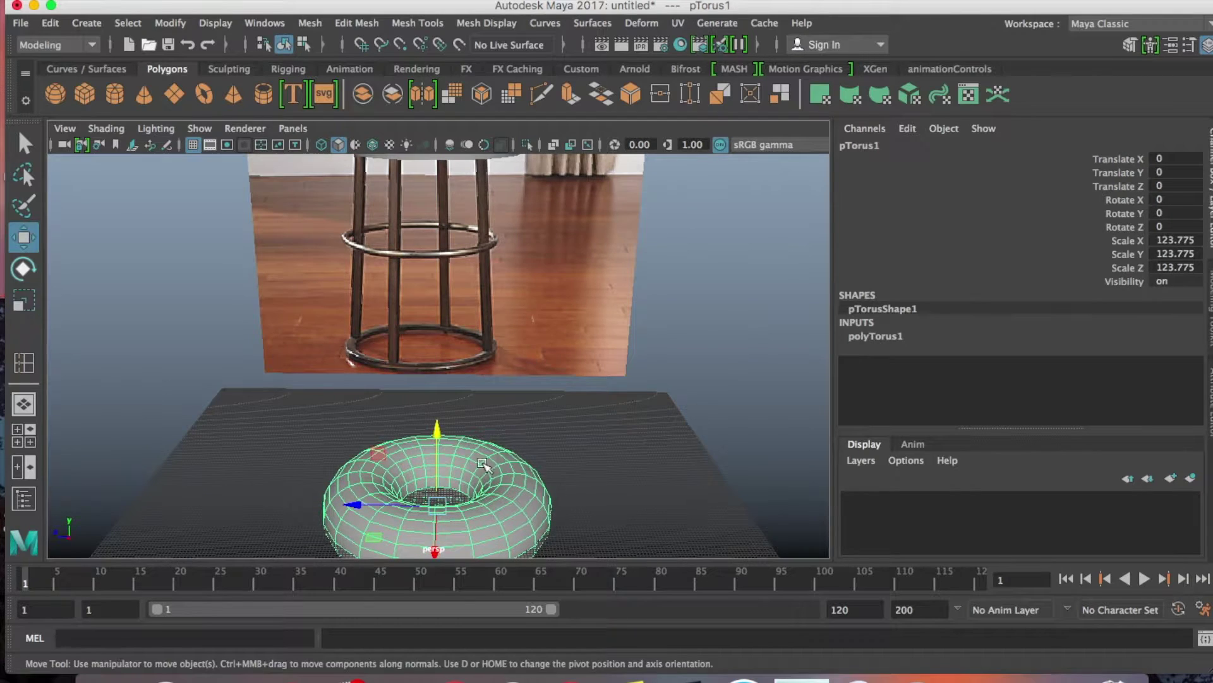
{"action": "left_click_drag", "start_coordinate": [438, 456], "coordinate": [578, 380]}
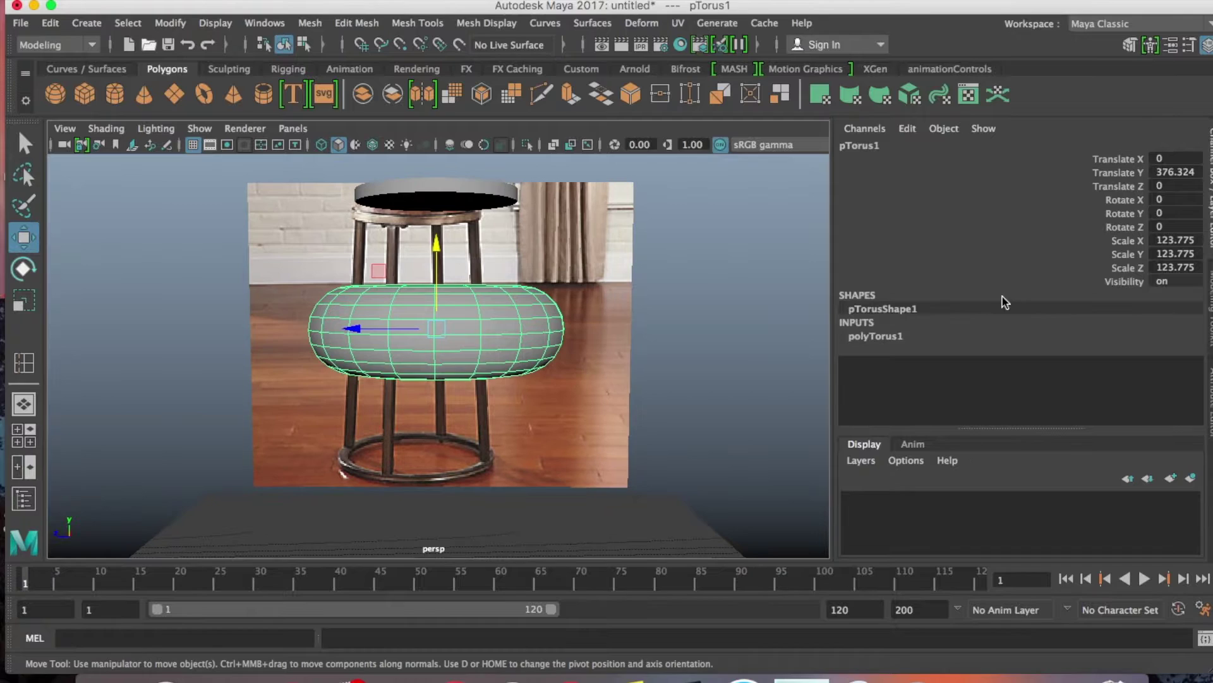
- Thin the torus by trying a section radius of 0.1 and settling on 0.07
{"action": "left_click", "coordinate": [894, 337]}
{"action": "double_click", "coordinate": [1162, 350]}
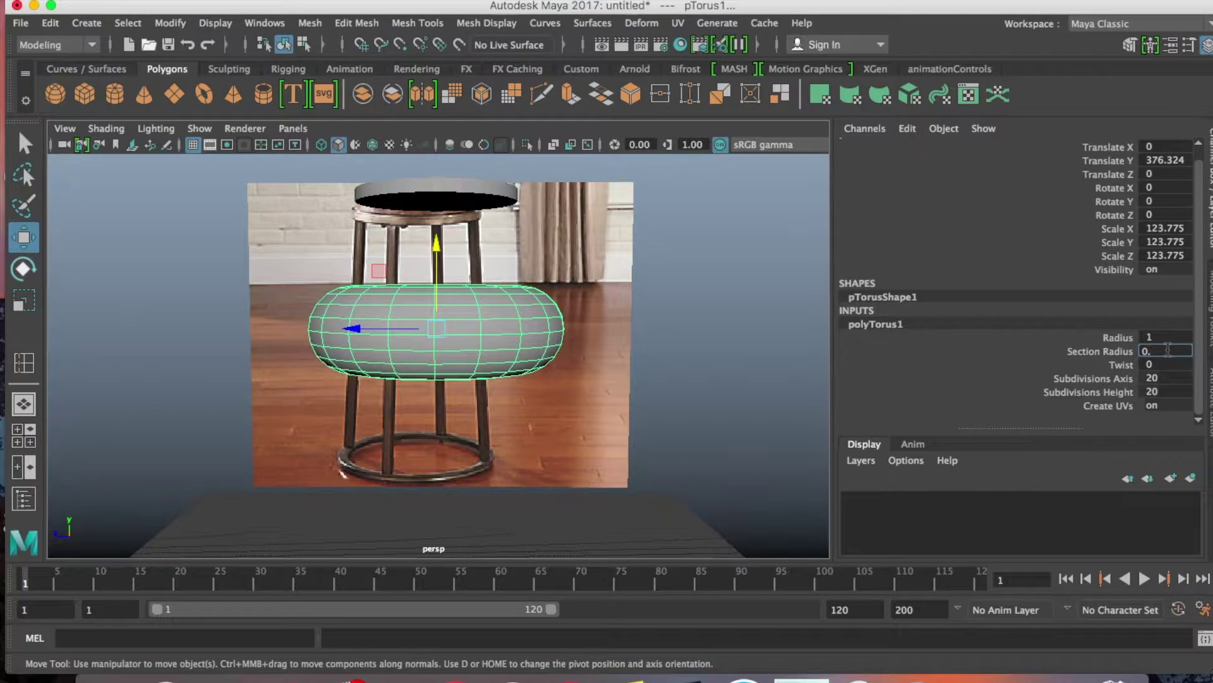
{"action": "type", "text": "0.1"}
{"action": "key", "text": "Return"}
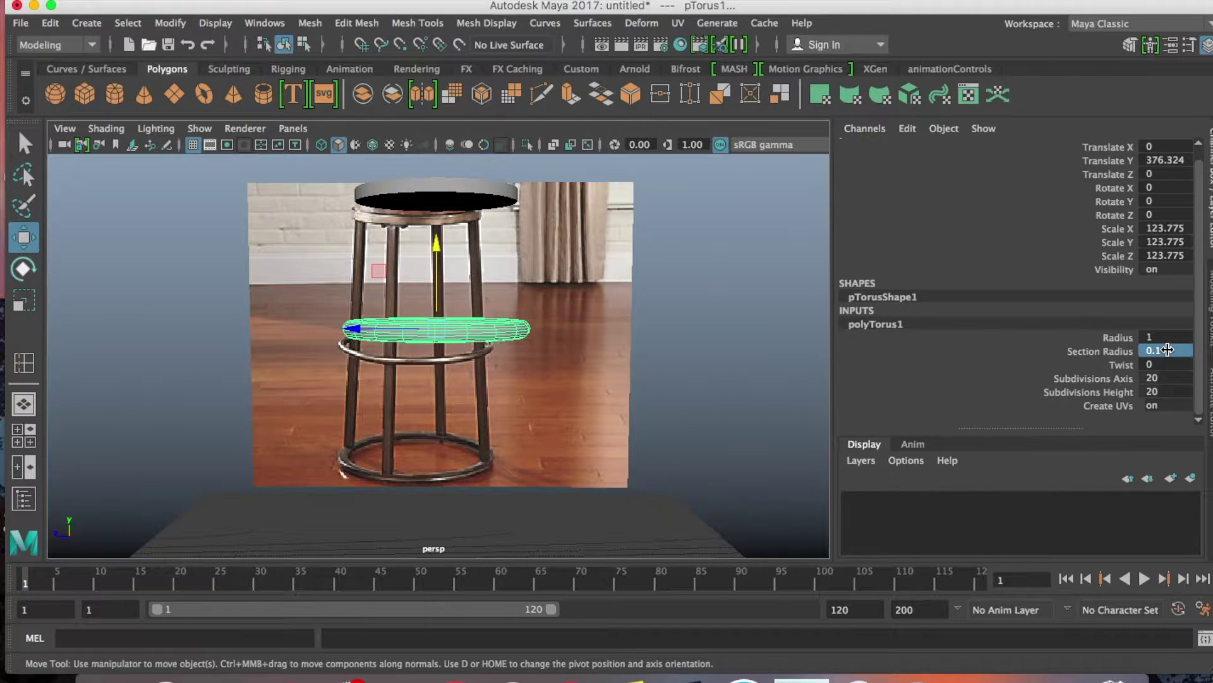
{"action": "double_click", "coordinate": [1168, 354]}
{"action": "key", "text": "Return"}
{"action": "mouse_move", "coordinate": [638, 319]}
{"action": "left_mouse_down", "text": "alt"}
{"action": "mouse_move", "coordinate": [633, 336]}
{"action": "mouse_move", "coordinate": [620, 327]}
{"action": "left_mouse_up", "text": "alt"}
{"action": "middle_click_drag", "start_coordinate": [611, 315], "coordinate": [621, 305], "text": "alt"}
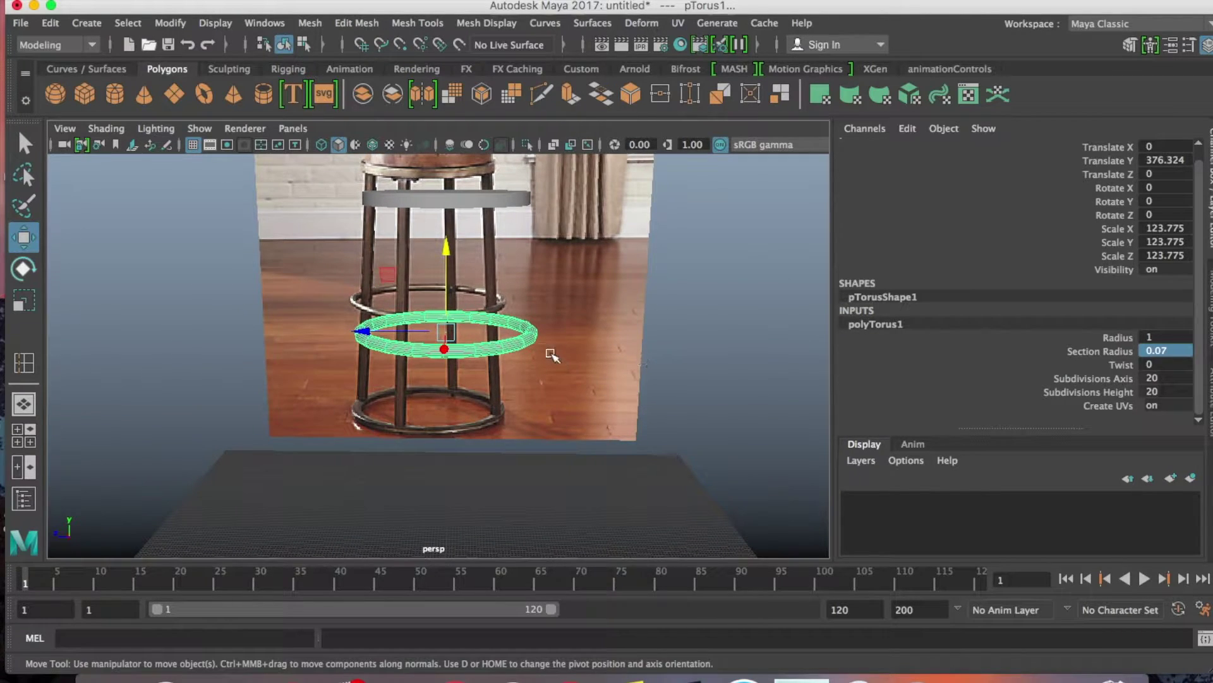
{"action": "left_click_drag", "start_coordinate": [529, 346], "coordinate": [503, 337], "text": "alt"}
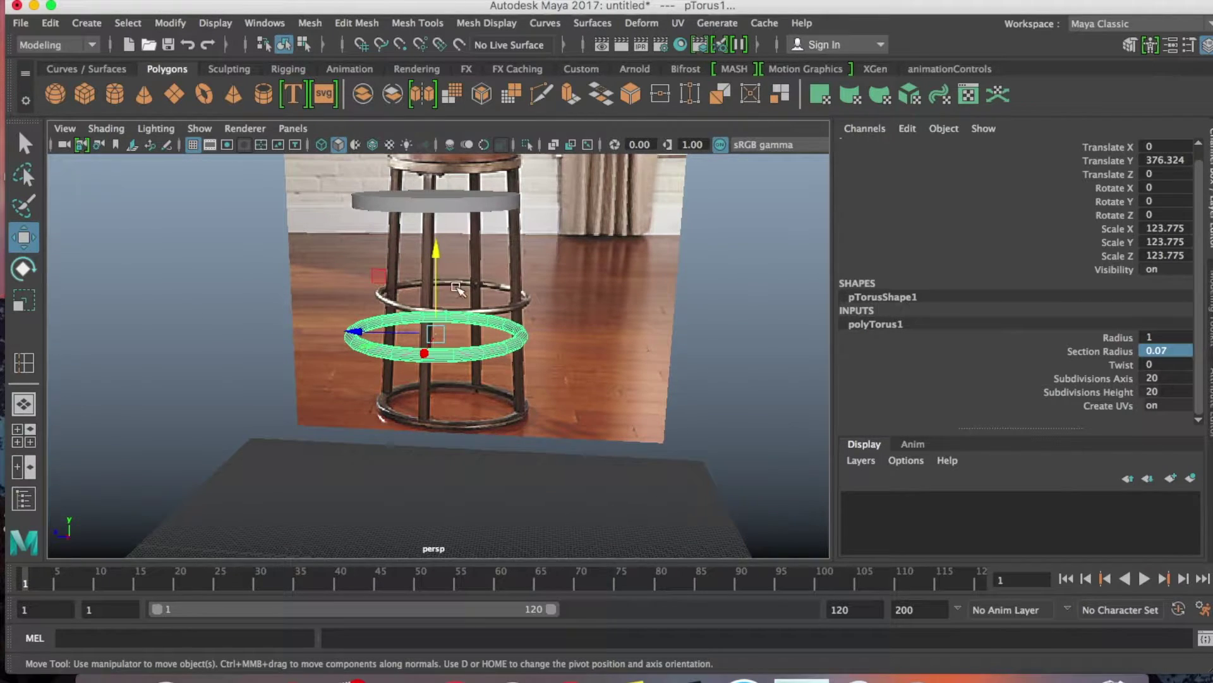
- Smooth the torus mesh with one division and check it against the stool's middle ring
{"action": "left_click", "coordinate": [313, 20]}
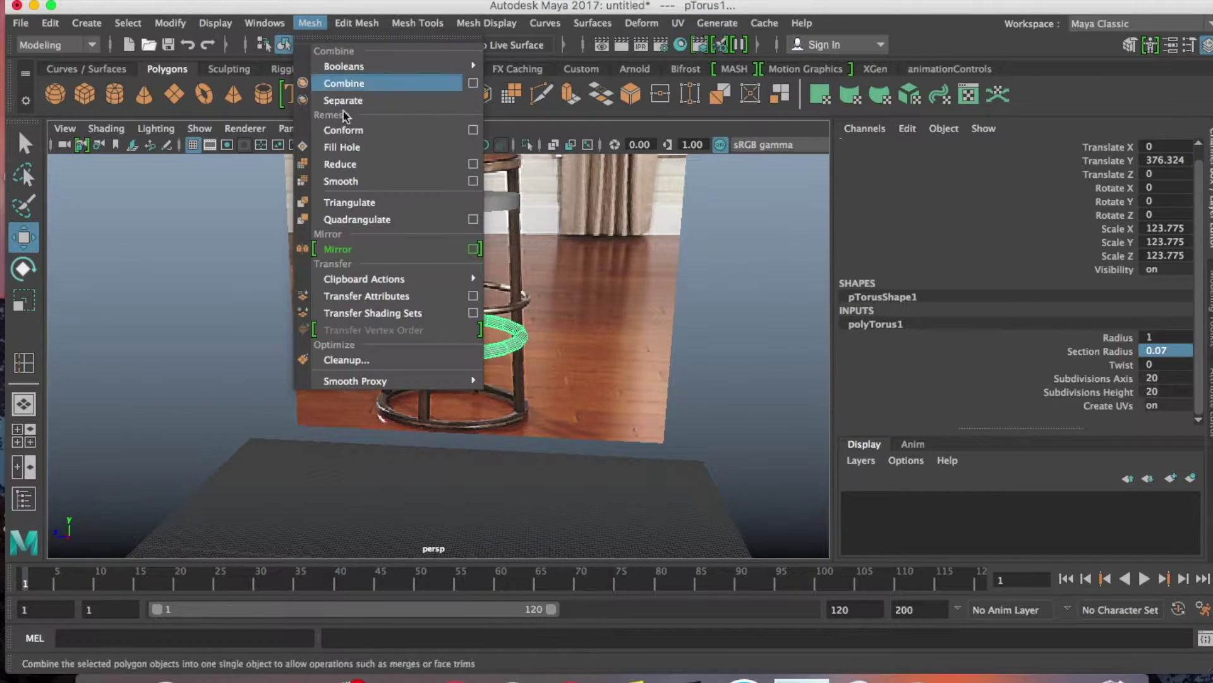
{"action": "left_click", "coordinate": [379, 181]}
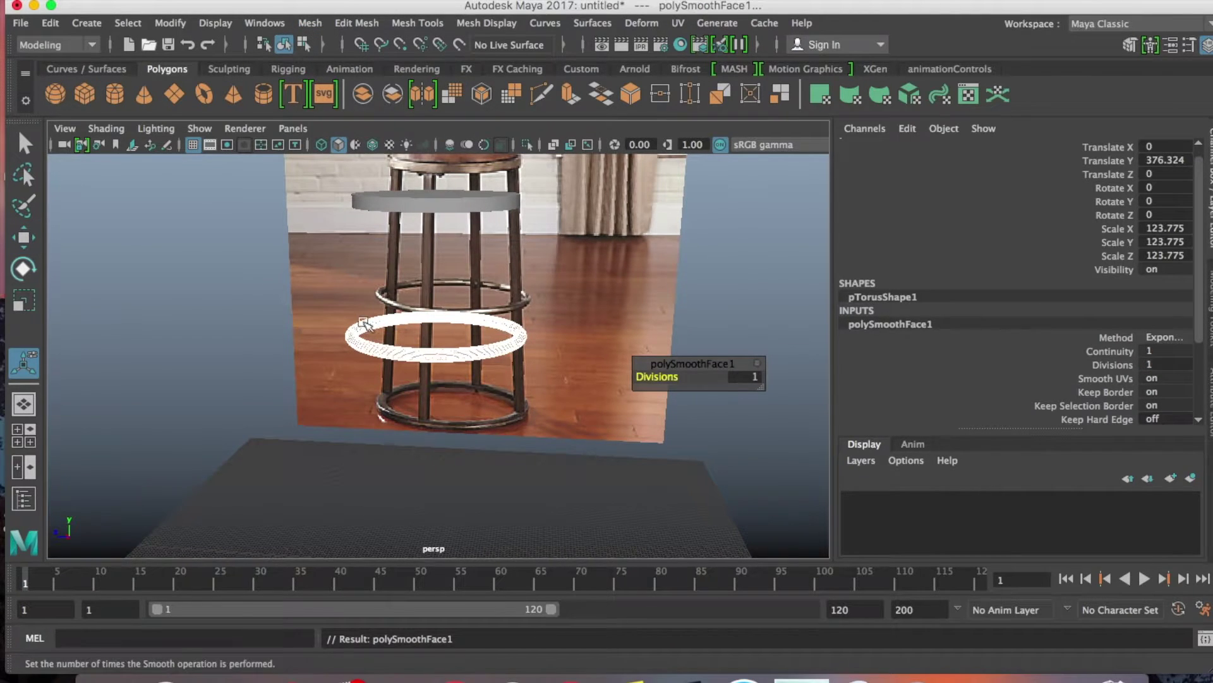
{"action": "left_click", "coordinate": [234, 384]}
{"action": "left_click", "coordinate": [439, 359]}
{"action": "left_click_drag", "start_coordinate": [534, 357], "coordinate": [541, 354], "text": "alt"}
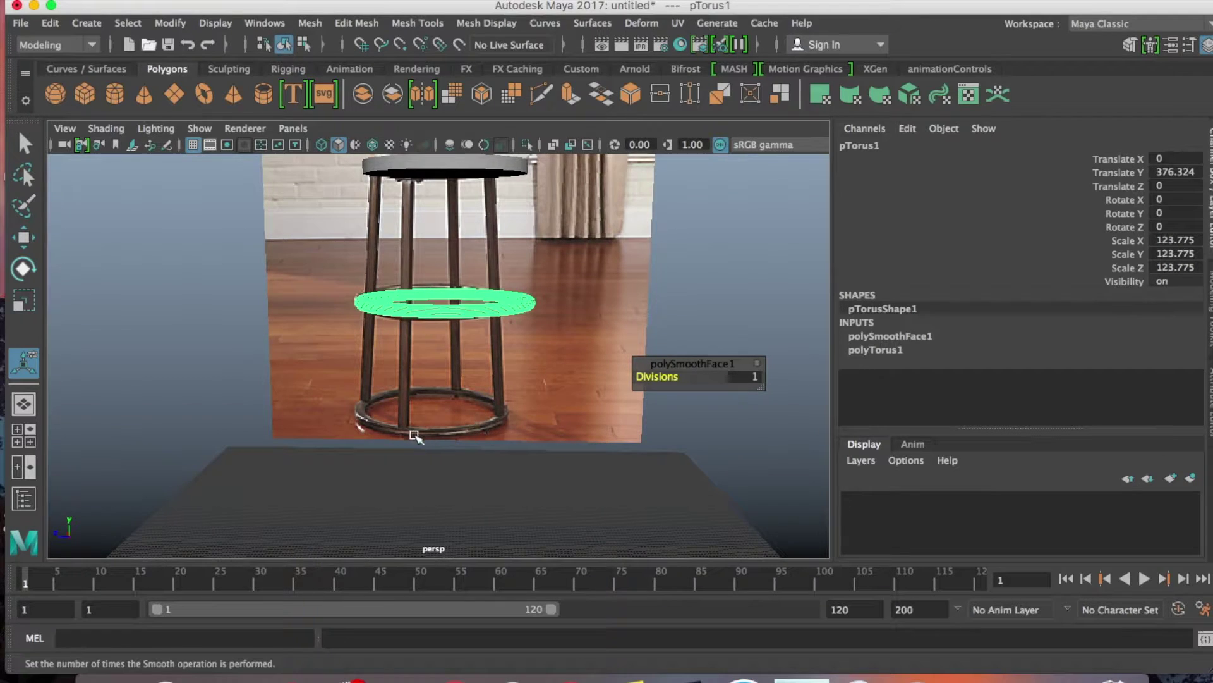
- Create a polygon pipe scaled to about 176 in X and Z and 31.9 in Y, and raise it to about 20 in Y
{"action": "left_click", "coordinate": [264, 95]}
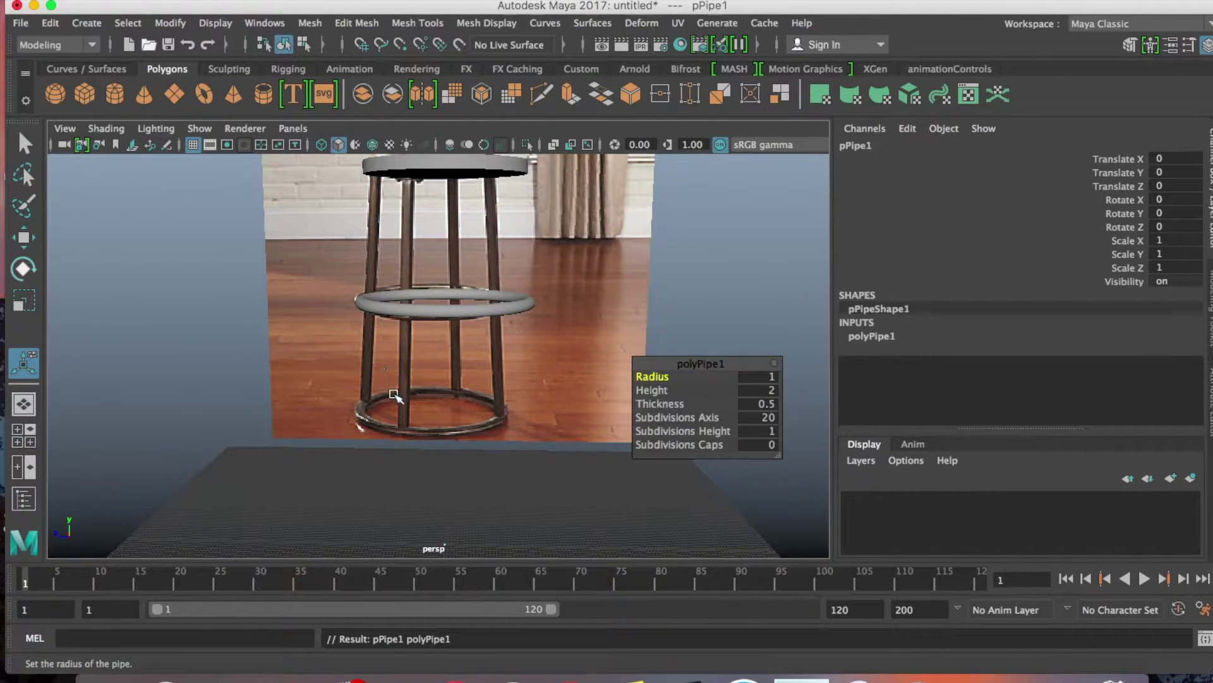
{"action": "key", "text": "r"}
{"action": "left_click_drag", "start_coordinate": [444, 545], "coordinate": [520, 390]}
{"action": "left_click_drag", "start_coordinate": [443, 374], "coordinate": [445, 409]}
{"action": "key", "text": "w"}
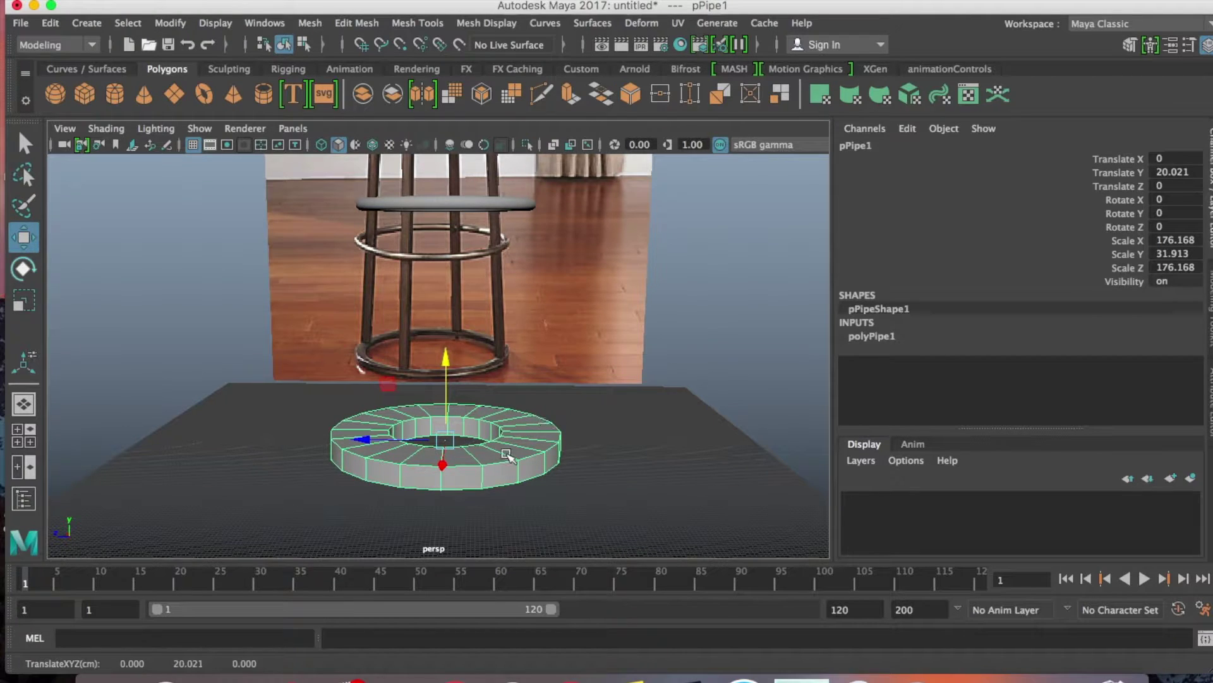
- Set the pipe's thickness to 0.1 and compare it with the reference stool's bottom ring
{"action": "left_click", "coordinate": [870, 337]}
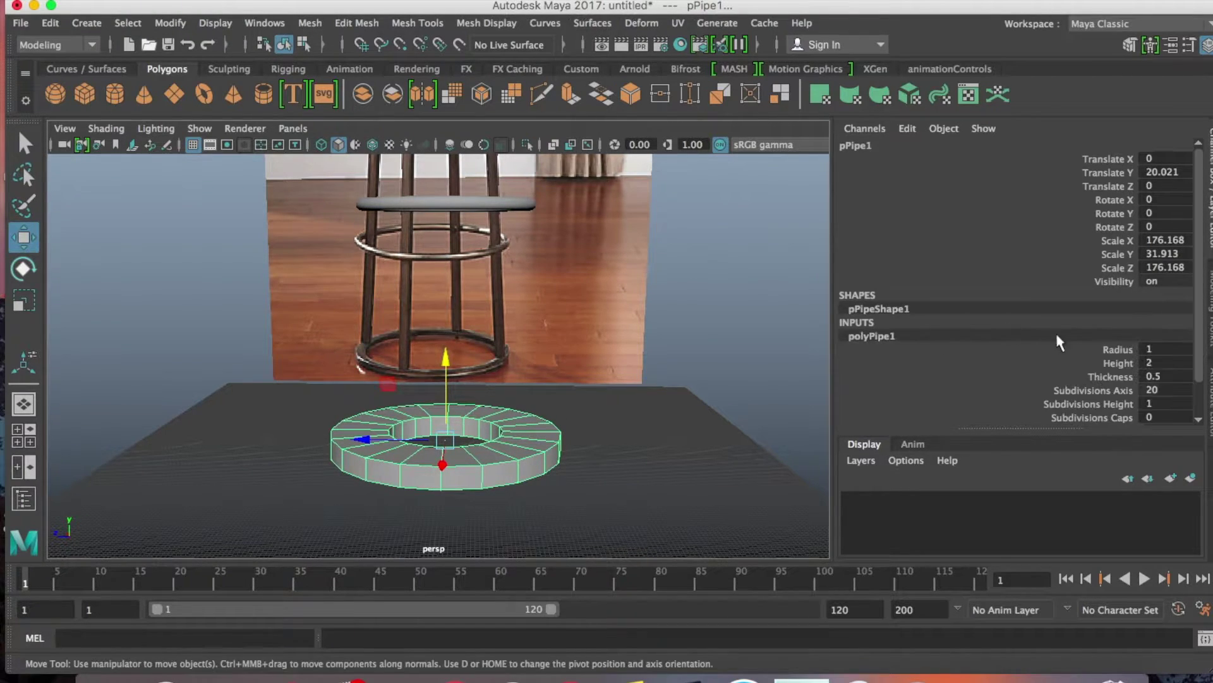
{"action": "double_click", "coordinate": [1171, 375]}
{"action": "type", "text": ".1"}
{"action": "key", "text": "Return"}
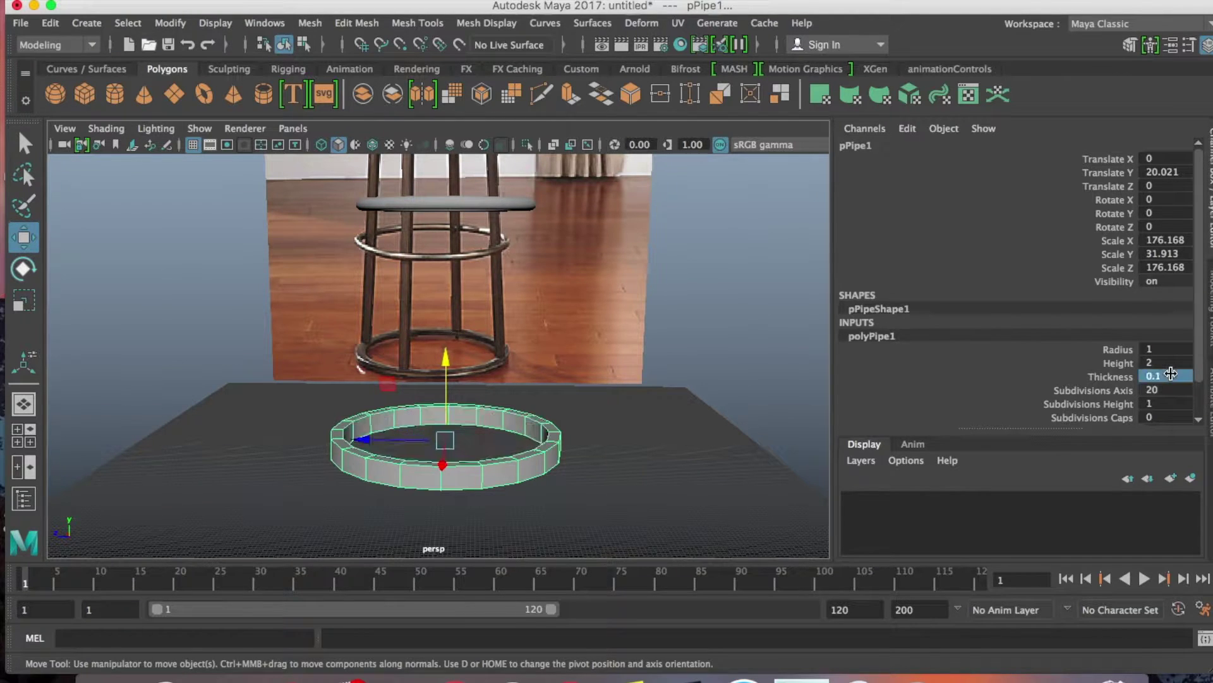
{"action": "left_click_drag", "start_coordinate": [663, 405], "coordinate": [608, 386], "text": "alt"}
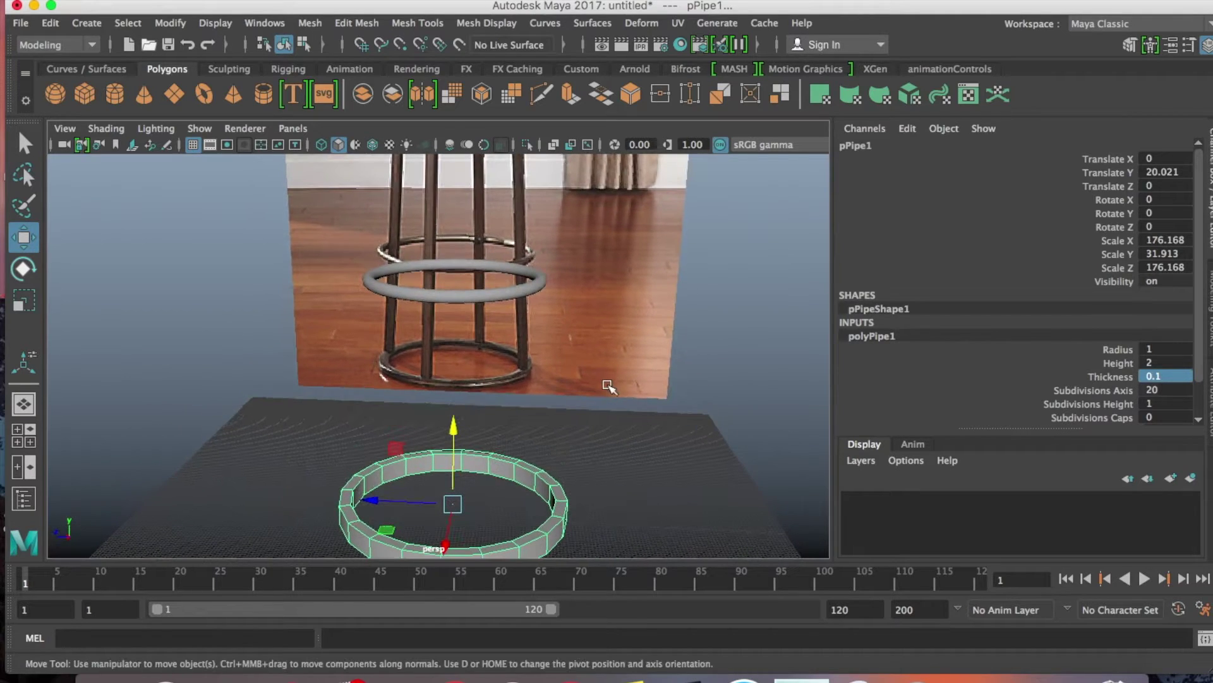
{"action": "scroll", "coordinate": [608, 386], "scroll_direction": "down", "scroll_amount": 3}
{"action": "middle_click_drag", "start_coordinate": [587, 319], "coordinate": [582, 339], "text": "alt"}
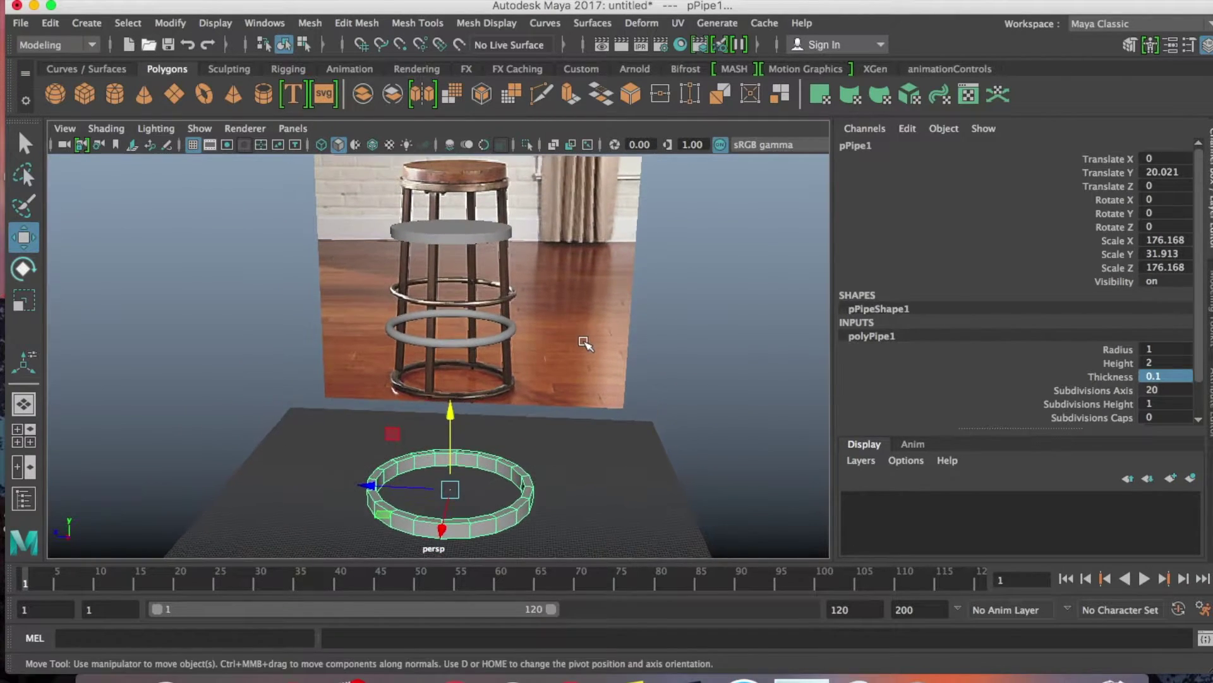
- Scale the torus uniformly to about 128.5 in the wireframe top view
{"action": "left_click", "coordinate": [504, 340]}
{"action": "key", "text": "space"}
{"action": "left_click_drag", "start_coordinate": [509, 365], "coordinate": [468, 363]}
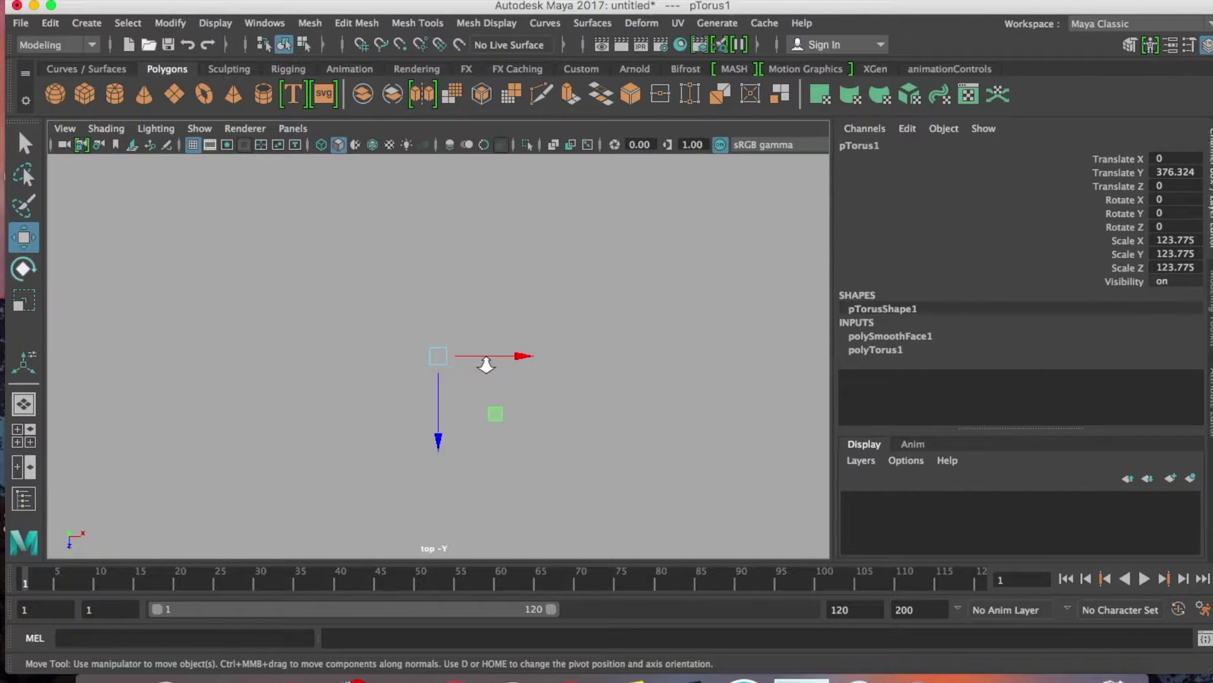
{"action": "key", "text": "4"}
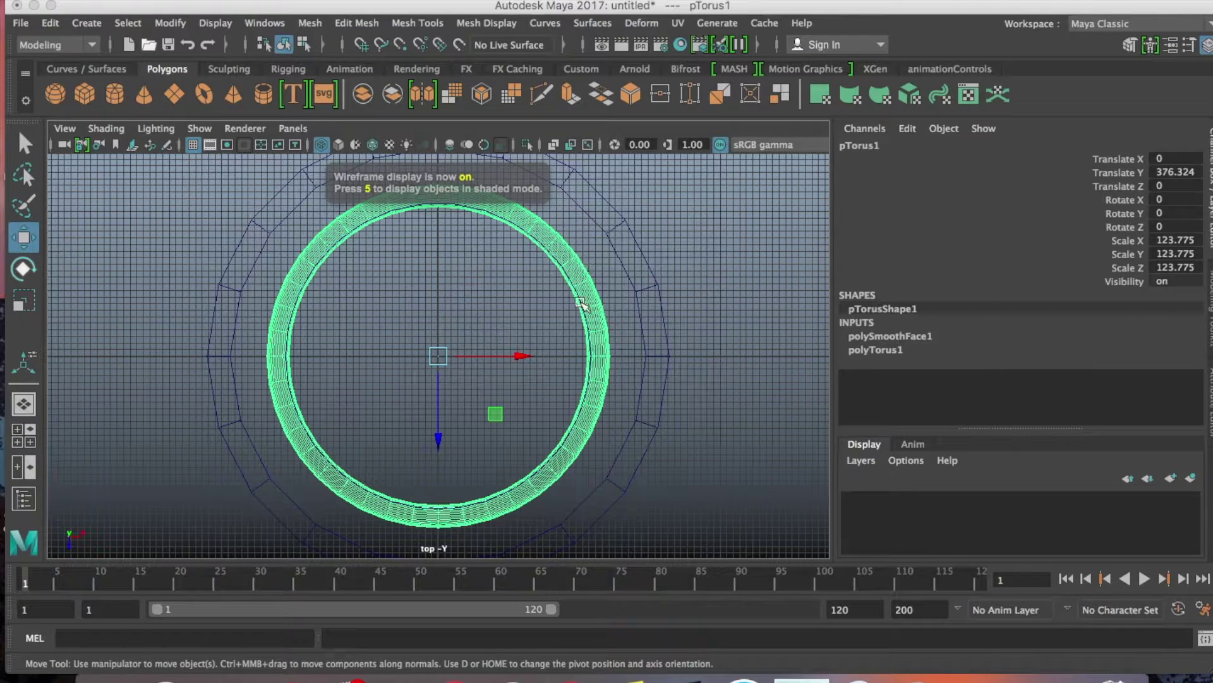
{"action": "key", "text": "r"}
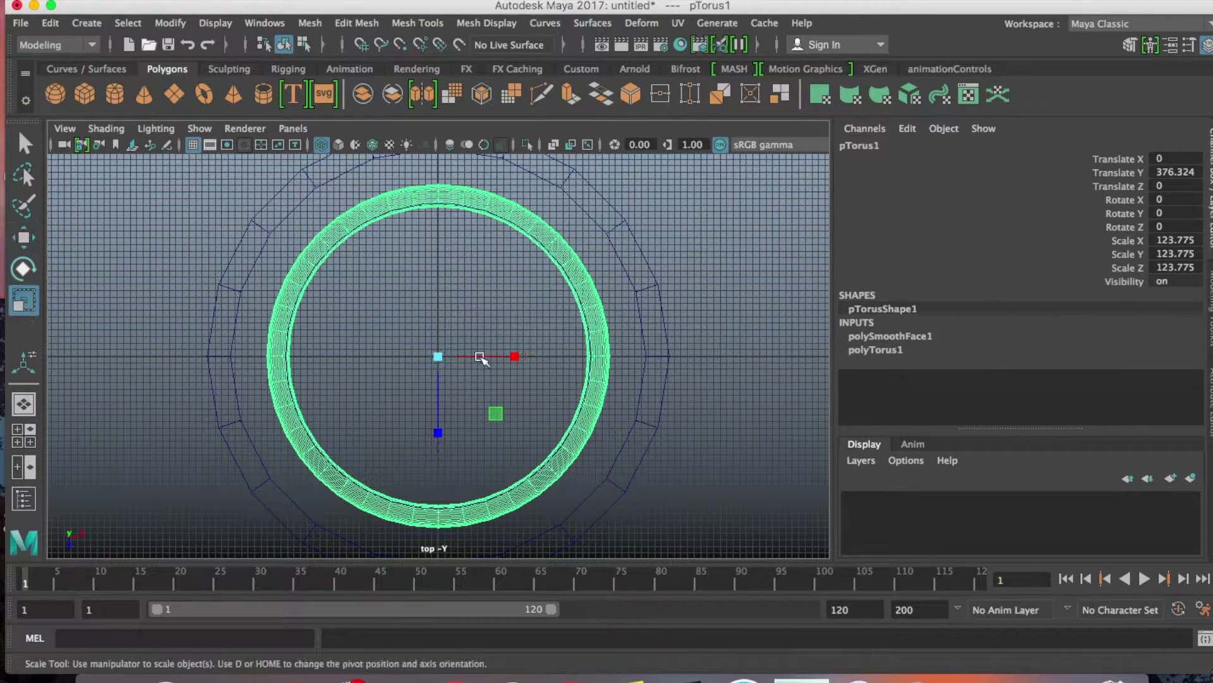
{"action": "left_click_drag", "start_coordinate": [442, 357], "coordinate": [452, 356]}
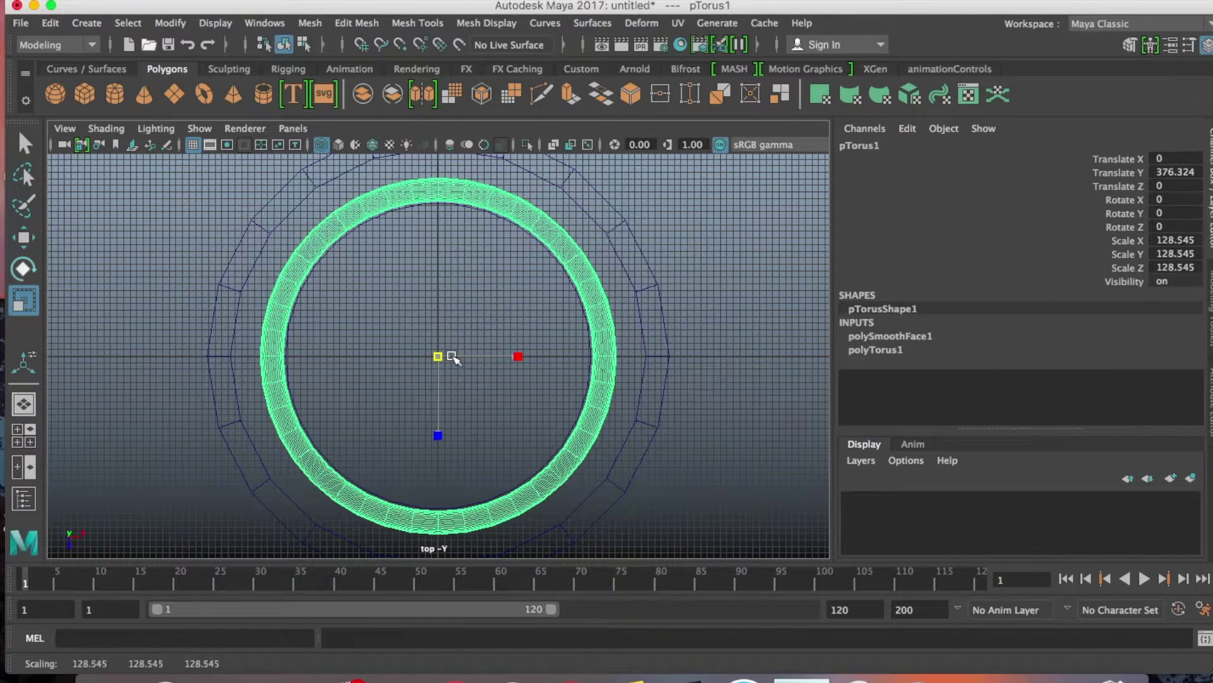
- Scale the pipe down to about 152.4 in X and Z and 27.6 in Y around the torus, and return to the shaded perspective view
{"action": "left_click", "coordinate": [616, 232]}
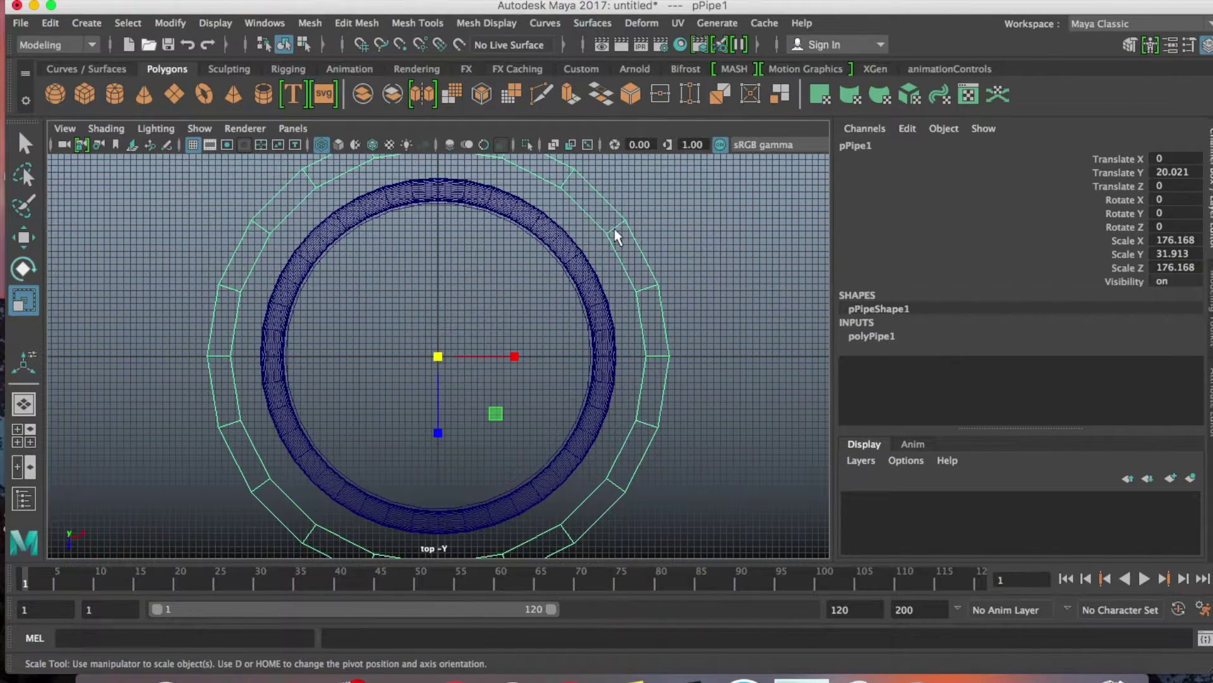
{"action": "left_click_drag", "start_coordinate": [441, 357], "coordinate": [395, 362]}
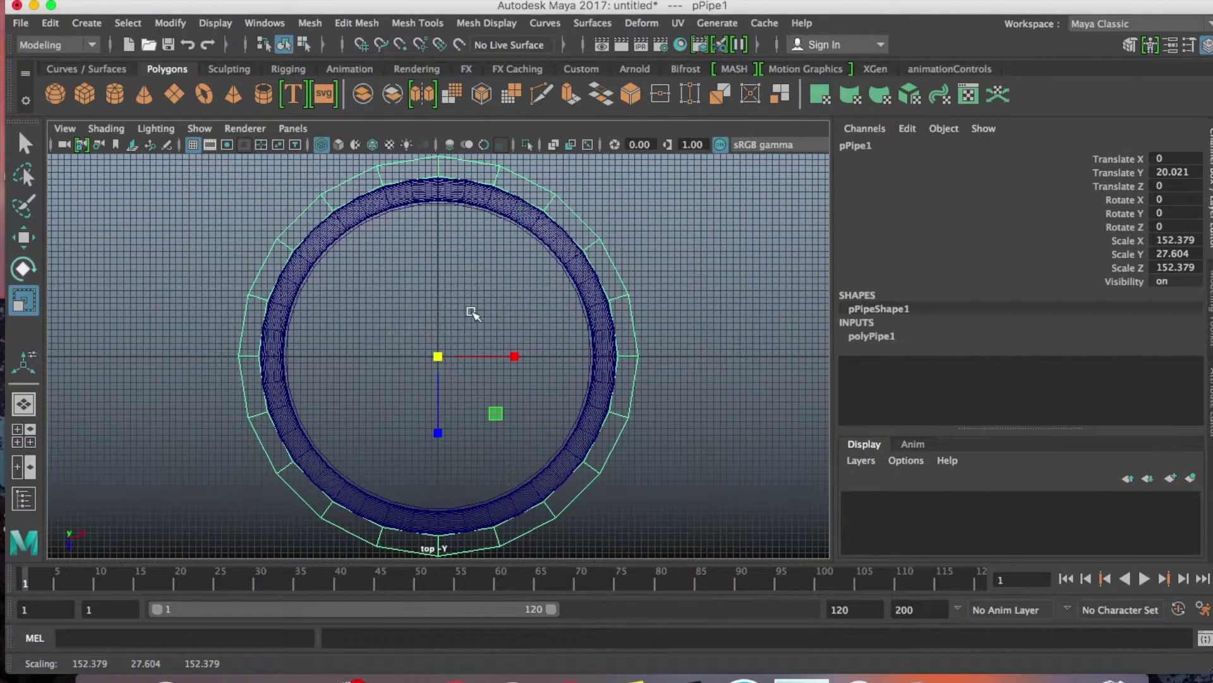
{"action": "key", "text": "space"}
{"action": "left_click_drag", "start_coordinate": [455, 256], "coordinate": [455, 254]}
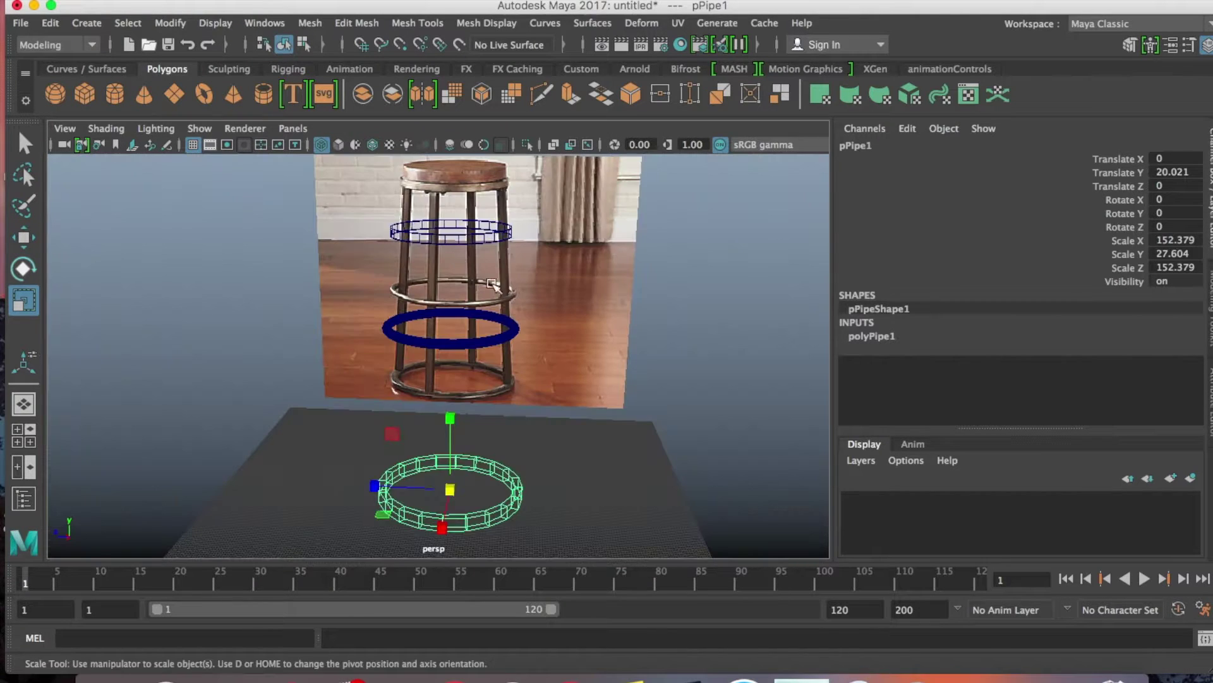
{"action": "mouse_move", "coordinate": [560, 389]}
{"action": "left_mouse_down", "text": "alt"}
{"action": "mouse_move", "coordinate": [531, 387]}
{"action": "mouse_move", "coordinate": [575, 392]}
{"action": "mouse_move", "coordinate": [493, 409]}
{"action": "mouse_move", "coordinate": [555, 407]}
{"action": "left_mouse_up", "text": "alt"}
{"action": "key", "text": "5"}
{"action": "left_click_drag", "start_coordinate": [583, 408], "coordinate": [608, 408], "text": "alt"}
{"action": "scroll", "coordinate": [609, 408], "scroll_direction": "up", "scroll_amount": 5}
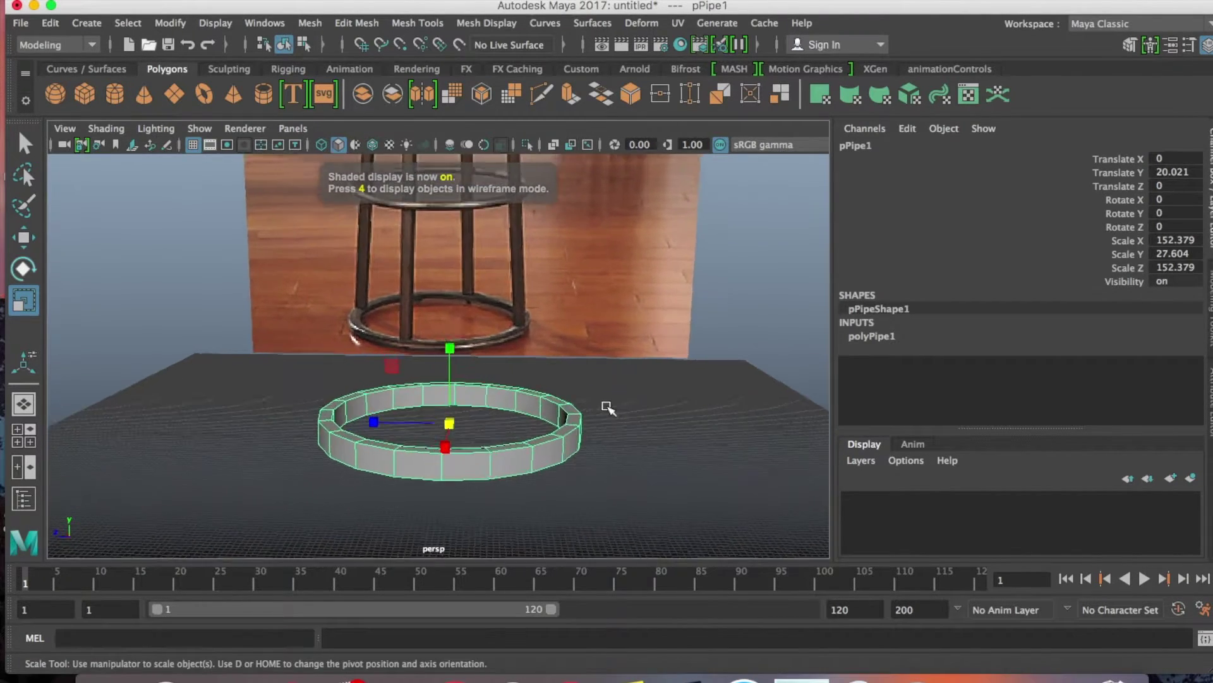
{"action": "middle_click_drag", "start_coordinate": [609, 407], "coordinate": [610, 448]}
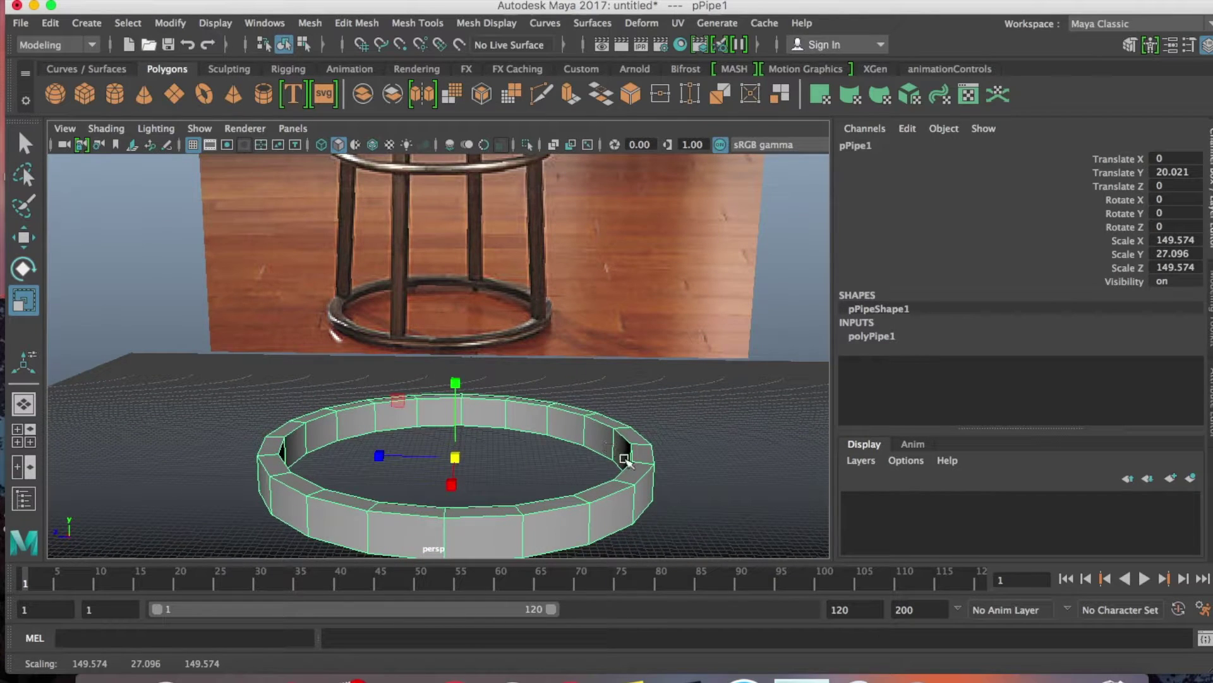
{"action": "key", "text": "z"}
- Insert two evenly spaced edge loops around the pipe's outer side using Multiple edge loops, and check the smooth preview
{"action": "middle_click_drag", "start_coordinate": [697, 458], "coordinate": [703, 410], "text": "alt"}
{"action": "left_click_drag", "start_coordinate": [705, 421], "coordinate": [699, 385], "text": "alt"}
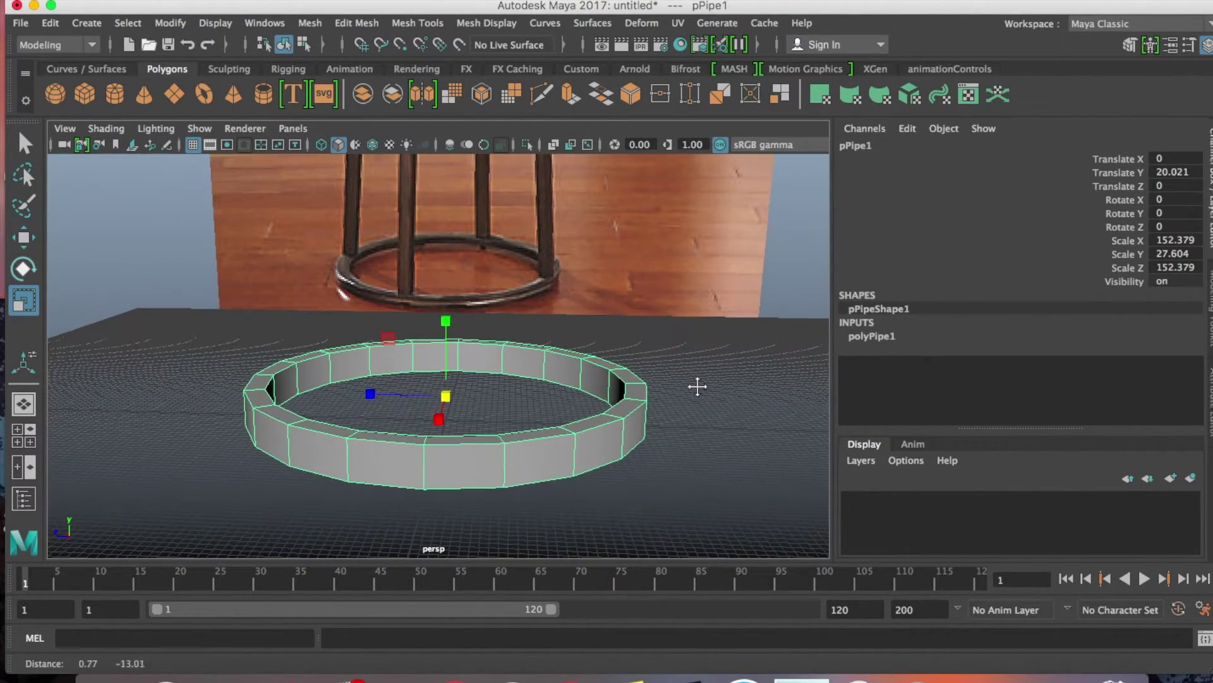
{"action": "left_click", "coordinate": [403, 25]}
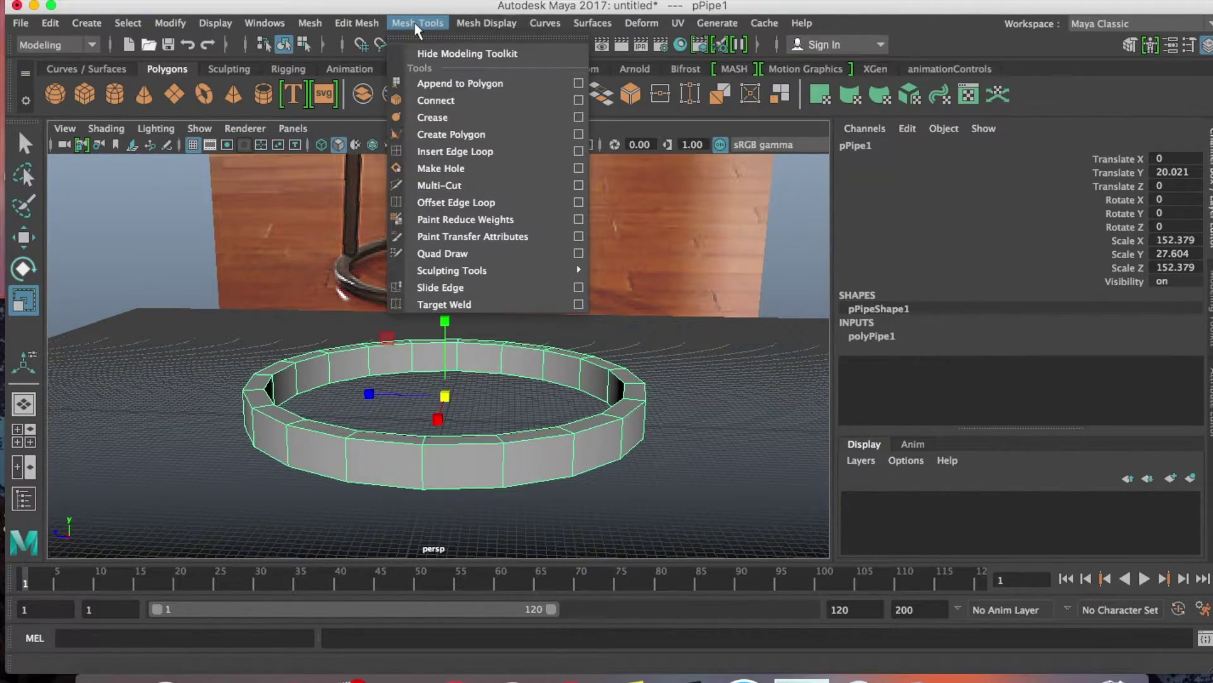
{"action": "left_click", "coordinate": [578, 152]}
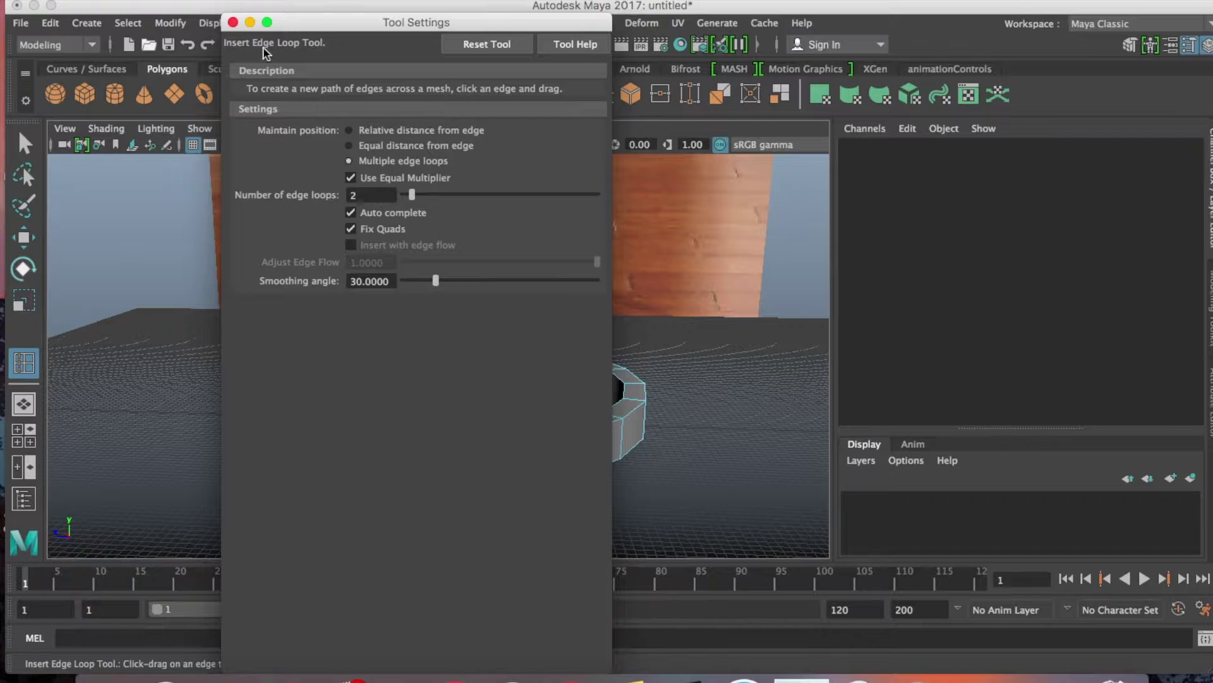
{"action": "left_click", "coordinate": [233, 23]}
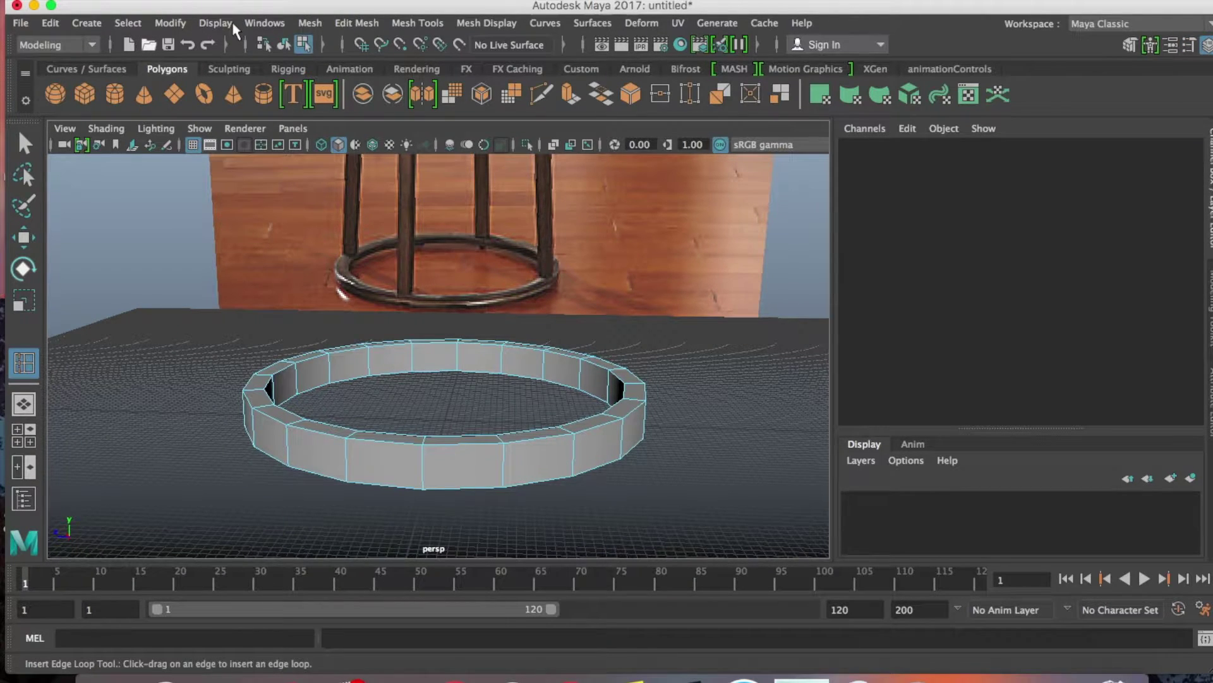
{"action": "left_click", "coordinate": [422, 460]}
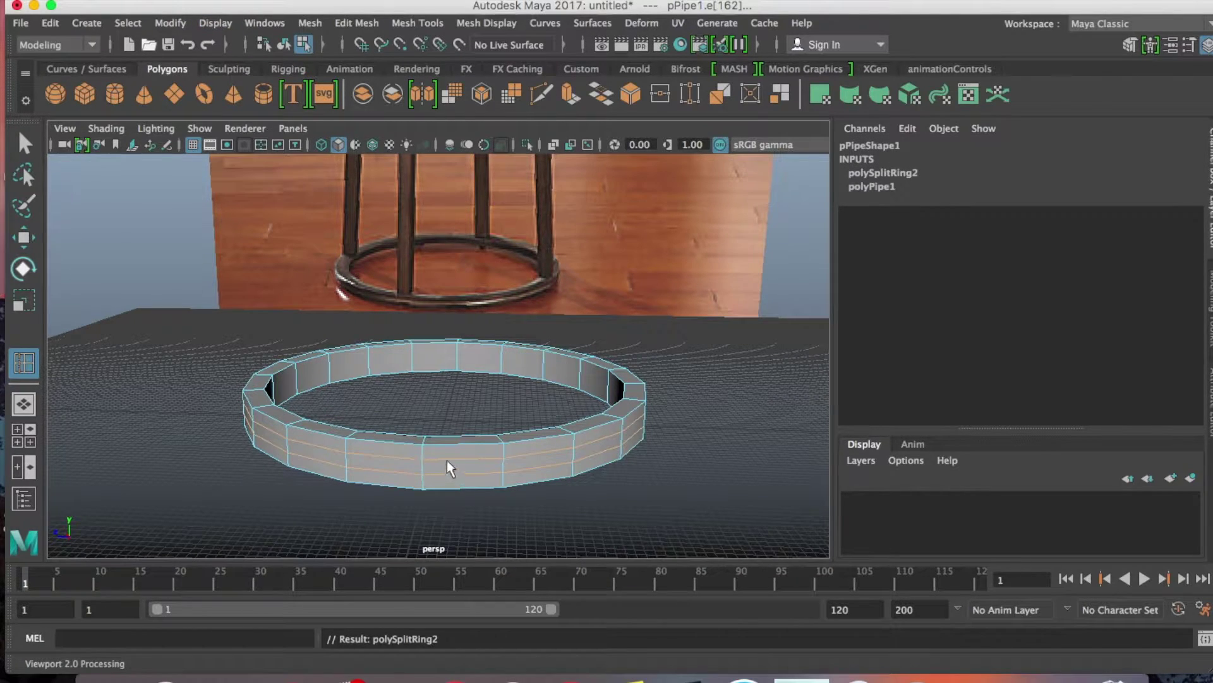
{"action": "key", "text": "3"}
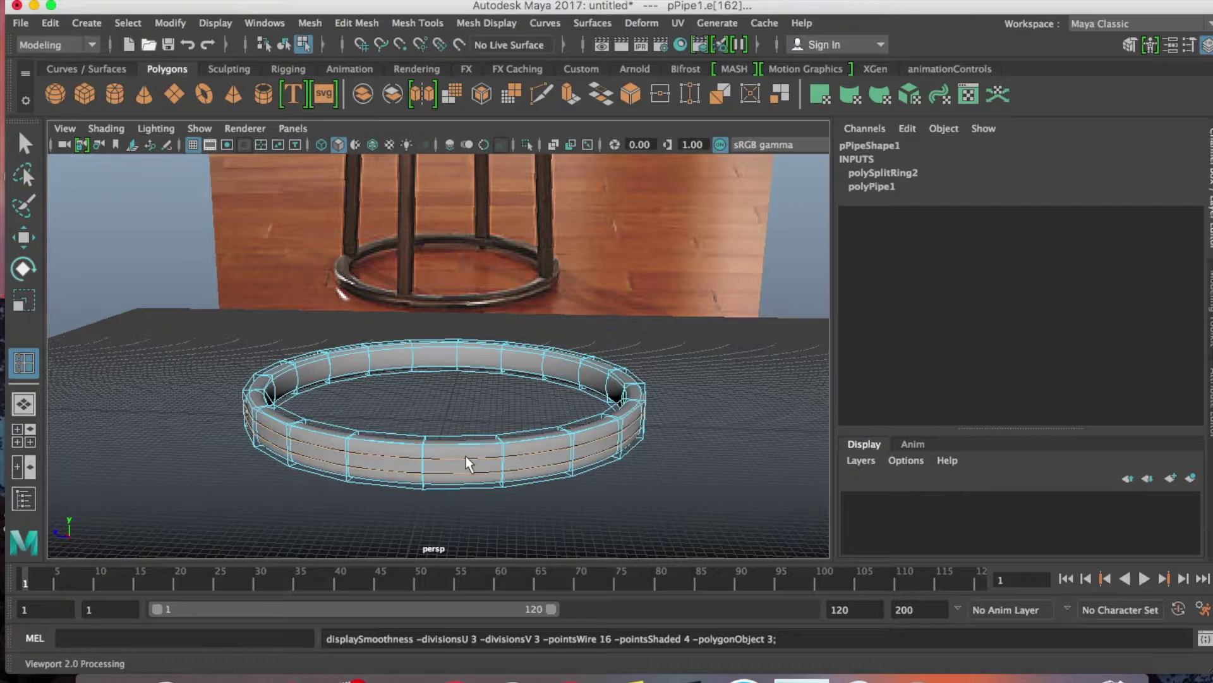
{"action": "key", "text": "1"}
{"action": "left_click_drag", "start_coordinate": [520, 419], "coordinate": [400, 417], "text": "alt"}
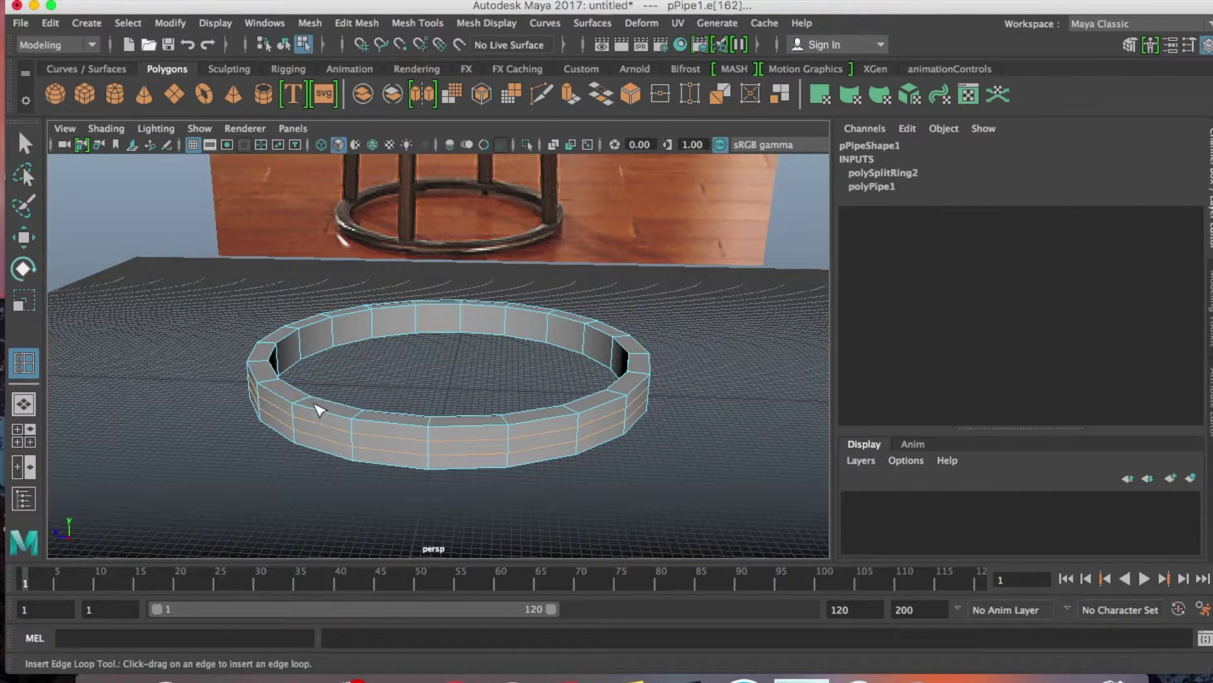
- Insert a single edge loop on the pipe's top face close to the inner rim, using Equal distance from edge
{"action": "left_click", "coordinate": [422, 24]}
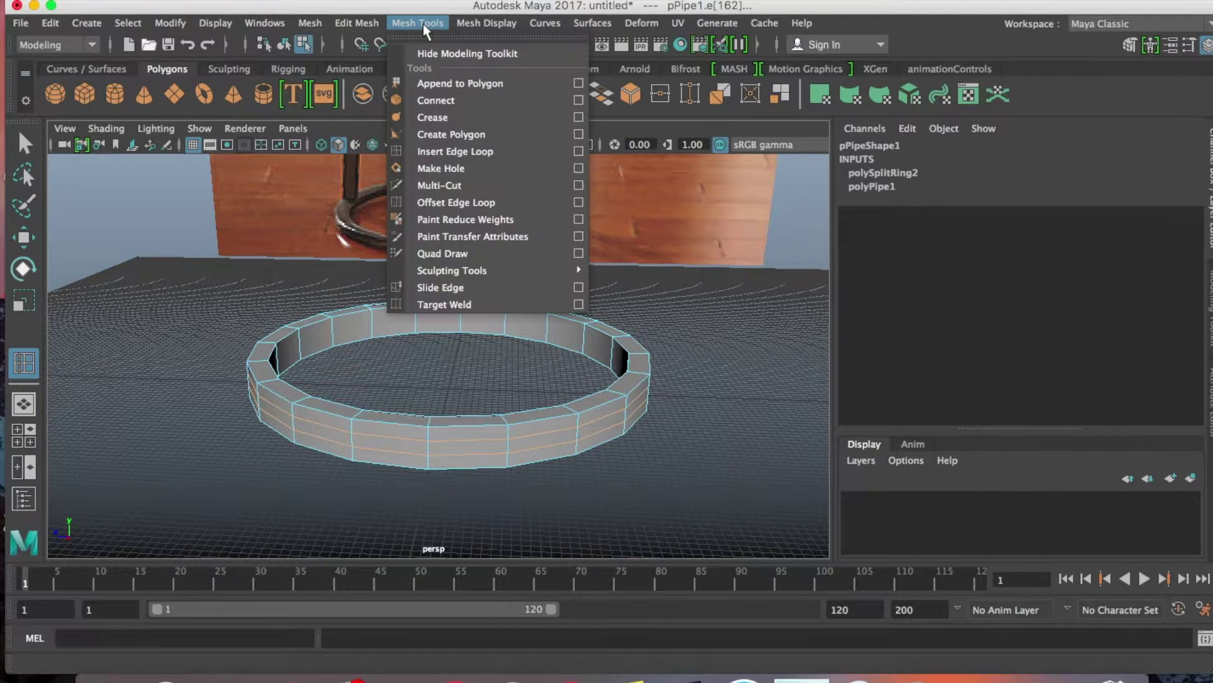
{"action": "left_click", "coordinate": [578, 153]}
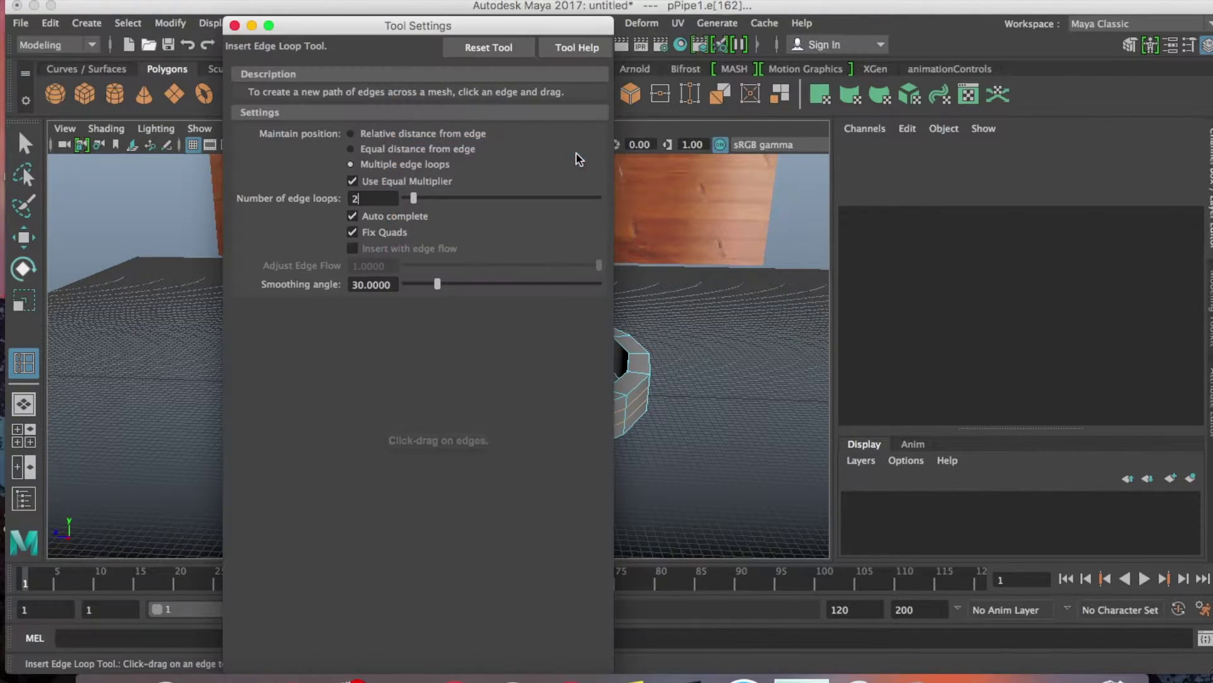
{"action": "left_click", "coordinate": [377, 150]}
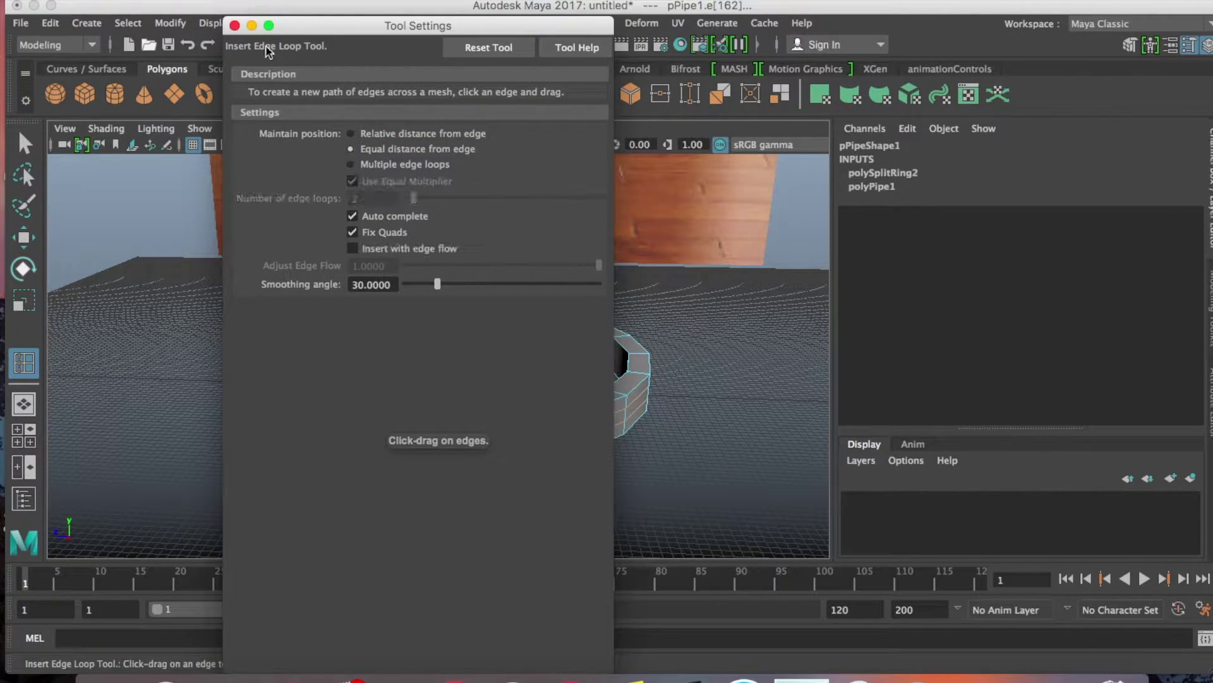
{"action": "left_click", "coordinate": [234, 25]}
{"action": "left_click_drag", "start_coordinate": [563, 320], "coordinate": [542, 386], "text": "alt"}
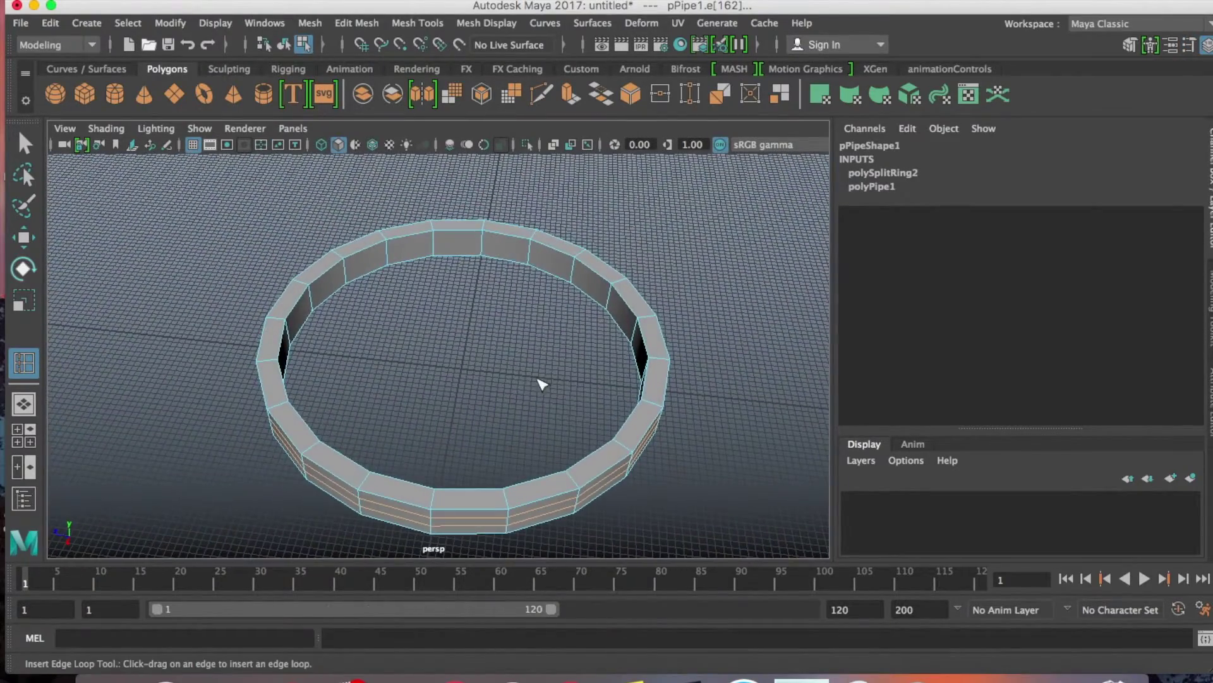
{"action": "middle_click_drag", "start_coordinate": [518, 372], "coordinate": [581, 256], "text": "alt"}
{"action": "scroll", "coordinate": [534, 315], "scroll_direction": "up", "scroll_amount": 6}
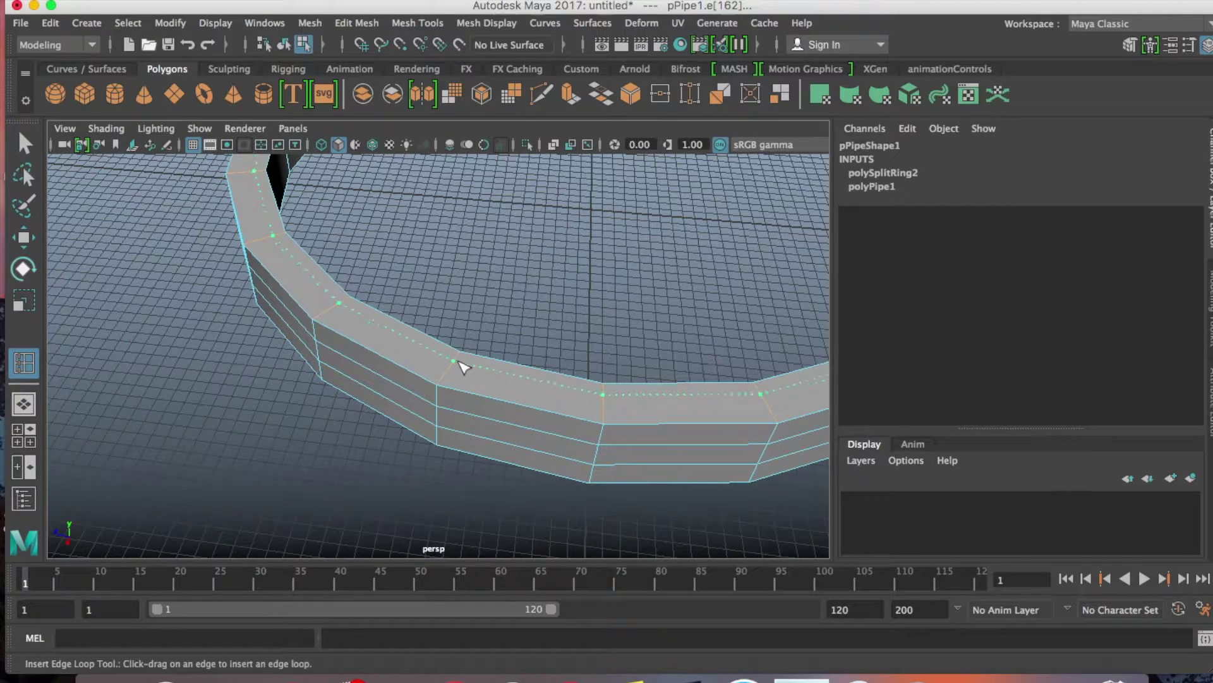
{"action": "left_click", "coordinate": [467, 356]}
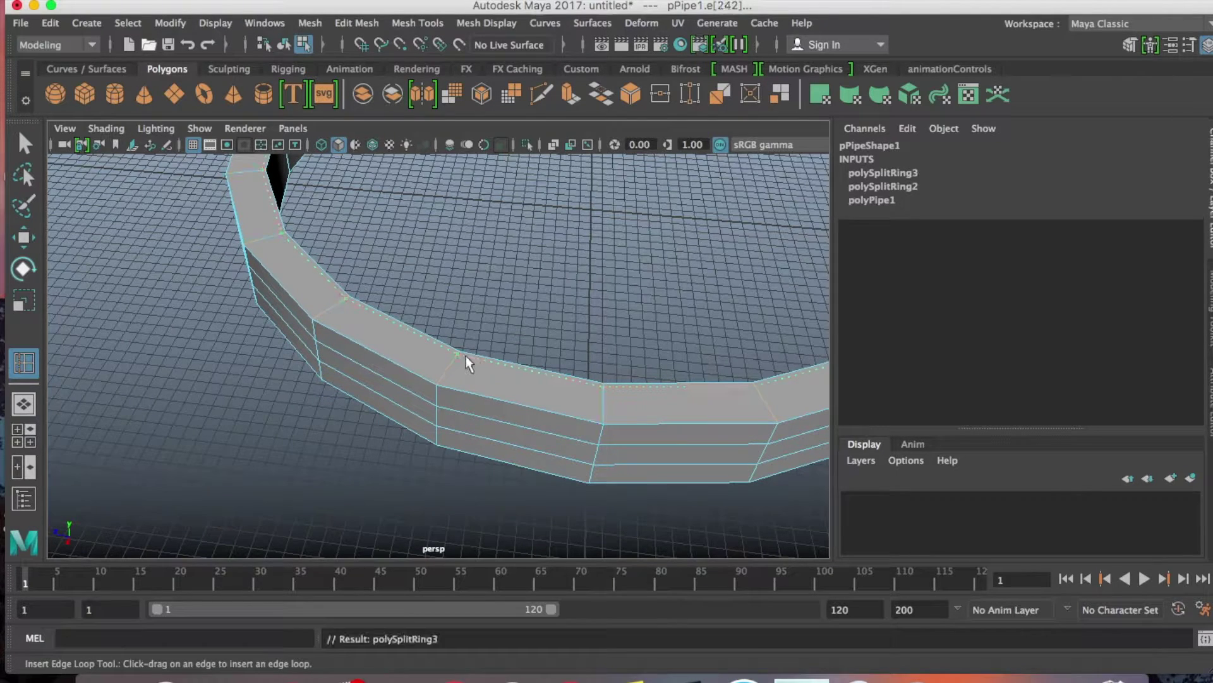
- Insert three more edge loops close to the pipe's top and underside rims, and return to object mode
{"action": "left_click_drag", "start_coordinate": [450, 362], "coordinate": [588, 293]}
{"action": "key", "text": "3"}
{"action": "key", "text": "1"}
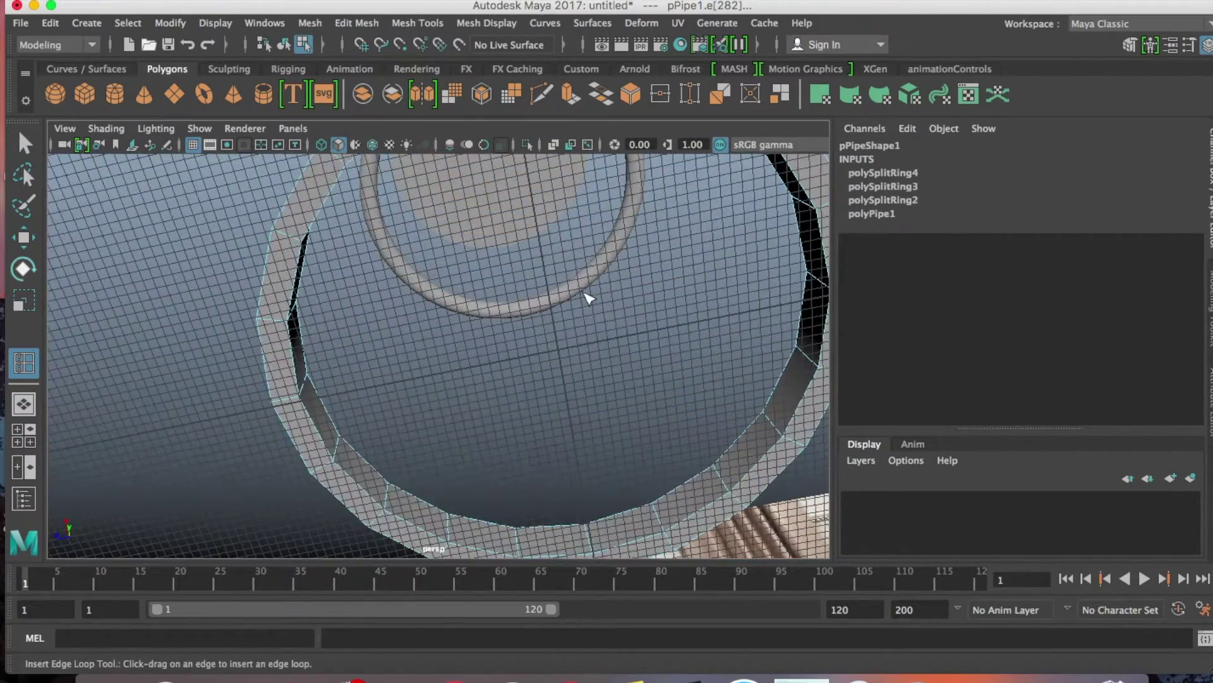
{"action": "middle_click_drag", "start_coordinate": [588, 292], "coordinate": [592, 412], "text": "alt"}
{"action": "mouse_move", "coordinate": [422, 252]}
{"action": "left_mouse_down"}
{"action": "mouse_move", "coordinate": [415, 238]}
{"action": "mouse_move", "coordinate": [422, 257]}
{"action": "left_mouse_up"}
{"action": "key", "text": "q"}
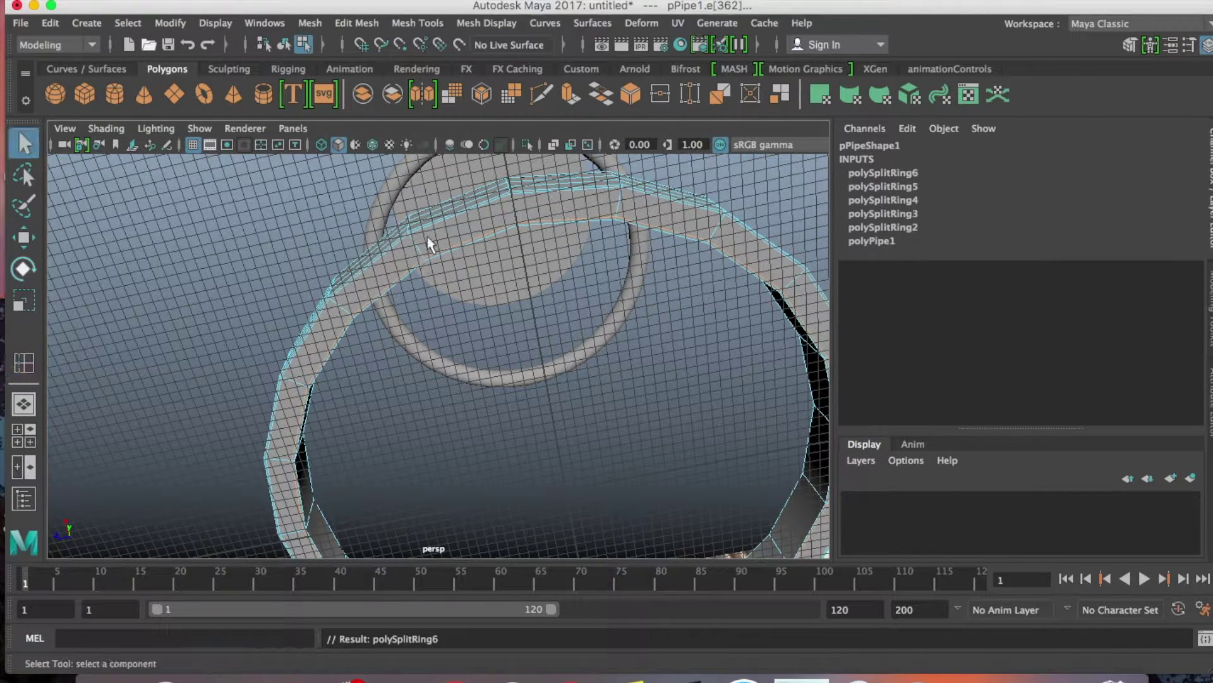
{"action": "right_click_drag", "start_coordinate": [442, 232], "coordinate": [502, 200]}
{"action": "left_click_drag", "start_coordinate": [502, 200], "coordinate": [548, 403], "text": "alt"}
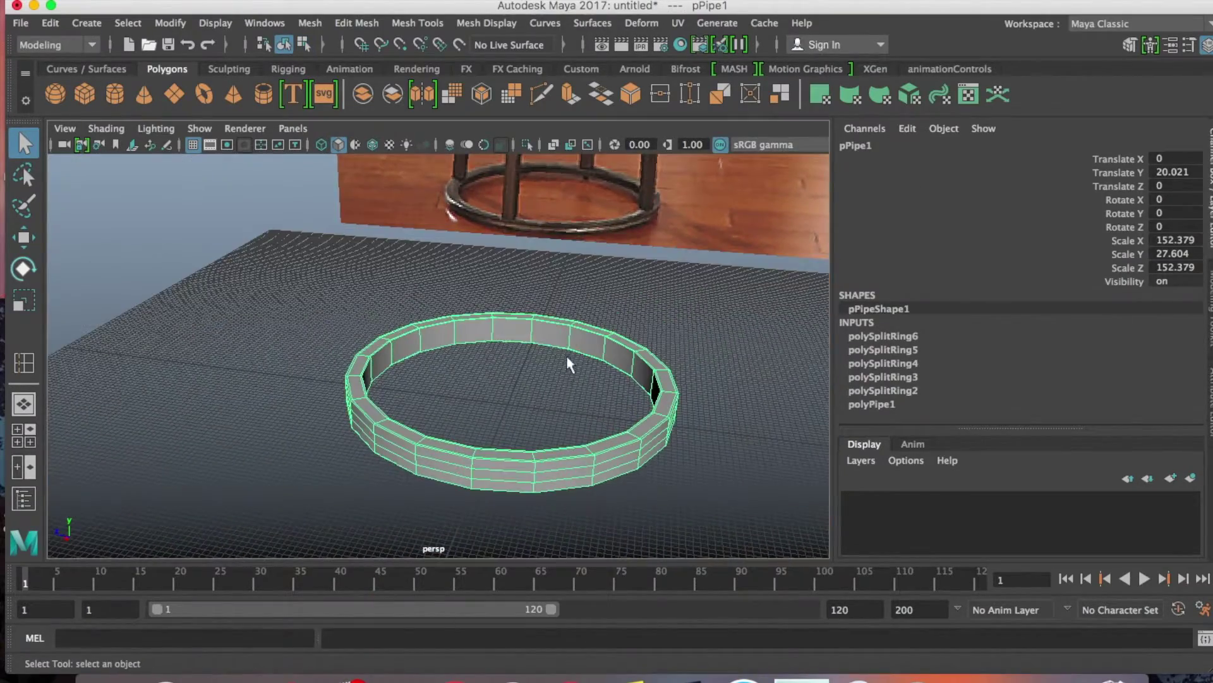
- Check the smooth preview of the pipe and apply Smooth to its mesh
{"action": "left_click_drag", "start_coordinate": [566, 363], "coordinate": [560, 335], "text": "alt"}
{"action": "key", "text": "3"}
{"action": "left_click", "coordinate": [708, 399]}
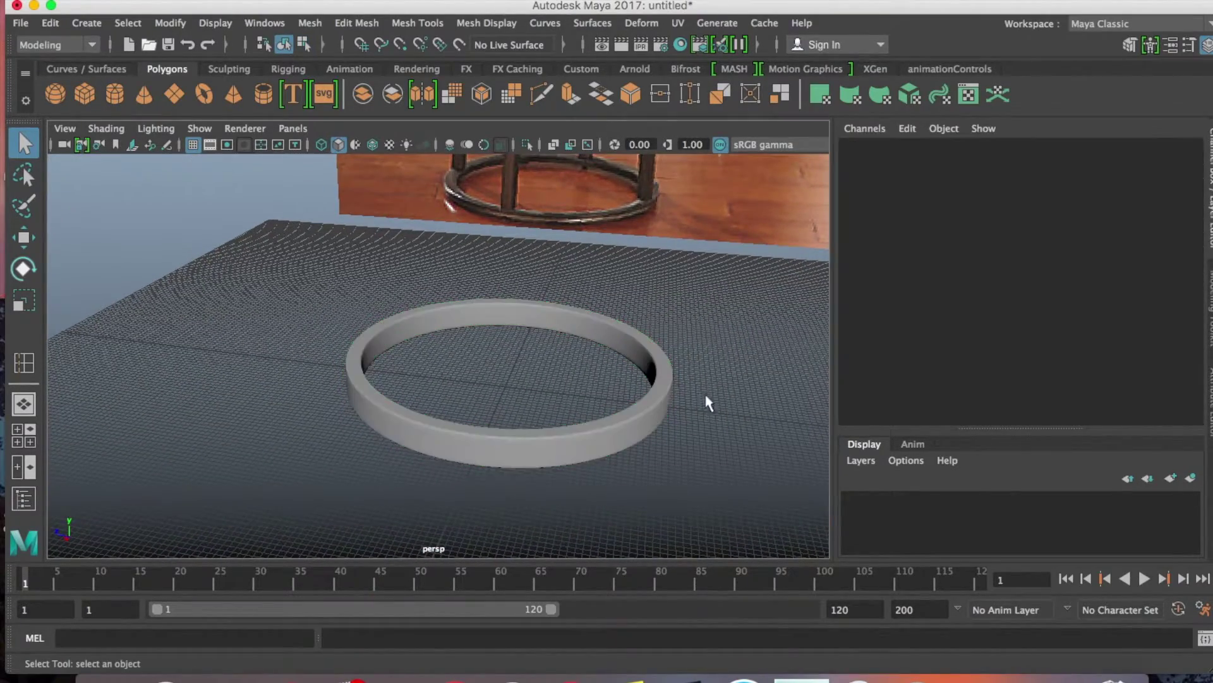
{"action": "left_click", "coordinate": [635, 415]}
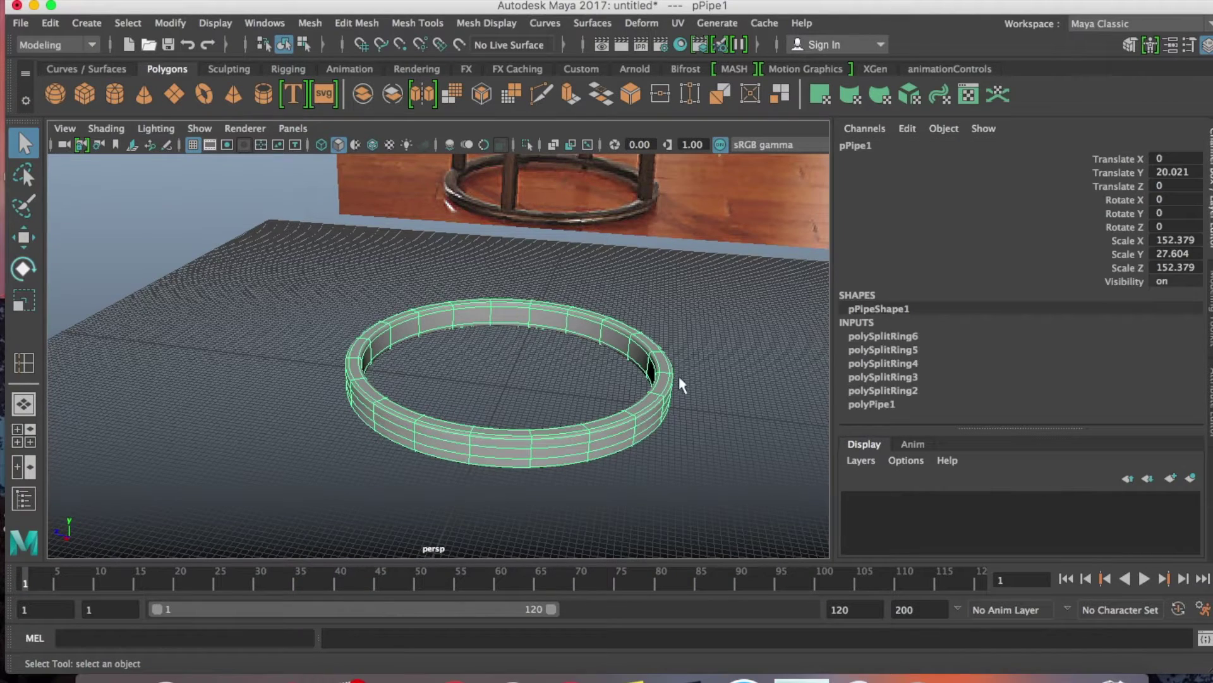
{"action": "key", "text": "1"}
{"action": "mouse_move", "coordinate": [673, 375]}
{"action": "left_mouse_down", "text": "alt"}
{"action": "mouse_move", "coordinate": [660, 332]}
{"action": "mouse_move", "coordinate": [677, 368]}
{"action": "mouse_move", "coordinate": [671, 397]}
{"action": "left_mouse_up", "text": "alt"}
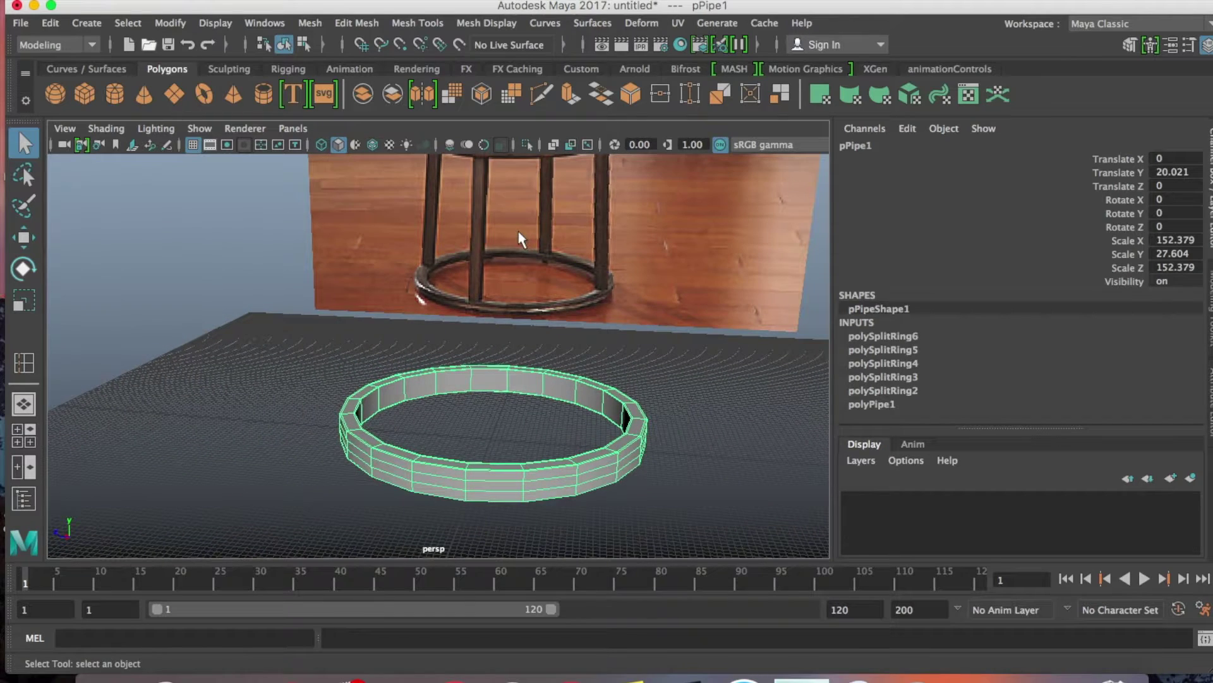
{"action": "left_click", "coordinate": [310, 23]}
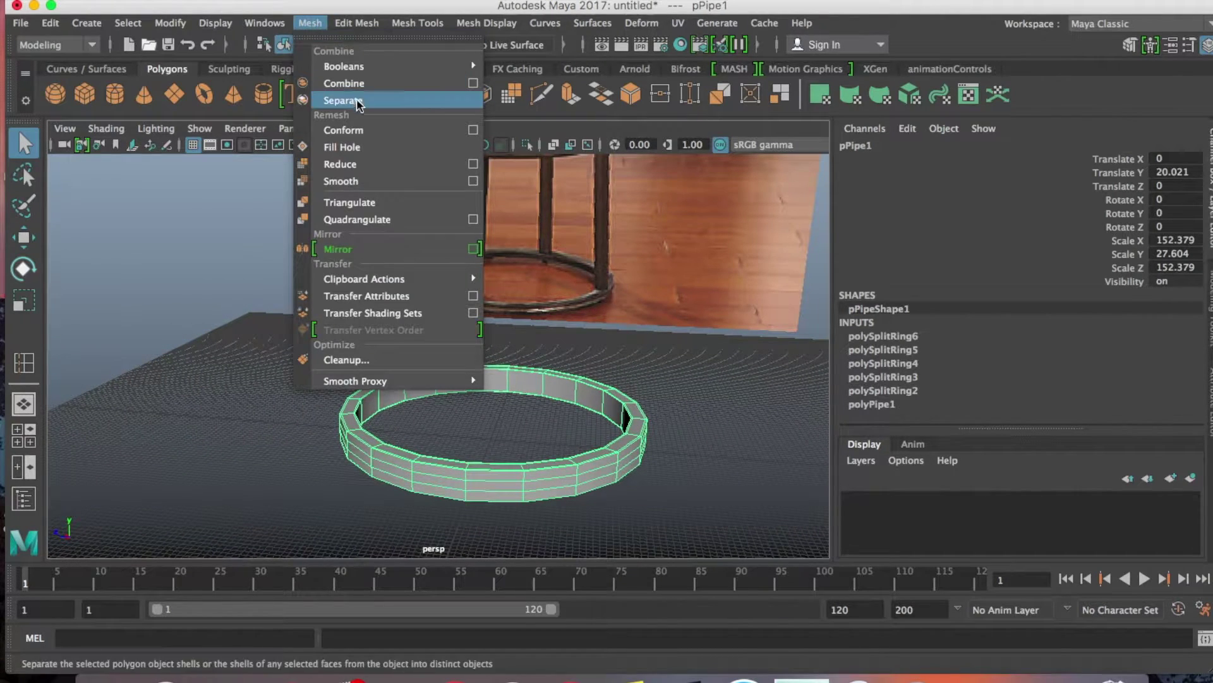
{"action": "left_click", "coordinate": [340, 181]}
{"action": "left_click", "coordinate": [686, 425]}
- Duplicate the seat cylinder and raise the copy to about 584.9 in Y
{"action": "left_click_drag", "start_coordinate": [685, 425], "coordinate": [523, 220], "text": "alt"}
{"action": "left_click", "coordinate": [469, 180]}
{"action": "scroll", "coordinate": [597, 340], "scroll_direction": "up", "scroll_amount": 8}
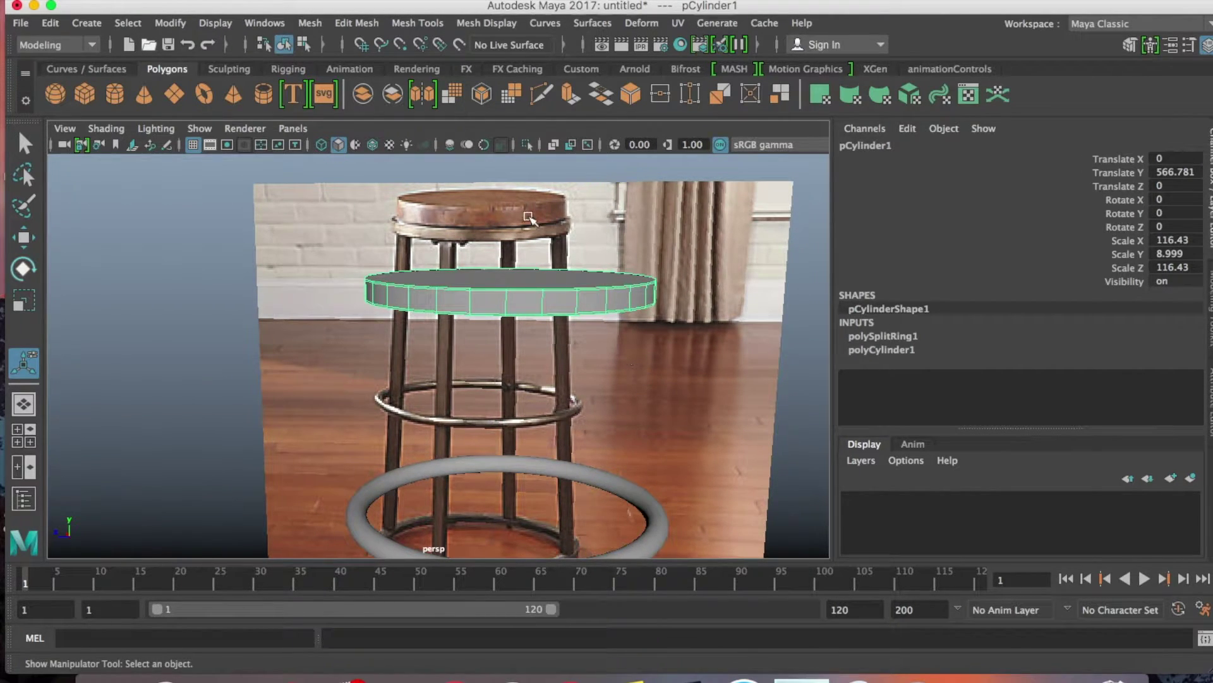
{"action": "middle_click_drag", "start_coordinate": [635, 361], "coordinate": [623, 339], "text": "alt"}
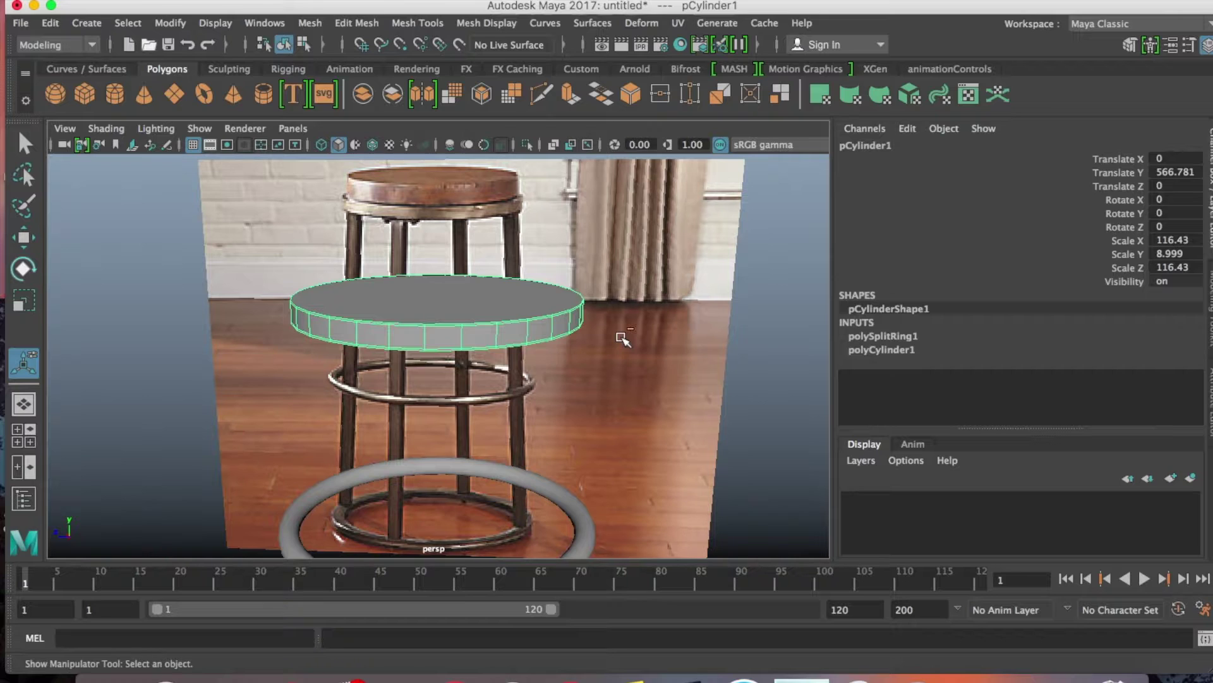
{"action": "key", "text": "ctrl+d"}
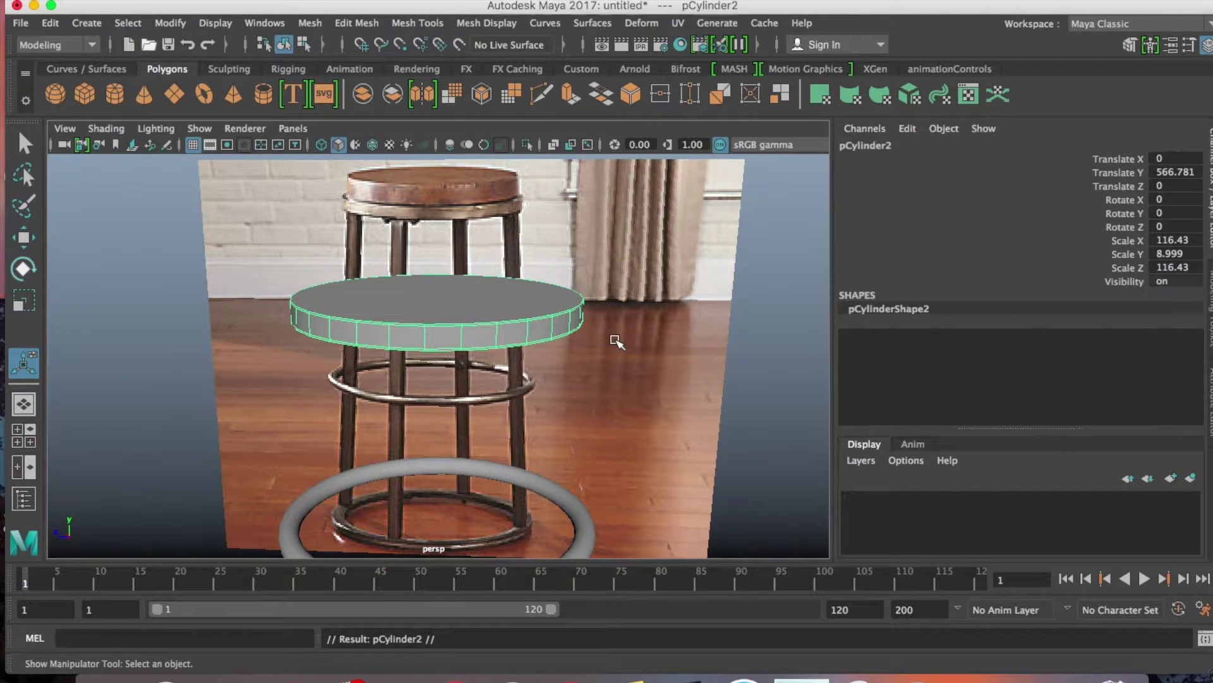
{"action": "key", "text": "w"}
{"action": "left_click_drag", "start_coordinate": [438, 252], "coordinate": [437, 234]}
- Scale the duplicated cylinder to about 107.7 in X and Z and 13.1 in Y, and position it at about 585.6 in Y
{"action": "key", "text": "r"}
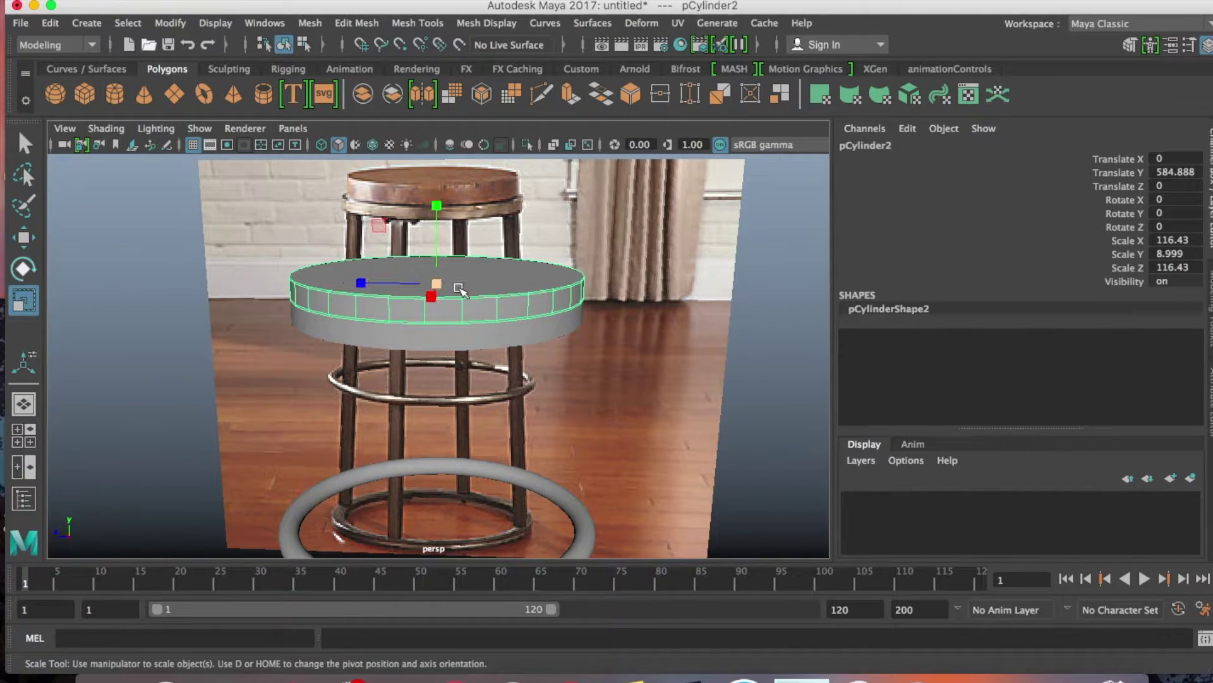
{"action": "left_click_drag", "start_coordinate": [443, 286], "coordinate": [442, 225]}
{"action": "key", "text": "w"}
{"action": "left_click_drag", "start_coordinate": [556, 320], "coordinate": [537, 309], "text": "alt"}
- Check the smooth preview of the lower seat cylinder and apply Smooth to its mesh
{"action": "left_click", "coordinate": [514, 319]}
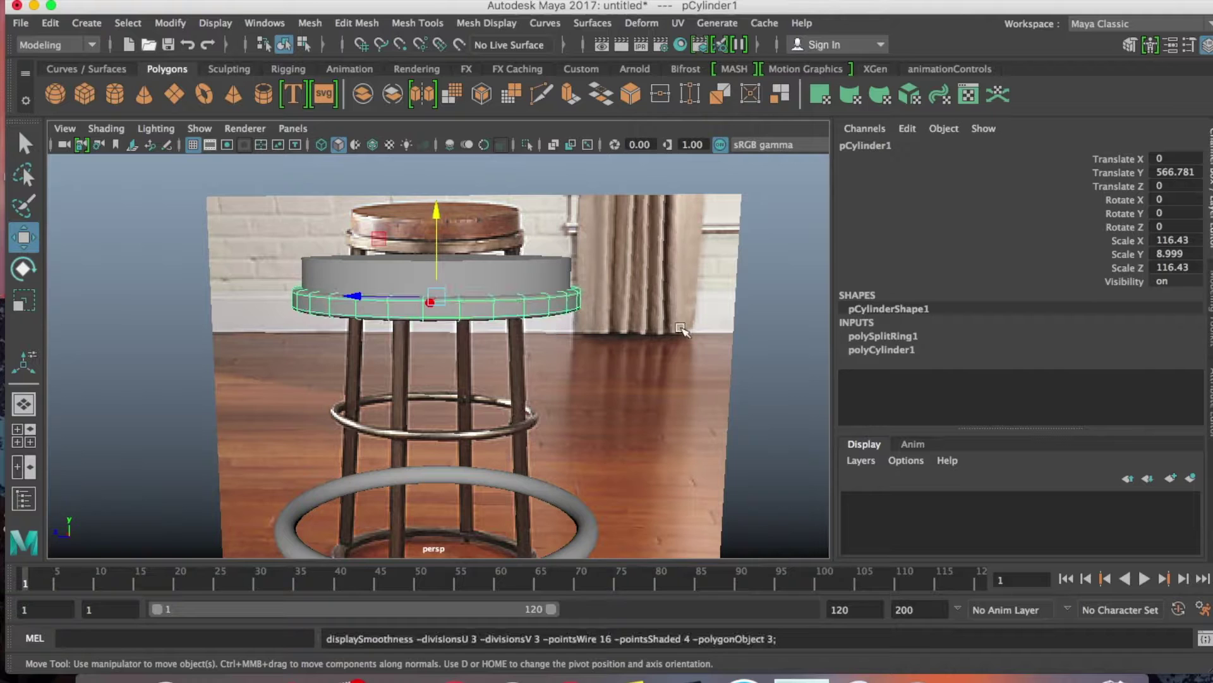
{"action": "left_click", "coordinate": [748, 331]}
{"action": "left_click", "coordinate": [469, 308]}
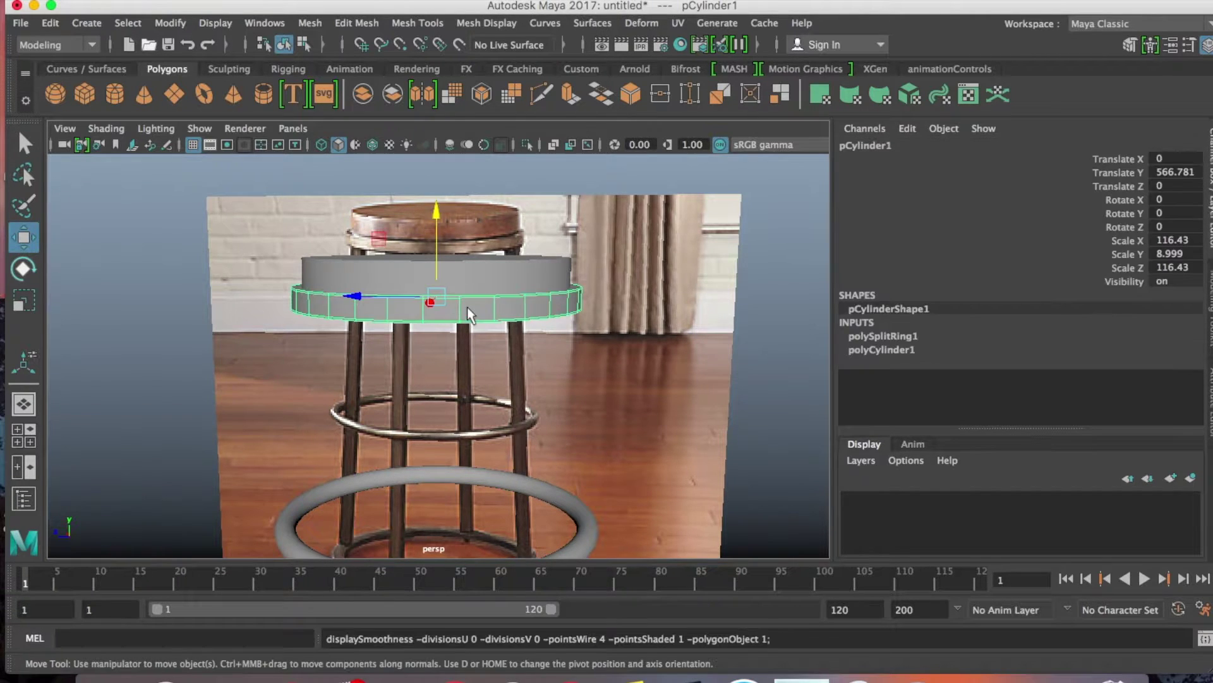
{"action": "scroll", "coordinate": [475, 308], "scroll_direction": "up", "scroll_amount": 5}
{"action": "left_click_drag", "start_coordinate": [488, 310], "coordinate": [504, 352], "text": "alt"}
{"action": "left_click_drag", "start_coordinate": [511, 288], "coordinate": [499, 318], "text": "alt"}
{"action": "scroll", "coordinate": [466, 355], "scroll_direction": "down", "scroll_amount": 2}
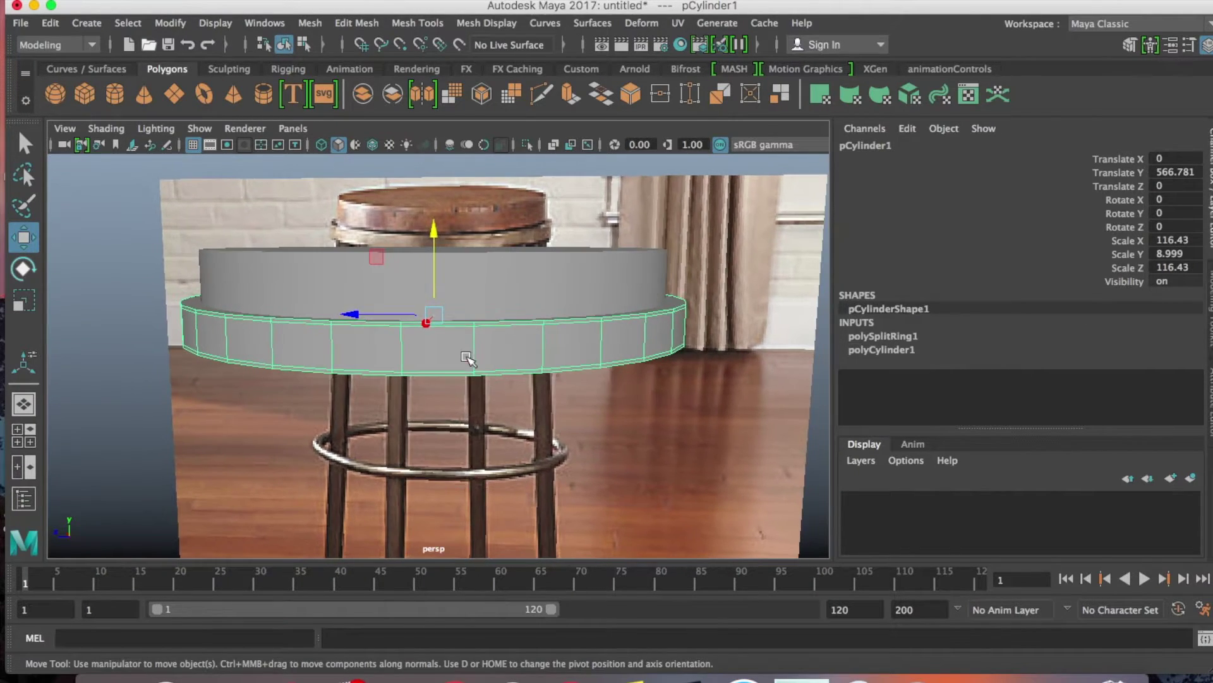
{"action": "left_click", "coordinate": [310, 23]}
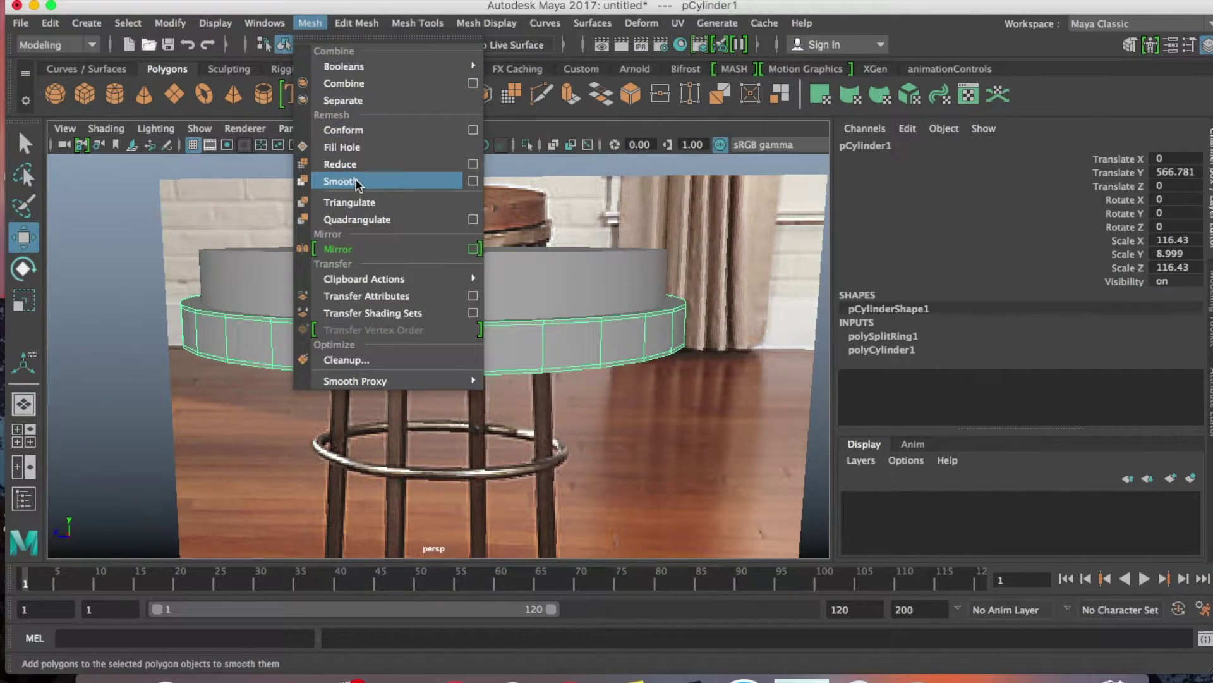
{"action": "left_click", "coordinate": [354, 181]}
- Raise the edge loop beneath the upper cylinder's top rim to about 597.5 in Y, checking the smooth preview for a tighter edge
{"action": "left_click", "coordinate": [320, 297]}
{"action": "left_click_drag", "start_coordinate": [363, 290], "coordinate": [439, 290], "text": "alt"}
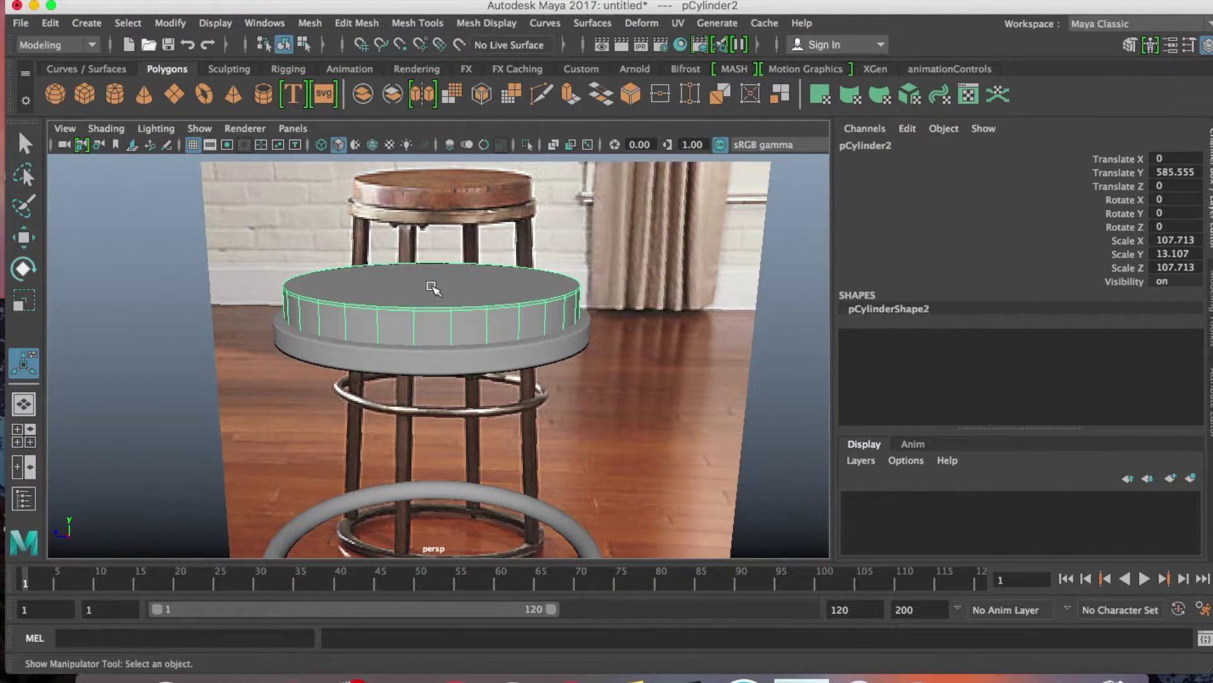
{"action": "left_click", "coordinate": [146, 285]}
{"action": "left_click", "coordinate": [528, 311]}
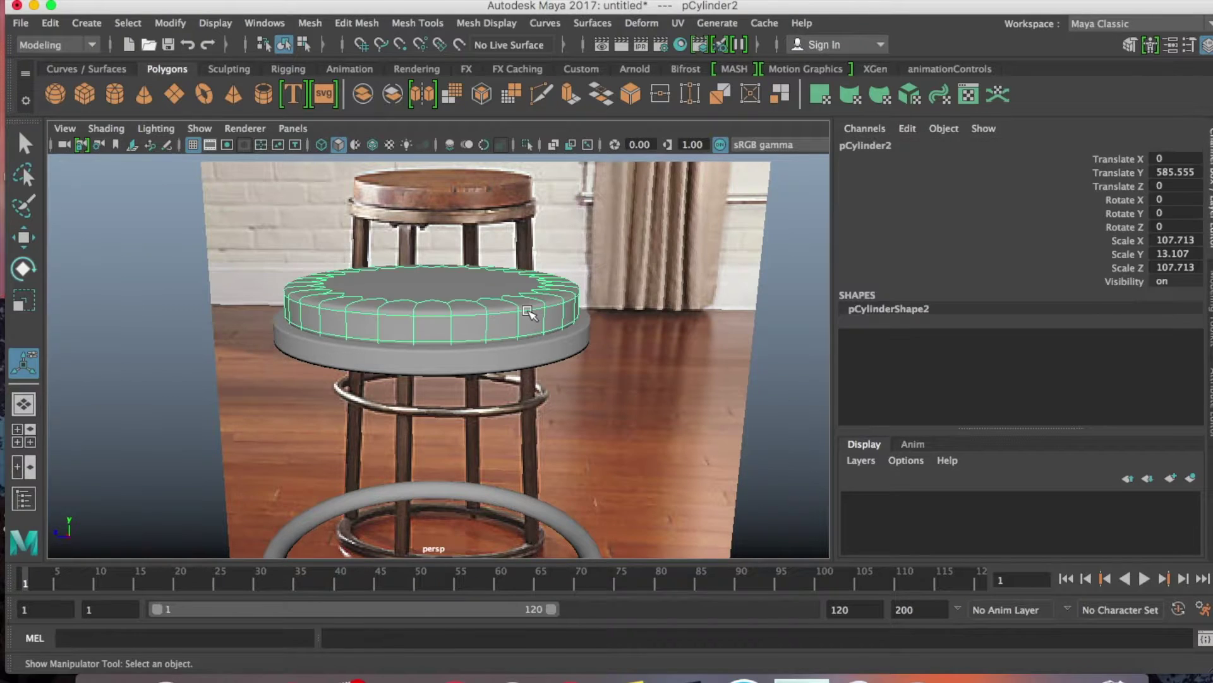
{"action": "scroll", "coordinate": [520, 315], "scroll_direction": "up", "scroll_amount": 3}
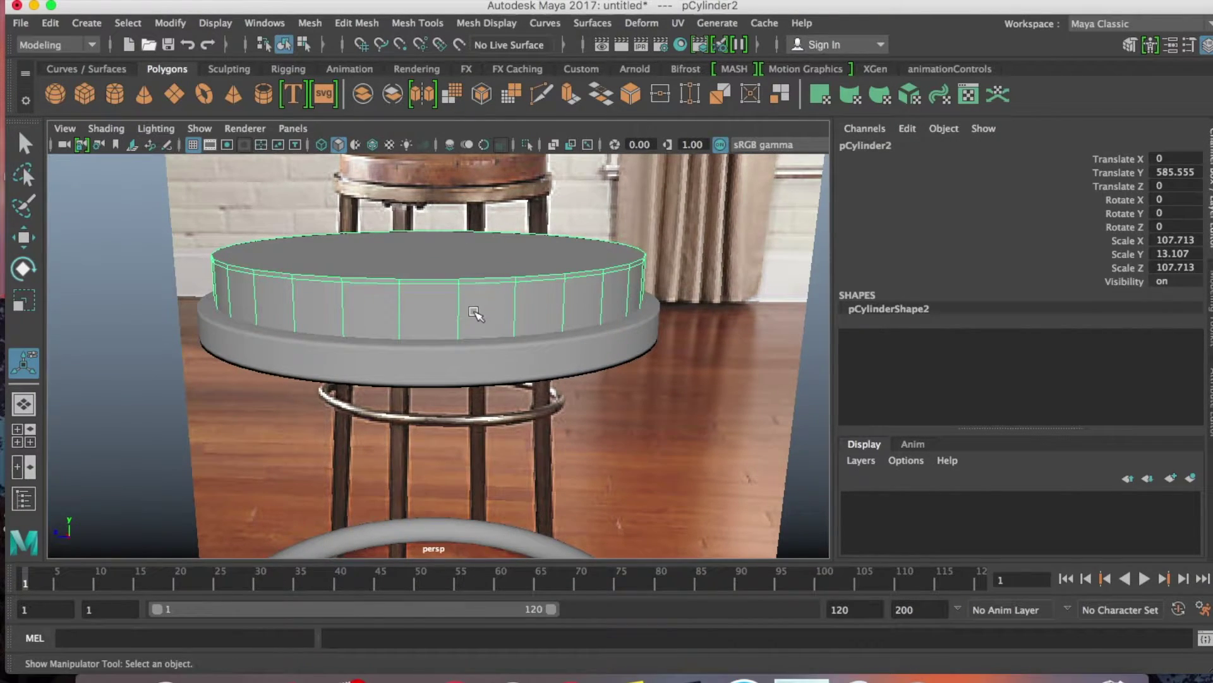
{"action": "scroll", "coordinate": [476, 298], "scroll_direction": "up", "scroll_amount": 2}
{"action": "right_click_drag", "start_coordinate": [444, 266], "coordinate": [445, 260]}
{"action": "left_click", "coordinate": [493, 262]}
{"action": "double_click", "coordinate": [493, 263]}
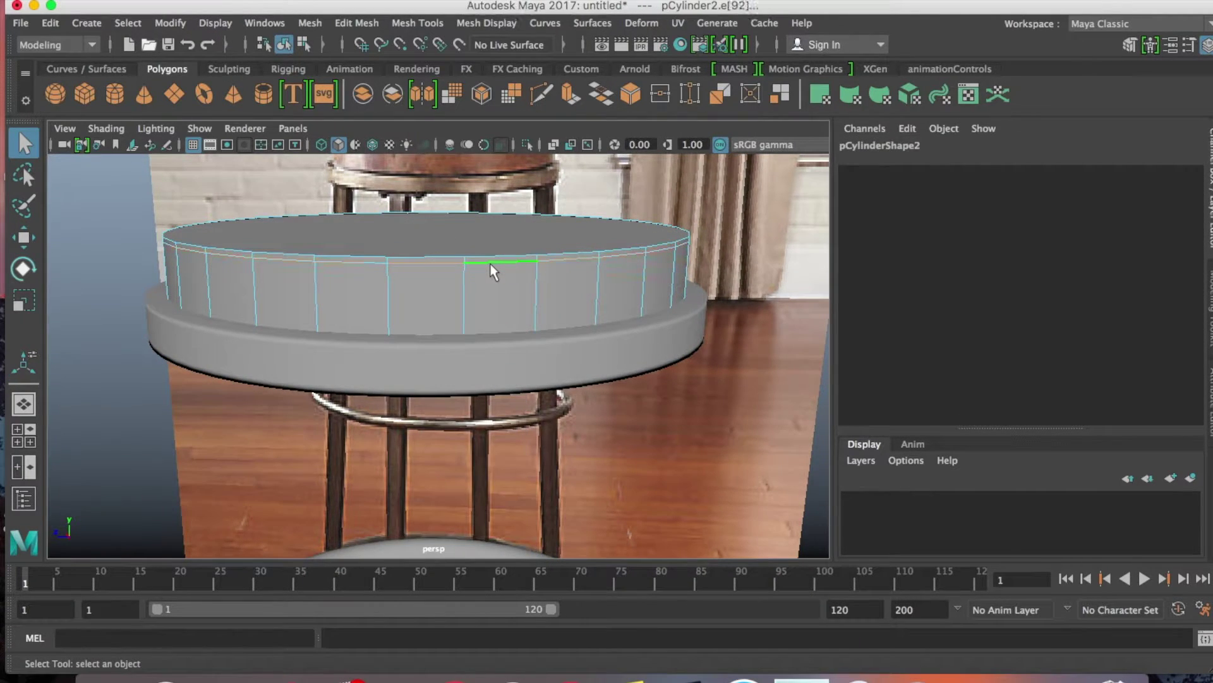
{"action": "key", "text": "w"}
{"action": "mouse_move", "coordinate": [423, 194]}
{"action": "left_mouse_down"}
{"action": "mouse_move", "coordinate": [425, 225]}
{"action": "mouse_move", "coordinate": [431, 189]}
{"action": "left_mouse_up"}
{"action": "key", "text": "3"}
{"action": "key", "text": "1"}
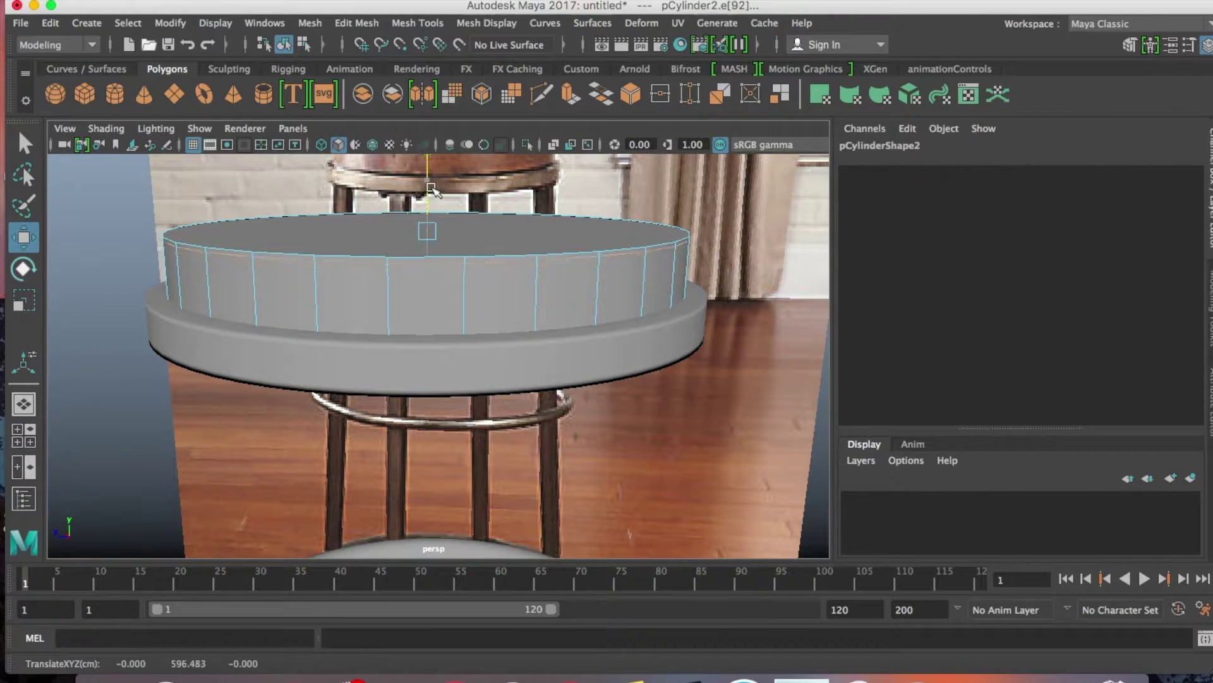
{"action": "key", "text": "3"}
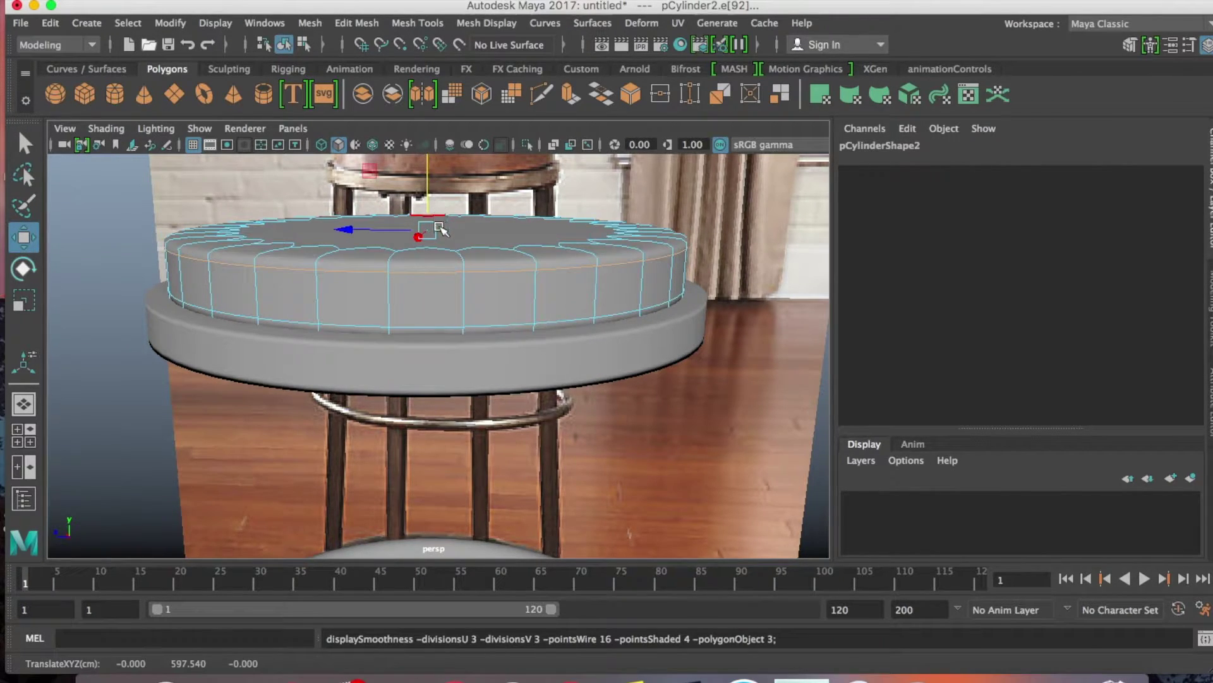
{"action": "key", "text": "1"}
- Return the upper seat cylinder to object mode and apply Smooth to its mesh
{"action": "right_click_drag", "start_coordinate": [446, 266], "coordinate": [521, 235]}
{"action": "scroll", "coordinate": [537, 283], "scroll_direction": "down", "scroll_amount": 2}
{"action": "scroll", "coordinate": [537, 282], "scroll_direction": "down", "scroll_amount": 2}
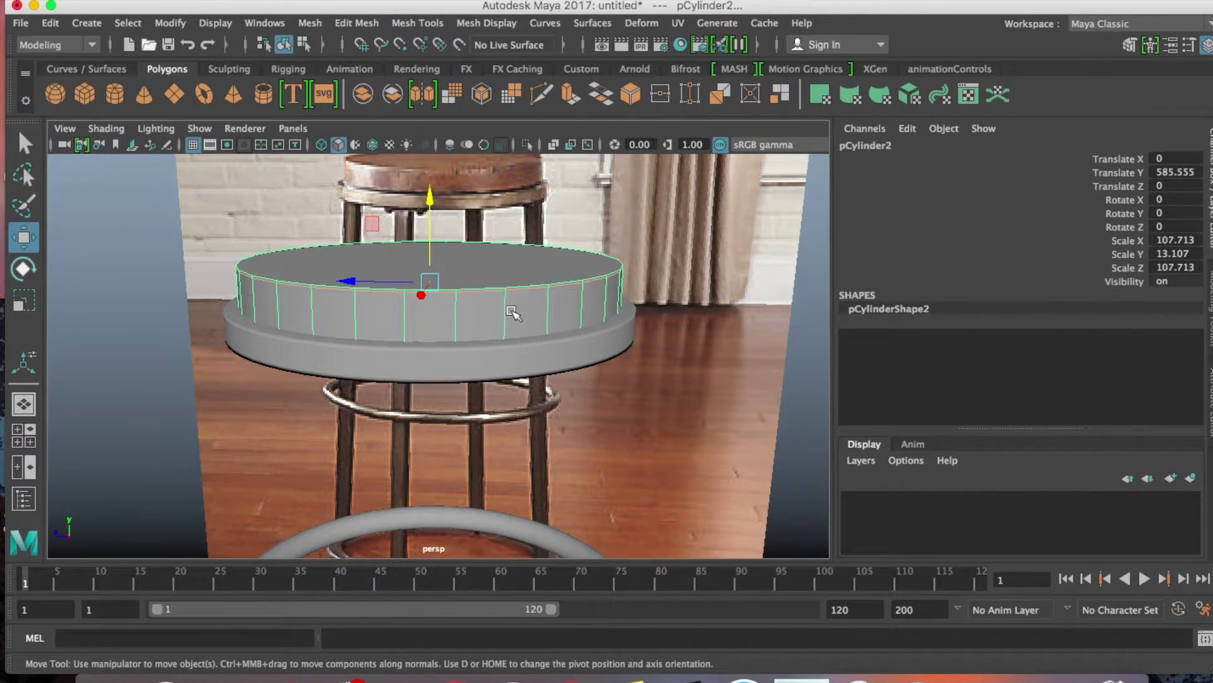
{"action": "left_click", "coordinate": [311, 23]}
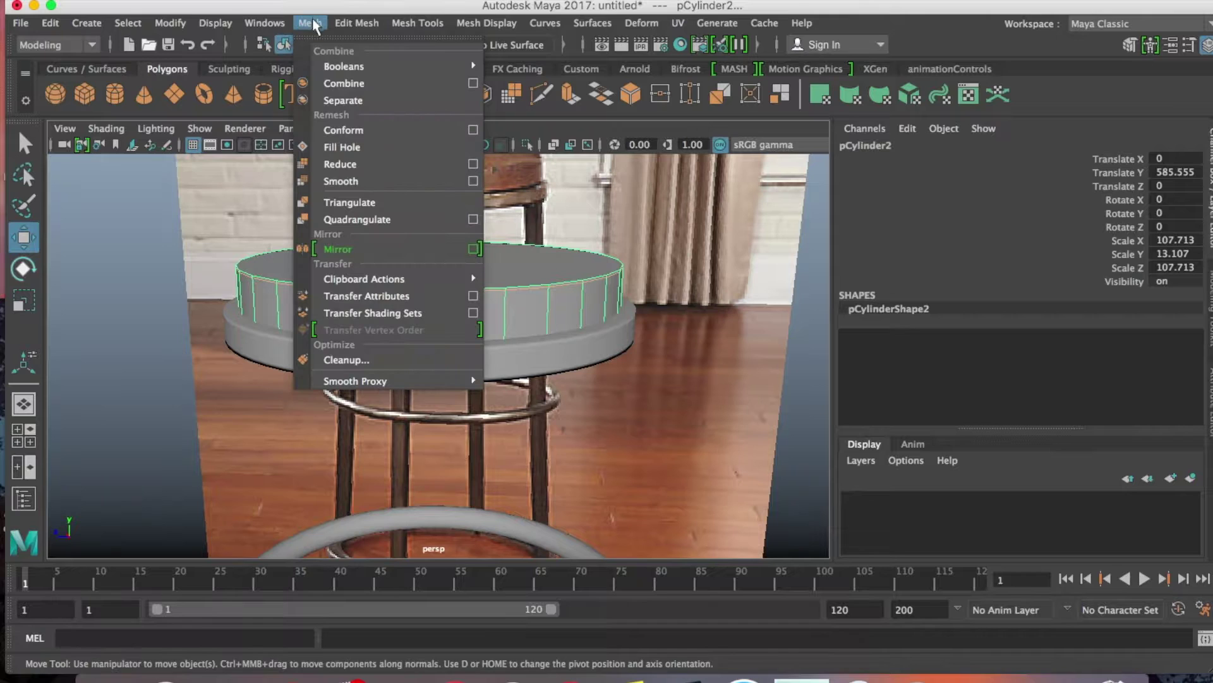
{"action": "left_click", "coordinate": [357, 184]}
{"action": "left_click", "coordinate": [213, 279]}
- Create a polygon cube at the origin and scale it to about 79.4 in X and Z and 837.4 in Y
{"action": "left_click_drag", "start_coordinate": [339, 298], "coordinate": [398, 319], "text": "alt"}
{"action": "right_click_drag", "start_coordinate": [398, 319], "coordinate": [533, 306], "text": "alt"}
{"action": "left_click_drag", "start_coordinate": [534, 306], "coordinate": [514, 352], "text": "alt"}
{"action": "right_click_drag", "start_coordinate": [514, 352], "coordinate": [600, 225], "text": "alt"}
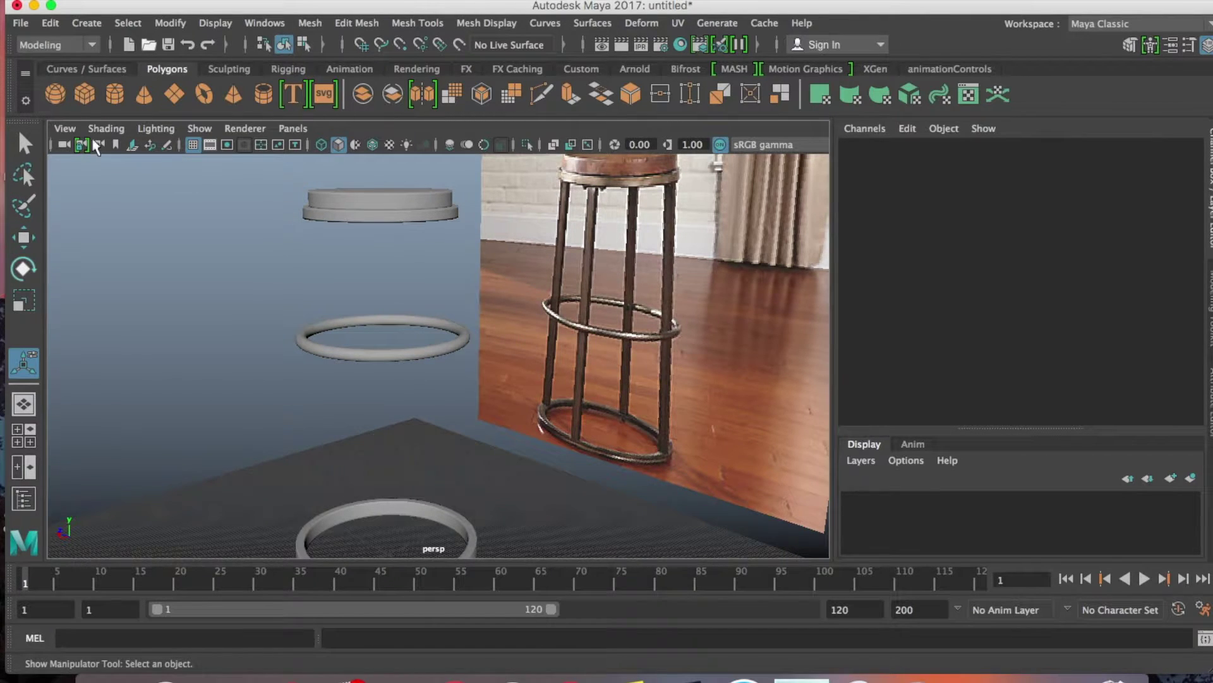
{"action": "left_click", "coordinate": [94, 99]}
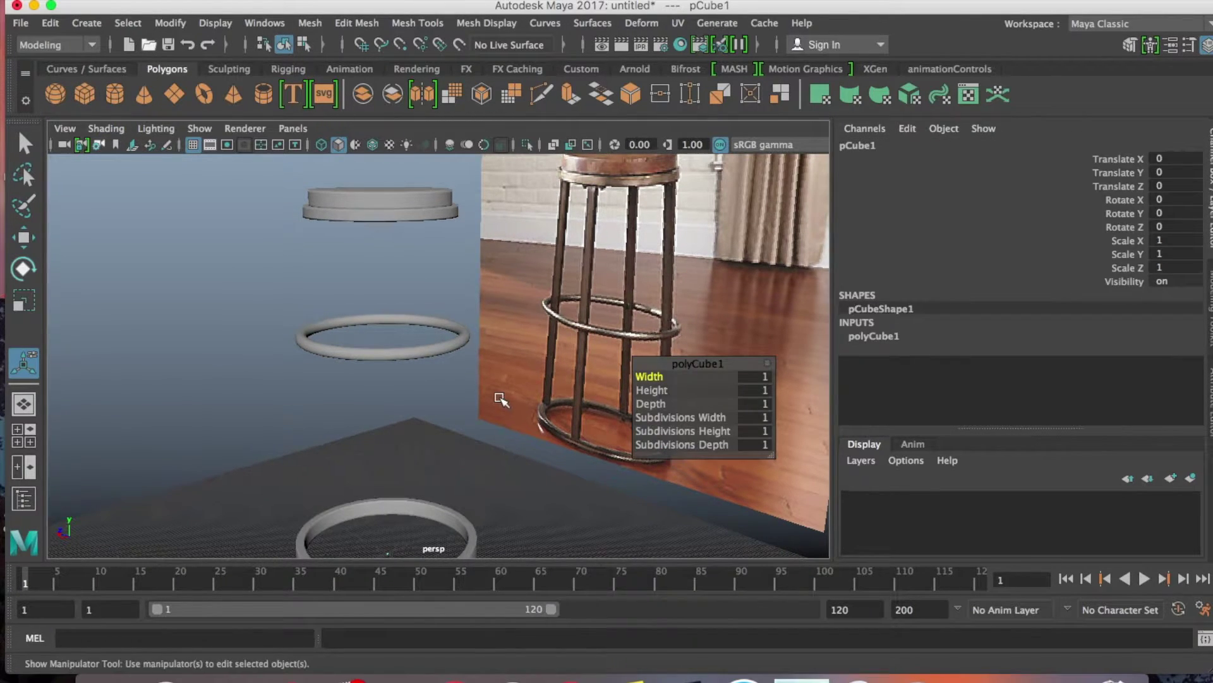
{"action": "left_click_drag", "start_coordinate": [510, 482], "coordinate": [496, 401], "text": "alt"}
{"action": "key", "text": "r"}
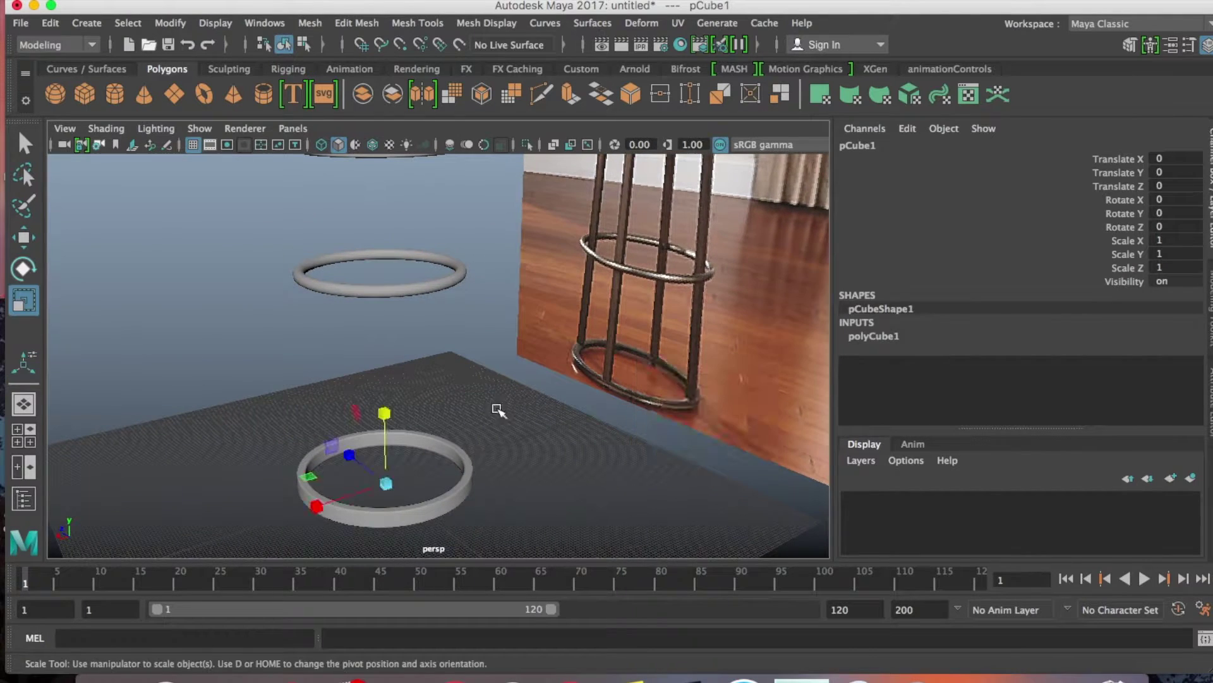
{"action": "left_click_drag", "start_coordinate": [392, 484], "coordinate": [388, 482]}
{"action": "left_click_drag", "start_coordinate": [384, 414], "coordinate": [379, 337]}
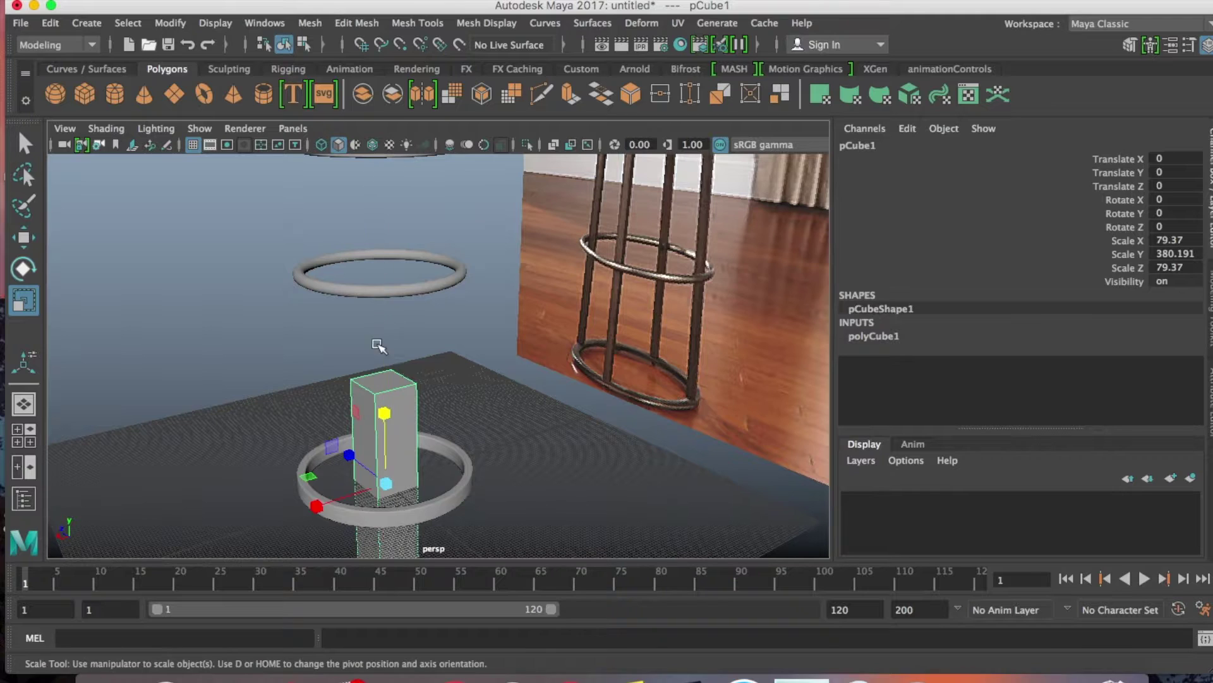
{"action": "left_click_drag", "start_coordinate": [388, 410], "coordinate": [382, 308]}
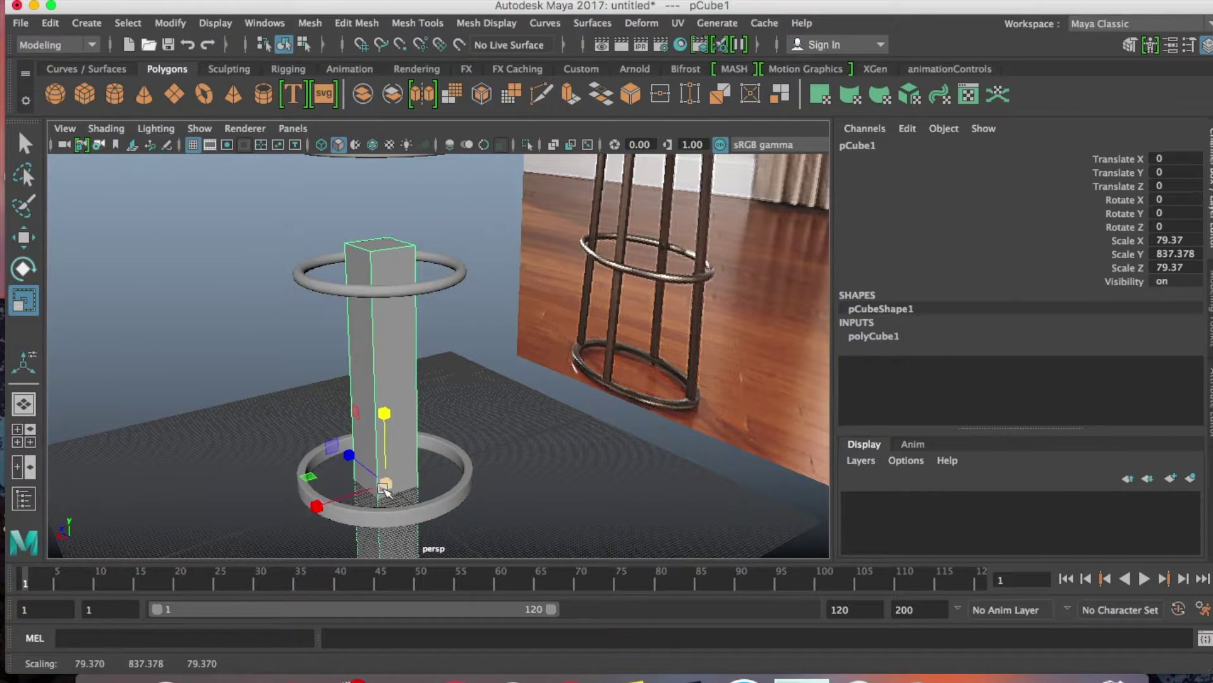
- Narrow the tall cube to about 16.2 in X and 44.7 in Z
{"action": "left_click_drag", "start_coordinate": [318, 510], "coordinate": [537, 510]}
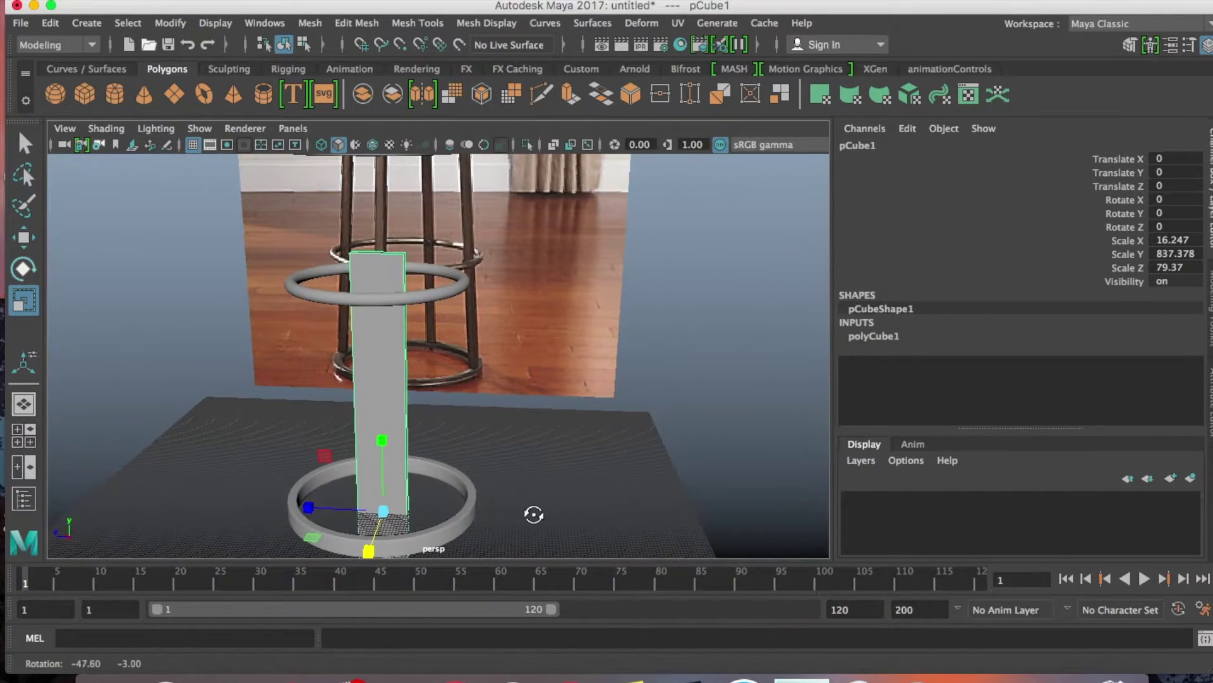
{"action": "left_click_drag", "start_coordinate": [318, 512], "coordinate": [338, 505]}
{"action": "left_click_drag", "start_coordinate": [505, 481], "coordinate": [396, 466], "text": "alt"}
- Examine the tall cube's proportions against the rings and the reference stool in the side and front views
{"action": "key", "text": "space"}
{"action": "left_click_drag", "start_coordinate": [447, 406], "coordinate": [392, 373]}
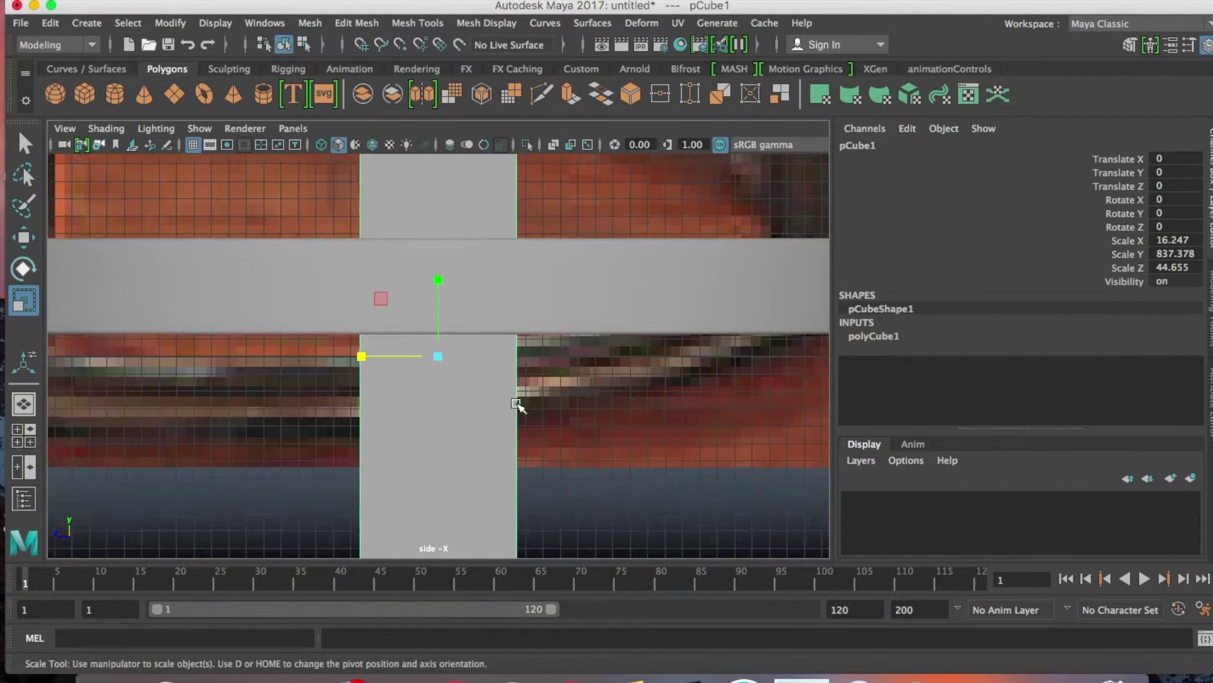
{"action": "scroll", "coordinate": [517, 406], "scroll_direction": "down", "scroll_amount": 10}
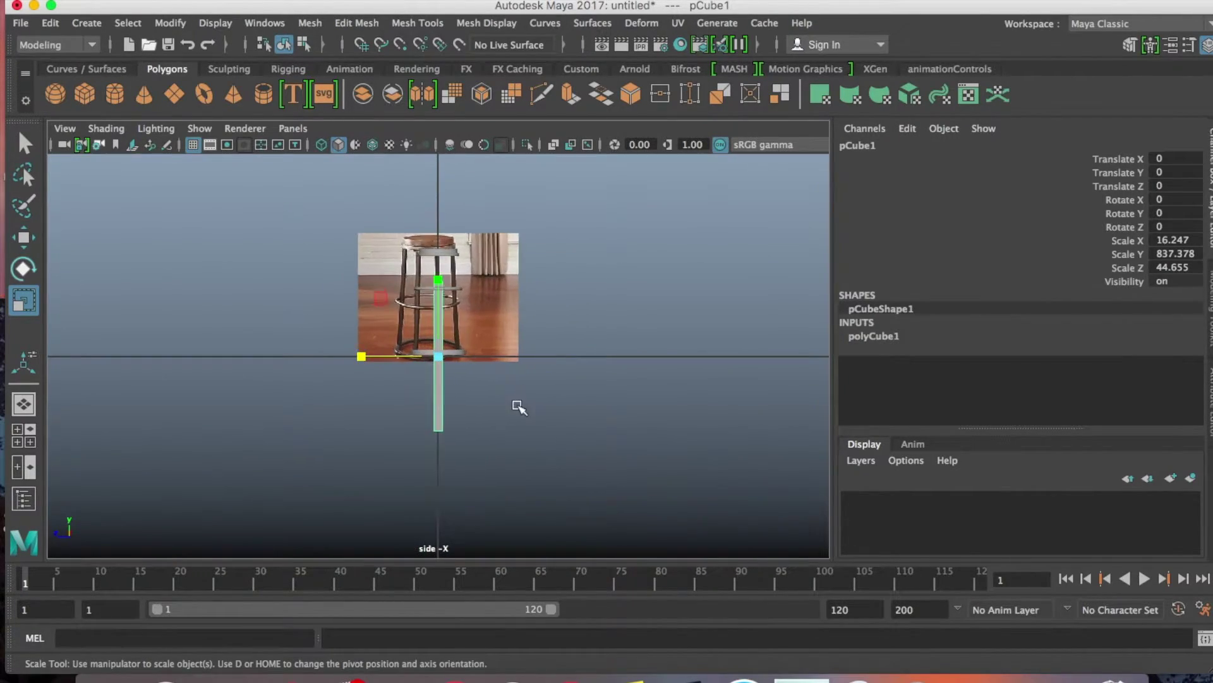
{"action": "scroll", "coordinate": [519, 408], "scroll_direction": "up", "scroll_amount": 8}
{"action": "middle_click_drag", "start_coordinate": [547, 307], "coordinate": [556, 387], "text": "alt"}
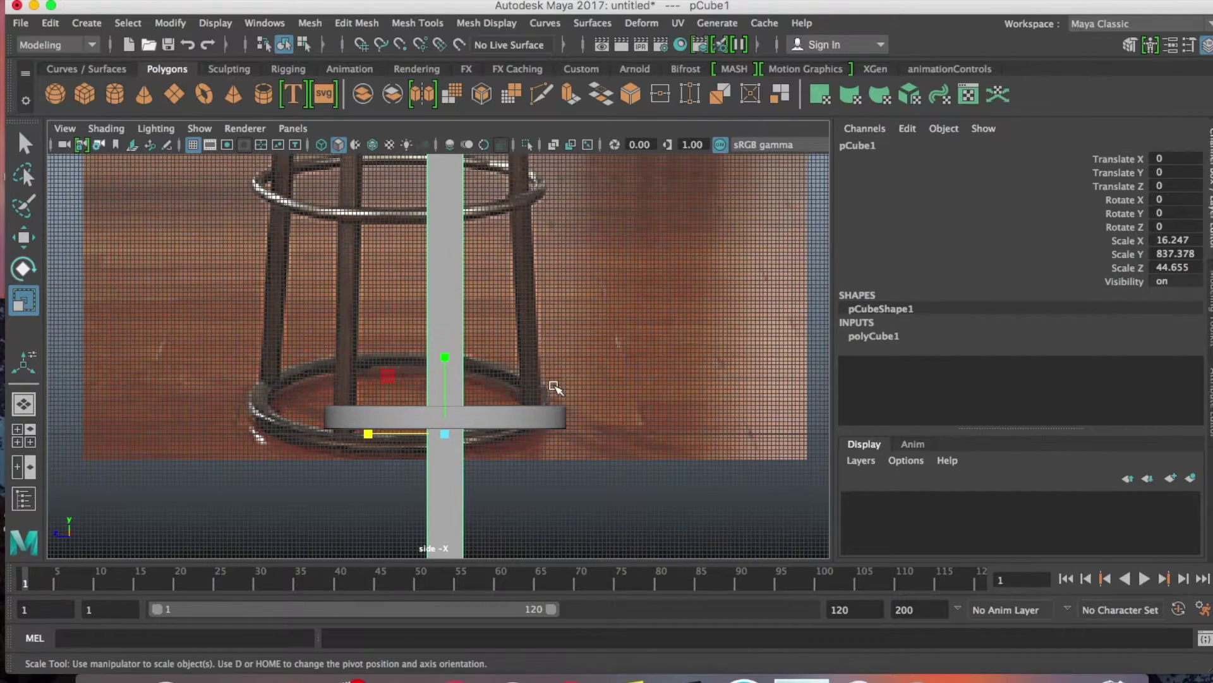
{"action": "middle_click_drag", "start_coordinate": [553, 294], "coordinate": [556, 342], "text": "alt"}
{"action": "key", "text": "space"}
{"action": "left_click", "coordinate": [537, 378]}
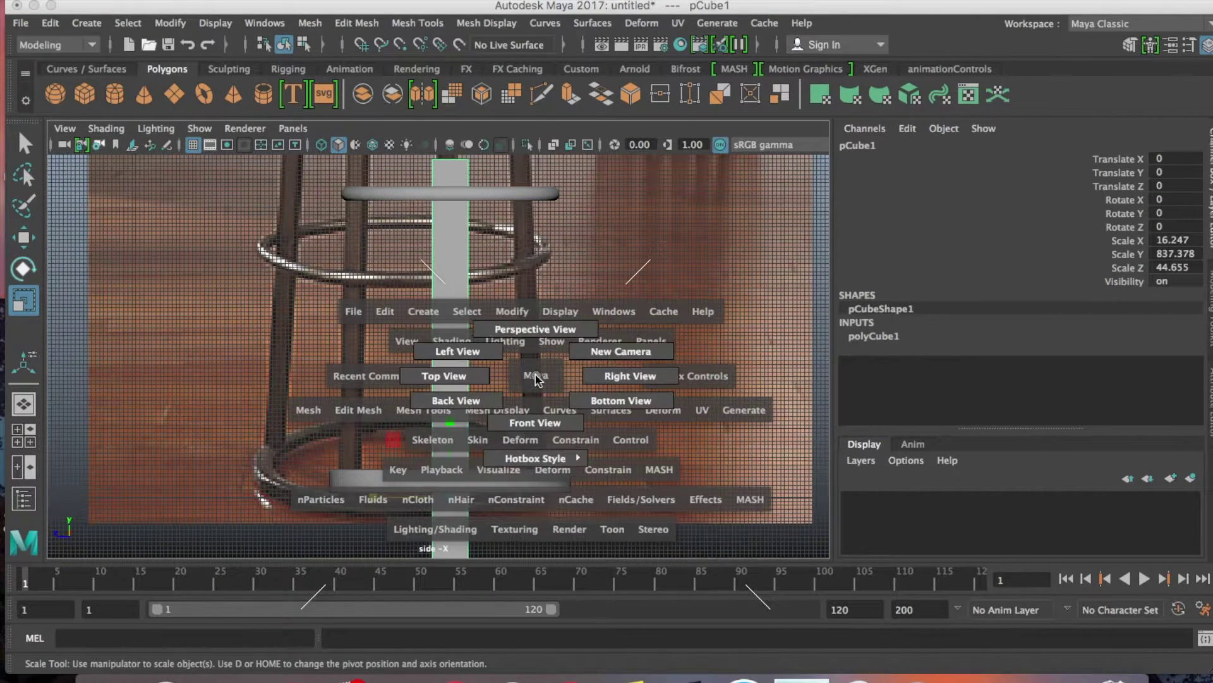
{"action": "left_click_drag", "start_coordinate": [536, 378], "coordinate": [535, 411]}
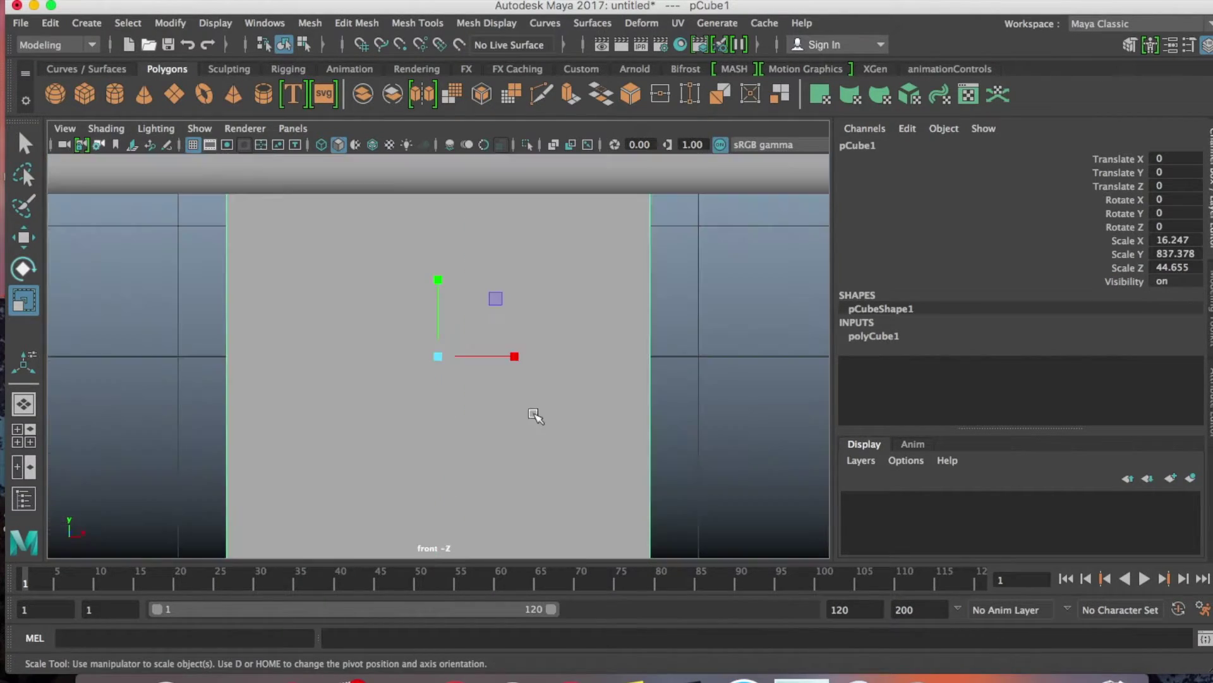
{"action": "scroll", "coordinate": [536, 410], "scroll_direction": "down", "scroll_amount": 10}
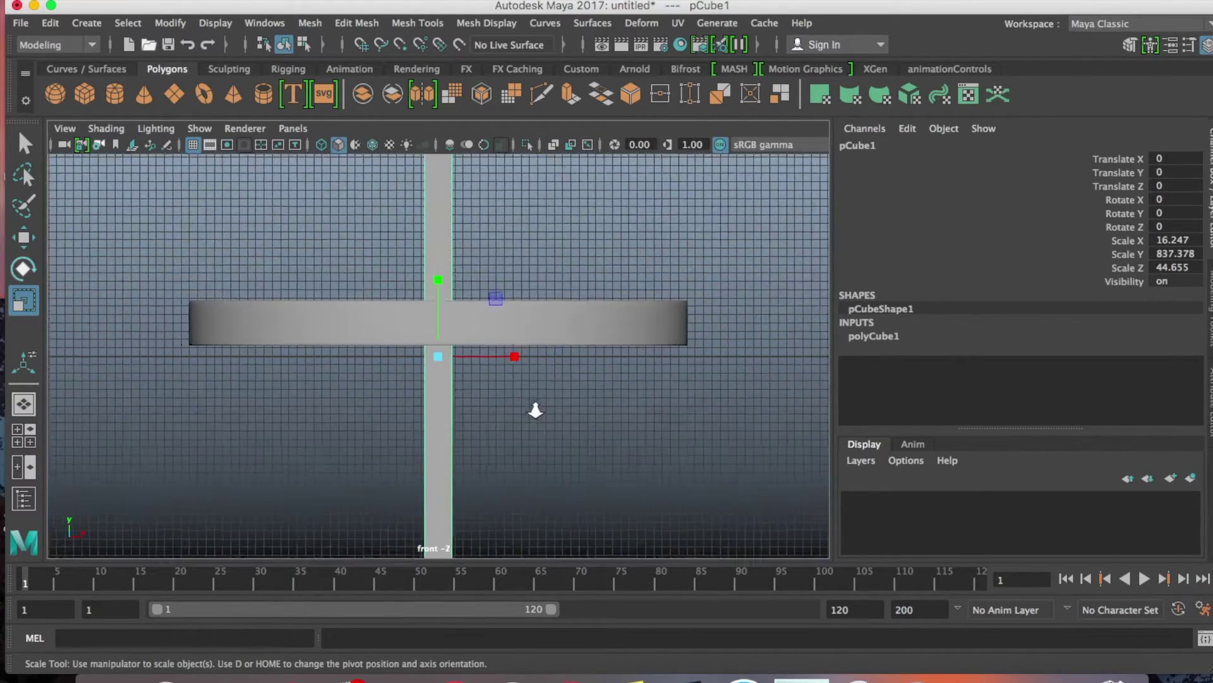
{"action": "middle_click_drag", "start_coordinate": [525, 315], "coordinate": [525, 259], "text": "alt"}
{"action": "scroll", "coordinate": [514, 257], "scroll_direction": "down", "scroll_amount": 3}
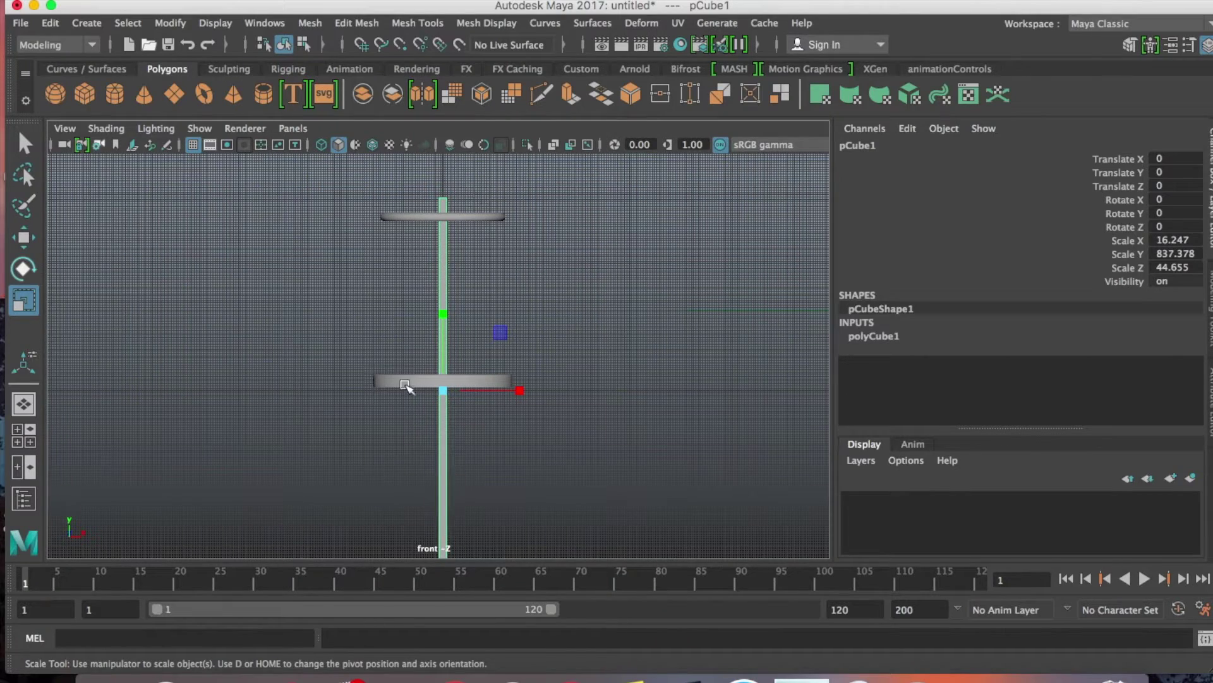
{"action": "middle_click_drag", "start_coordinate": [541, 366], "coordinate": [539, 415], "text": "alt"}
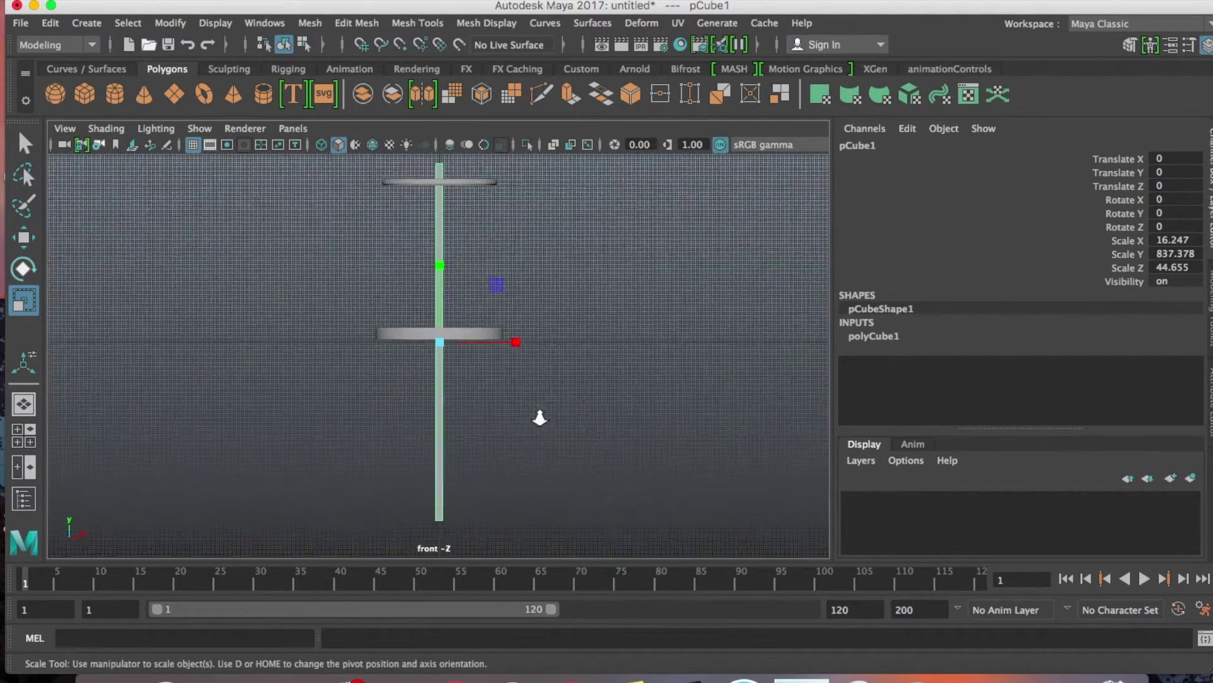
{"action": "scroll", "coordinate": [539, 416], "scroll_direction": "down", "scroll_amount": 3}
{"action": "middle_click_drag", "start_coordinate": [543, 316], "coordinate": [541, 318], "text": "alt"}
{"action": "scroll", "coordinate": [528, 309], "scroll_direction": "up", "scroll_amount": 3}
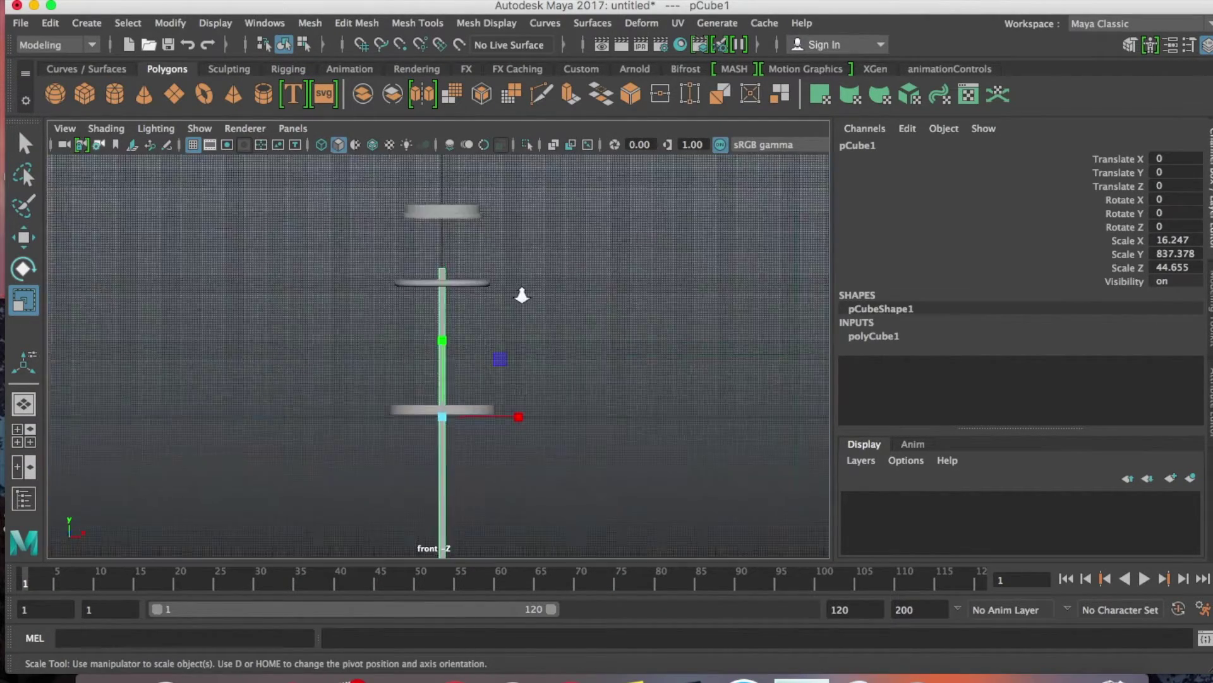
- Shorten the tall cube to about 269.8 in Y and move it to about 133.2 in X and 149.3 in Y
{"action": "left_click_drag", "start_coordinate": [443, 349], "coordinate": [510, 372]}
{"action": "key", "text": "w"}
{"action": "key", "text": "f"}
{"action": "scroll", "coordinate": [541, 433], "scroll_direction": "down", "scroll_amount": 3}
{"action": "middle_click_drag", "start_coordinate": [509, 446], "coordinate": [542, 335], "text": "alt"}
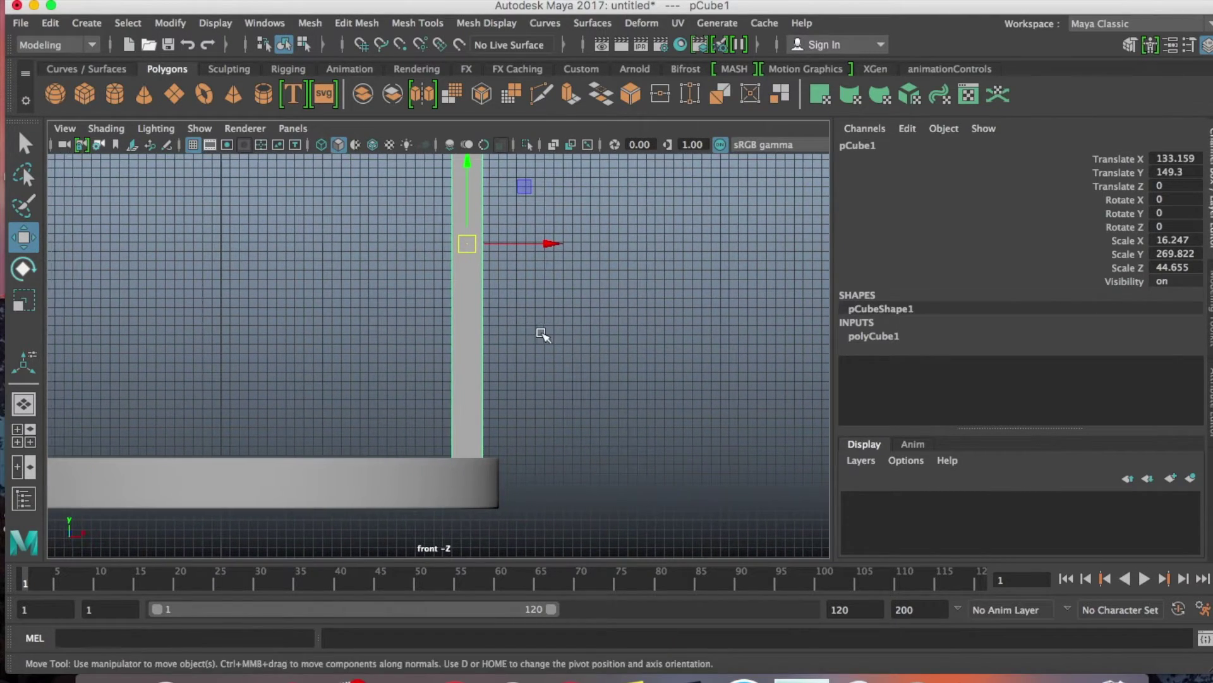
- Shift the leg outward to about 139.6 in X so its foot sits inside the base ring's rim
{"action": "key", "text": "4"}
{"action": "left_click_drag", "start_coordinate": [536, 245], "coordinate": [541, 244]}
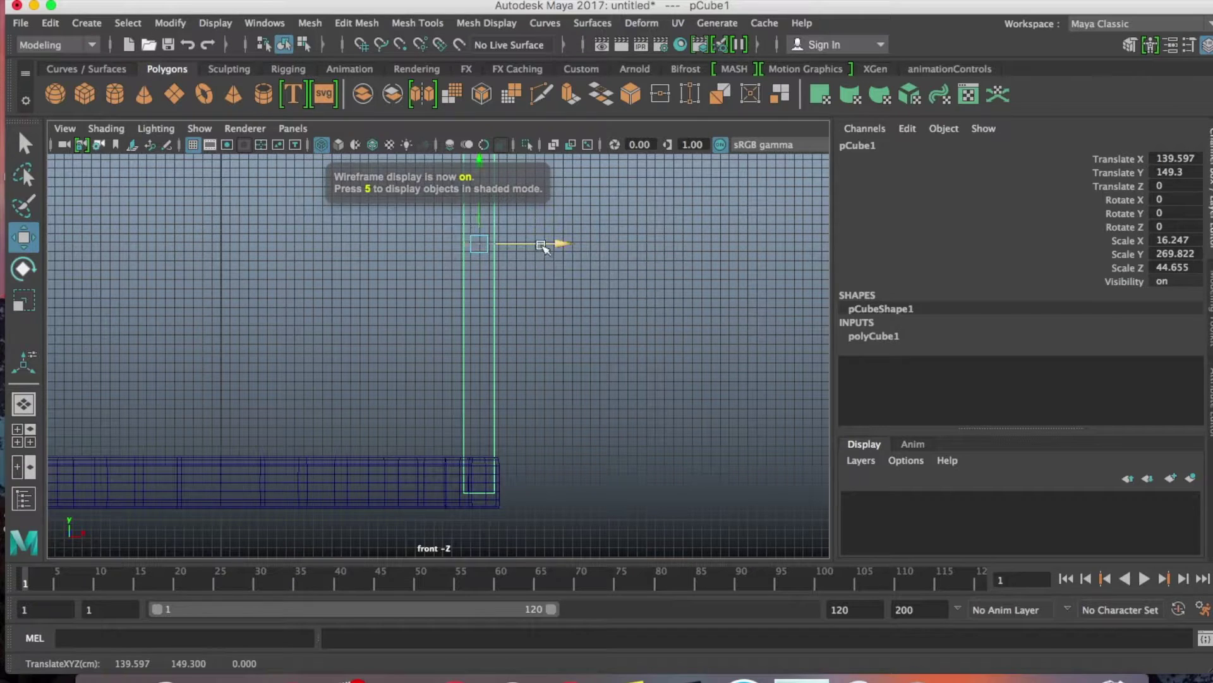
{"action": "key", "text": "5"}
{"action": "scroll", "coordinate": [567, 348], "scroll_direction": "down", "scroll_amount": 1}
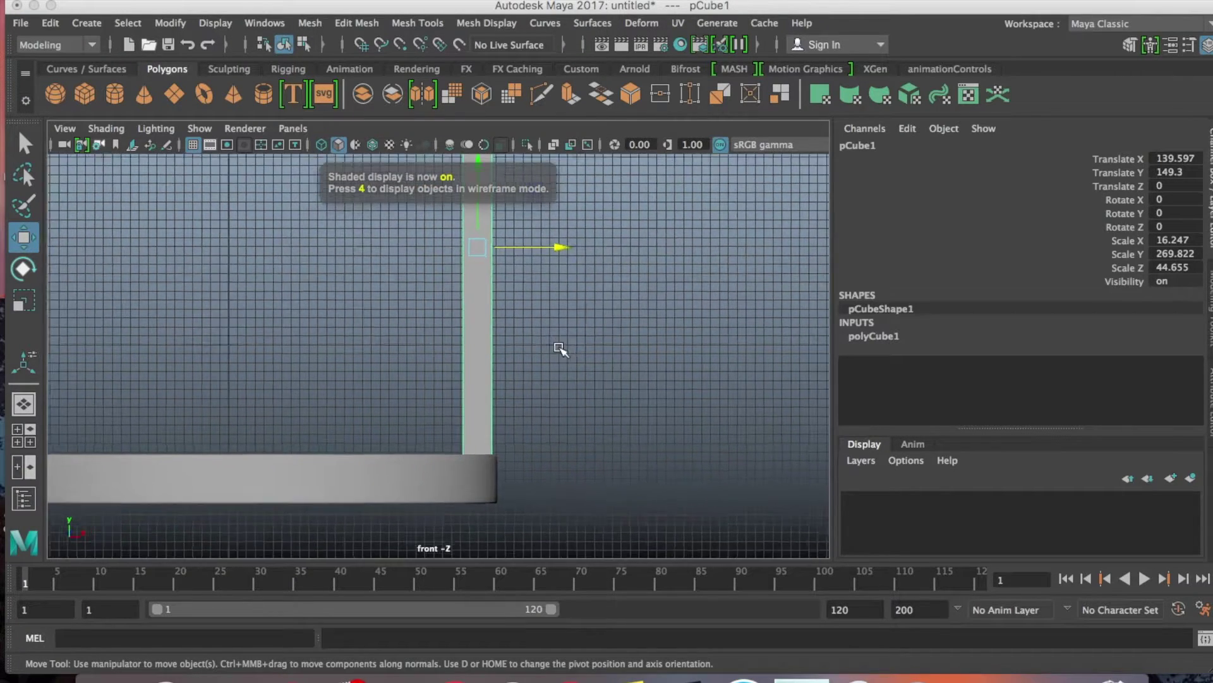
{"action": "middle_click_drag", "start_coordinate": [566, 353], "coordinate": [569, 409], "text": "alt"}
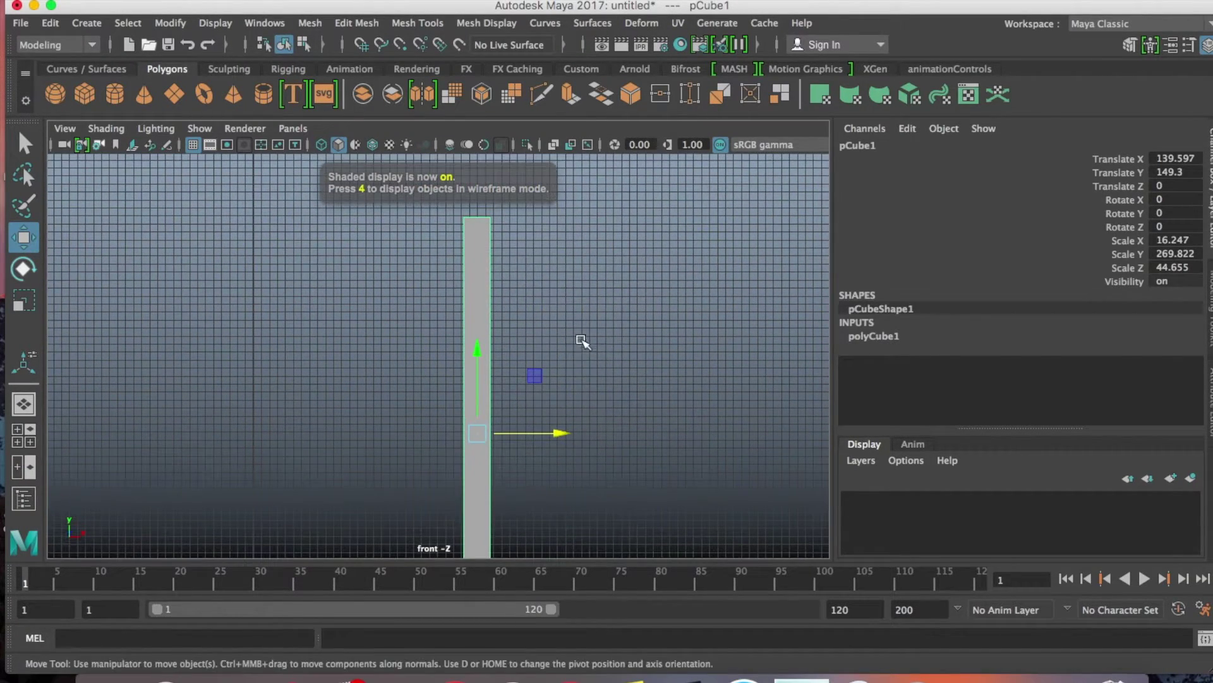
{"action": "key", "text": "space"}
{"action": "left_click_drag", "start_coordinate": [583, 342], "coordinate": [581, 294]}
{"action": "left_click_drag", "start_coordinate": [482, 490], "coordinate": [404, 379], "text": "alt"}
{"action": "middle_click_drag", "start_coordinate": [404, 379], "coordinate": [457, 381]}
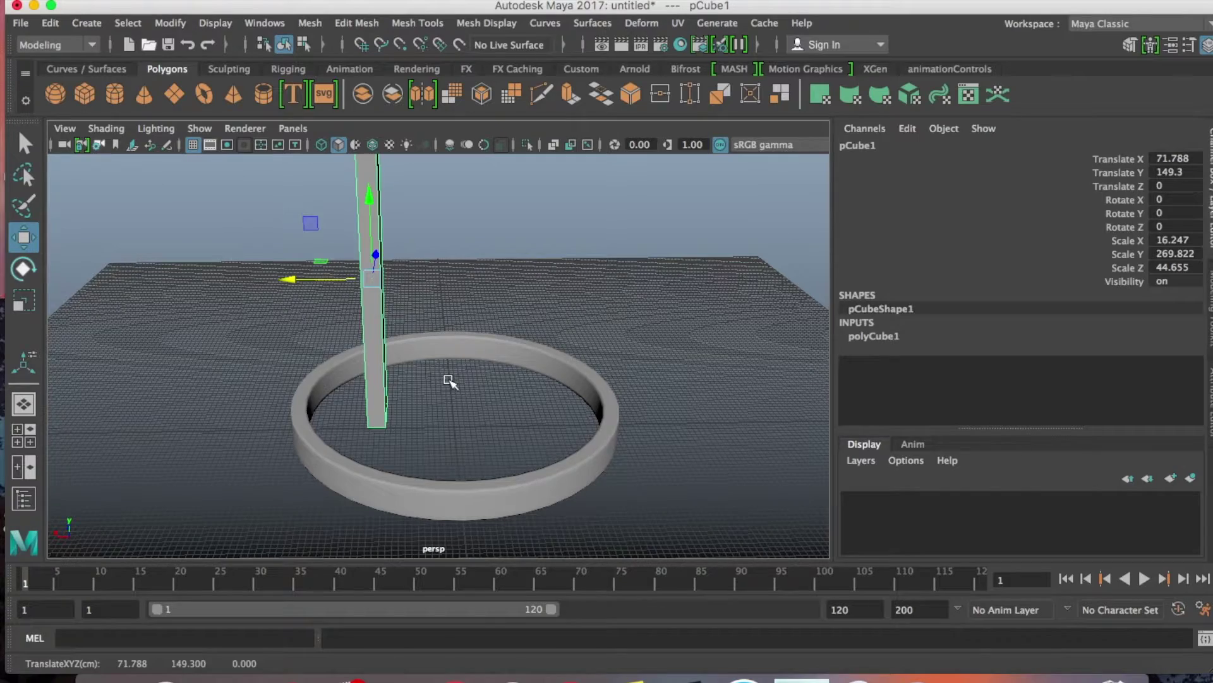
{"action": "key", "text": "ctrl+z"}
- Slim the leg to about 7.6 in X and 25.4 in Z and place it at about 141.3 in X
{"action": "left_click_drag", "start_coordinate": [379, 286], "coordinate": [447, 295], "text": "alt"}
{"action": "left_click_drag", "start_coordinate": [427, 406], "coordinate": [607, 388], "text": "alt"}
{"action": "right_click_drag", "start_coordinate": [607, 388], "coordinate": [677, 415], "text": "alt"}
{"action": "left_click_drag", "start_coordinate": [677, 415], "coordinate": [647, 461], "text": "alt"}
{"action": "middle_click_drag", "start_coordinate": [647, 461], "coordinate": [629, 366], "text": "alt"}
{"action": "left_click_drag", "start_coordinate": [630, 366], "coordinate": [624, 412], "text": "alt"}
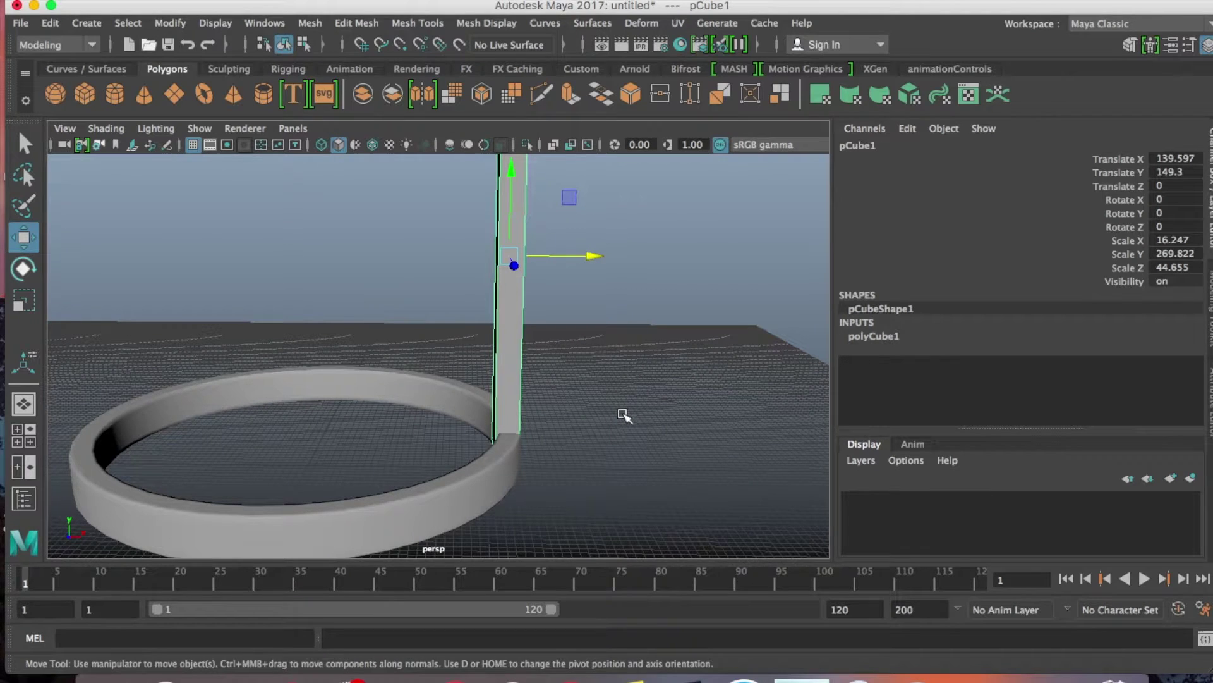
{"action": "key", "text": "r"}
{"action": "mouse_move", "coordinate": [586, 256]}
{"action": "left_mouse_down"}
{"action": "mouse_move", "coordinate": [544, 256]}
{"action": "mouse_move", "coordinate": [578, 256]}
{"action": "left_mouse_up"}
{"action": "key", "text": "w"}
{"action": "left_click_drag", "start_coordinate": [586, 315], "coordinate": [565, 361], "text": "alt"}
{"action": "key", "text": "r"}
{"action": "left_click_drag", "start_coordinate": [321, 348], "coordinate": [360, 348]}
{"action": "key", "text": "q"}
{"action": "left_click_drag", "start_coordinate": [580, 382], "coordinate": [420, 301], "text": "alt"}
{"action": "scroll", "coordinate": [453, 351], "scroll_direction": "down", "scroll_amount": 3}
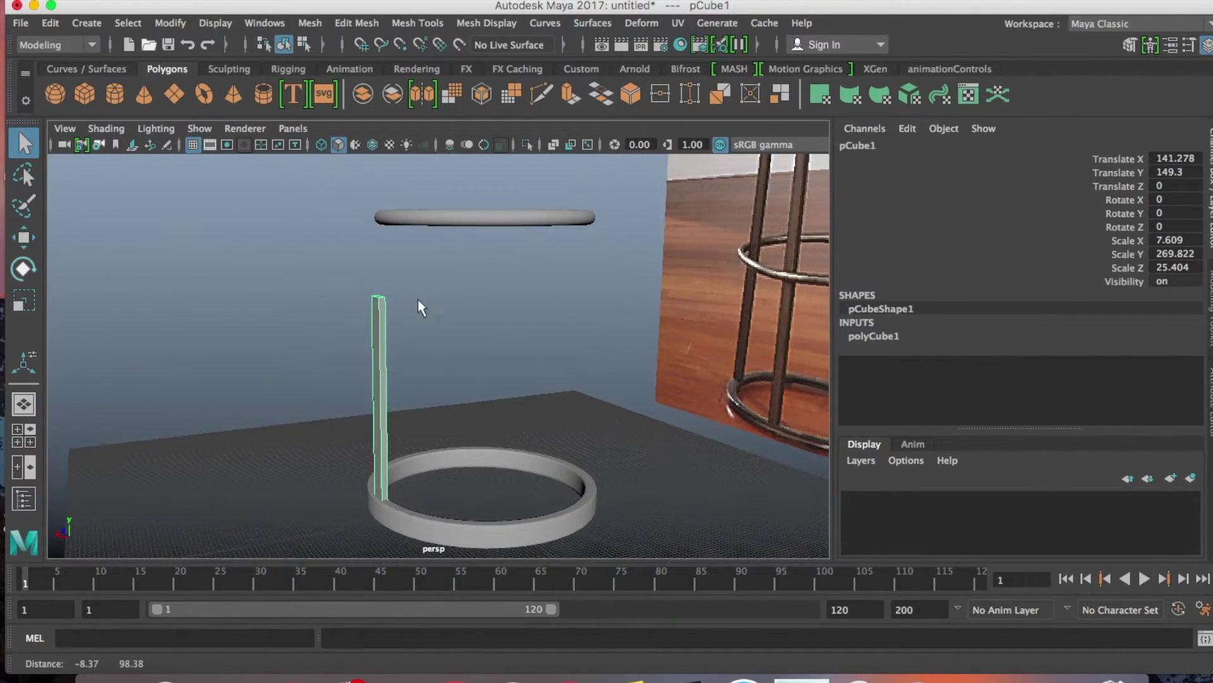
- Raise the leg's top vertices in the front view into the middle ring's outer rim, leaning the leg slightly inward
{"action": "key", "text": "space"}
{"action": "left_click_drag", "start_coordinate": [498, 297], "coordinate": [500, 337]}
{"action": "key", "text": "space"}
{"action": "scroll", "coordinate": [508, 335], "scroll_direction": "down", "scroll_amount": 4}
{"action": "middle_click_drag", "start_coordinate": [512, 320], "coordinate": [524, 281], "text": "alt"}
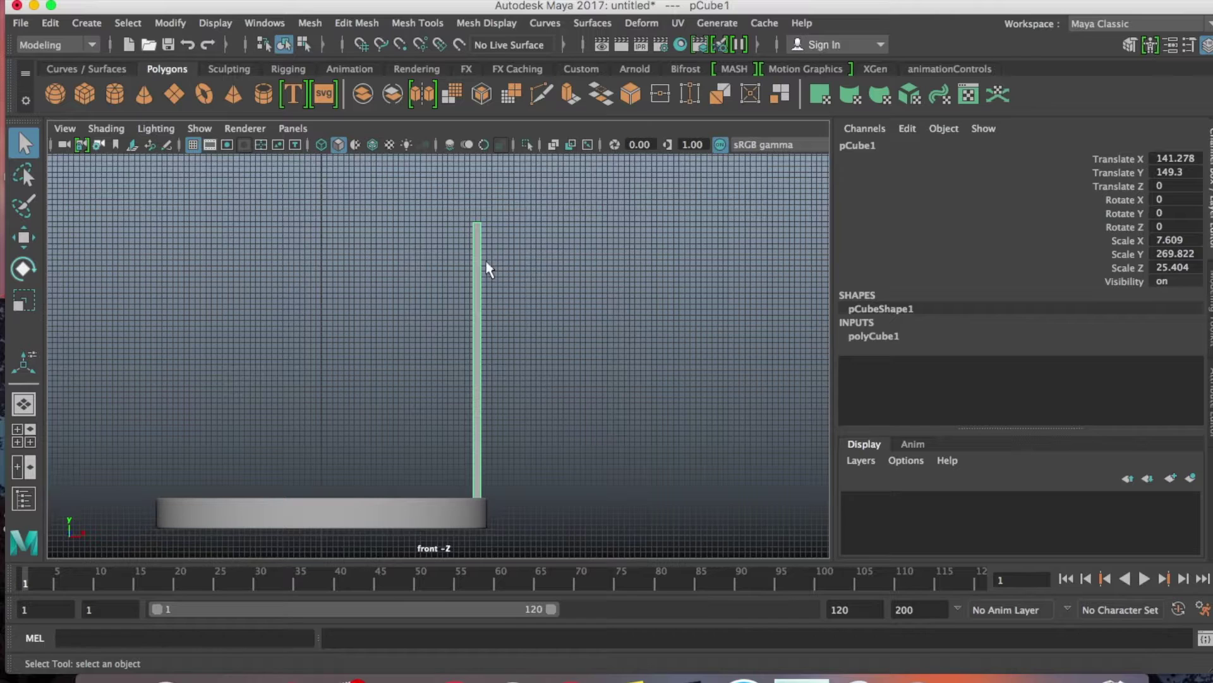
{"action": "right_click", "coordinate": [479, 256]}
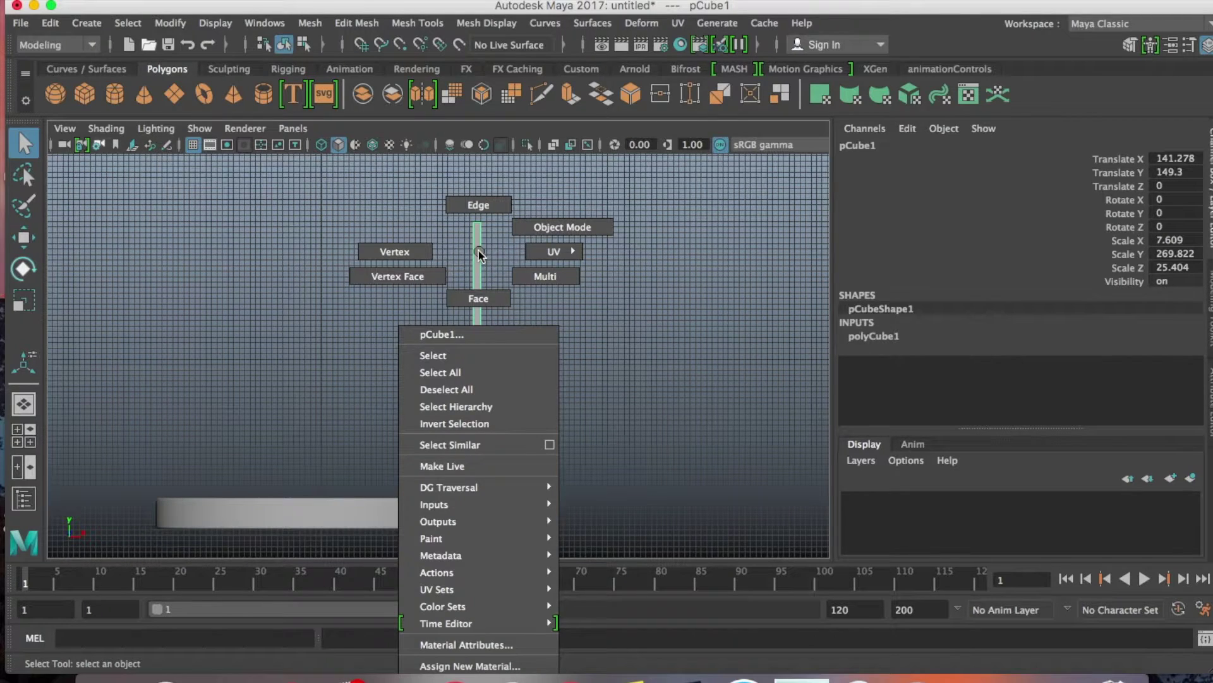
{"action": "left_click", "coordinate": [400, 252]}
{"action": "left_click_drag", "start_coordinate": [499, 254], "coordinate": [522, 282]}
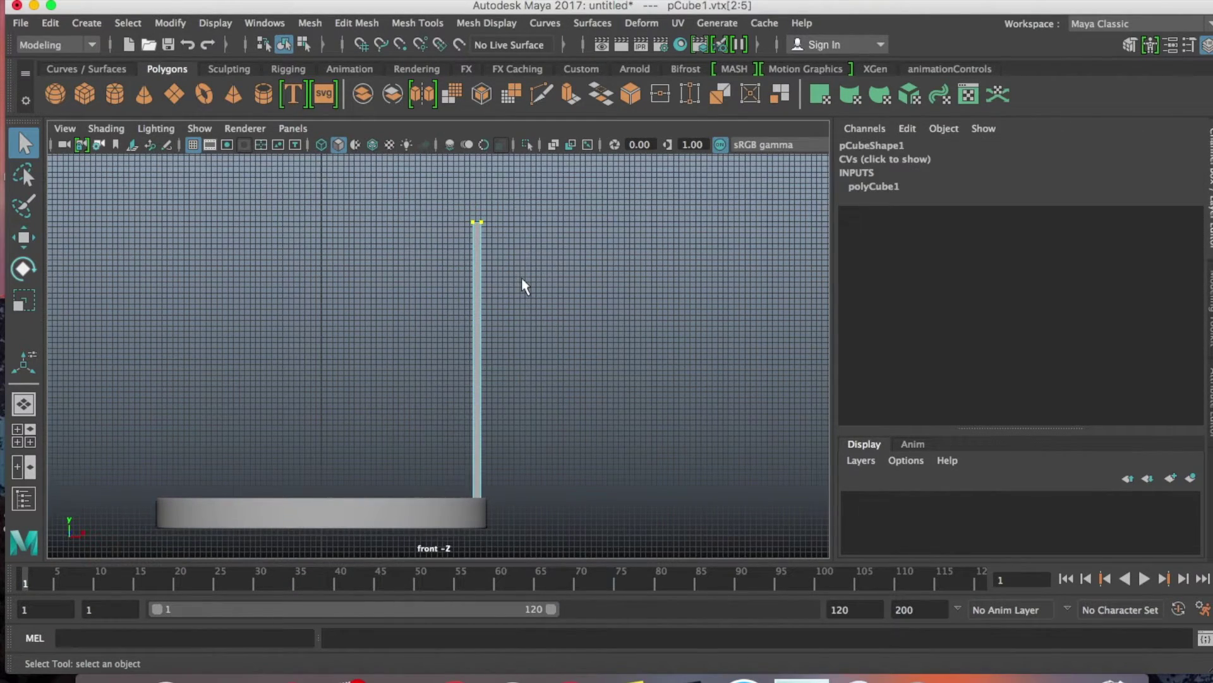
{"action": "scroll", "coordinate": [523, 272], "scroll_direction": "down", "scroll_amount": 2}
{"action": "middle_click_drag", "start_coordinate": [525, 261], "coordinate": [529, 329], "text": "alt"}
{"action": "key", "text": "w"}
{"action": "left_click_drag", "start_coordinate": [476, 229], "coordinate": [478, 310]}
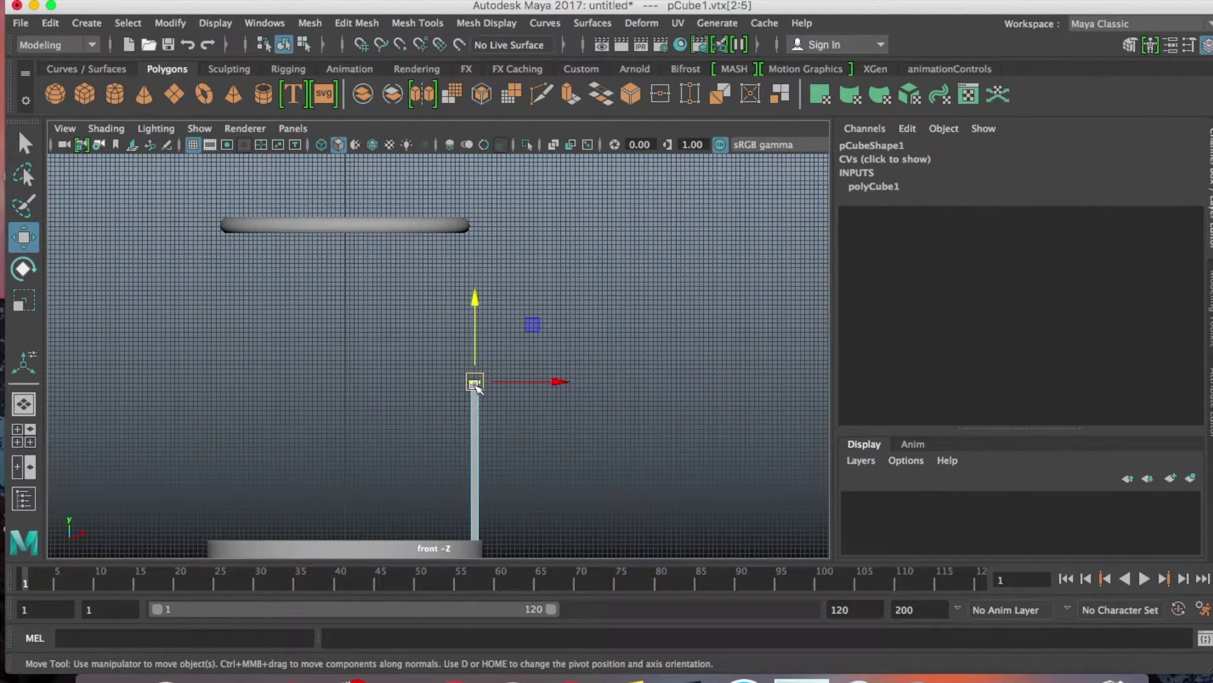
{"action": "left_click_drag", "start_coordinate": [476, 387], "coordinate": [460, 228]}
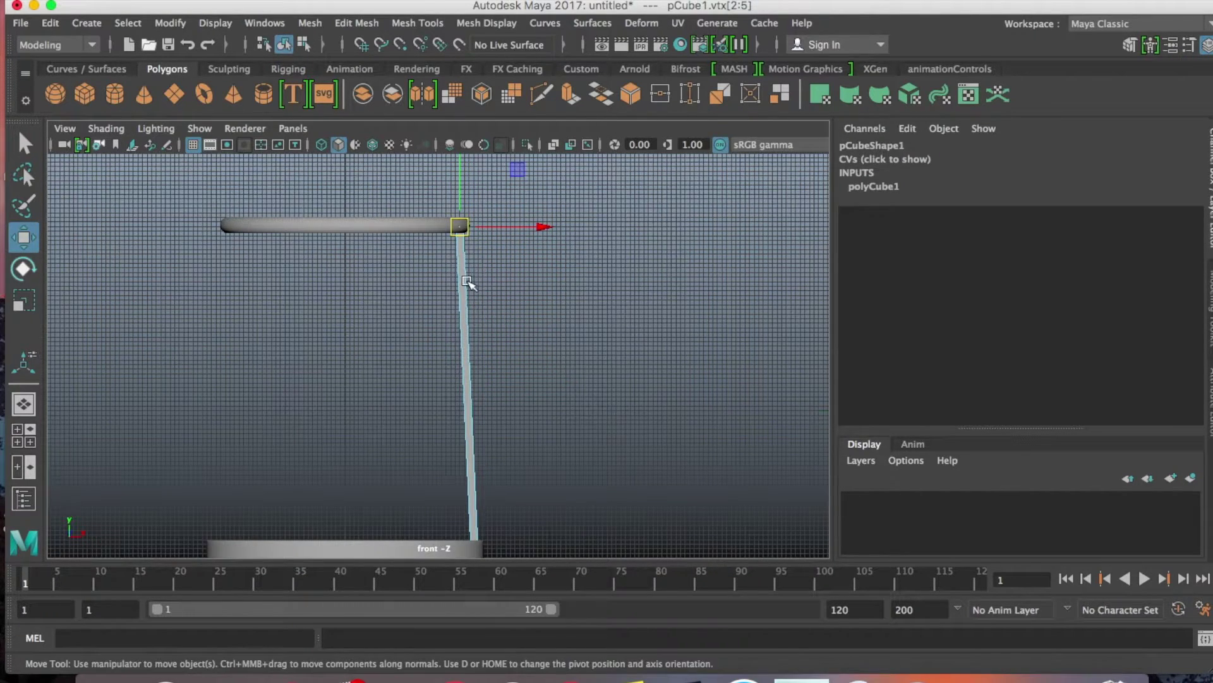
- Check the leg's top inside the middle ring in wireframe and return the leg to object mode
{"action": "scroll", "coordinate": [489, 297], "scroll_direction": "up", "scroll_amount": 3}
{"action": "middle_click_drag", "start_coordinate": [498, 273], "coordinate": [504, 333], "text": "alt"}
{"action": "scroll", "coordinate": [503, 316], "scroll_direction": "up", "scroll_amount": 3}
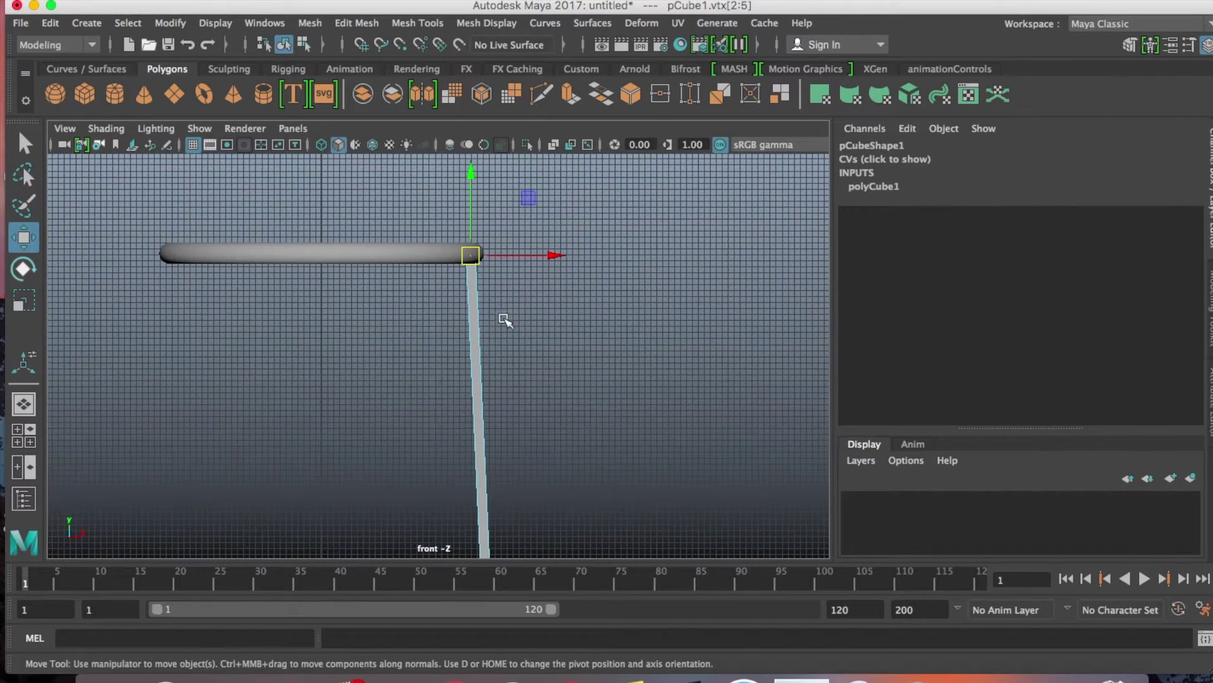
{"action": "key", "text": "4"}
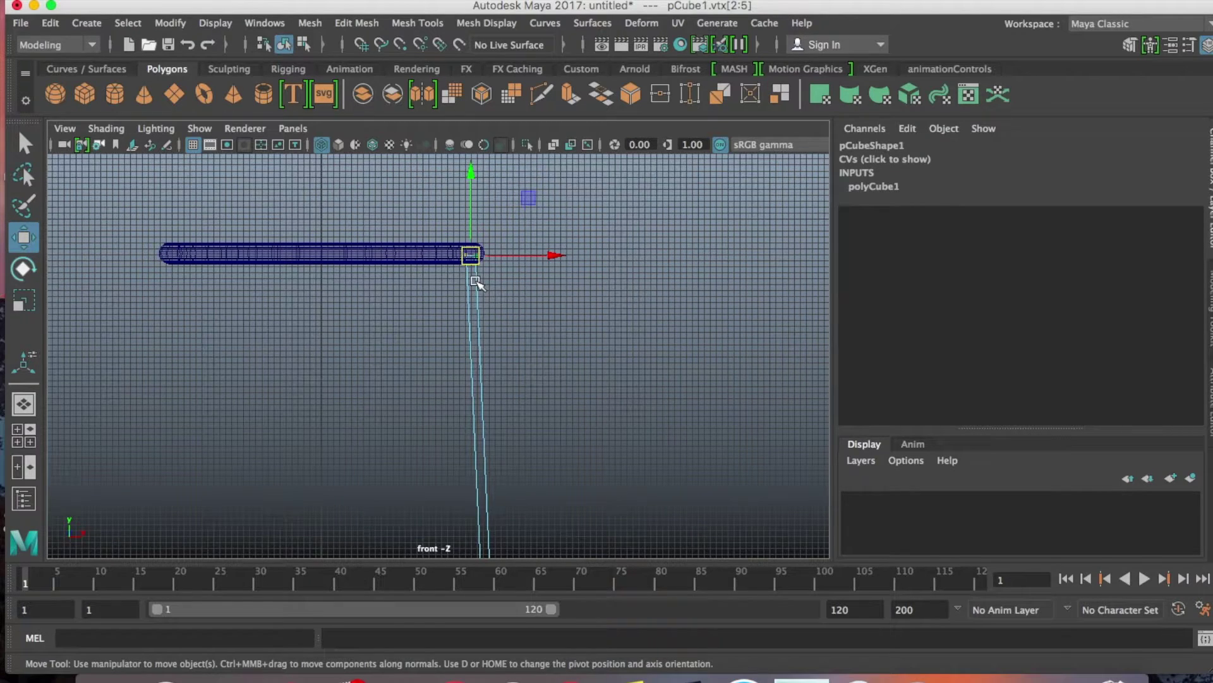
{"action": "key", "text": "5"}
{"action": "right_click_drag", "start_coordinate": [475, 310], "coordinate": [524, 225]}
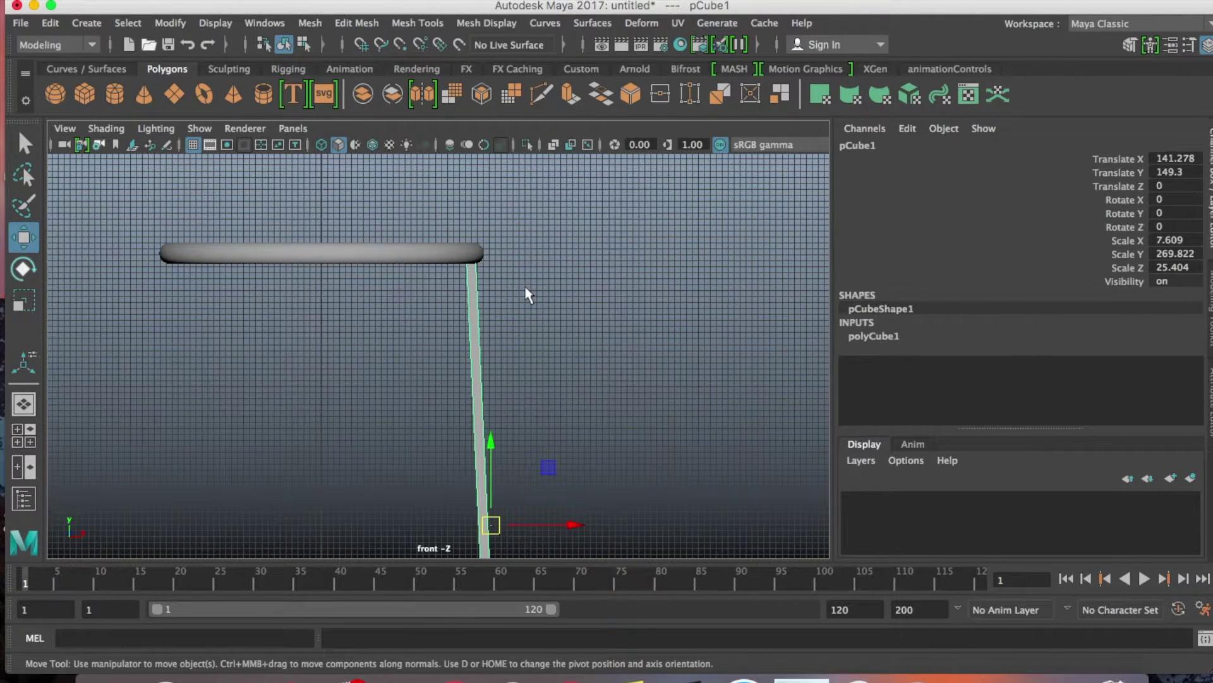
{"action": "key", "text": "space"}
{"action": "left_click_drag", "start_coordinate": [529, 292], "coordinate": [530, 253]}
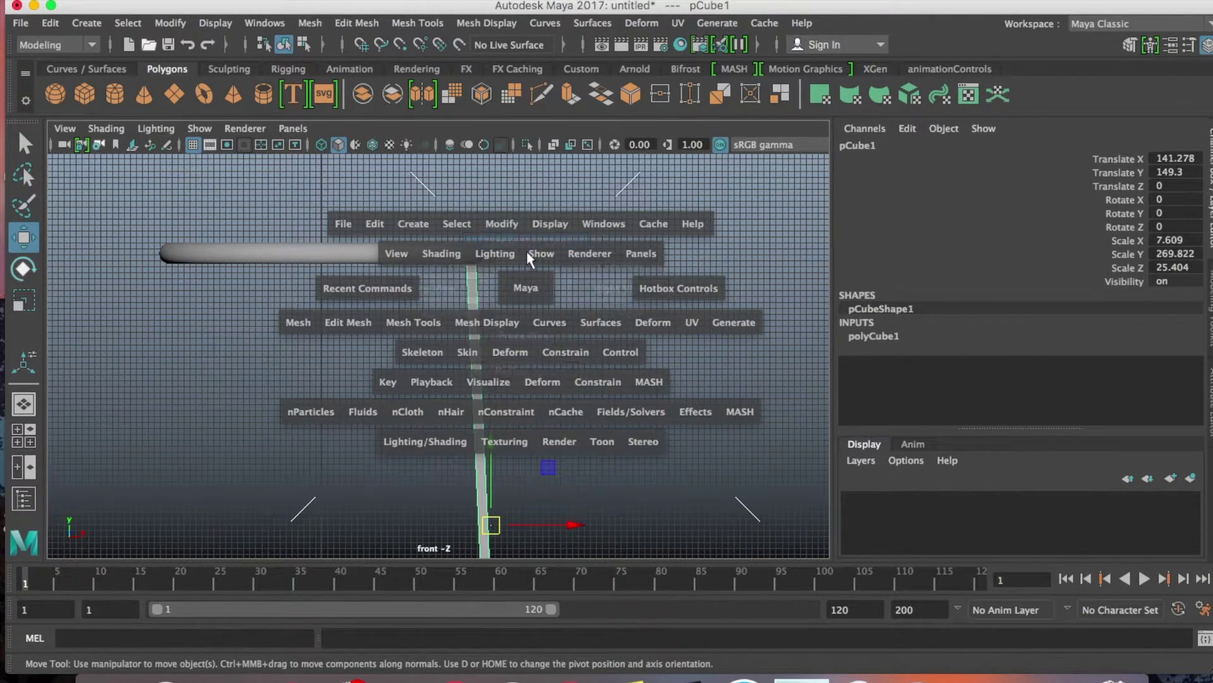
{"action": "left_click_drag", "start_coordinate": [479, 378], "coordinate": [648, 325], "text": "alt"}
{"action": "scroll", "coordinate": [647, 325], "scroll_direction": "up", "scroll_amount": 5}
{"action": "middle_click_drag", "start_coordinate": [586, 257], "coordinate": [582, 317]}
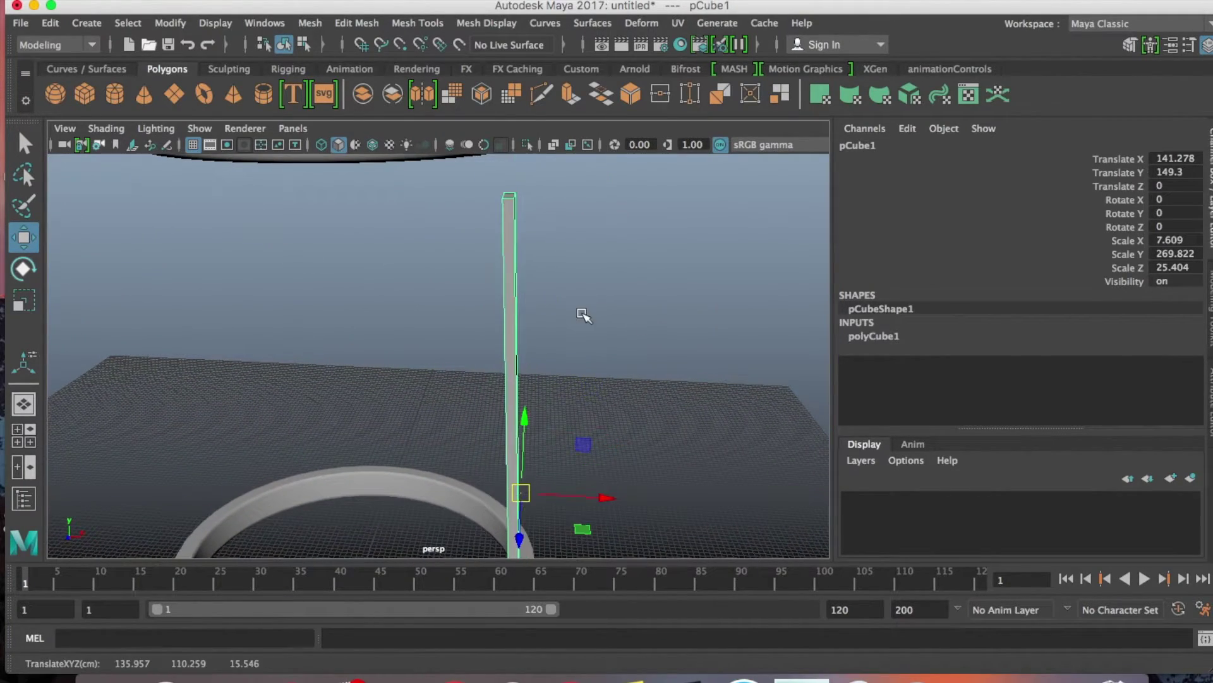
{"action": "key", "text": "ctrl+z"}
- Extrude the leg's top face and move it up to about 114 in X and 526.6 in Y, continuing the inward lean toward the seat
{"action": "middle_click_drag", "start_coordinate": [608, 243], "coordinate": [598, 335], "text": "alt"}
{"action": "key", "text": "4"}
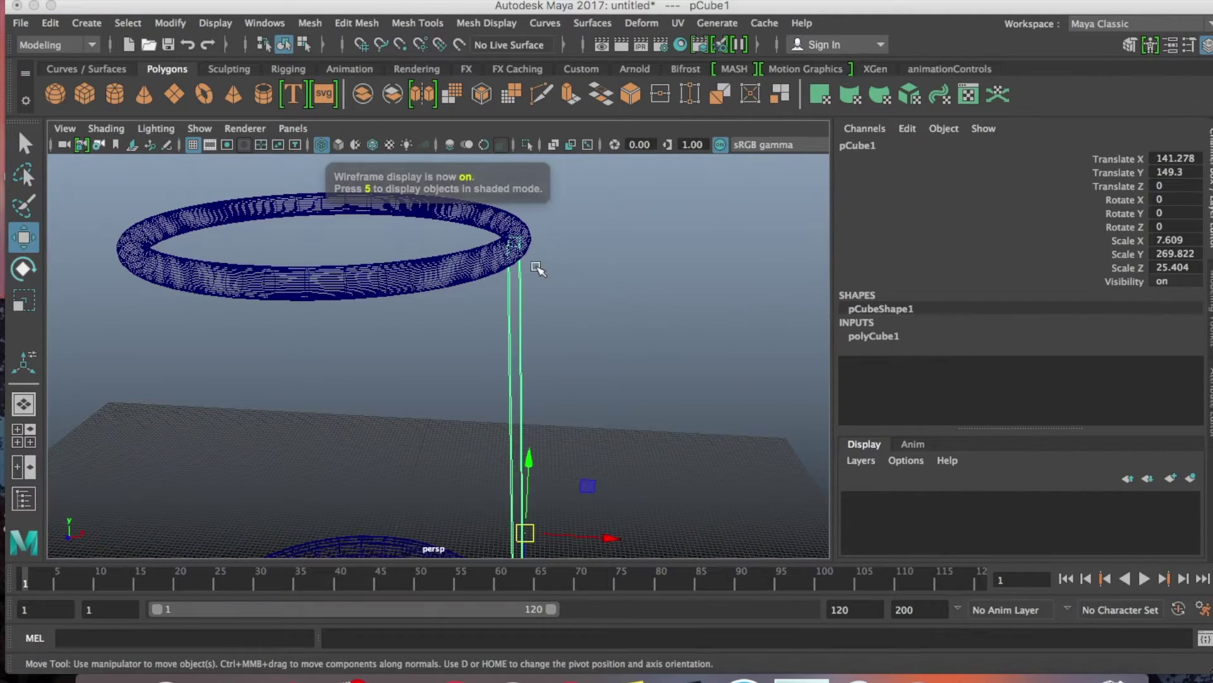
{"action": "right_click_drag", "start_coordinate": [516, 299], "coordinate": [556, 287]}
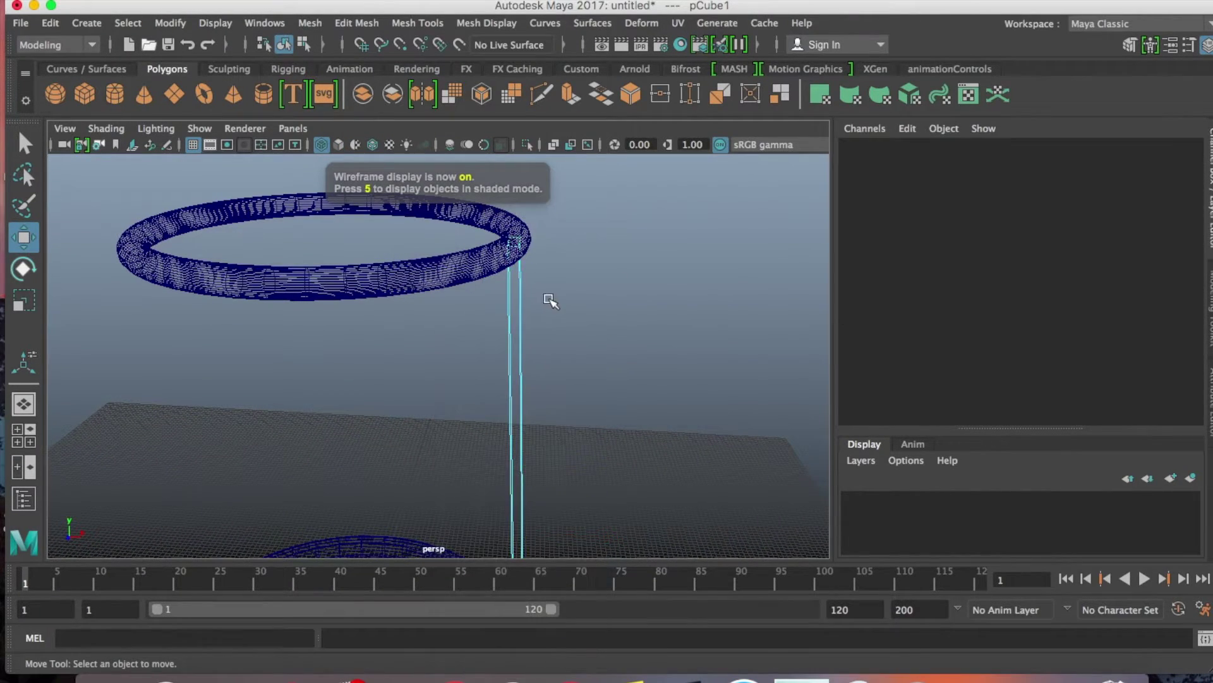
{"action": "left_click_drag", "start_coordinate": [550, 298], "coordinate": [560, 330], "text": "alt"}
{"action": "left_click", "coordinate": [524, 301]}
{"action": "left_click_drag", "start_coordinate": [600, 438], "coordinate": [594, 380], "text": "alt"}
{"action": "key", "text": "space"}
{"action": "left_click_drag", "start_coordinate": [580, 339], "coordinate": [598, 386]}
{"action": "key", "text": "space"}
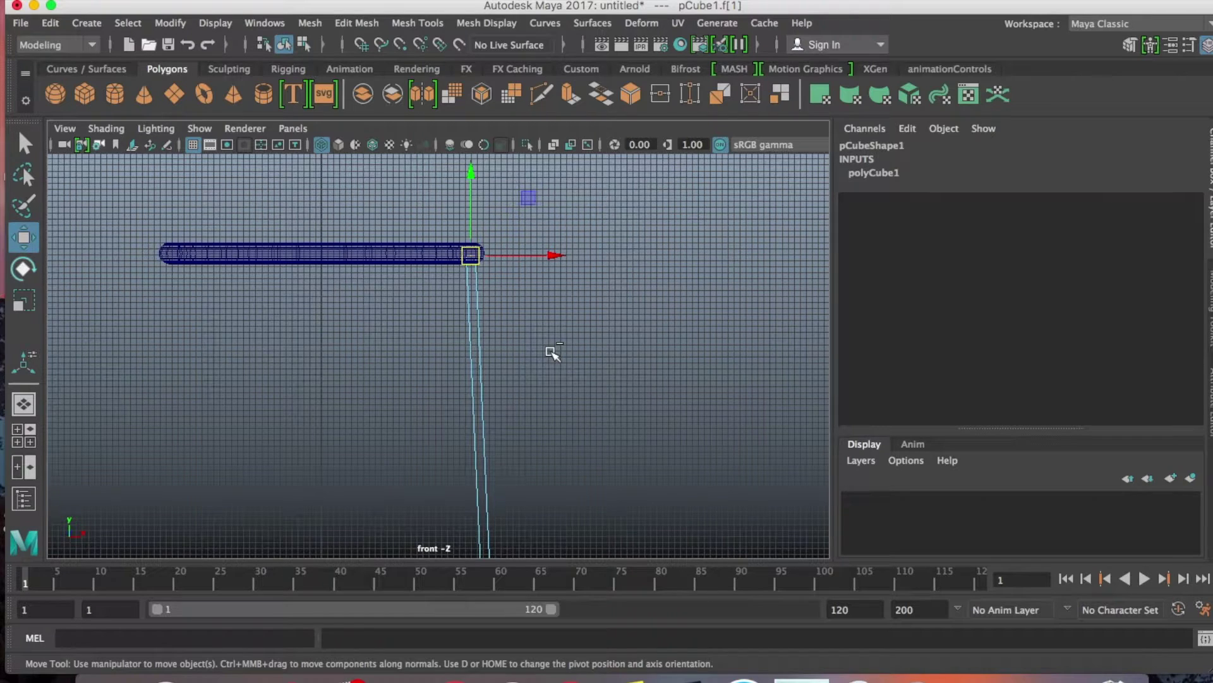
{"action": "key", "text": "ctrl+e"}
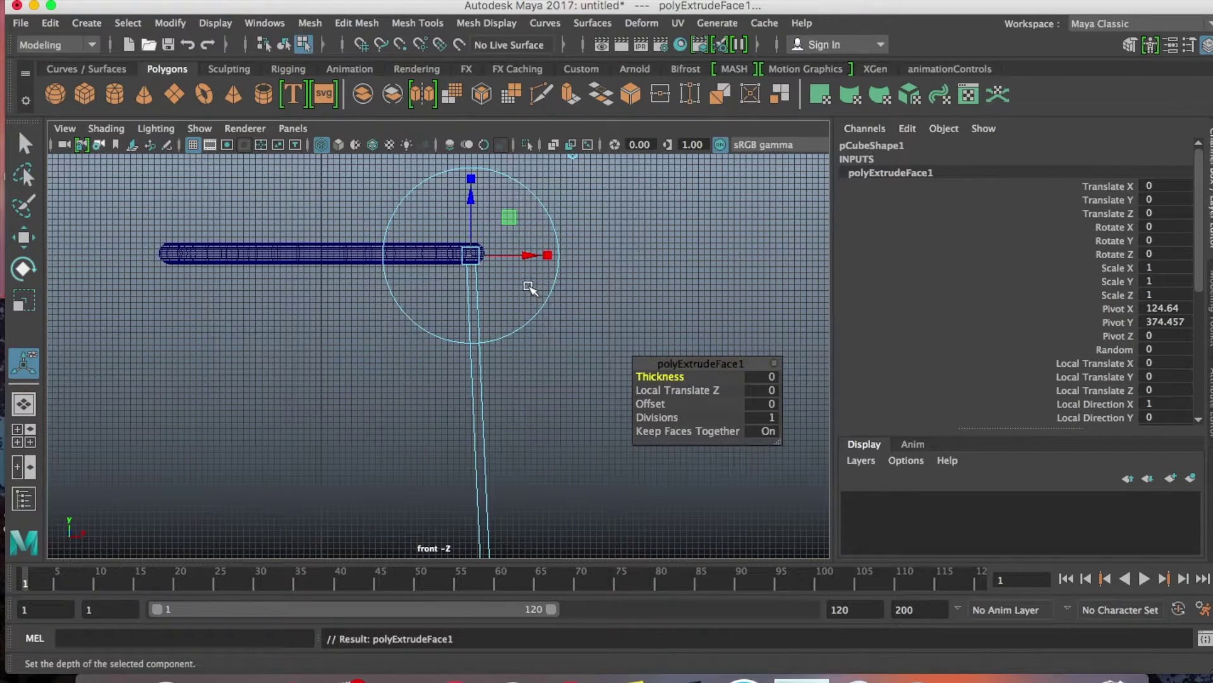
{"action": "key", "text": "w"}
{"action": "left_click_drag", "start_coordinate": [472, 233], "coordinate": [481, 180]}
{"action": "middle_click_drag", "start_coordinate": [539, 248], "coordinate": [576, 476], "text": "alt"}
{"action": "left_click_drag", "start_coordinate": [504, 392], "coordinate": [508, 298]}
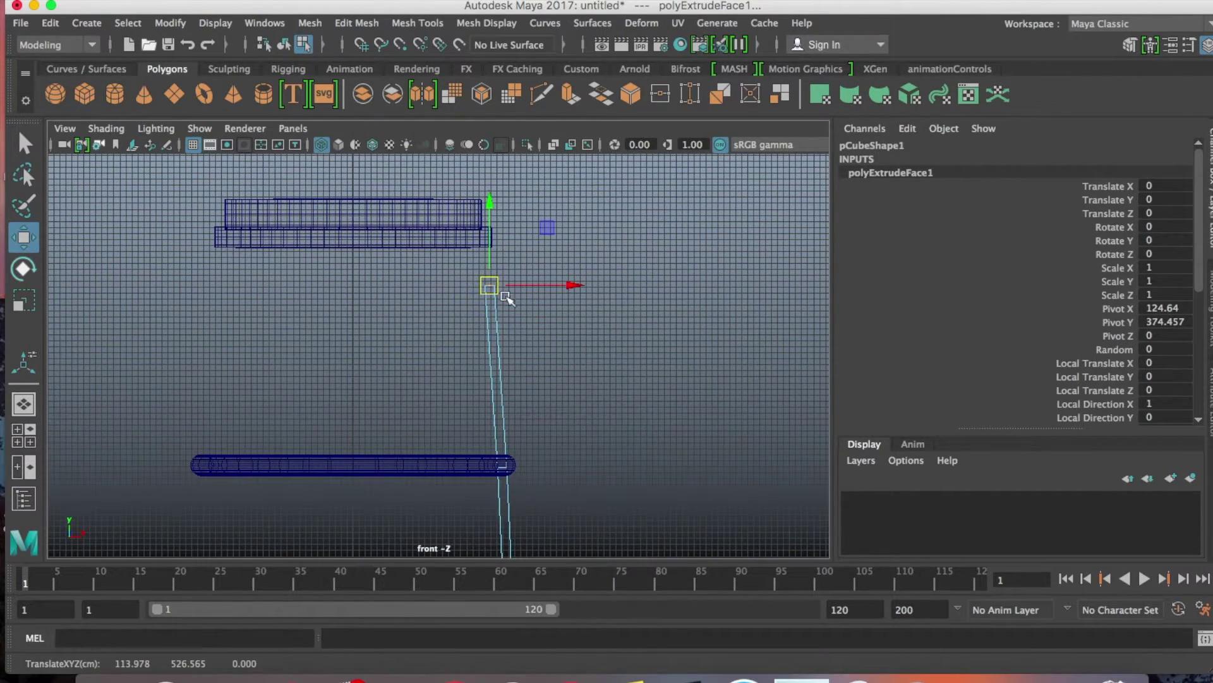
- Rotate the leg's top face in the front view so it tilts toward the stool's centre
{"action": "scroll", "coordinate": [560, 331], "scroll_direction": "up", "scroll_amount": 5}
{"action": "middle_click_drag", "start_coordinate": [588, 360], "coordinate": [589, 377]}
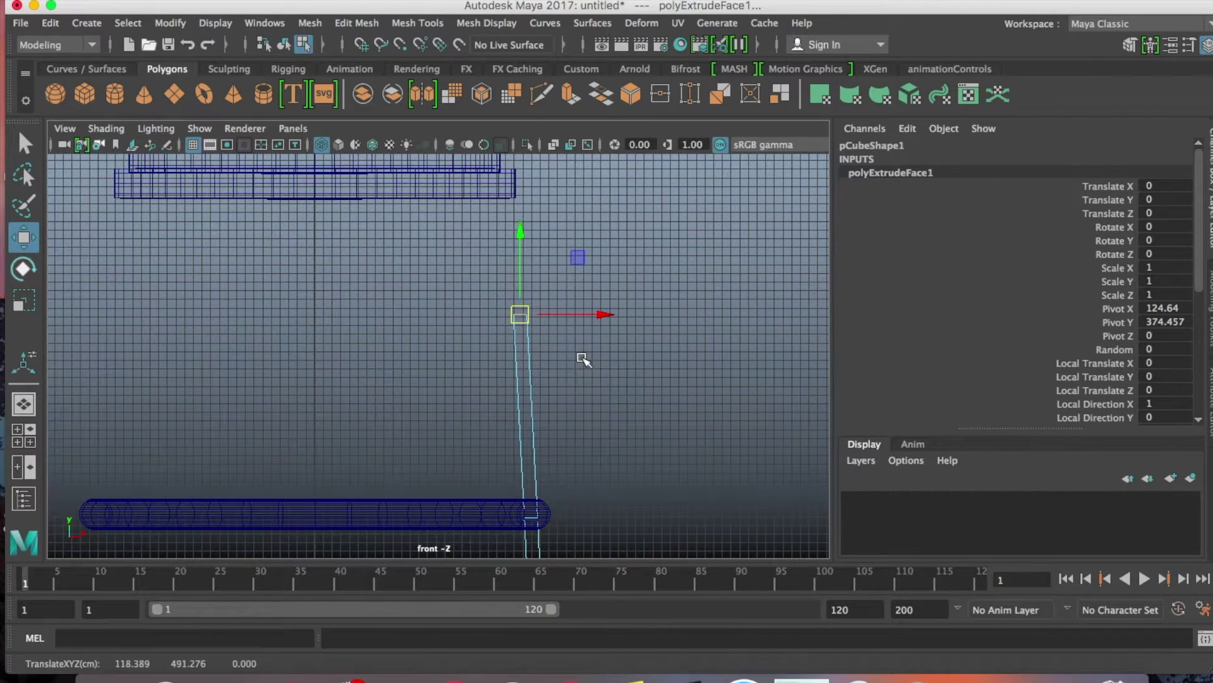
{"action": "scroll", "coordinate": [585, 336], "scroll_direction": "up", "scroll_amount": 3}
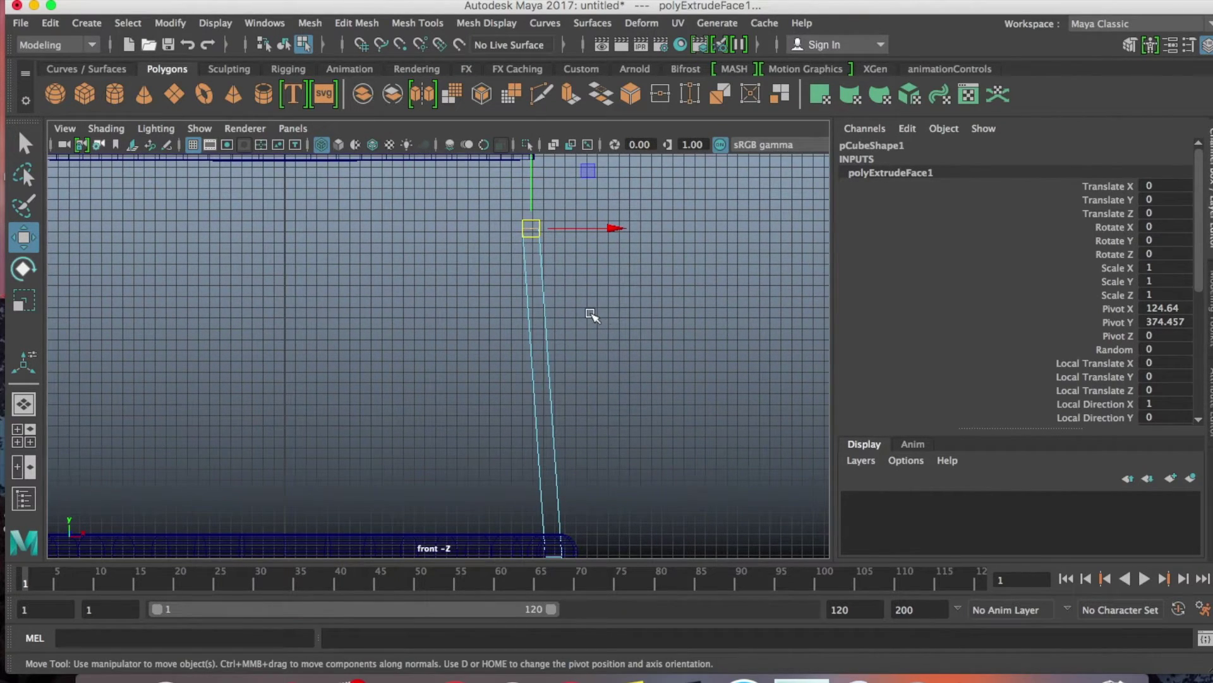
{"action": "middle_click_drag", "start_coordinate": [631, 263], "coordinate": [622, 318], "text": "alt"}
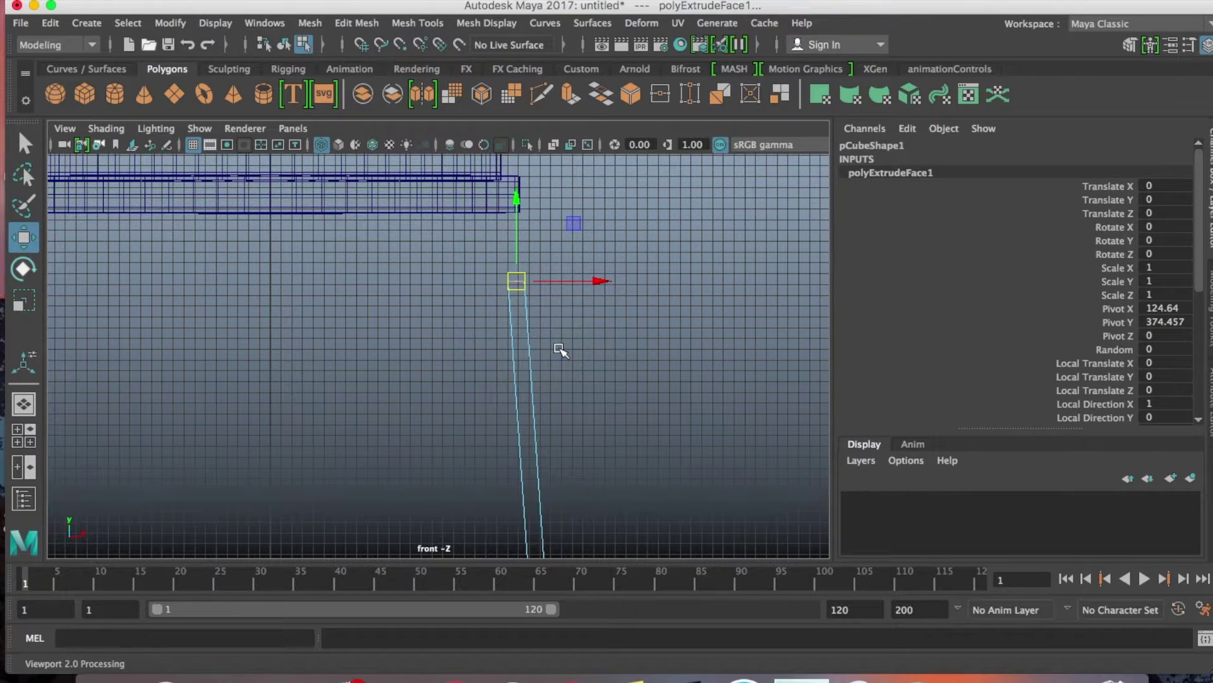
{"action": "key", "text": "e"}
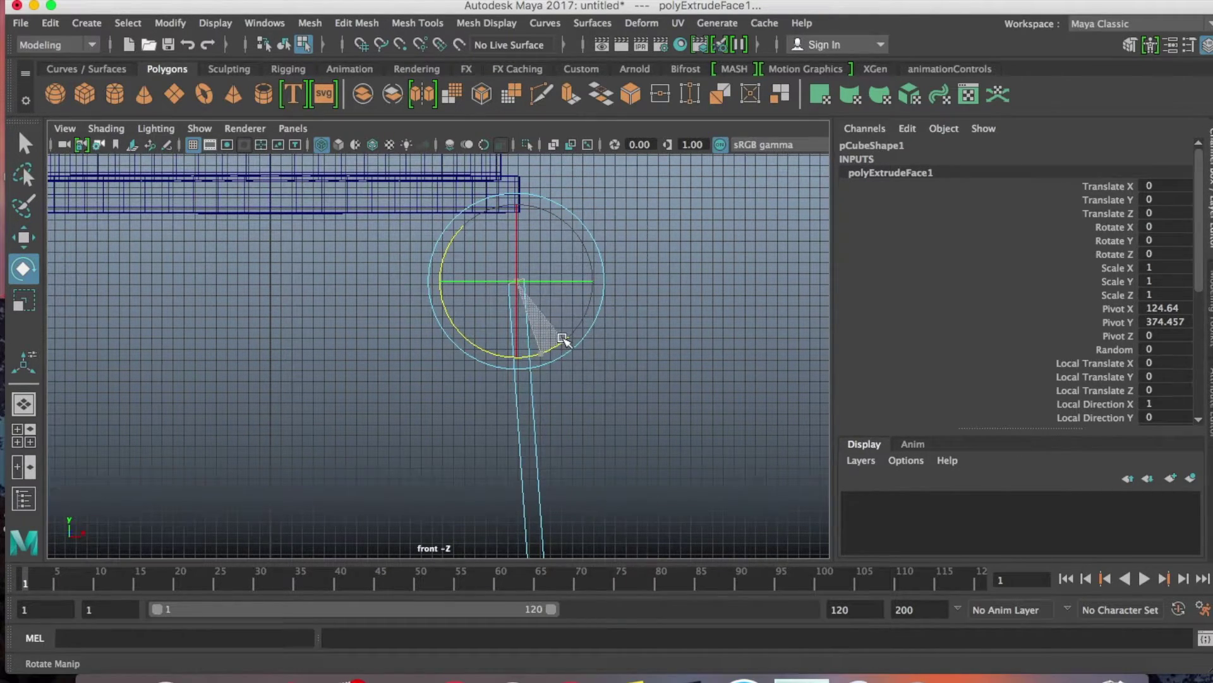
{"action": "left_click_drag", "start_coordinate": [563, 339], "coordinate": [563, 339]}
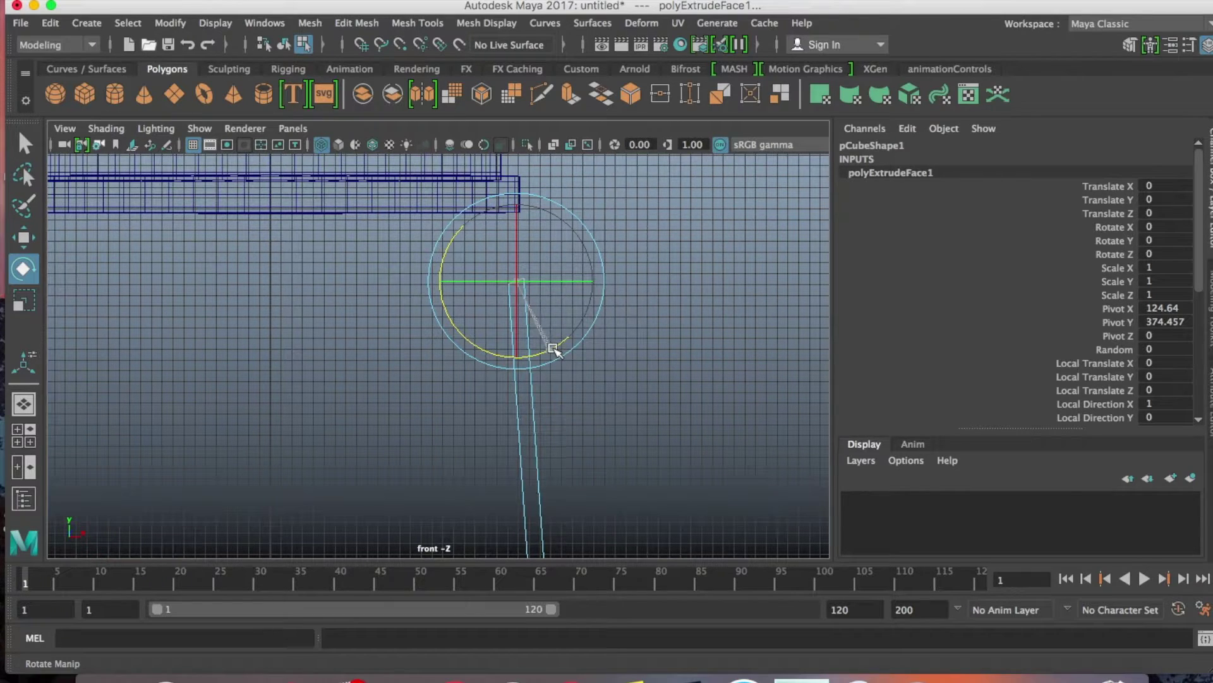
{"action": "key", "text": "w"}
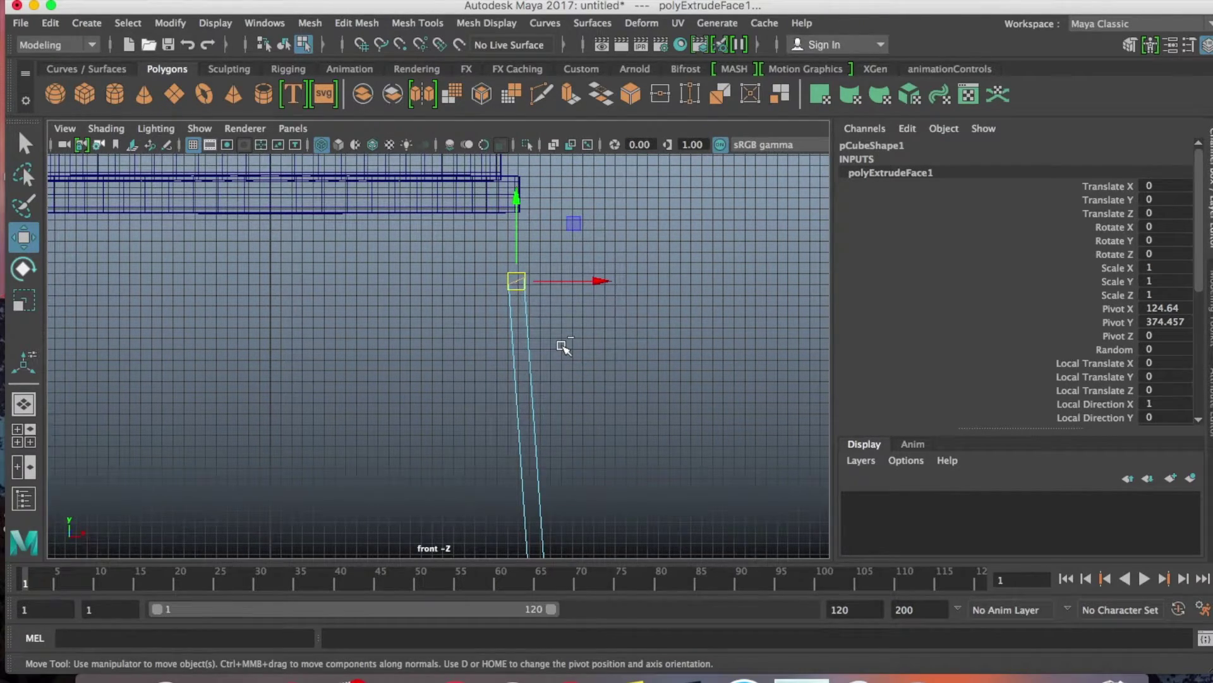
- Extrude the leg's tilted top face again and move it to about 110.5 in X and 552.4 in Y, just beneath the seat
{"action": "key", "text": "ctrl+e"}
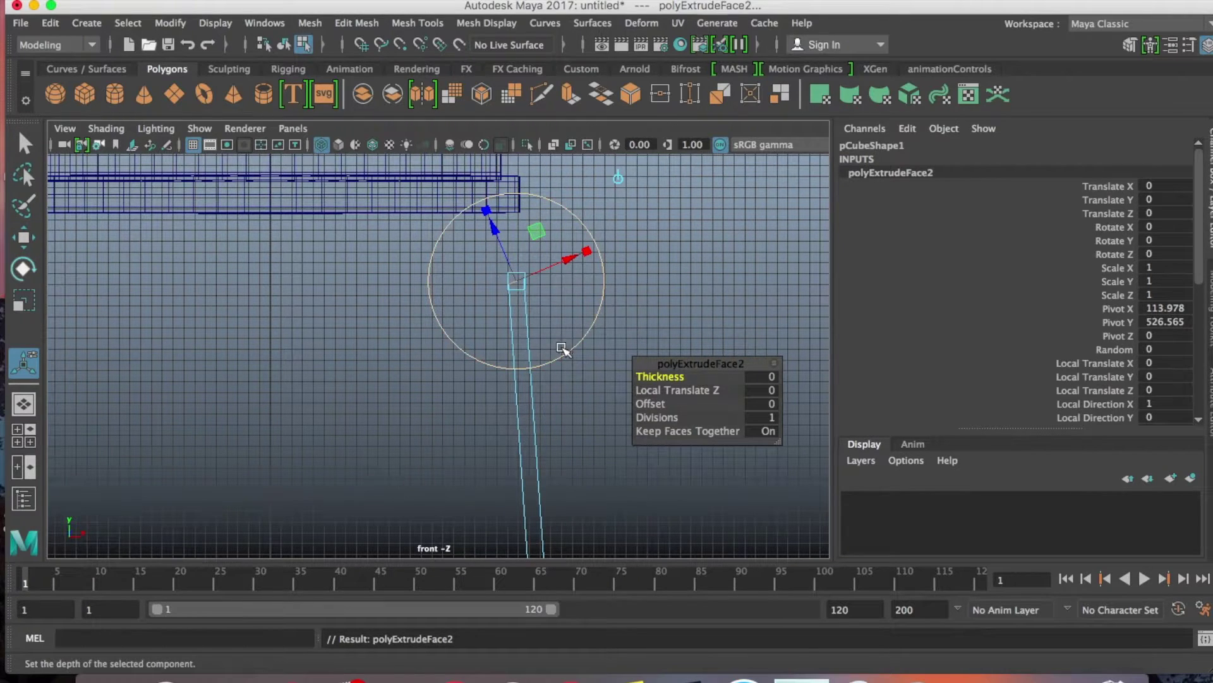
{"action": "key", "text": "w"}
{"action": "left_click_drag", "start_coordinate": [517, 247], "coordinate": [522, 196]}
{"action": "scroll", "coordinate": [588, 252], "scroll_direction": "up", "scroll_amount": 2}
{"action": "middle_click_drag", "start_coordinate": [597, 256], "coordinate": [531, 297], "text": "alt"}
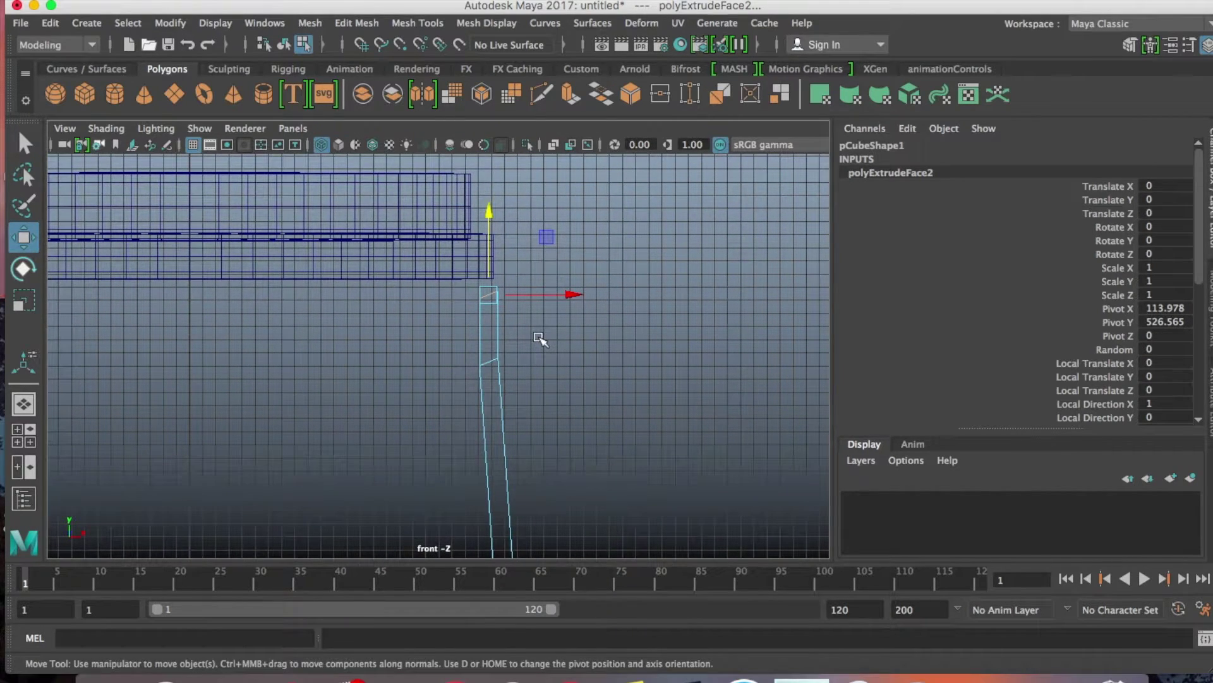
{"action": "key", "text": "5"}
{"action": "scroll", "coordinate": [543, 346], "scroll_direction": "up", "scroll_amount": 2}
{"action": "left_click_drag", "start_coordinate": [505, 275], "coordinate": [495, 275]}
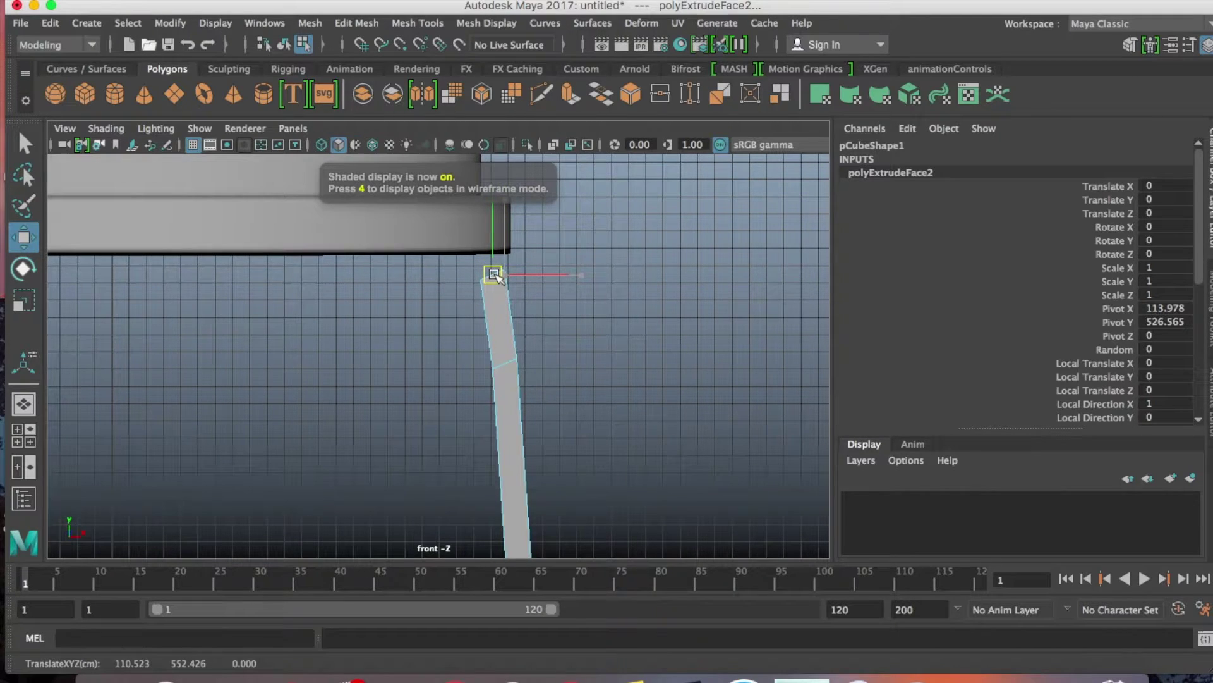
- Tilt the new top face further inward and move it to about 110 in X and 550.7 in Y
{"action": "left_click", "coordinate": [509, 316]}
{"action": "key", "text": "e"}
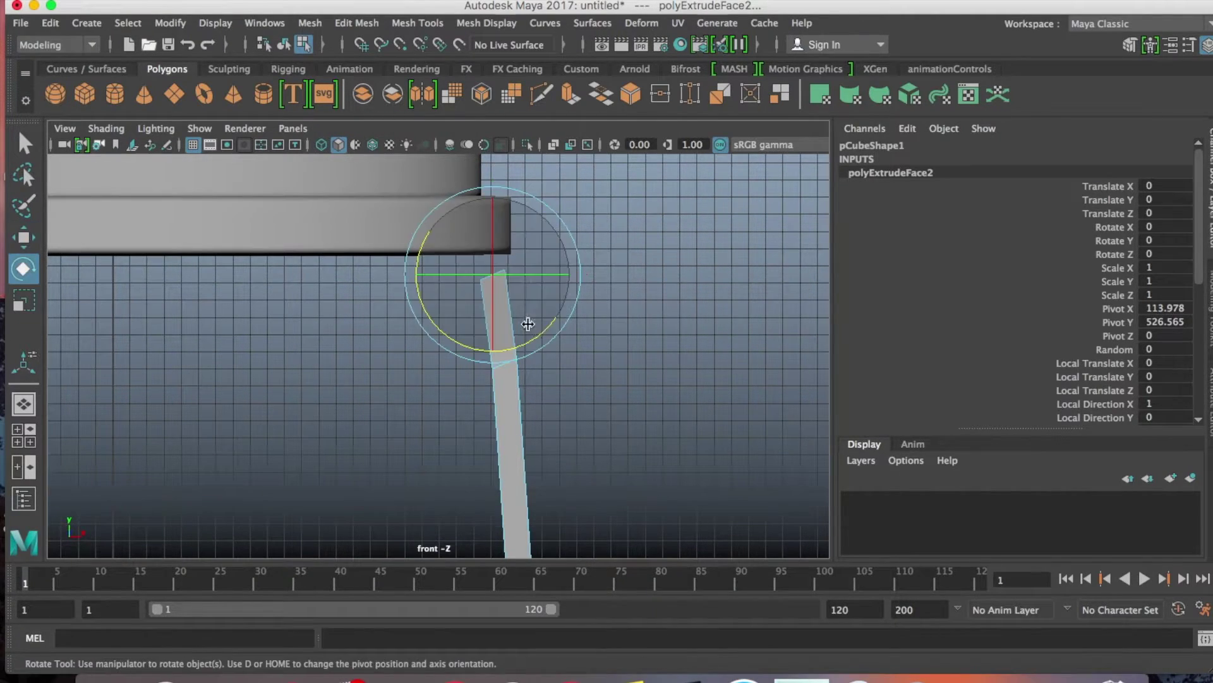
{"action": "left_click_drag", "start_coordinate": [536, 338], "coordinate": [544, 331]}
{"action": "key", "text": "w"}
{"action": "left_click", "coordinate": [547, 276]}
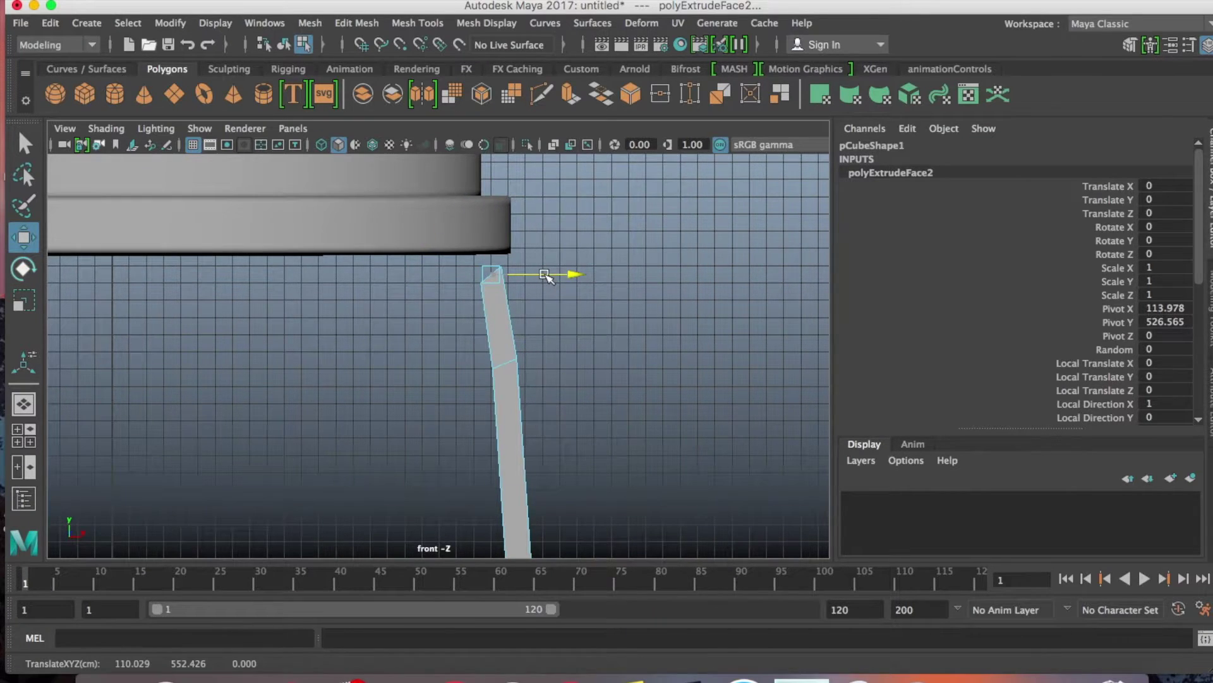
{"action": "left_click_drag", "start_coordinate": [491, 247], "coordinate": [492, 250]}
- Extrude the top face once more into the seat's lower tier, to about 102.1 in X and 562.3 in Y, checking in wireframe
{"action": "key", "text": "ctrl+e"}
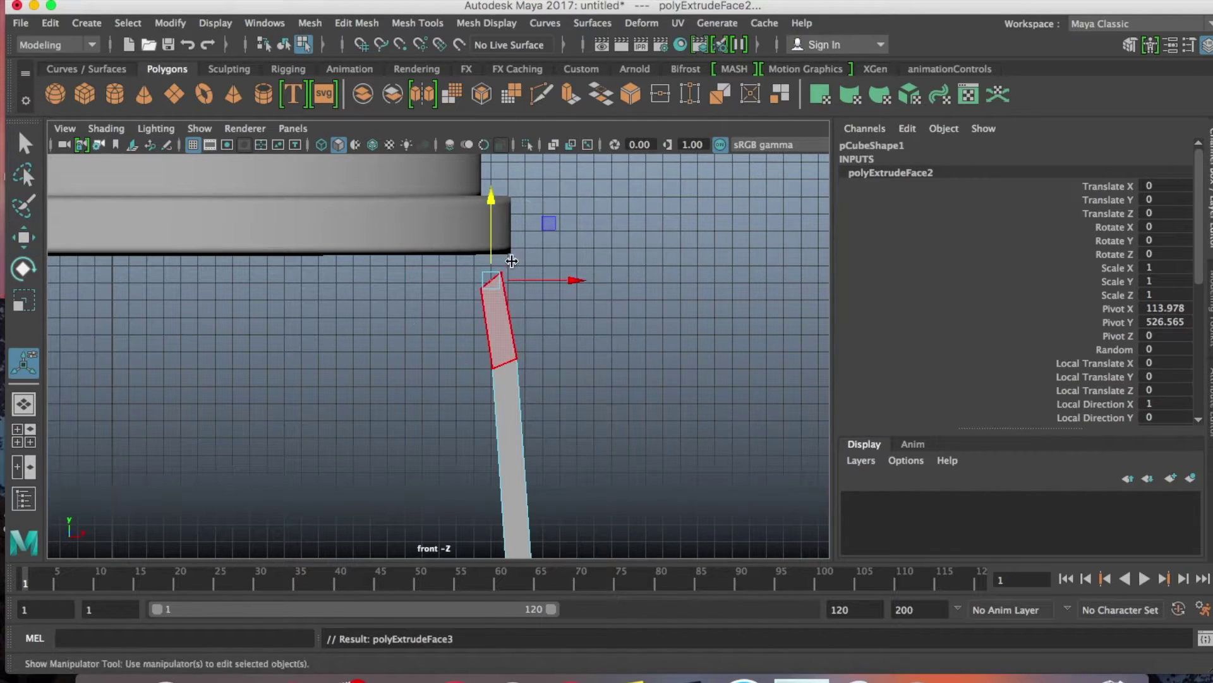
{"action": "key", "text": "w"}
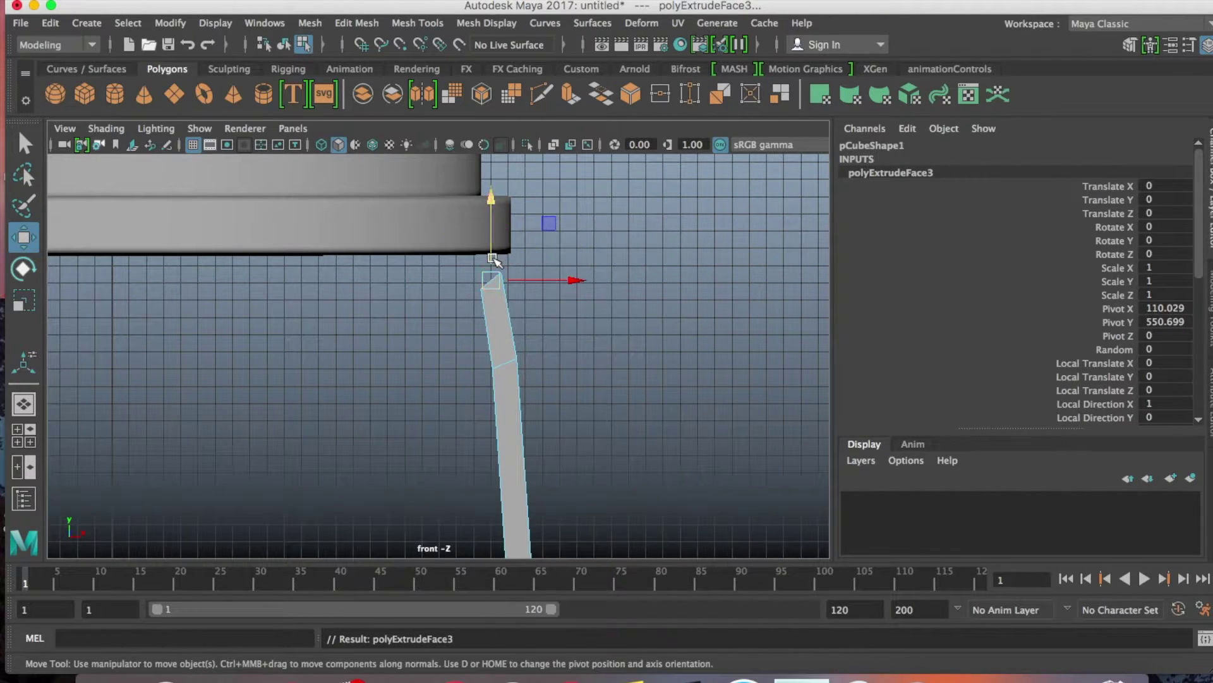
{"action": "left_click_drag", "start_coordinate": [490, 269], "coordinate": [465, 241]}
{"action": "key", "text": "4"}
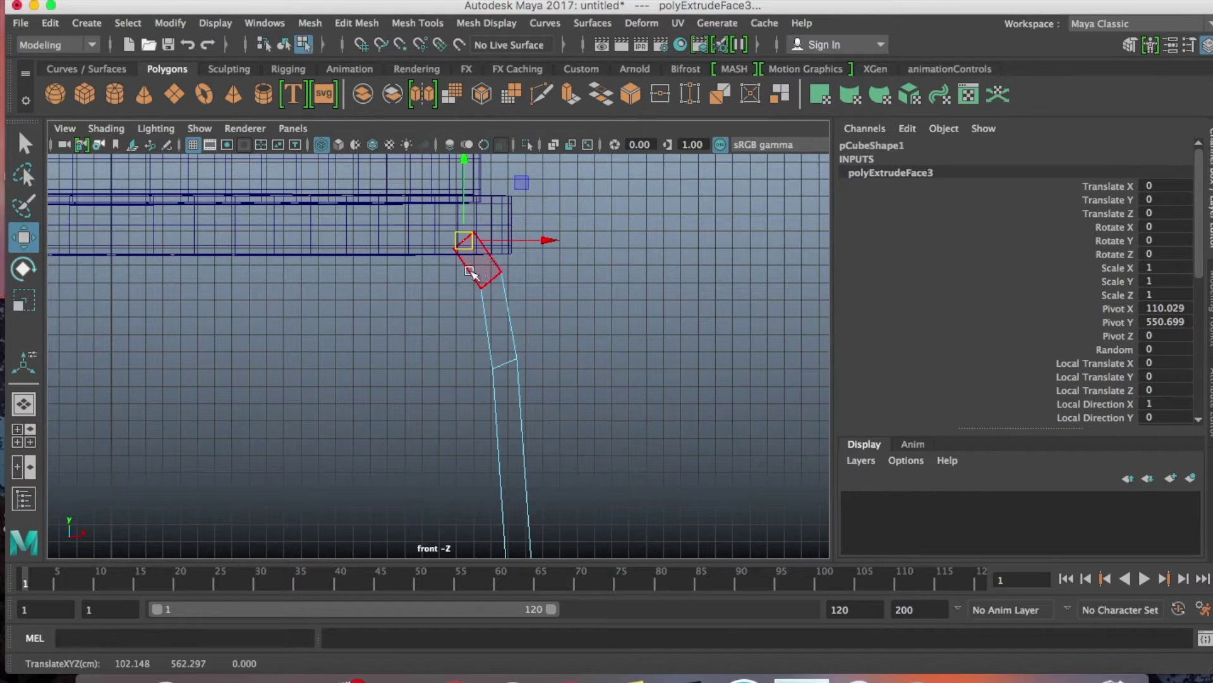
{"action": "left_click", "coordinate": [463, 223]}
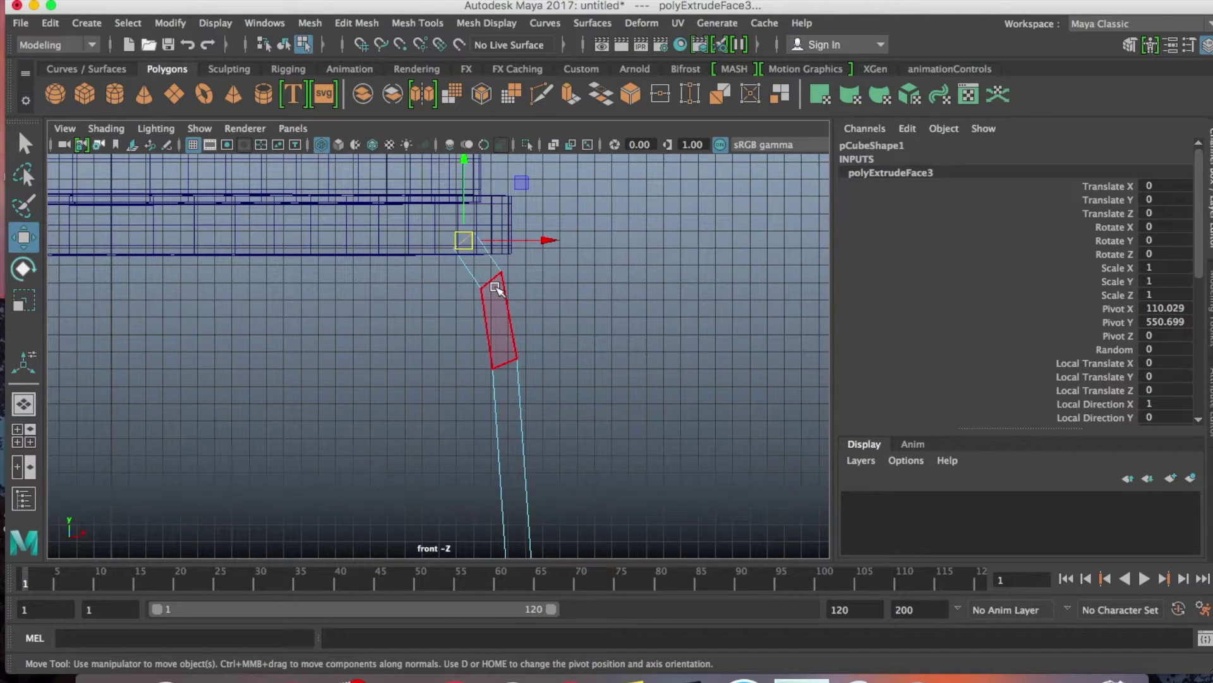
- Narrow the leg's upper vertex rows in X, scaling the topmost row to about 0.756, and return to object mode in shaded perspective
{"action": "right_click_drag", "start_coordinate": [496, 256], "coordinate": [432, 252]}
{"action": "left_click_drag", "start_coordinate": [433, 251], "coordinate": [474, 222]}
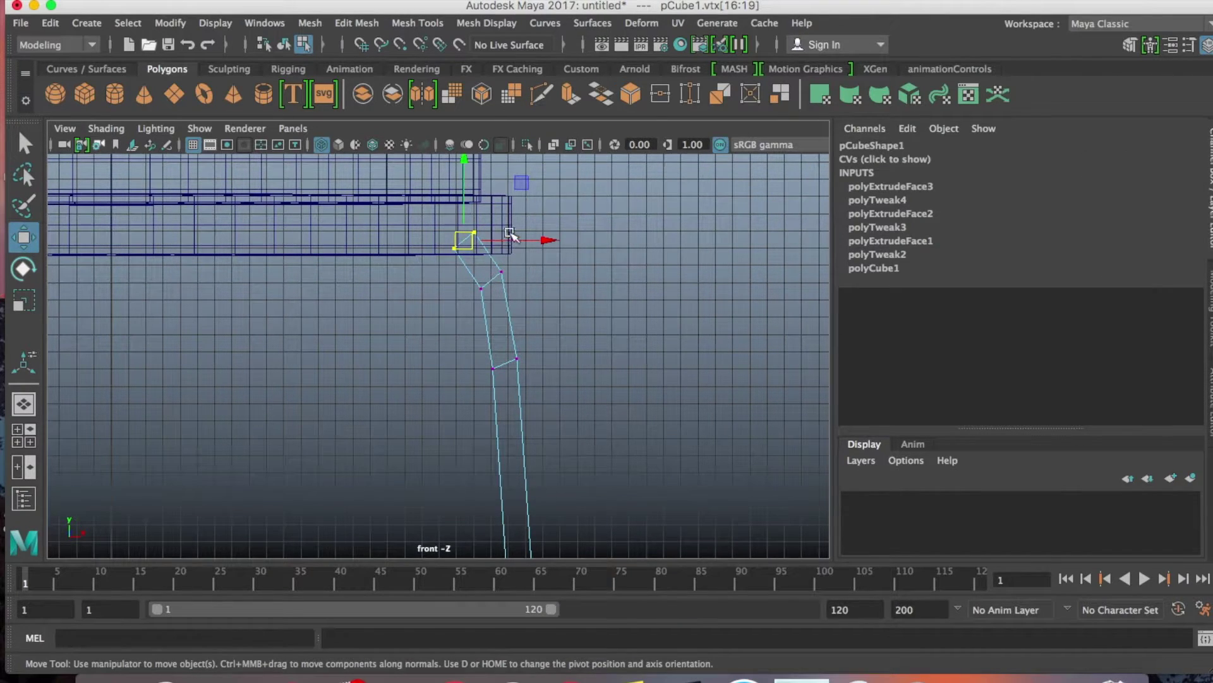
{"action": "left_click_drag", "start_coordinate": [577, 203], "coordinate": [438, 441]}
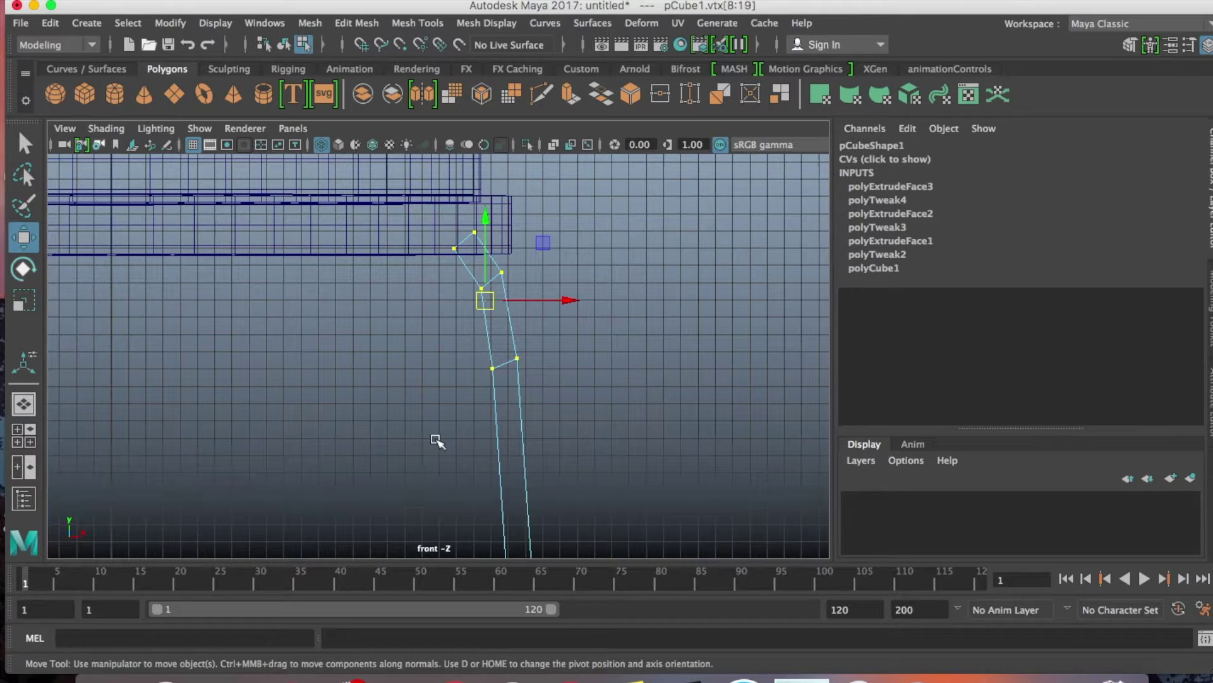
{"action": "key", "text": "r"}
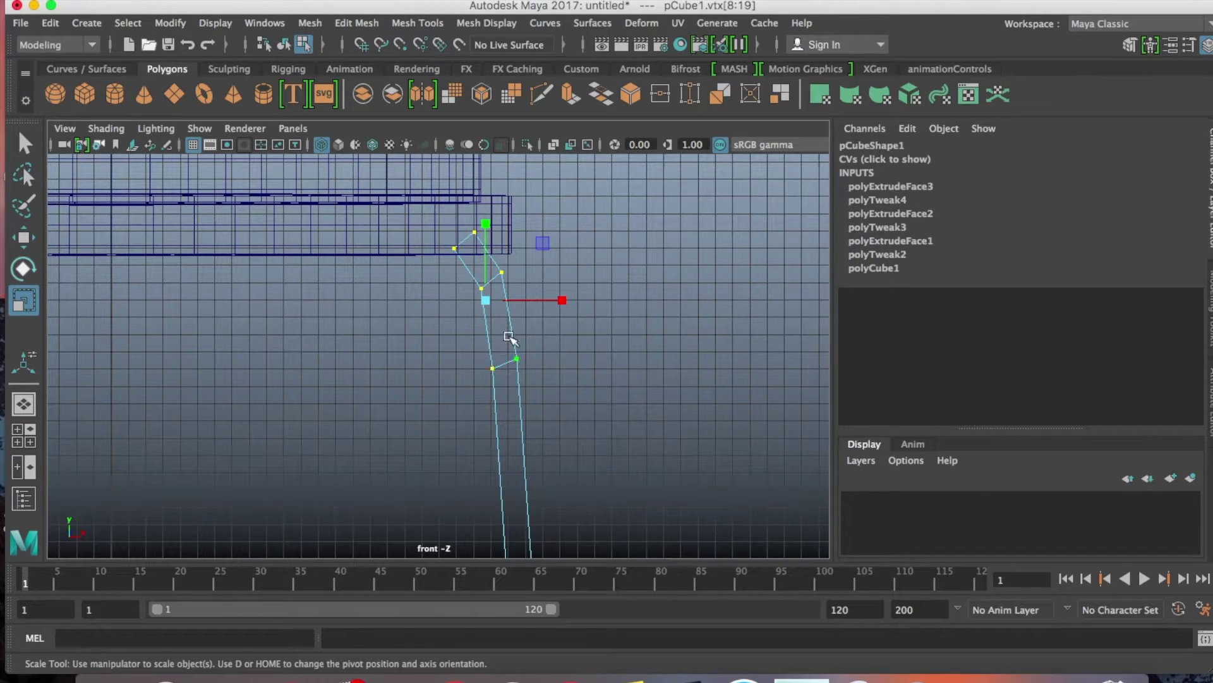
{"action": "mouse_move", "coordinate": [558, 298]}
{"action": "left_mouse_down"}
{"action": "mouse_move", "coordinate": [537, 298]}
{"action": "mouse_move", "coordinate": [555, 300]}
{"action": "left_mouse_up"}
{"action": "left_click_drag", "start_coordinate": [540, 202], "coordinate": [440, 292]}
{"action": "left_click_drag", "start_coordinate": [556, 261], "coordinate": [545, 261]}
{"action": "left_click_drag", "start_coordinate": [521, 200], "coordinate": [439, 260]}
{"action": "left_click_drag", "start_coordinate": [545, 241], "coordinate": [543, 239]}
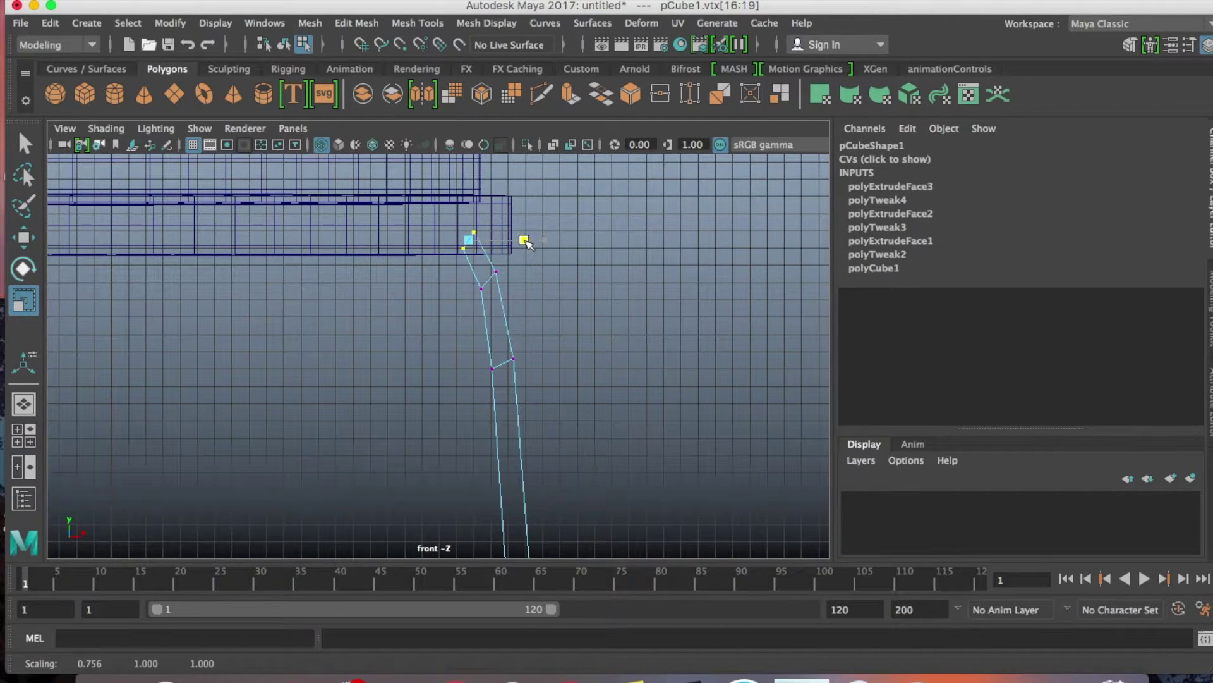
{"action": "right_click_drag", "start_coordinate": [491, 291], "coordinate": [547, 233]}
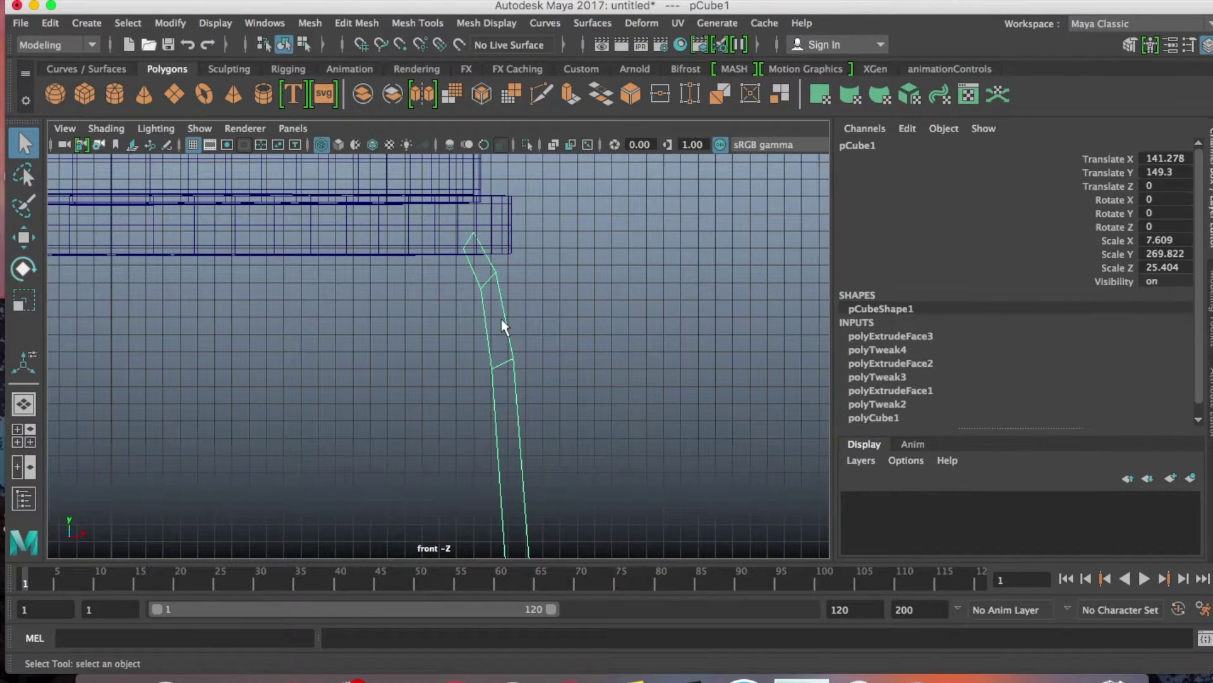
{"action": "key", "text": "5"}
{"action": "key", "text": "space"}
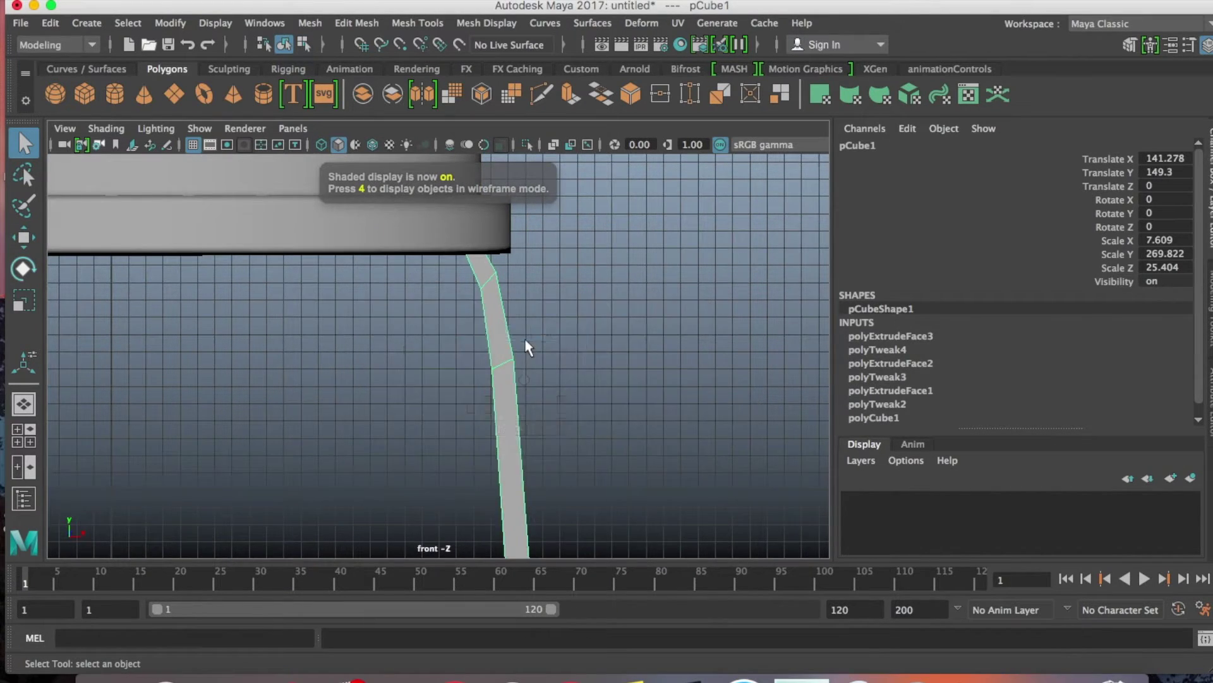
- Set up the Insert Edge Loop tool for the leg, with Multiple edge loops and 2 loops
{"action": "mouse_move", "coordinate": [613, 374]}
{"action": "left_mouse_down", "text": "alt"}
{"action": "mouse_move", "coordinate": [445, 366]}
{"action": "mouse_move", "coordinate": [592, 370]}
{"action": "left_mouse_up", "text": "alt"}
{"action": "scroll", "coordinate": [585, 365], "scroll_direction": "up", "scroll_amount": 8}
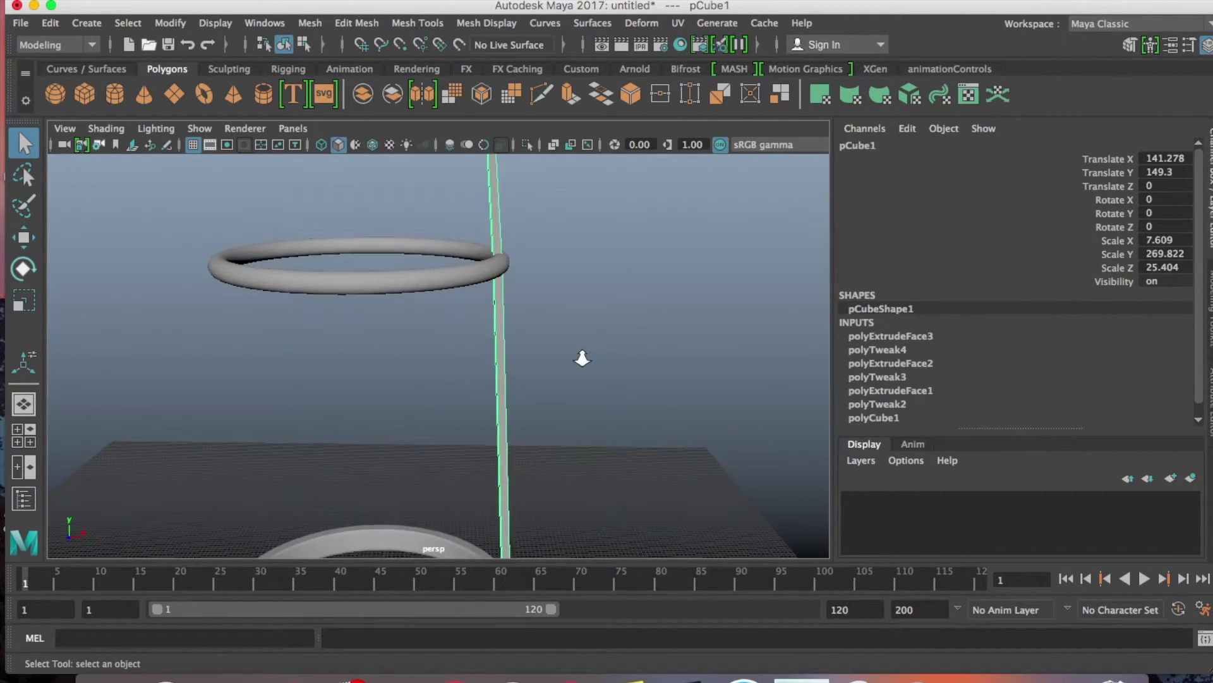
{"action": "middle_click_drag", "start_coordinate": [585, 341], "coordinate": [591, 420], "text": "alt"}
{"action": "left_click_drag", "start_coordinate": [620, 357], "coordinate": [499, 383], "text": "alt"}
{"action": "middle_click_drag", "start_coordinate": [556, 319], "coordinate": [587, 433], "text": "alt"}
{"action": "scroll", "coordinate": [572, 381], "scroll_direction": "up", "scroll_amount": 5}
{"action": "left_click", "coordinate": [437, 22]}
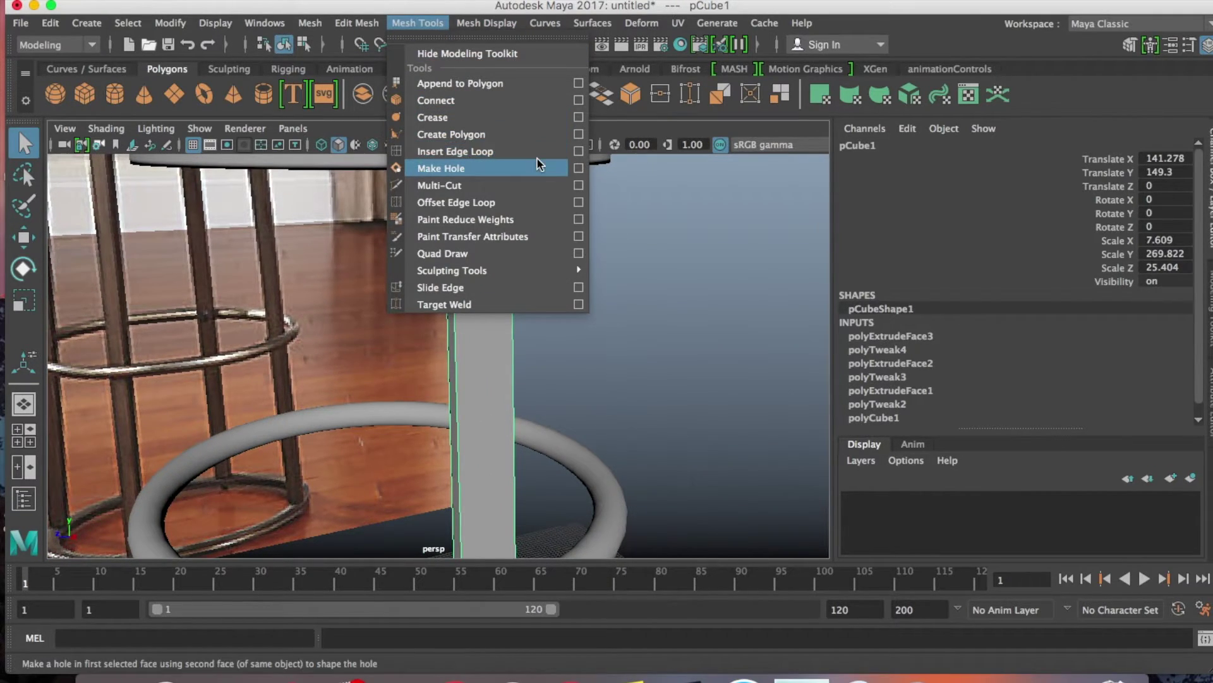
{"action": "left_click", "coordinate": [577, 151]}
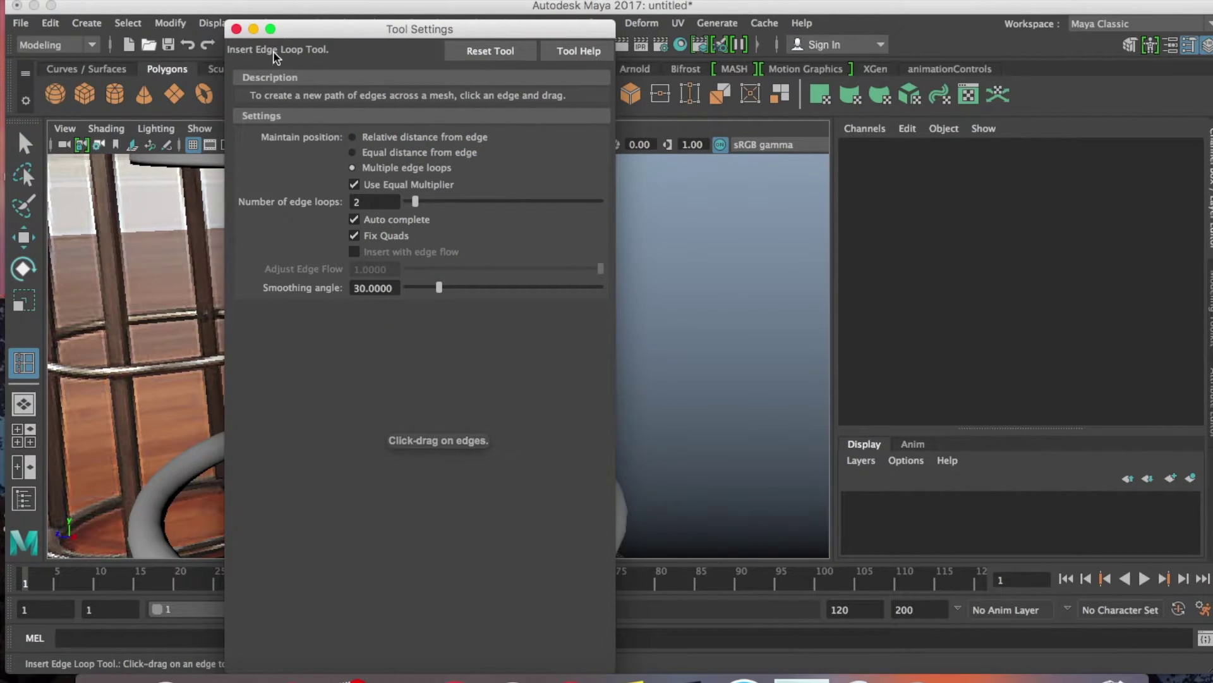
{"action": "left_click", "coordinate": [238, 30]}
- Insert two sets of lengthwise edge loops through the leg's broad face
{"action": "left_click_drag", "start_coordinate": [474, 339], "coordinate": [471, 303], "text": "alt"}
{"action": "scroll", "coordinate": [539, 259], "scroll_direction": "up", "scroll_amount": 3}
{"action": "left_click", "coordinate": [536, 260]}
{"action": "middle_click_drag", "start_coordinate": [499, 300], "coordinate": [566, 294], "text": "alt"}
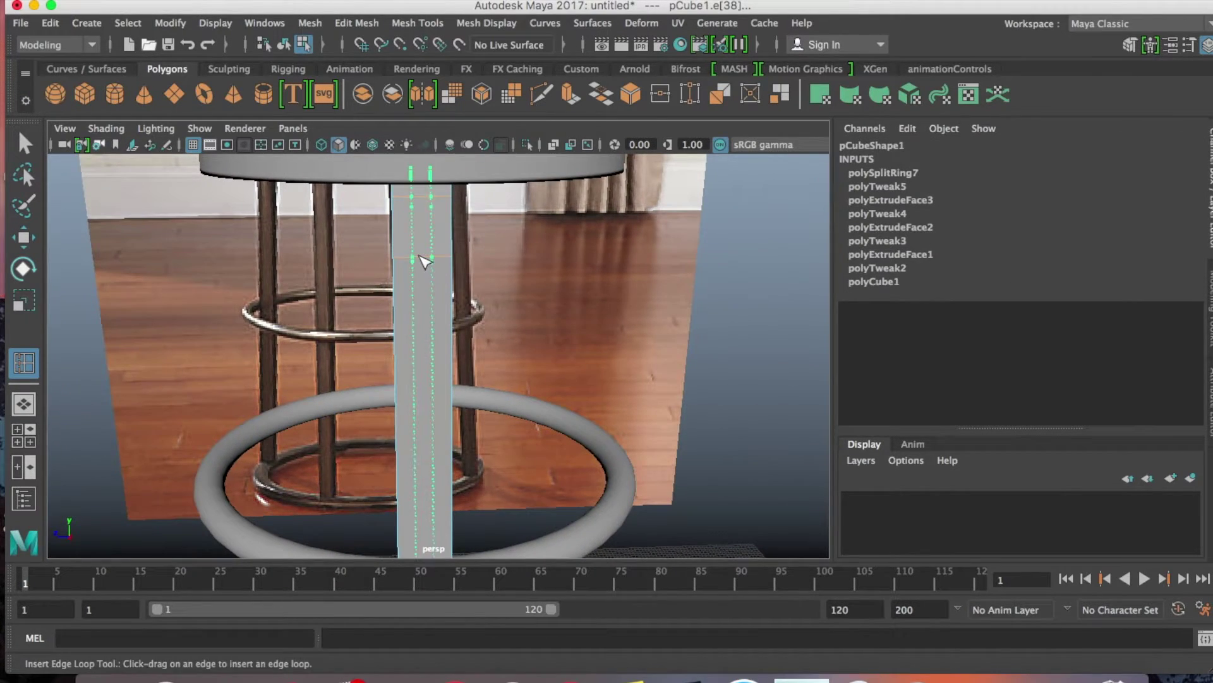
{"action": "left_click", "coordinate": [421, 258]}
{"action": "key", "text": "r"}
{"action": "right_click_drag", "start_coordinate": [508, 320], "coordinate": [556, 286], "text": "alt"}
{"action": "middle_click_drag", "start_coordinate": [556, 352], "coordinate": [538, 251], "text": "alt"}
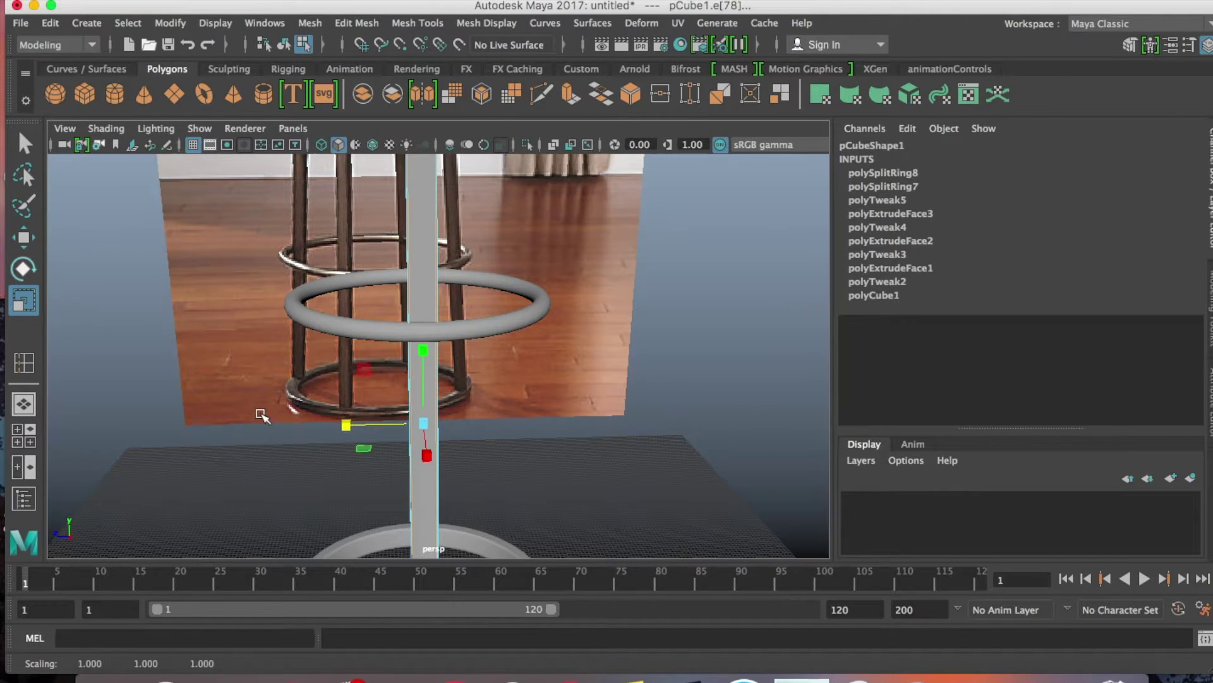
- Return the leg to object mode and turn on its smooth mesh preview
{"action": "right_click_drag", "start_coordinate": [433, 199], "coordinate": [518, 176]}
{"action": "left_click_drag", "start_coordinate": [474, 316], "coordinate": [464, 342], "text": "alt"}
{"action": "key", "text": "3"}
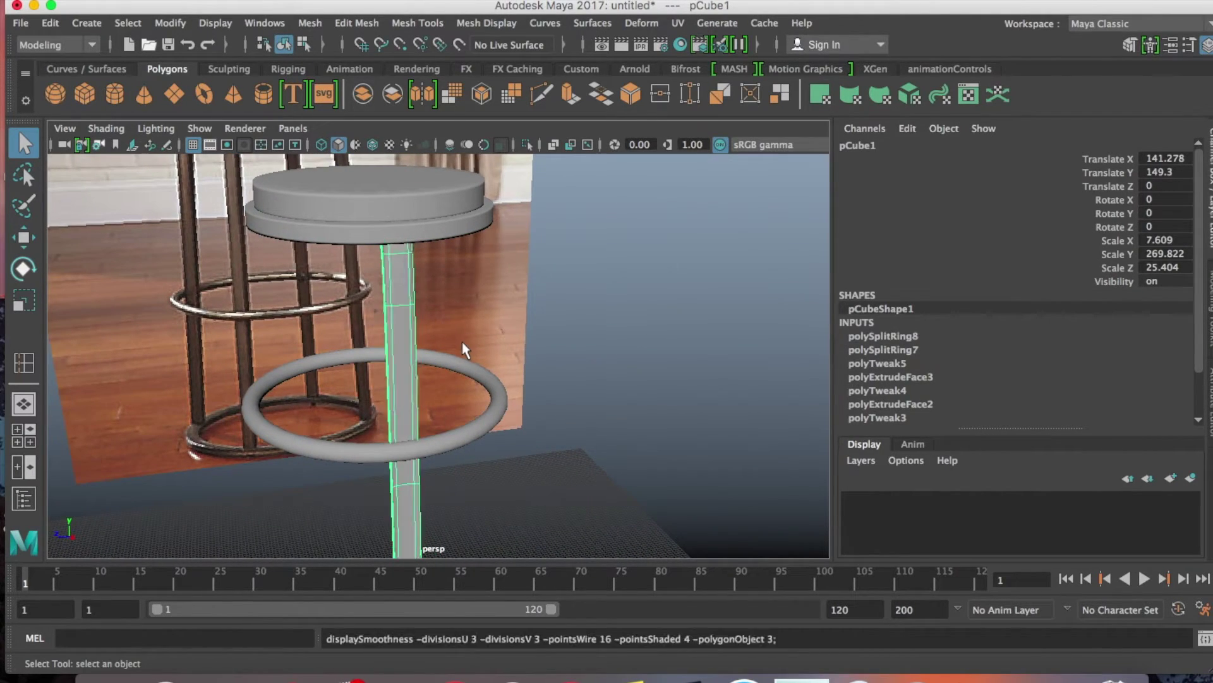
- Inspect how the smoothed leg meets the seat, middle ring and base ring from several angles
{"action": "left_click", "coordinate": [571, 346]}
{"action": "left_click_drag", "start_coordinate": [570, 346], "coordinate": [575, 393], "text": "alt"}
{"action": "left_click", "coordinate": [487, 353]}
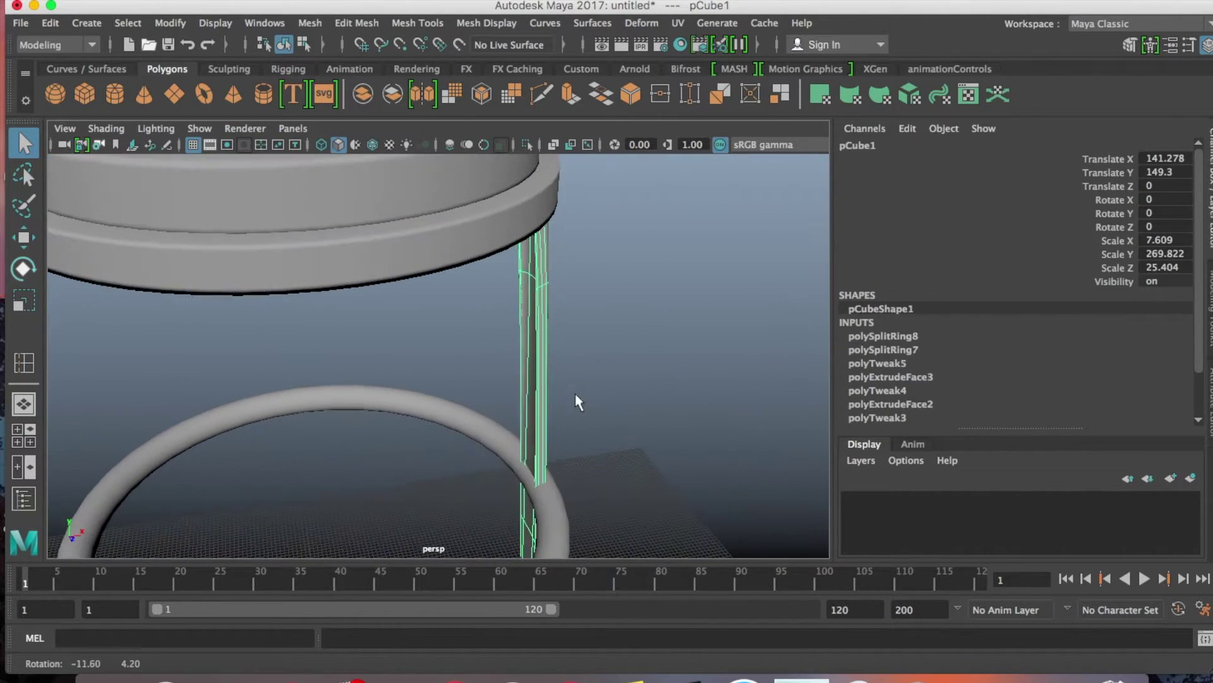
{"action": "scroll", "coordinate": [575, 394], "scroll_direction": "down", "scroll_amount": 5}
{"action": "middle_click_drag", "start_coordinate": [575, 393], "coordinate": [570, 364], "text": "alt"}
{"action": "left_click", "coordinate": [567, 432]}
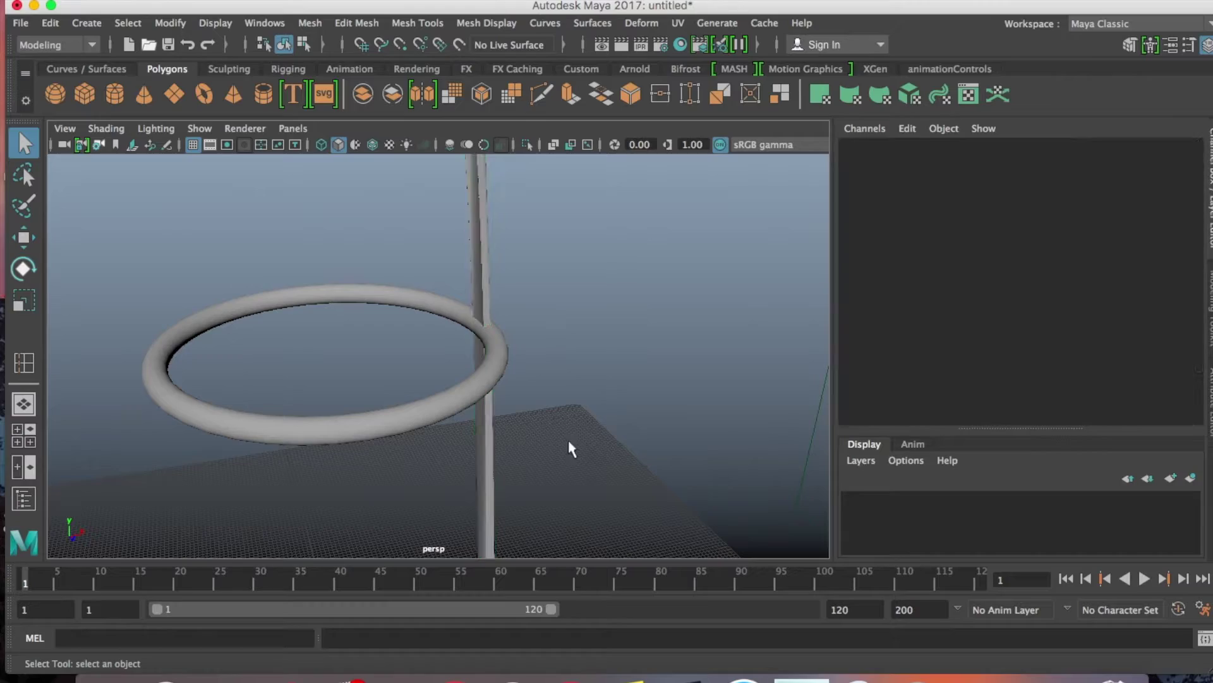
{"action": "left_click_drag", "start_coordinate": [572, 457], "coordinate": [405, 527], "text": "alt"}
{"action": "scroll", "coordinate": [538, 407], "scroll_direction": "down", "scroll_amount": 5}
{"action": "left_click_drag", "start_coordinate": [380, 439], "coordinate": [519, 418], "text": "alt"}
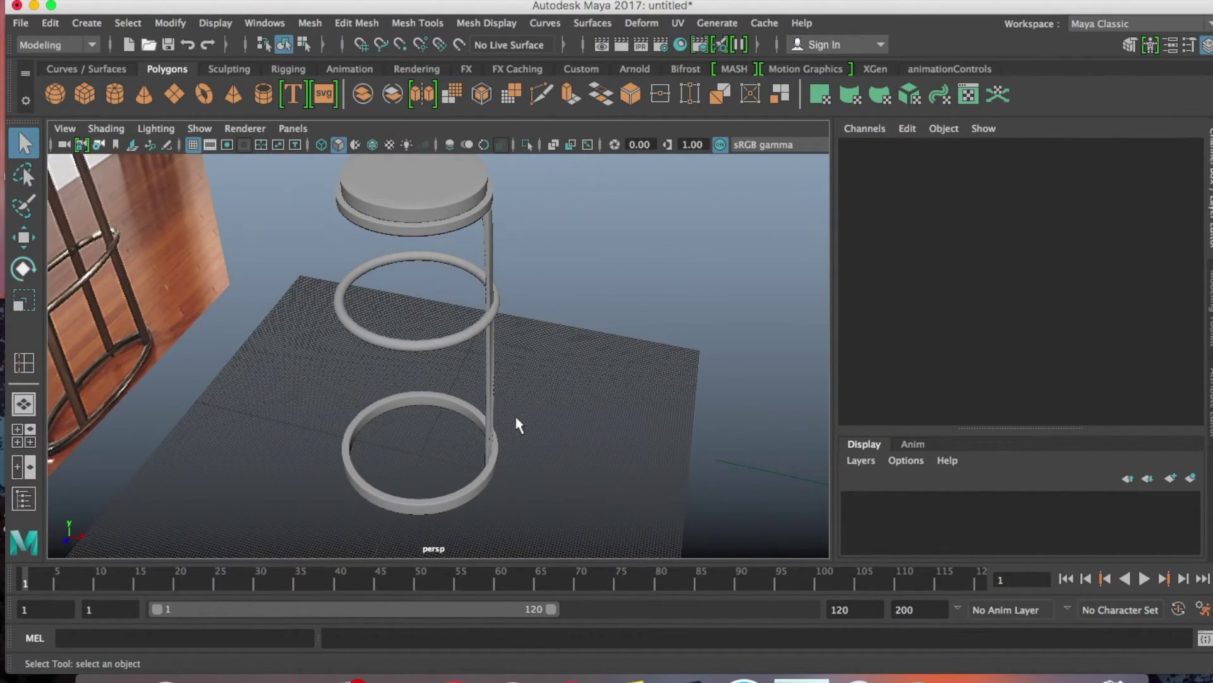
- Move the whole leg outward to about 147.7 in X and view it from the front
{"action": "left_click", "coordinate": [493, 427]}
{"action": "key", "text": "w"}
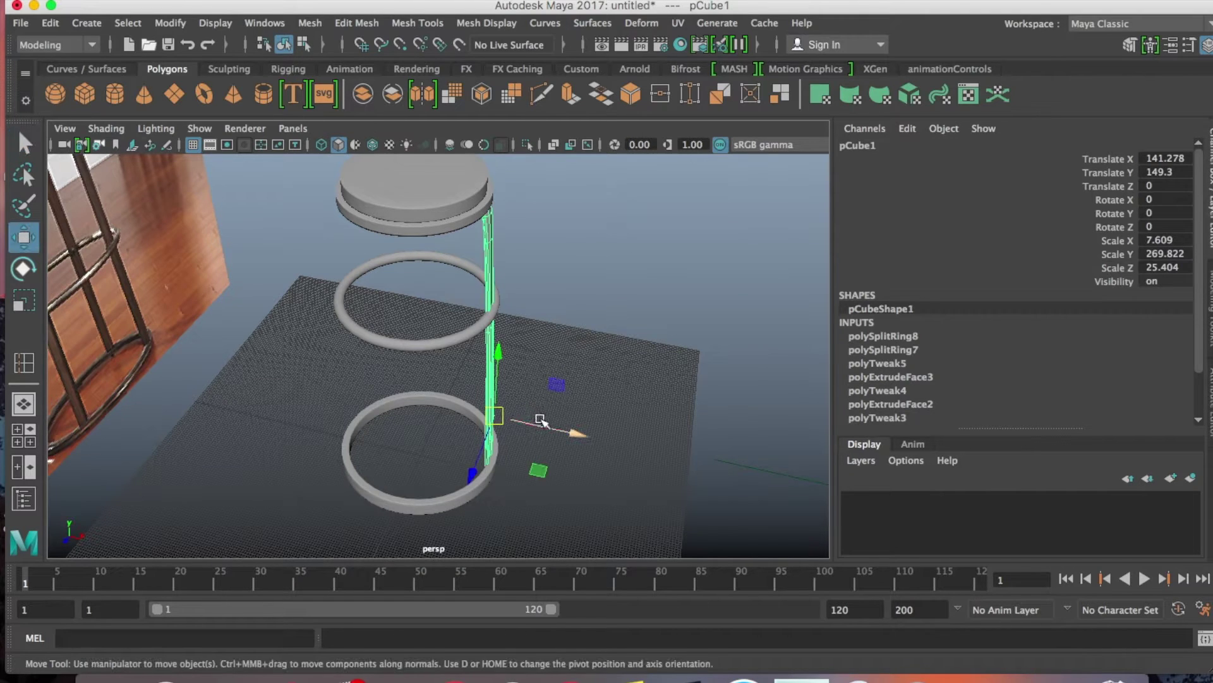
{"action": "left_click_drag", "start_coordinate": [545, 428], "coordinate": [525, 292]}
{"action": "key", "text": "space"}
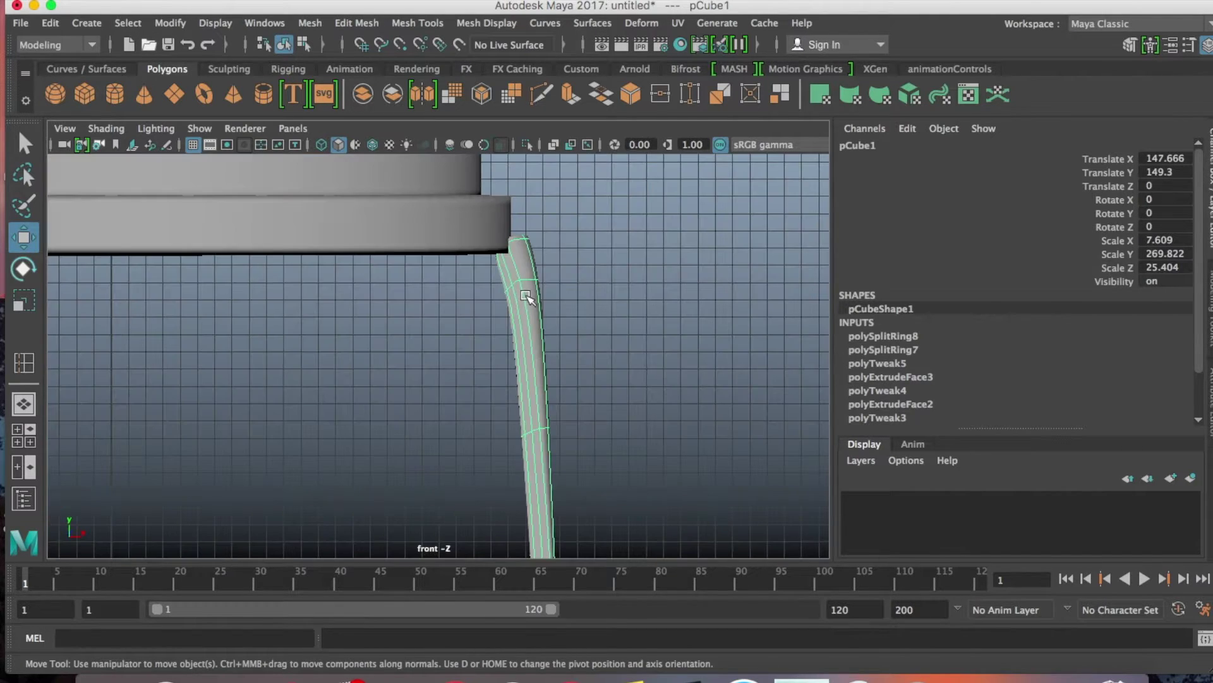
- Move the leg's upper vertices inward to about 108 in X so they tuck under the seat, and return to object mode
{"action": "right_click_drag", "start_coordinate": [523, 255], "coordinate": [388, 258]}
{"action": "left_click_drag", "start_coordinate": [384, 238], "coordinate": [556, 449]}
{"action": "left_click_drag", "start_coordinate": [568, 320], "coordinate": [536, 320]}
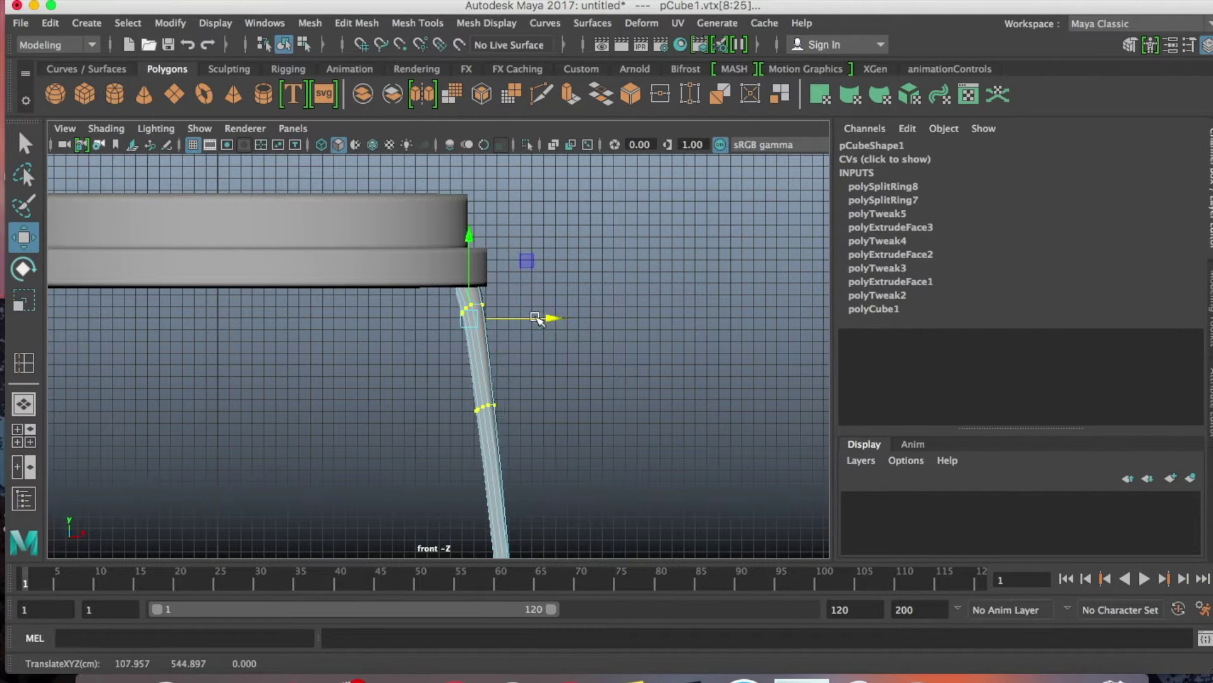
{"action": "right_click_drag", "start_coordinate": [487, 259], "coordinate": [572, 231]}
- Examine the adjusted leg's curve and its contact with the seat and both rings in the perspective view
{"action": "key", "text": "space"}
{"action": "left_click_drag", "start_coordinate": [550, 389], "coordinate": [745, 338]}
{"action": "left_click", "coordinate": [659, 334]}
{"action": "left_click_drag", "start_coordinate": [605, 320], "coordinate": [506, 340], "text": "alt"}
{"action": "scroll", "coordinate": [578, 317], "scroll_direction": "up", "scroll_amount": 5}
{"action": "left_click", "coordinate": [542, 334]}
{"action": "middle_click_drag", "start_coordinate": [506, 339], "coordinate": [544, 270], "text": "alt"}
{"action": "scroll", "coordinate": [507, 301], "scroll_direction": "down", "scroll_amount": 3}
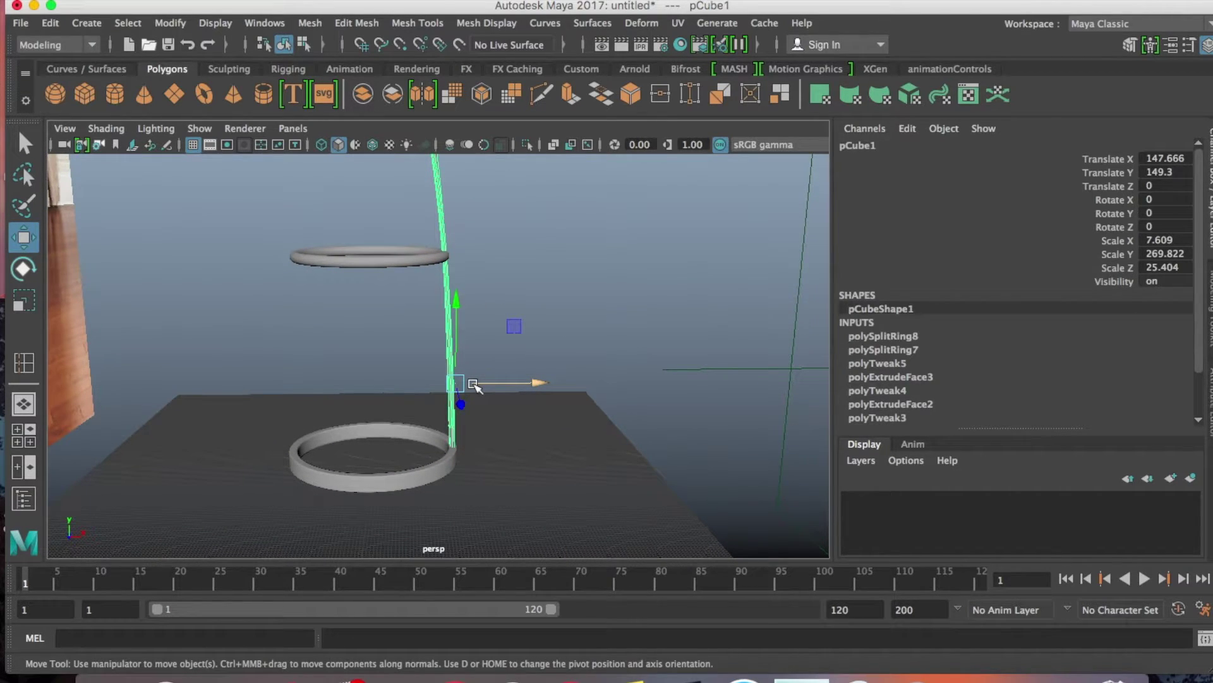
{"action": "middle_click_drag", "start_coordinate": [468, 255], "coordinate": [492, 311], "text": "alt"}
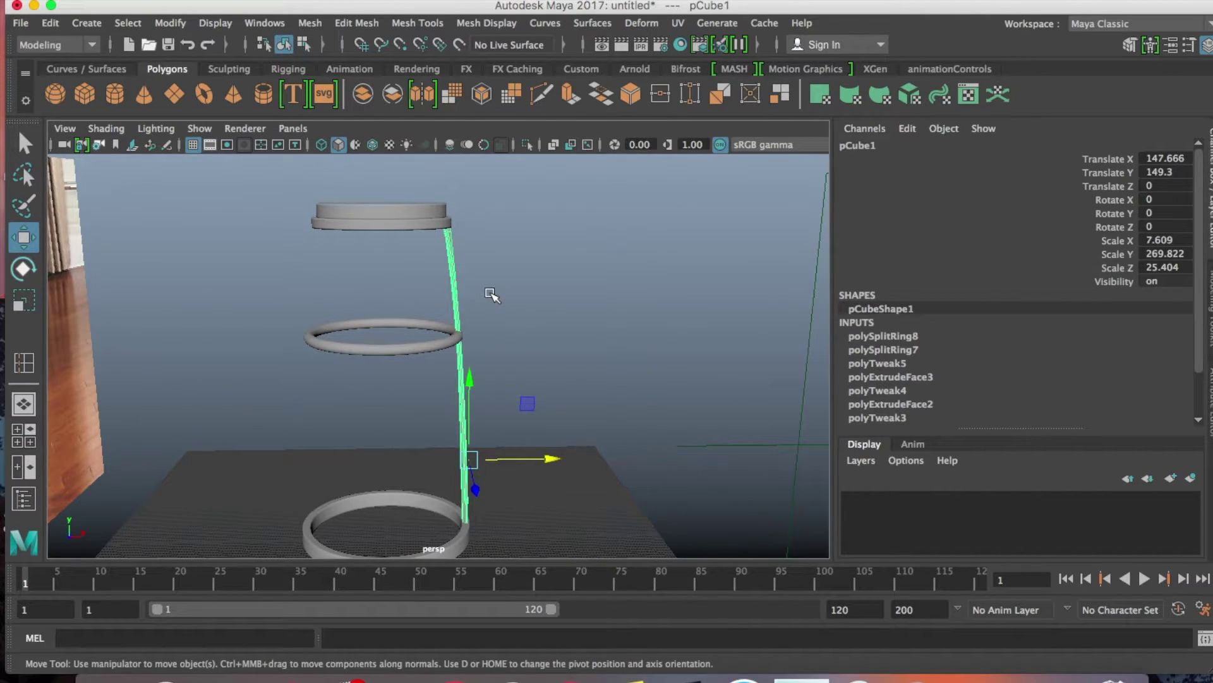
- Deselect the leg and inspect its fit against the seat, middle ring and base ring in the perspective view
{"action": "left_click", "coordinate": [491, 294]}
{"action": "key", "text": "q"}
{"action": "right_click_drag", "start_coordinate": [499, 434], "coordinate": [610, 313], "text": "alt"}
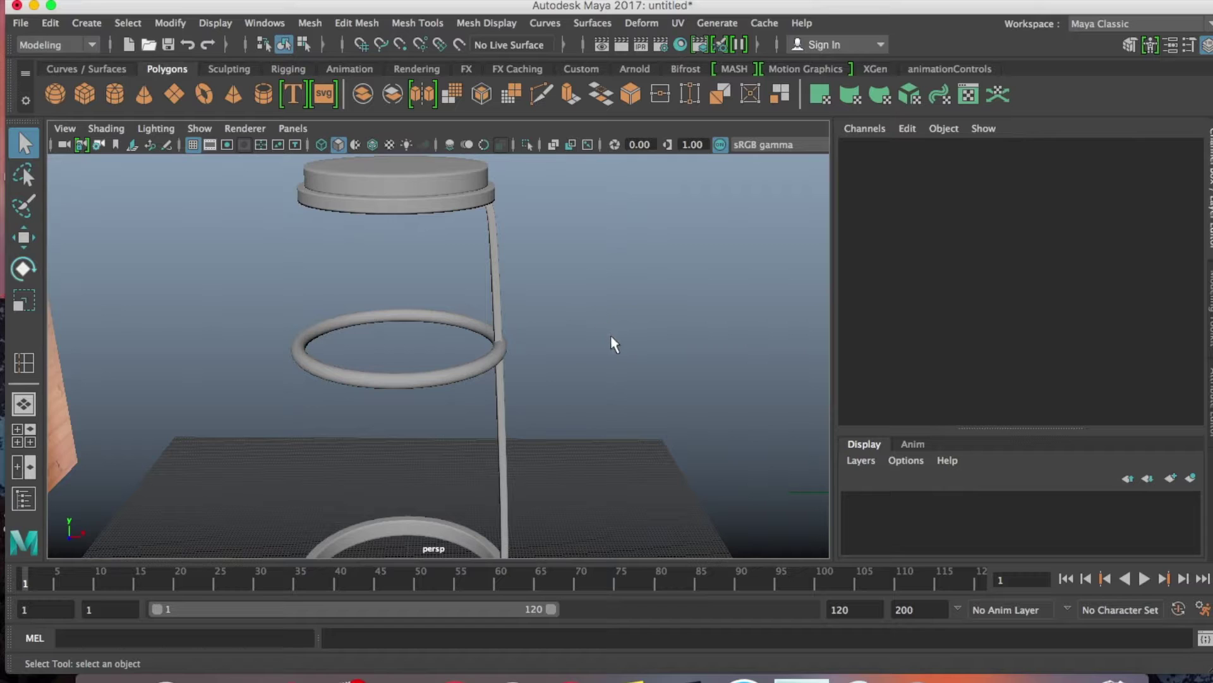
{"action": "middle_click_drag", "start_coordinate": [610, 336], "coordinate": [612, 278], "text": "alt"}
{"action": "mouse_move", "coordinate": [574, 318]}
{"action": "left_mouse_down", "text": "alt"}
{"action": "mouse_move", "coordinate": [240, 314]}
{"action": "mouse_move", "coordinate": [419, 339]}
{"action": "mouse_move", "coordinate": [580, 327]}
{"action": "left_mouse_up", "text": "alt"}
{"action": "left_click_drag", "start_coordinate": [574, 221], "coordinate": [519, 266], "text": "alt"}
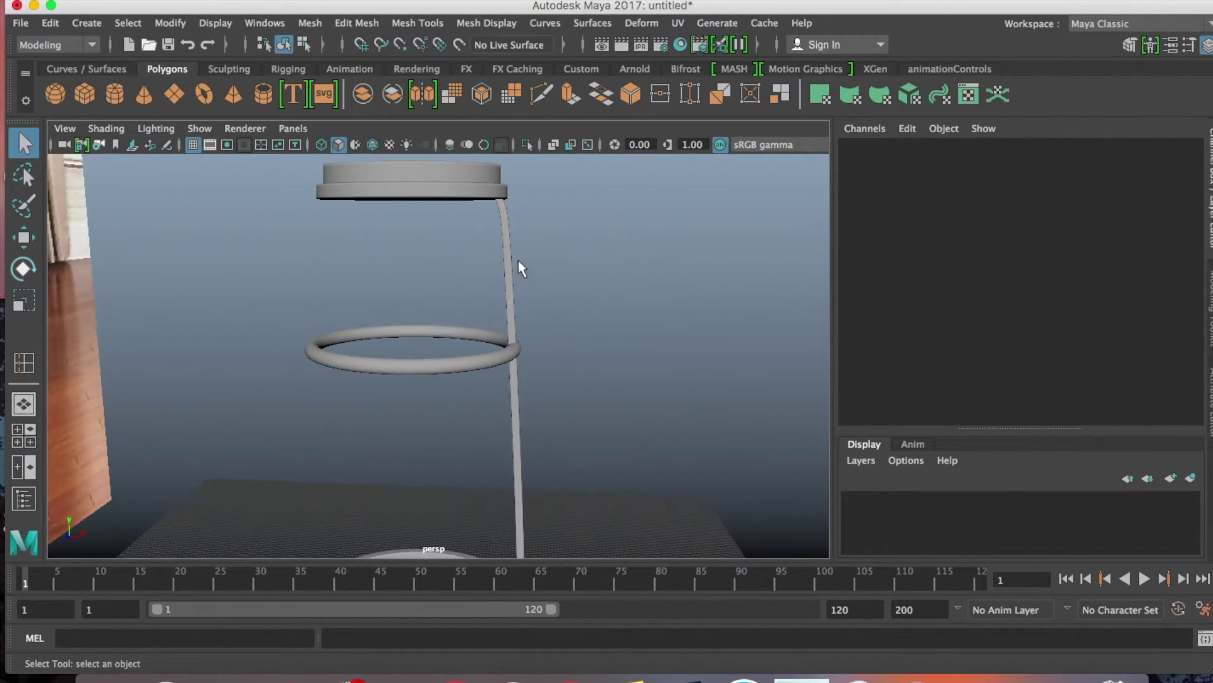
- Smooth the leg mesh with one division and compare the stool with the reference image
{"action": "left_click", "coordinate": [510, 252]}
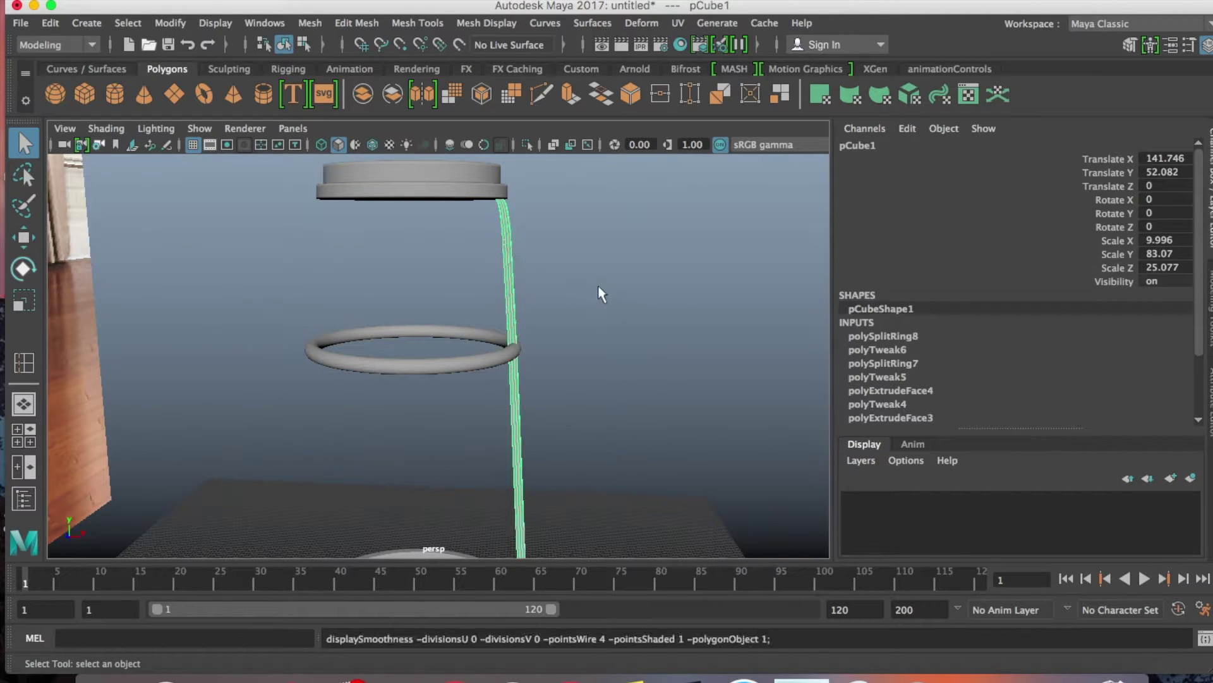
{"action": "key", "text": "f"}
{"action": "right_click_drag", "start_coordinate": [474, 316], "coordinate": [473, 308], "text": "alt"}
{"action": "left_click_drag", "start_coordinate": [473, 309], "coordinate": [591, 322], "text": "alt"}
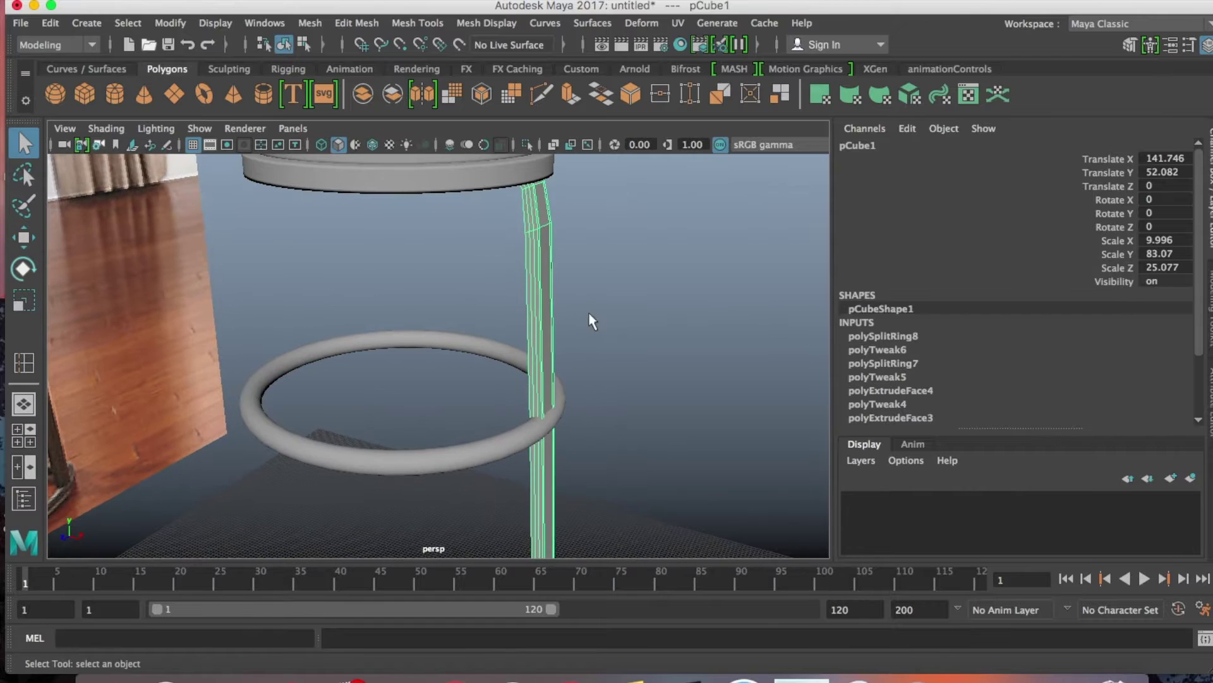
{"action": "left_click_drag", "start_coordinate": [532, 214], "coordinate": [565, 244], "text": "alt"}
{"action": "left_click", "coordinate": [310, 24]}
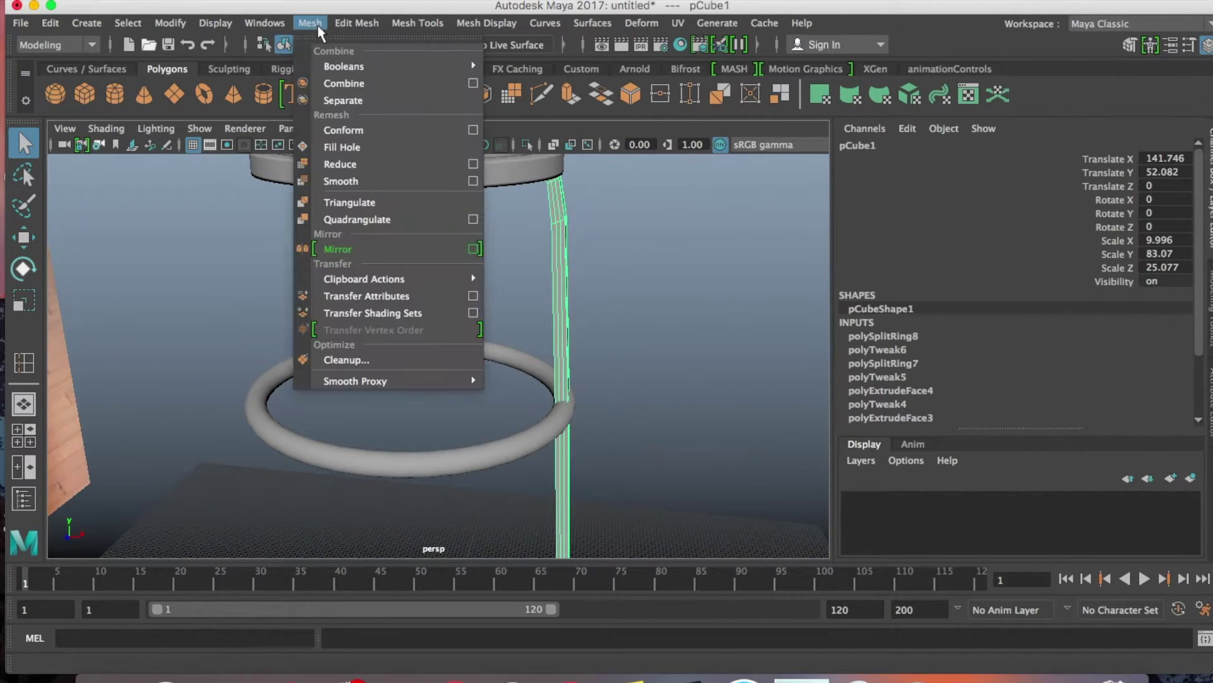
{"action": "left_click", "coordinate": [341, 179]}
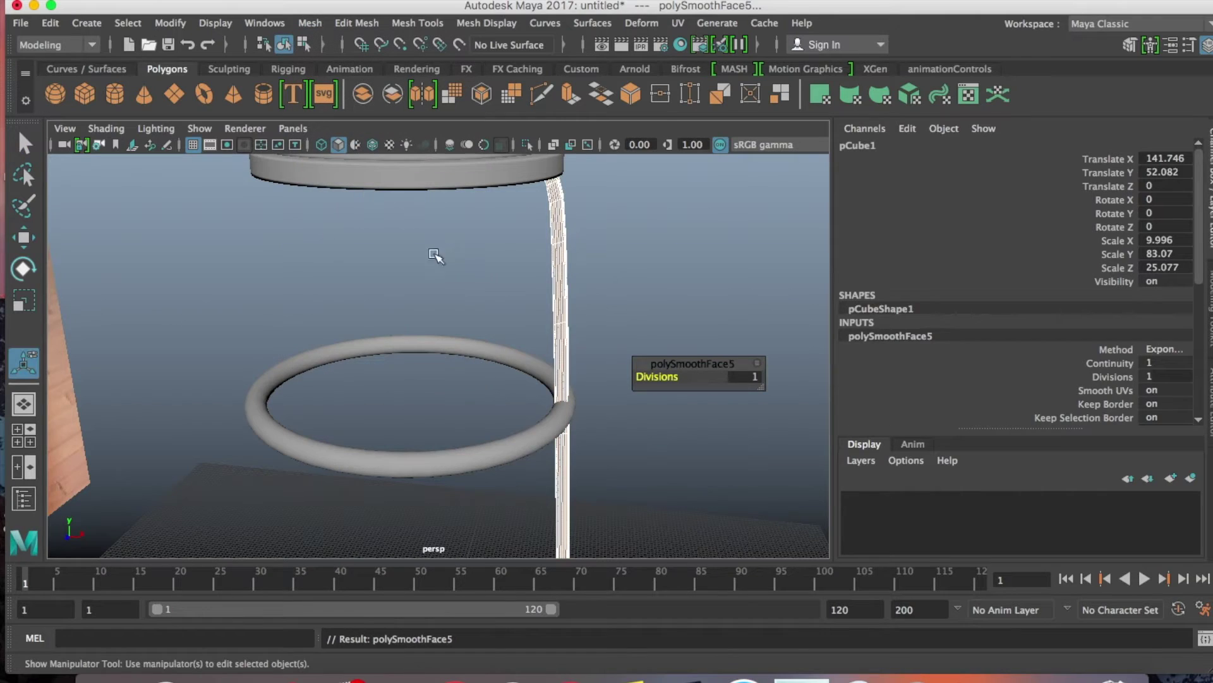
{"action": "left_click", "coordinate": [631, 282]}
{"action": "scroll", "coordinate": [618, 298], "scroll_direction": "down", "scroll_amount": 3}
{"action": "left_click_drag", "start_coordinate": [618, 298], "coordinate": [594, 354], "text": "alt"}
{"action": "middle_click_drag", "start_coordinate": [593, 354], "coordinate": [595, 266], "text": "alt"}
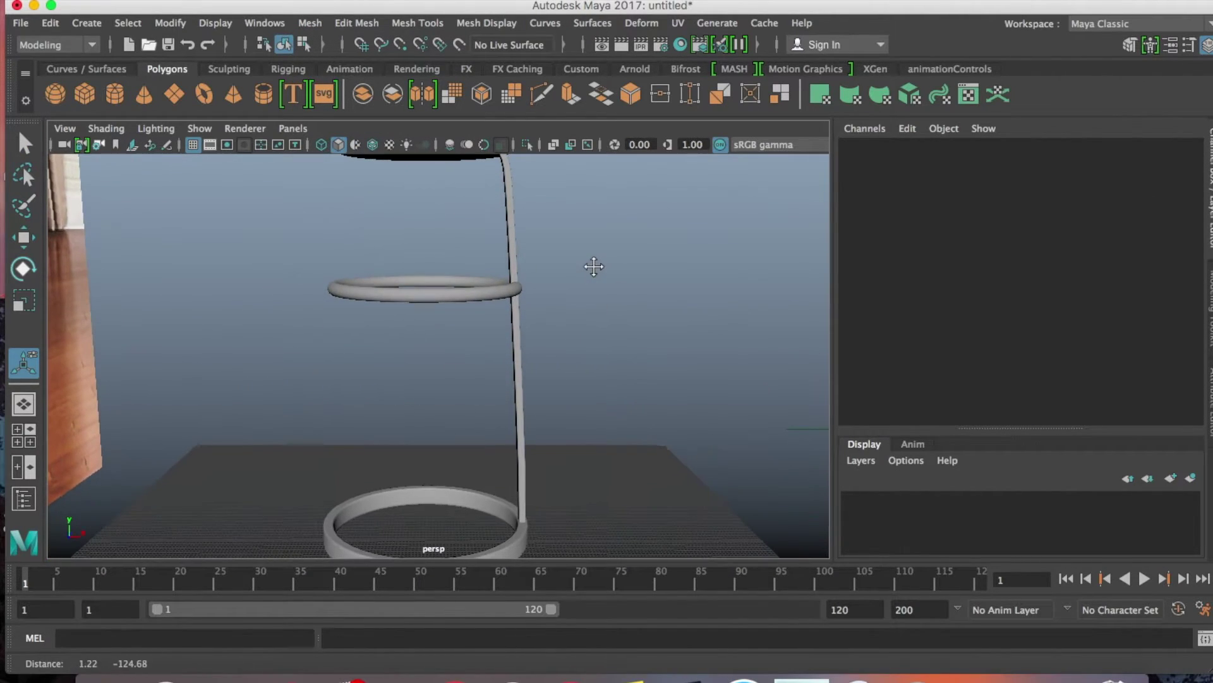
{"action": "left_click_drag", "start_coordinate": [601, 285], "coordinate": [284, 318], "text": "alt"}
{"action": "scroll", "coordinate": [606, 306], "scroll_direction": "down", "scroll_amount": 2}
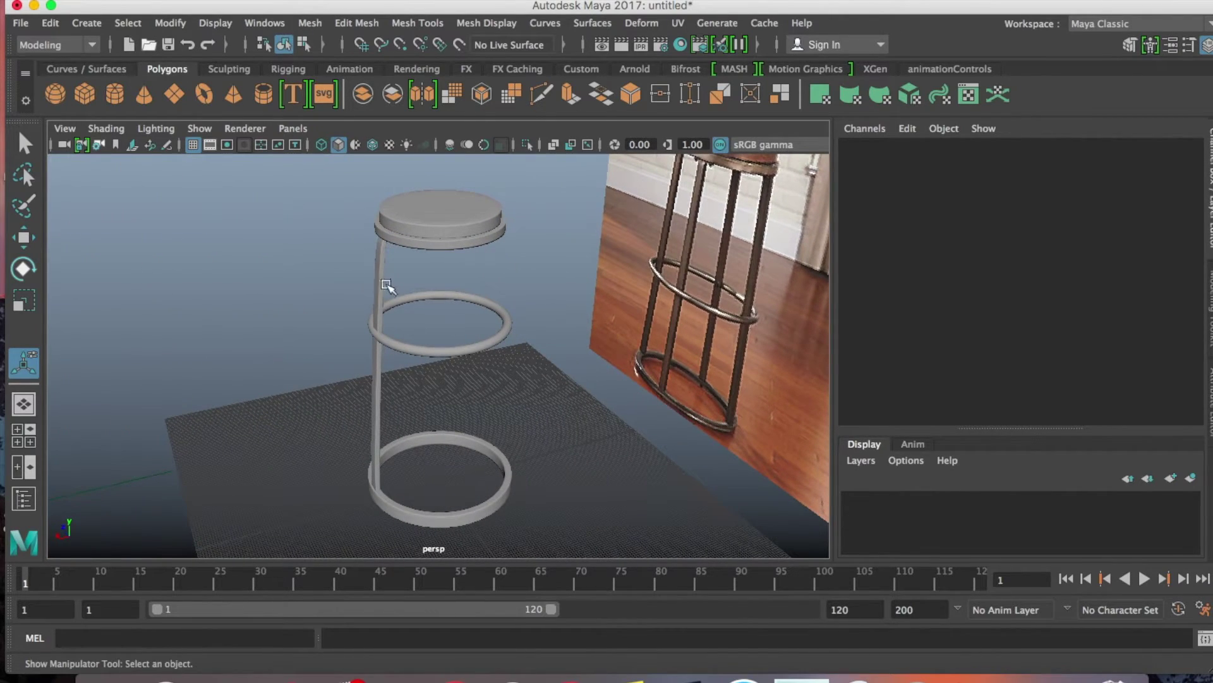
- In the top wireframe view, move the leg's pivot to the grid origin at the stool's centre
{"action": "key", "text": "space"}
{"action": "left_click_drag", "start_coordinate": [415, 284], "coordinate": [360, 281]}
{"action": "key", "text": "4"}
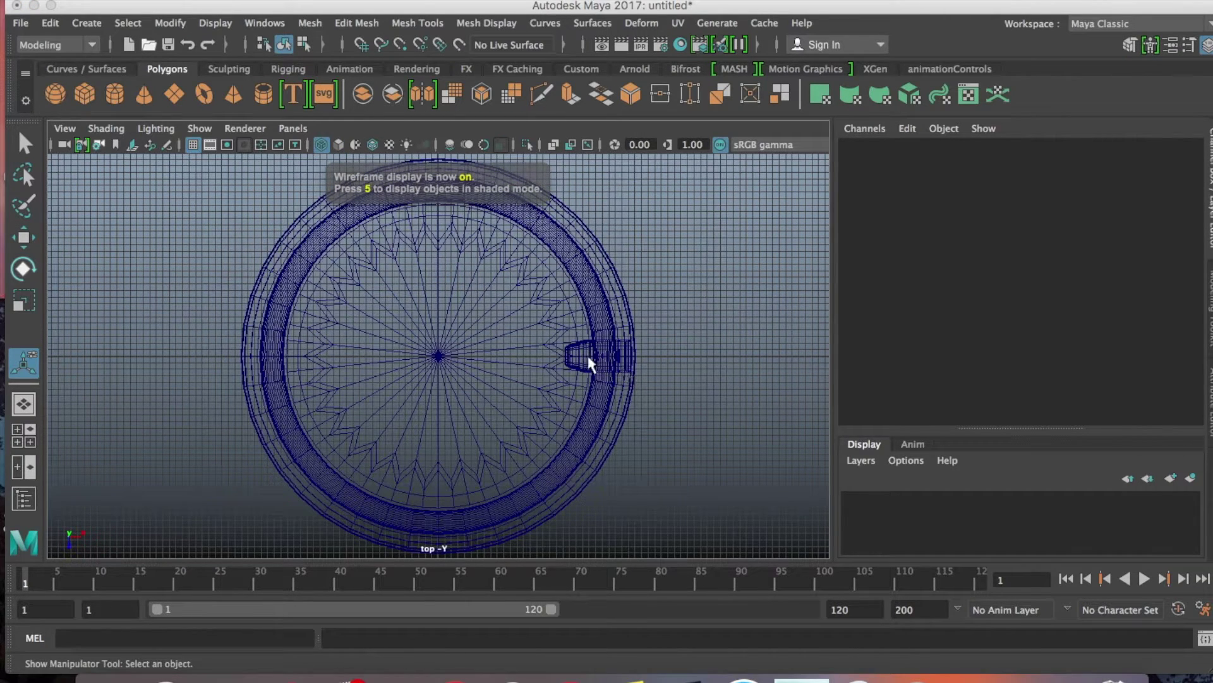
{"action": "left_click", "coordinate": [589, 364]}
{"action": "left_click", "coordinate": [625, 357]}
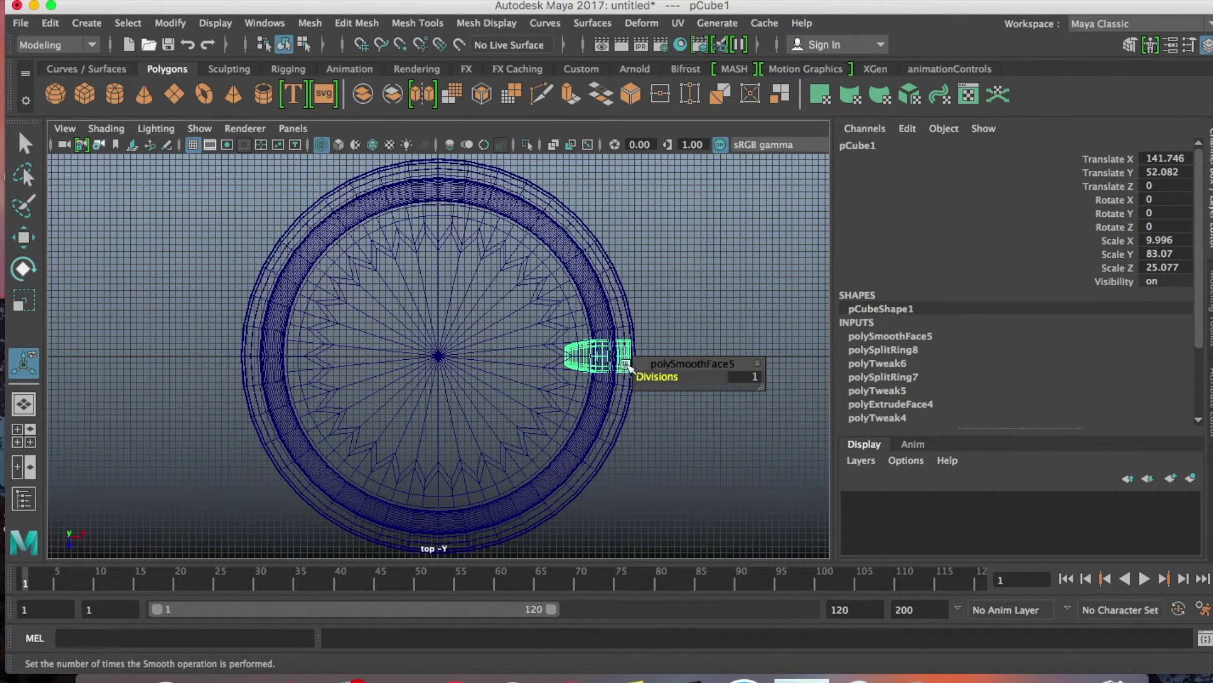
{"action": "key", "text": "w"}
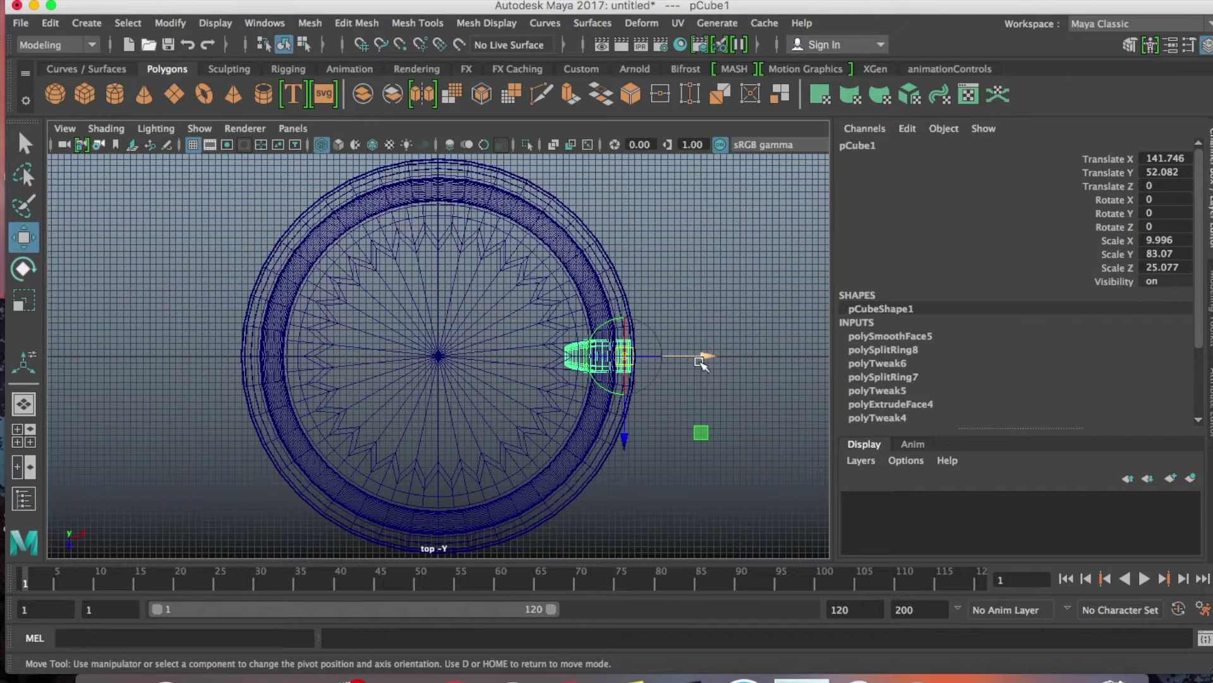
{"action": "left_click_drag", "start_coordinate": [708, 358], "coordinate": [573, 358]}
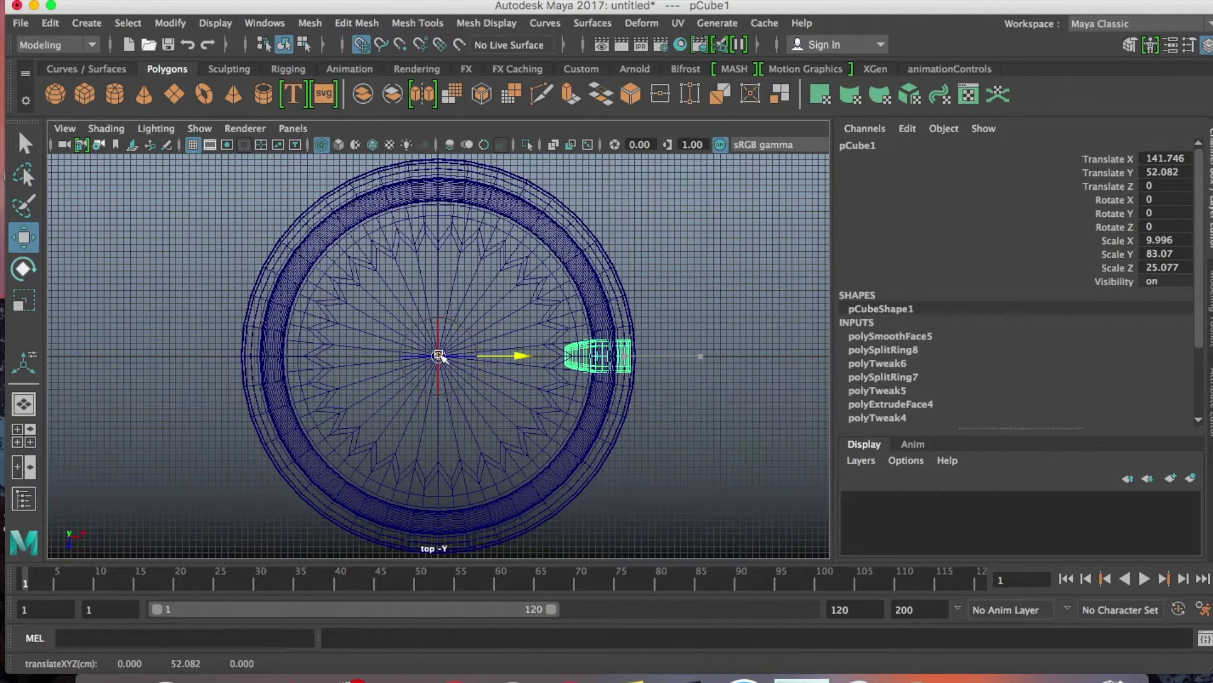
- Duplicate the leg rotated 90 degrees about Y, and repeat the duplication until four legs are evenly spaced around the rings
{"action": "scroll", "coordinate": [555, 380], "scroll_direction": "down", "scroll_amount": 5}
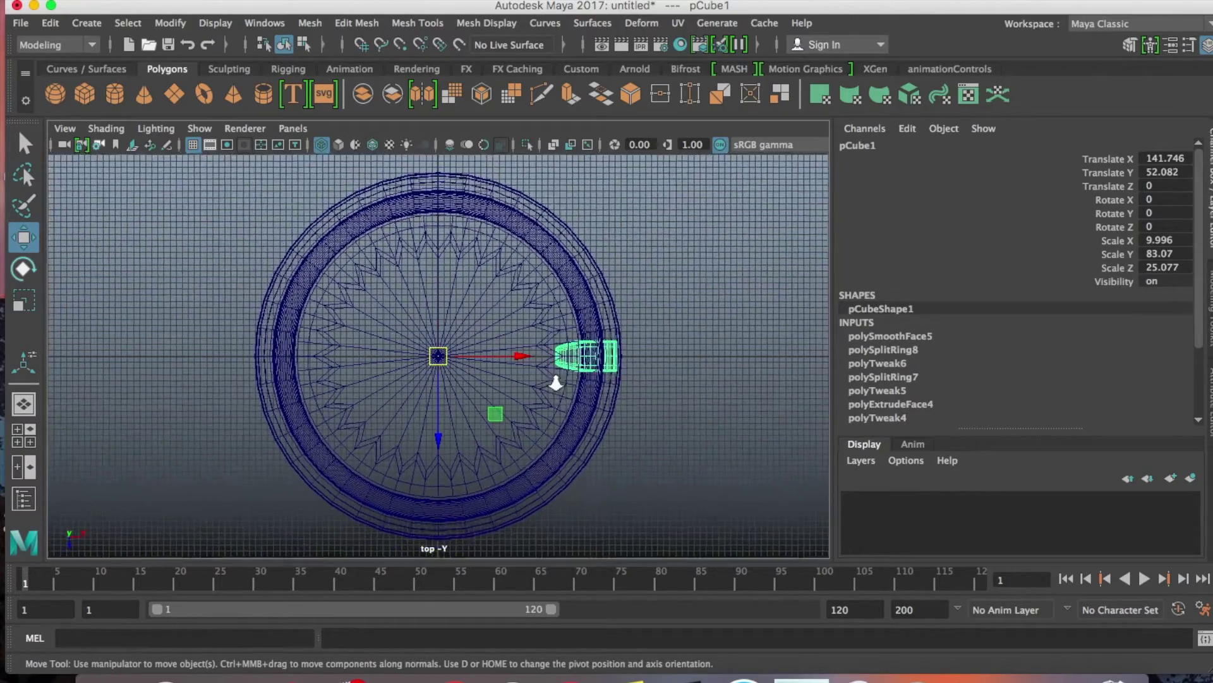
{"action": "scroll", "coordinate": [597, 290], "scroll_direction": "down", "scroll_amount": 3}
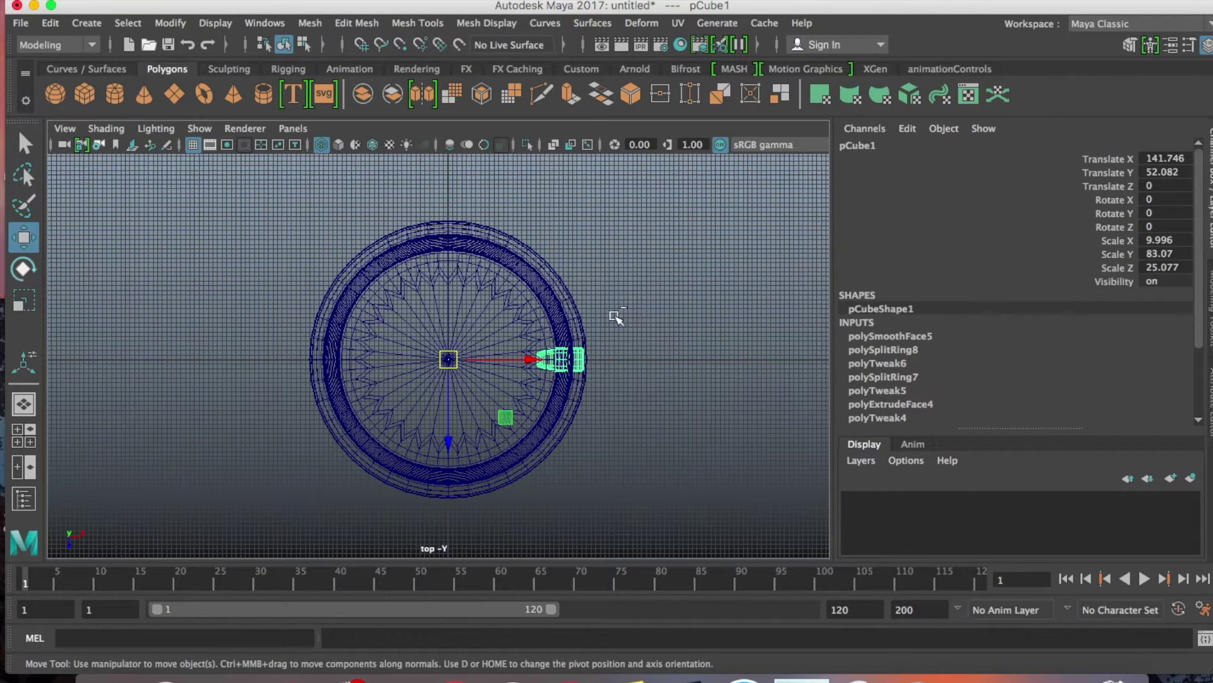
{"action": "key", "text": "ctrl+d"}
{"action": "key", "text": "e"}
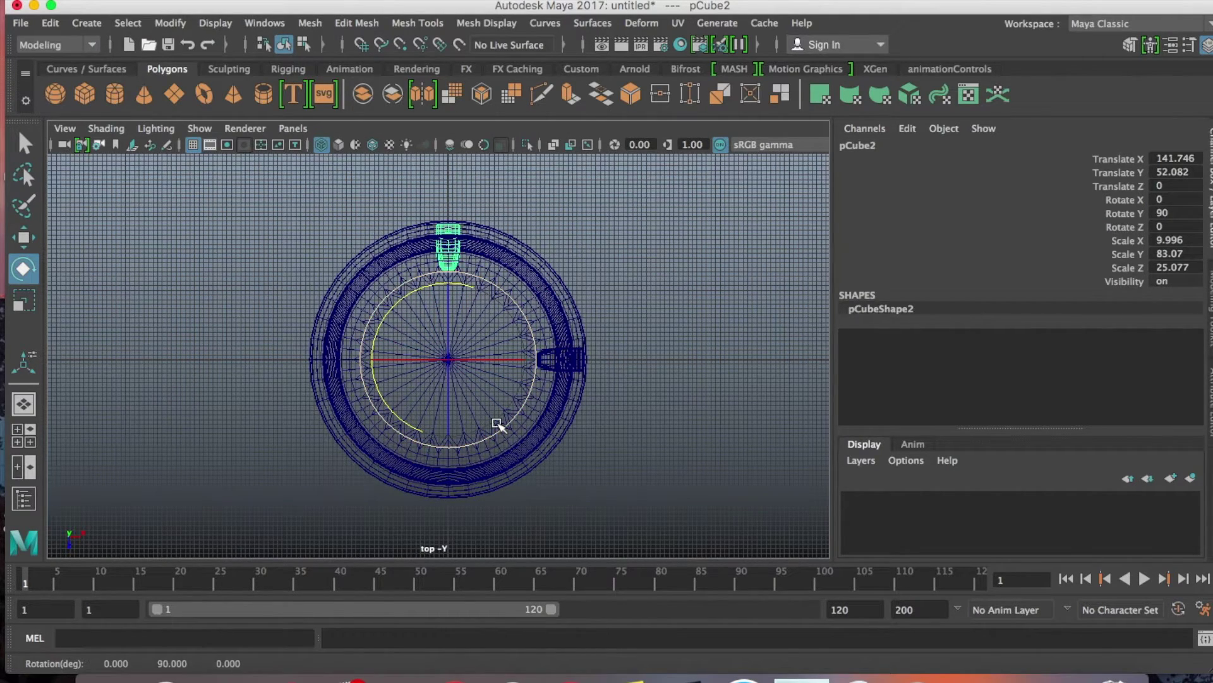
{"action": "key", "text": "shift+d"}
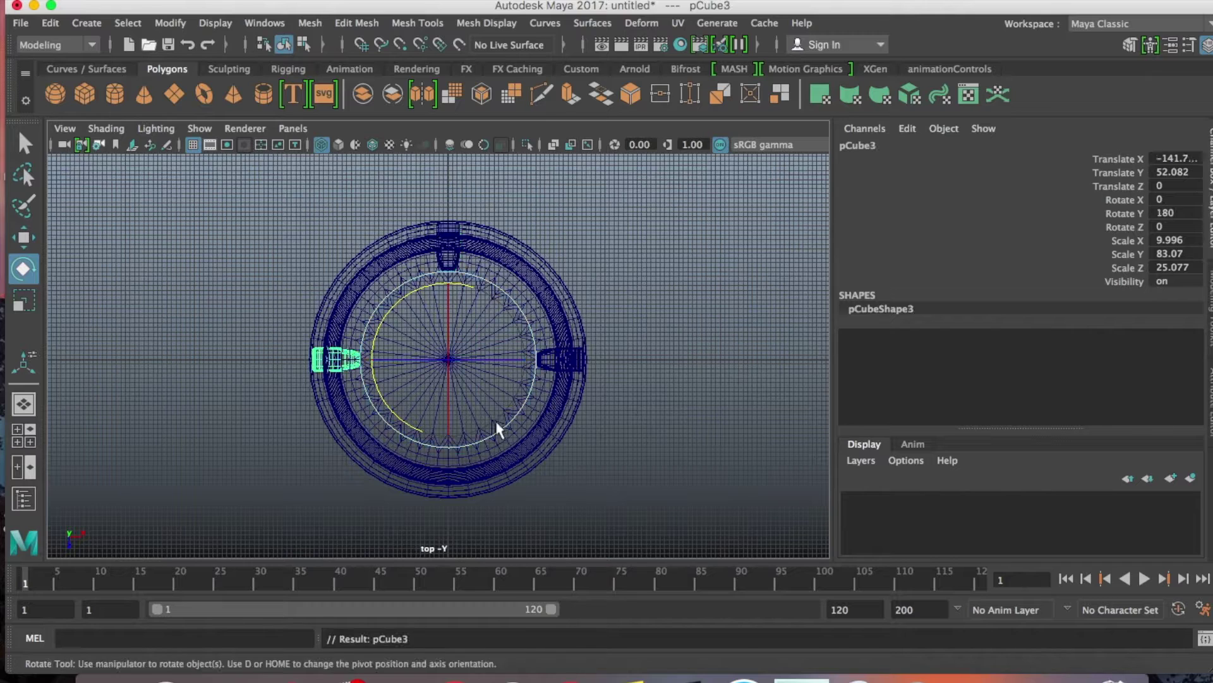
{"action": "key", "text": "q"}
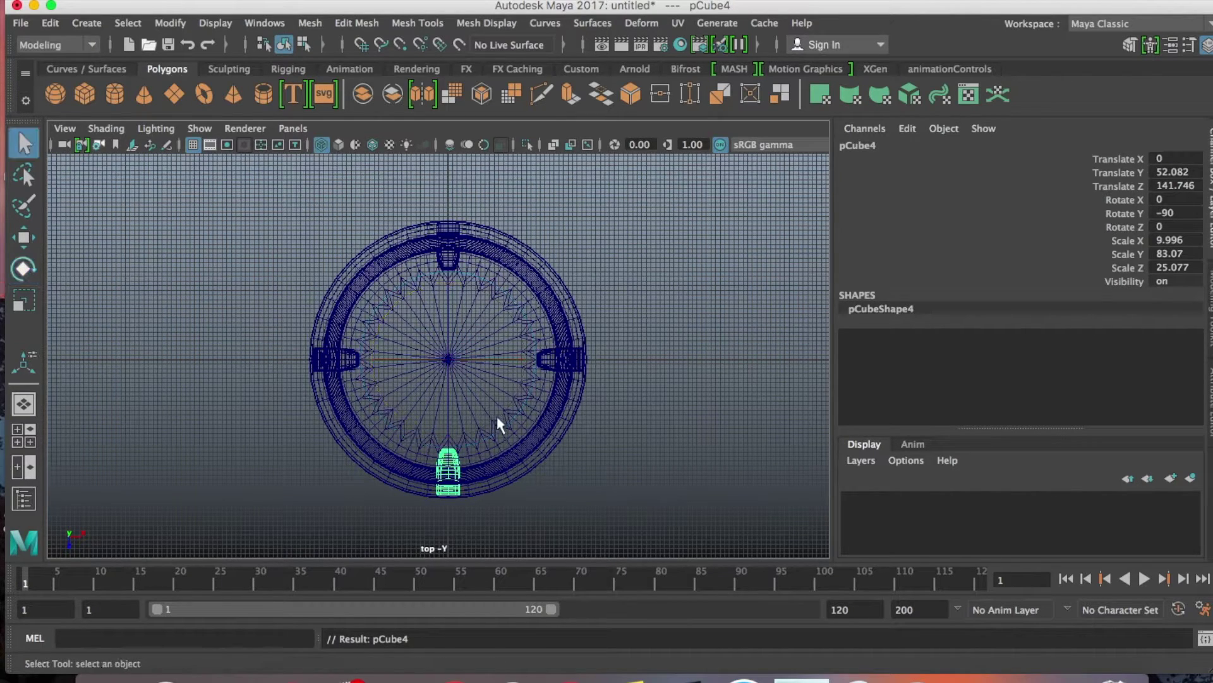
- Return to the shaded perspective view and compare the four-legged stool with the reference image
{"action": "key", "text": "space"}
{"action": "left_click_drag", "start_coordinate": [492, 378], "coordinate": [494, 336]}
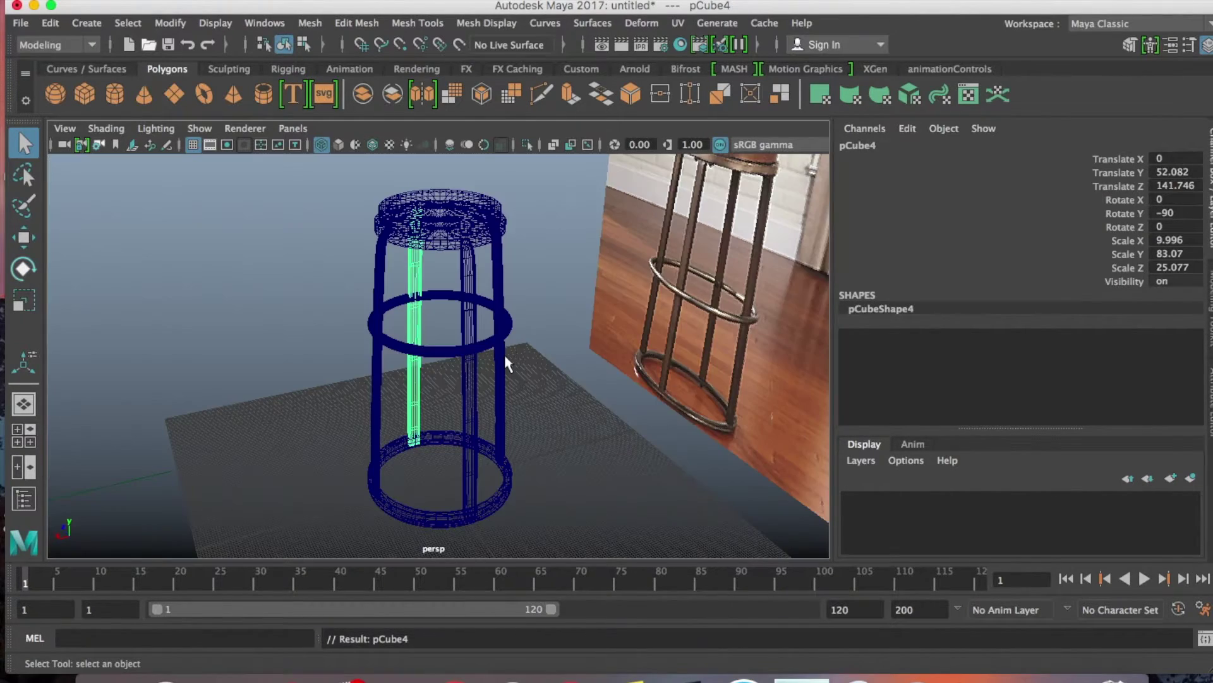
{"action": "key", "text": "5"}
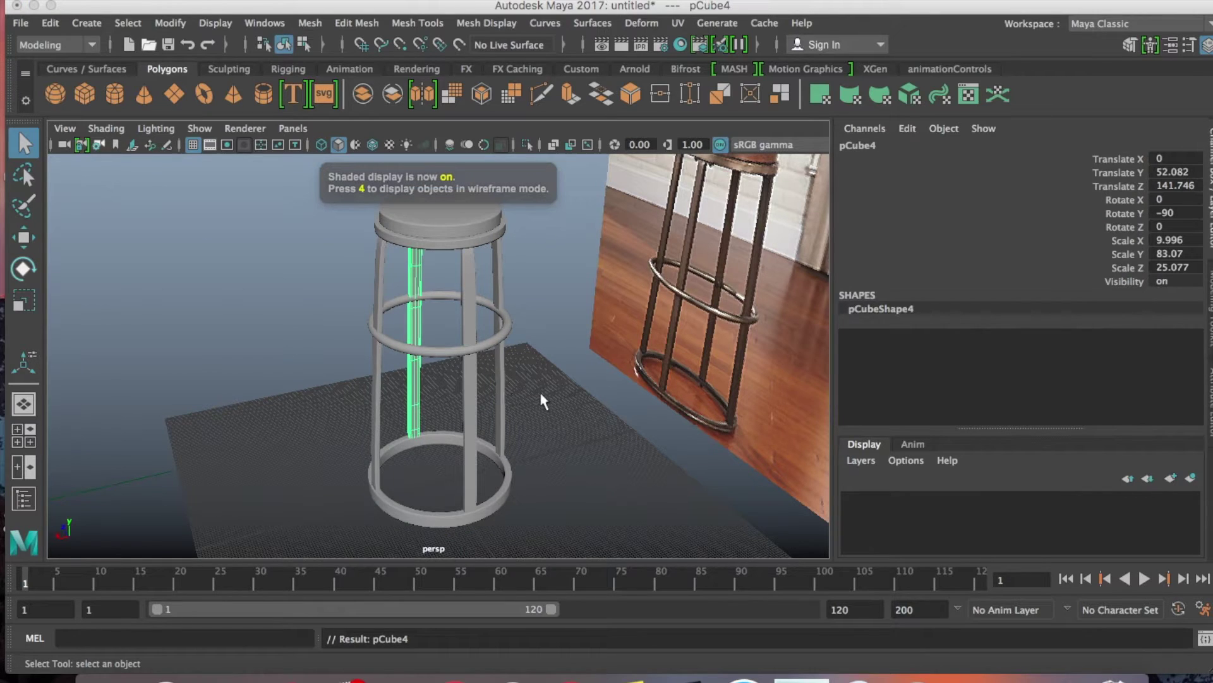
{"action": "mouse_move", "coordinate": [534, 403]}
{"action": "left_mouse_down", "text": "alt"}
{"action": "mouse_move", "coordinate": [532, 385]}
{"action": "mouse_move", "coordinate": [442, 379]}
{"action": "mouse_move", "coordinate": [617, 374]}
{"action": "mouse_move", "coordinate": [491, 416]}
{"action": "mouse_move", "coordinate": [651, 414]}
{"action": "mouse_move", "coordinate": [503, 419]}
{"action": "left_mouse_up", "text": "alt"}
{"action": "left_click", "coordinate": [497, 422]}
{"action": "left_click_drag", "start_coordinate": [405, 419], "coordinate": [529, 308], "text": "alt"}
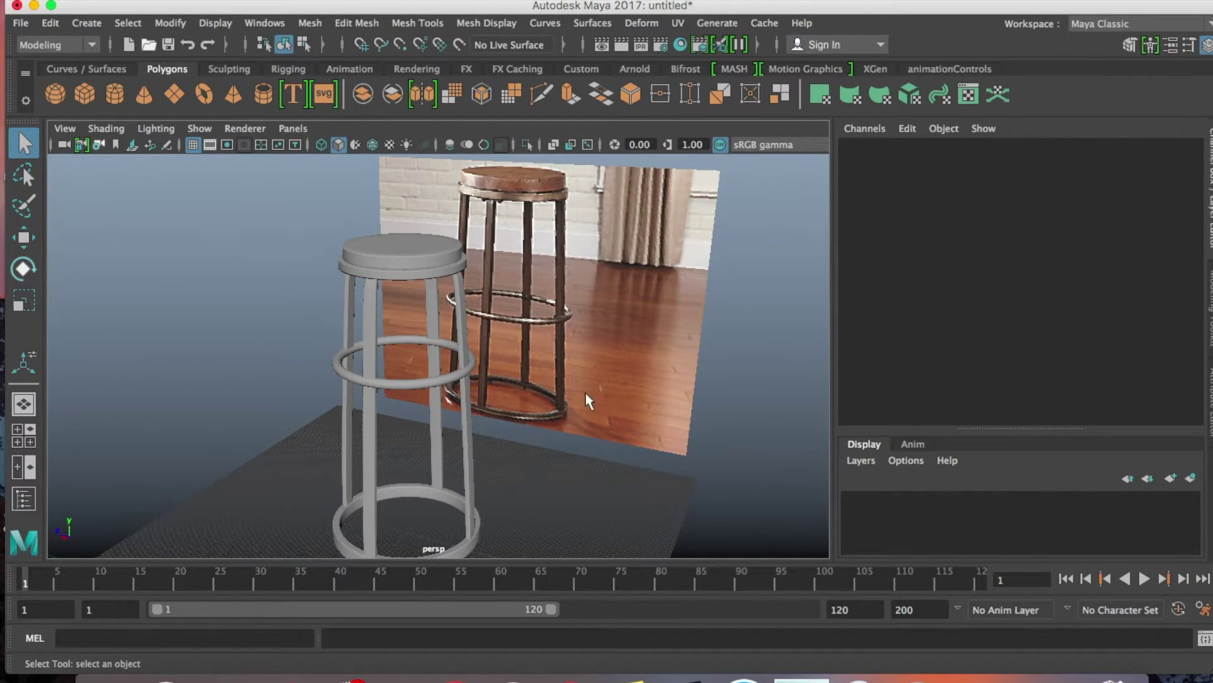
{"action": "left_click_drag", "start_coordinate": [542, 310], "coordinate": [481, 272], "text": "alt"}
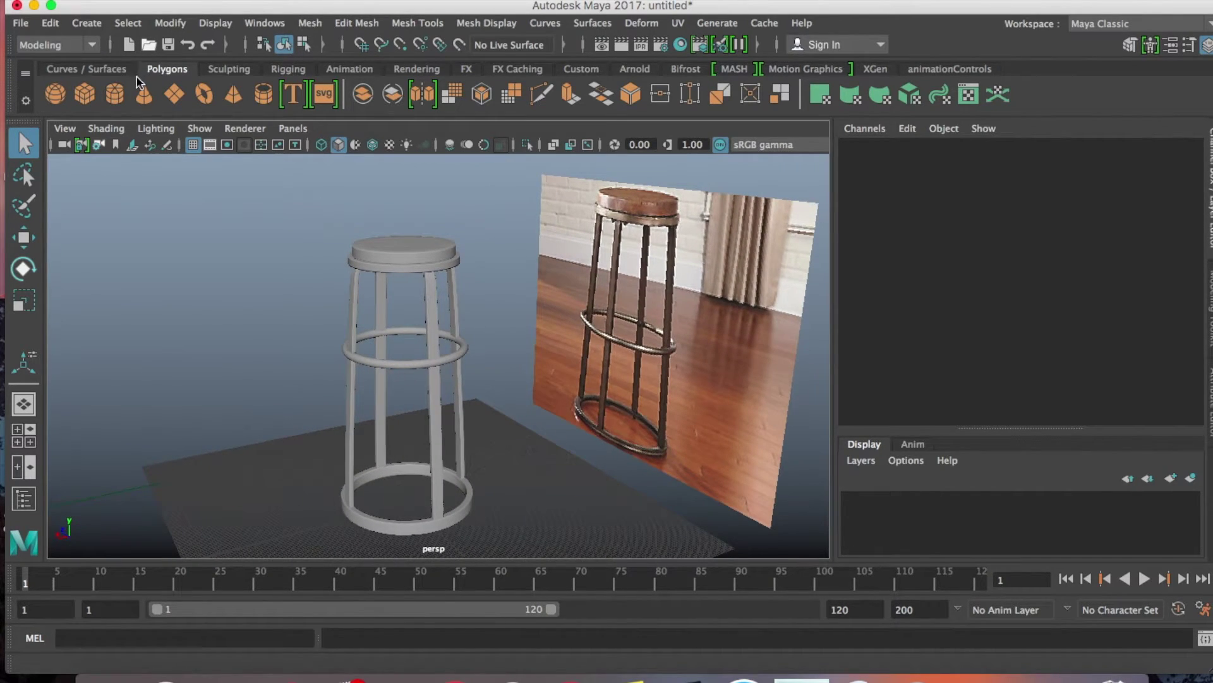
- Create a polygon sphere scaled uniformly to about 93.5 and raise it above the seat to about 819.9 in Y
{"action": "left_click", "coordinate": [56, 95]}
{"action": "key", "text": "r"}
{"action": "left_click_drag", "start_coordinate": [409, 504], "coordinate": [447, 484]}
{"action": "key", "text": "w"}
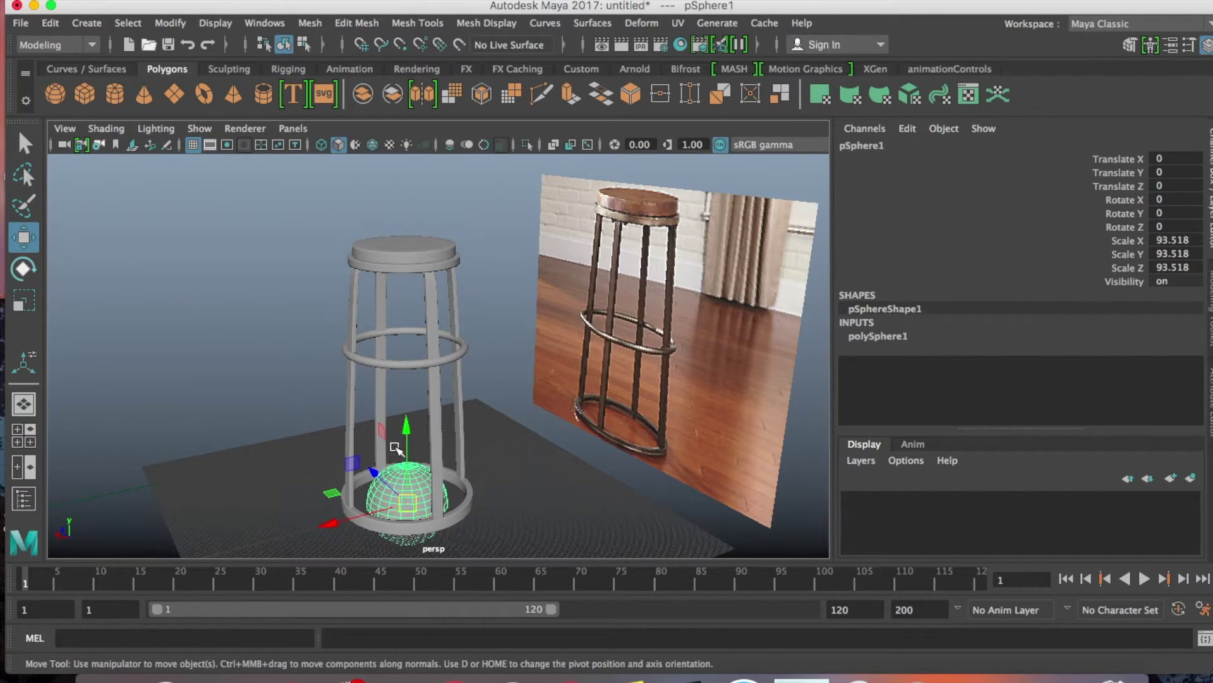
{"action": "left_click_drag", "start_coordinate": [406, 449], "coordinate": [404, 117]}
{"action": "middle_click_drag", "start_coordinate": [467, 127], "coordinate": [469, 234], "text": "alt"}
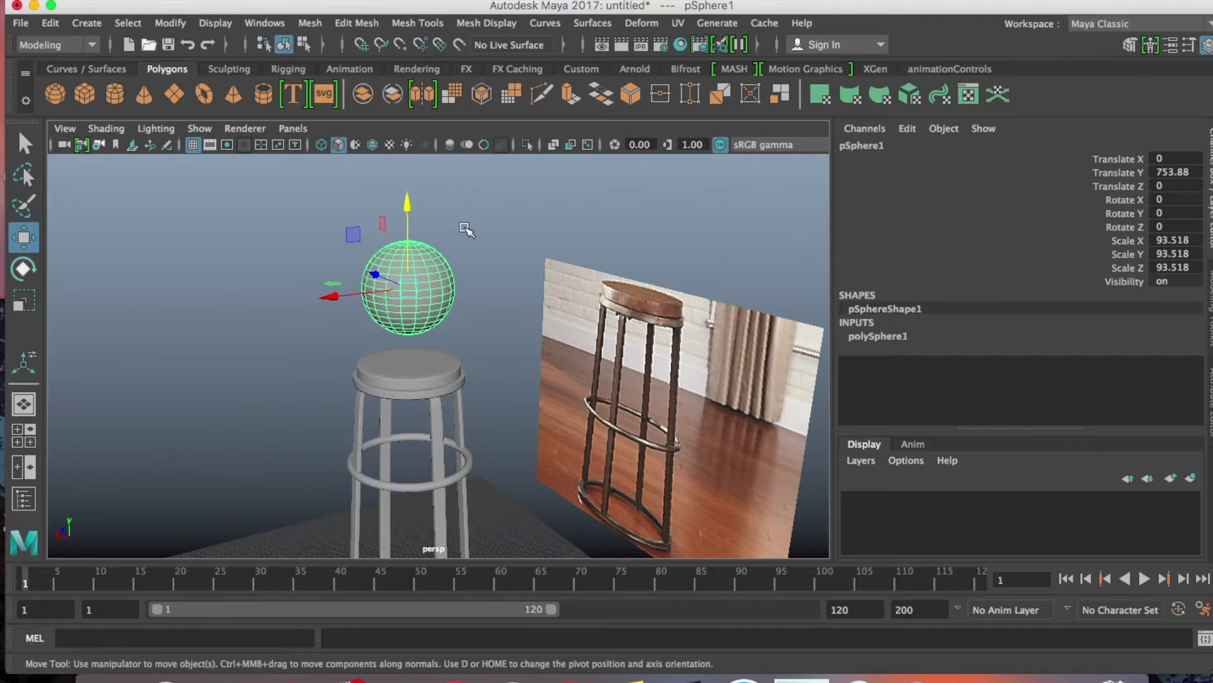
{"action": "left_click_drag", "start_coordinate": [407, 214], "coordinate": [419, 188]}
- Delete the lower half of the sphere's faces in the front view and return to object mode
{"action": "key", "text": "space"}
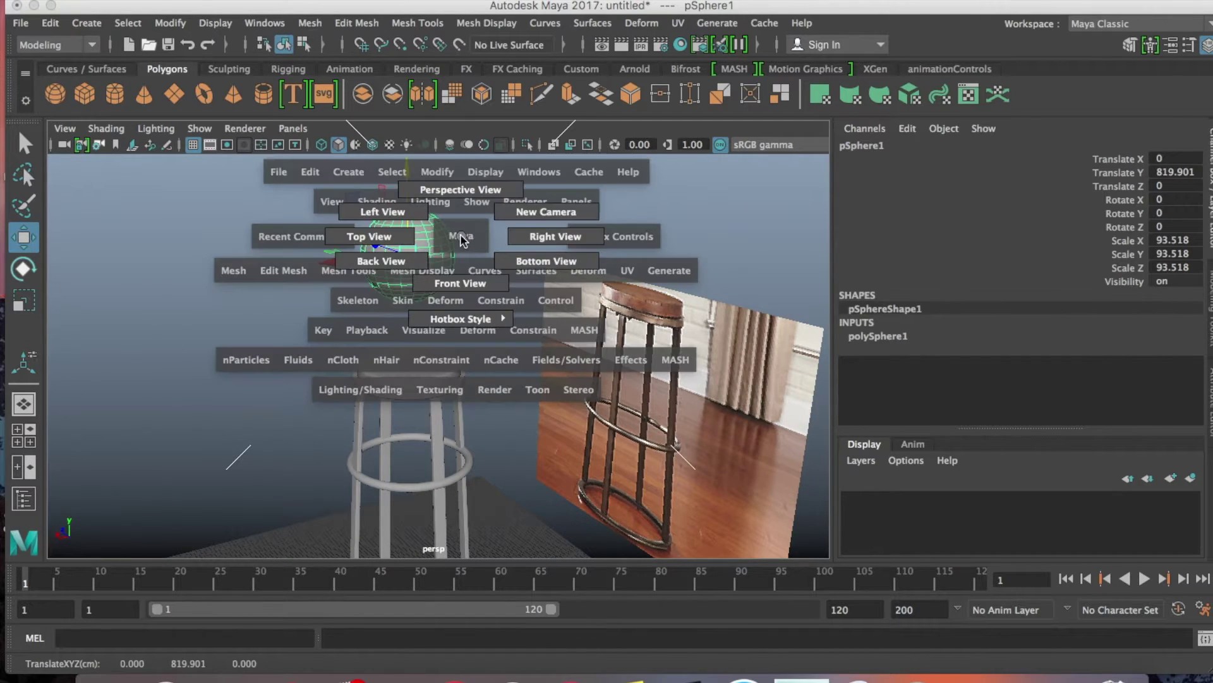
{"action": "left_click_drag", "start_coordinate": [463, 285], "coordinate": [463, 283]}
{"action": "key", "text": "f"}
{"action": "scroll", "coordinate": [544, 332], "scroll_direction": "down", "scroll_amount": 5}
{"action": "scroll", "coordinate": [547, 338], "scroll_direction": "down", "scroll_amount": 2}
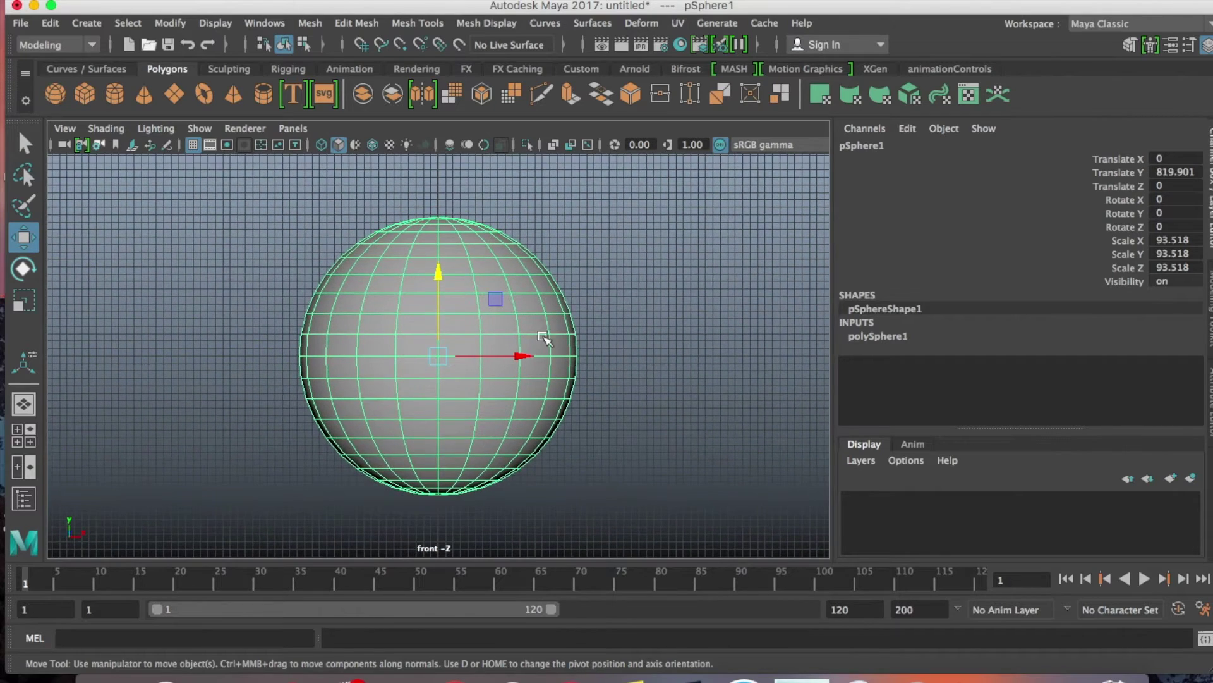
{"action": "right_click_drag", "start_coordinate": [375, 256], "coordinate": [377, 298]}
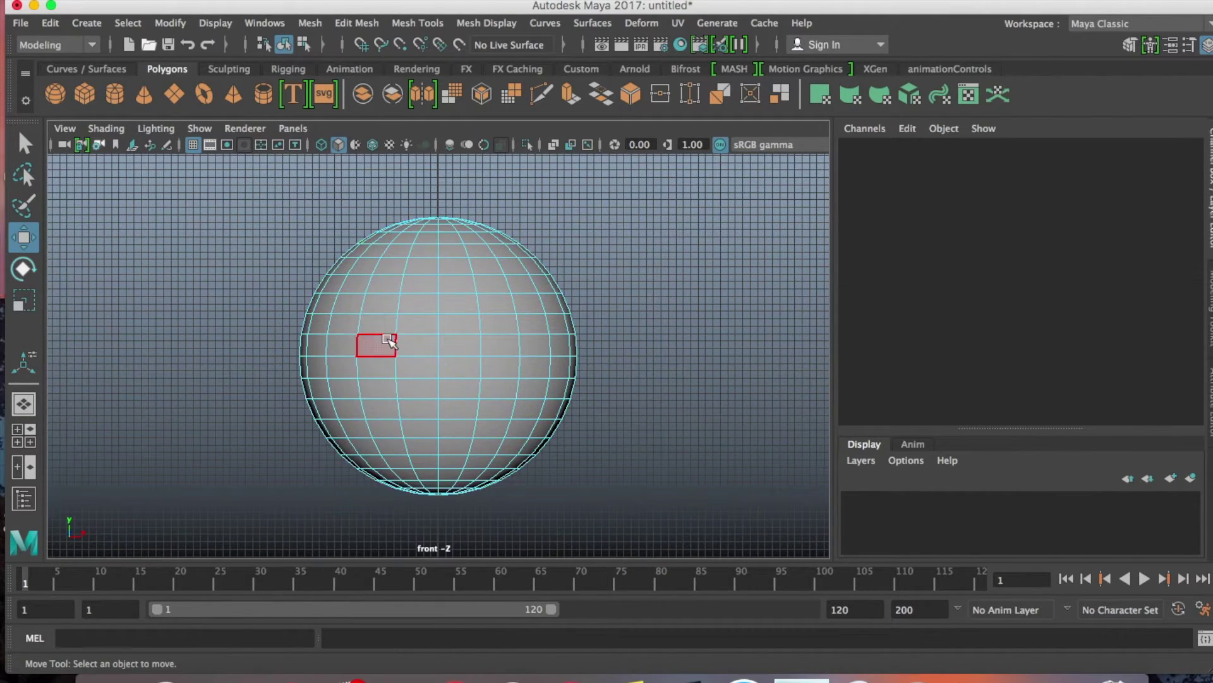
{"action": "left_click_drag", "start_coordinate": [258, 360], "coordinate": [654, 545]}
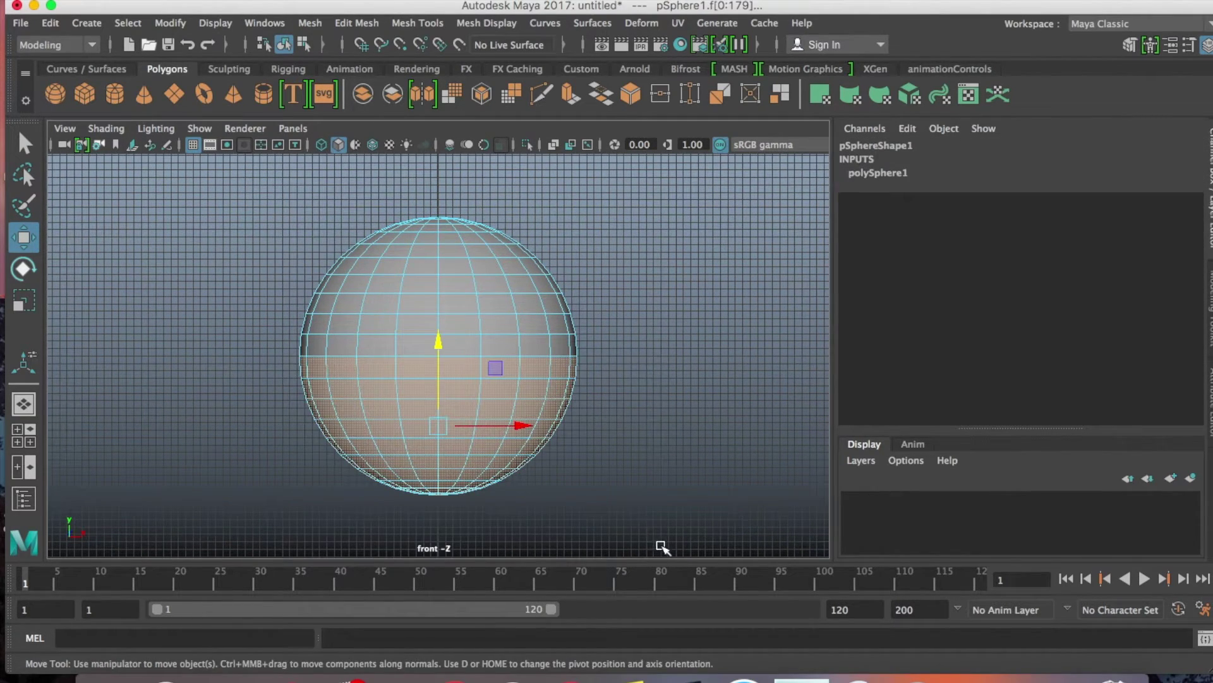
{"action": "key", "text": "Delete"}
{"action": "right_click_drag", "start_coordinate": [418, 254], "coordinate": [460, 233]}
- Flatten the half-sphere to a Y scale of about 69.6 and view it in perspective
{"action": "key", "text": "r"}
{"action": "left_click_drag", "start_coordinate": [439, 283], "coordinate": [441, 300]}
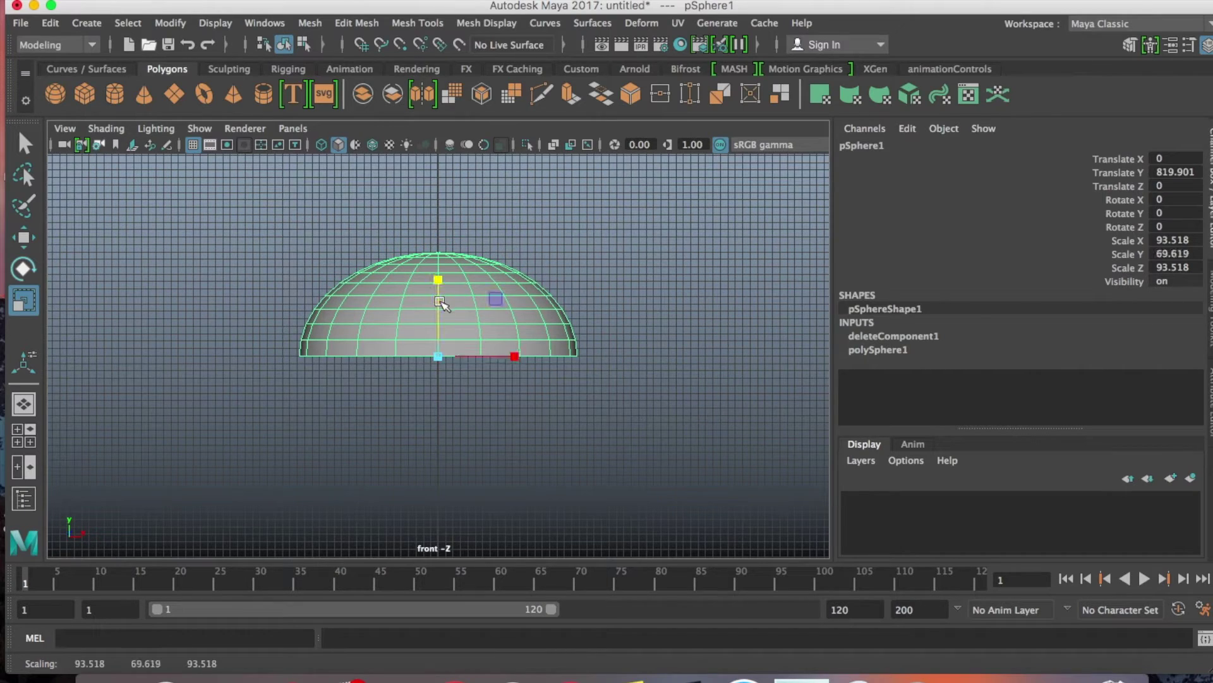
{"action": "key", "text": "q"}
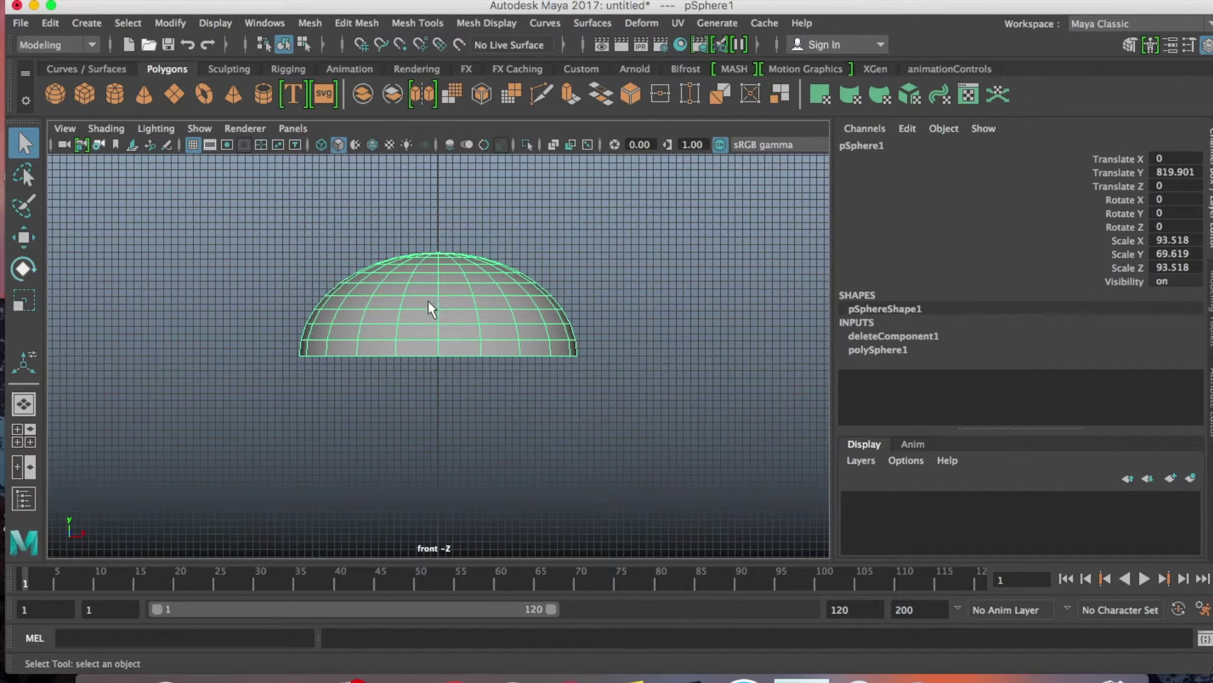
{"action": "key", "text": "space"}
{"action": "left_click_drag", "start_coordinate": [423, 291], "coordinate": [427, 260]}
{"action": "left_click_drag", "start_coordinate": [495, 293], "coordinate": [503, 309], "text": "alt"}
- Create a polygon cube scaled to about 32.1 in X and 131.2 in Y and Z, and raise it to about 886.3 in Y
{"action": "left_click", "coordinate": [90, 101]}
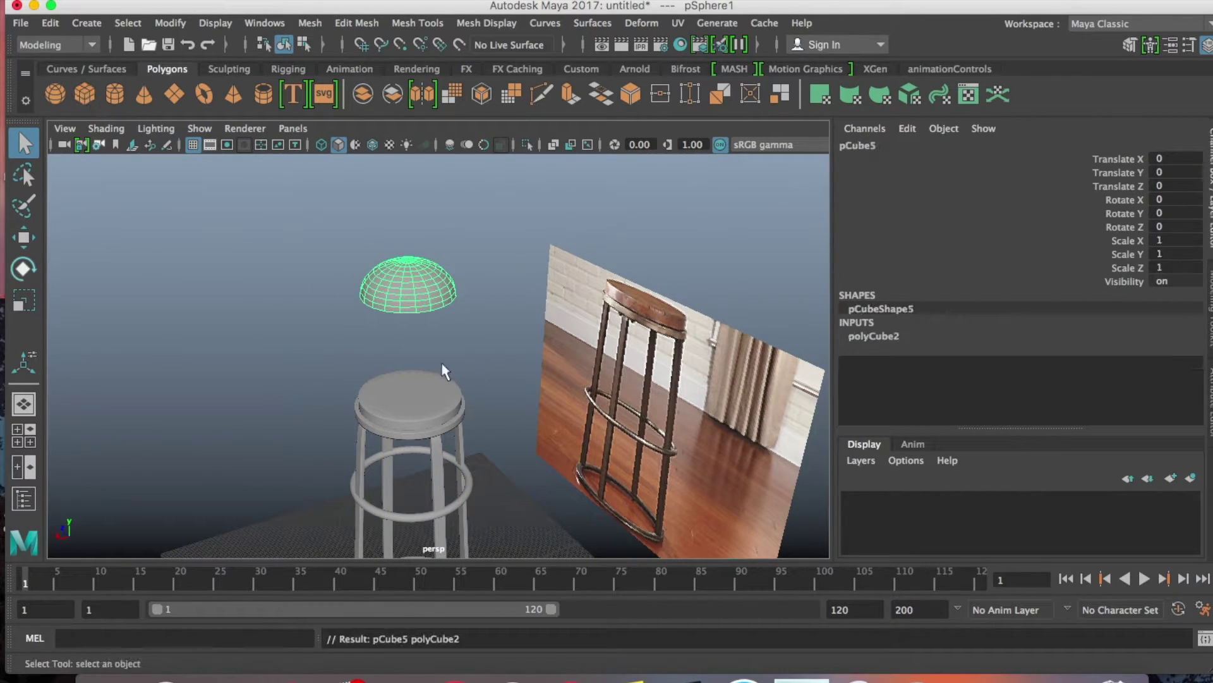
{"action": "left_click_drag", "start_coordinate": [504, 410], "coordinate": [512, 278], "text": "alt"}
{"action": "key", "text": "r"}
{"action": "mouse_move", "coordinate": [422, 471]}
{"action": "left_mouse_down"}
{"action": "mouse_move", "coordinate": [411, 398]}
{"action": "mouse_move", "coordinate": [339, 496]}
{"action": "mouse_move", "coordinate": [403, 484]}
{"action": "left_mouse_up"}
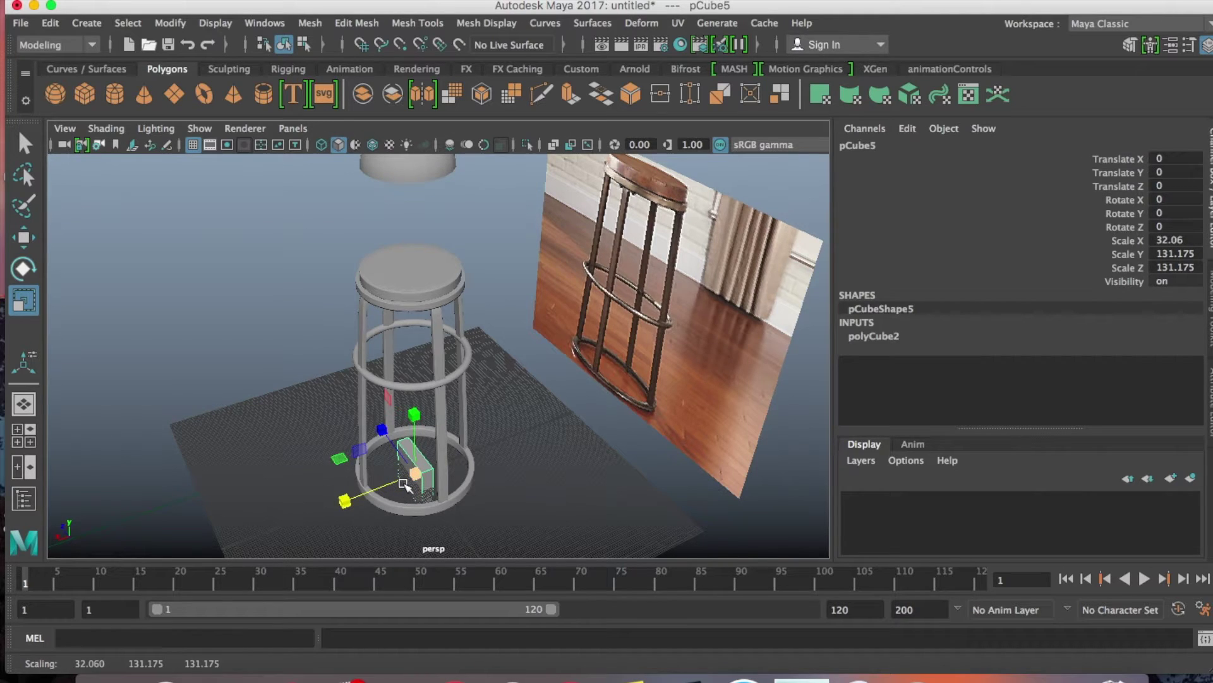
{"action": "key", "text": "w"}
{"action": "left_click_drag", "start_coordinate": [414, 436], "coordinate": [410, 183]}
{"action": "left_click_drag", "start_coordinate": [537, 278], "coordinate": [551, 404], "text": "alt"}
{"action": "mouse_move", "coordinate": [431, 253]}
{"action": "left_mouse_down"}
{"action": "mouse_move", "coordinate": [433, 209]}
{"action": "mouse_move", "coordinate": [402, 251]}
{"action": "mouse_move", "coordinate": [436, 251]}
{"action": "left_mouse_up"}
- In the top view, narrow the block over the dome to about 23.2 in X and shorten it to about 113.7 in Z
{"action": "key", "text": "space"}
{"action": "scroll", "coordinate": [497, 353], "scroll_direction": "up", "scroll_amount": 1}
{"action": "key", "text": "r"}
{"action": "left_click_drag", "start_coordinate": [523, 360], "coordinate": [512, 365]}
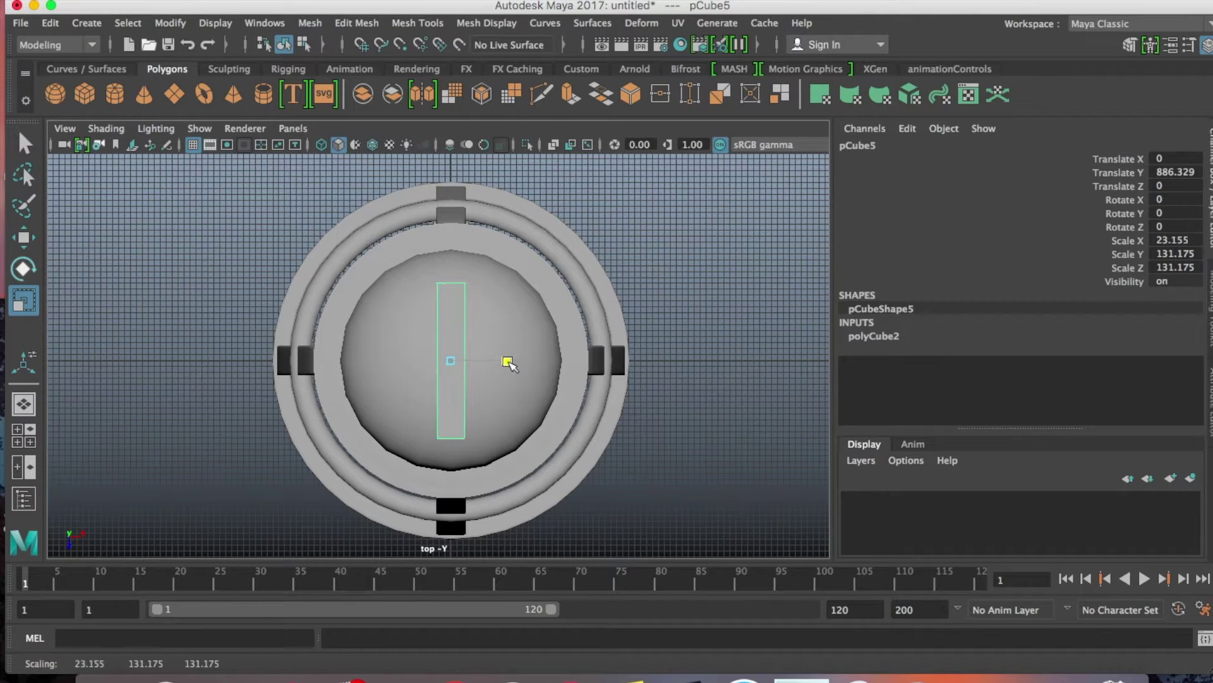
{"action": "mouse_move", "coordinate": [449, 435]}
{"action": "left_mouse_down"}
{"action": "mouse_move", "coordinate": [447, 425]}
{"action": "mouse_move", "coordinate": [450, 435]}
{"action": "left_mouse_up"}
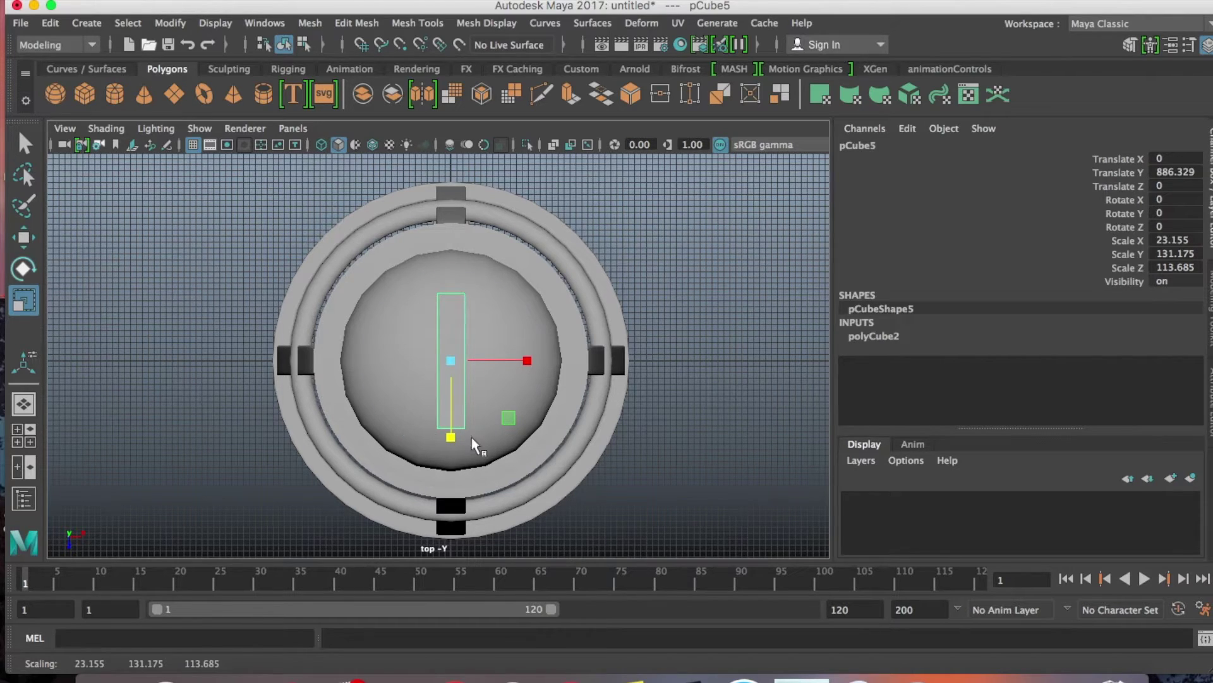
- Rotate the block 45 degrees about Y over the dome and view it in perspective
{"action": "key", "text": "e"}
{"action": "left_click_drag", "start_coordinate": [387, 404], "coordinate": [431, 422]}
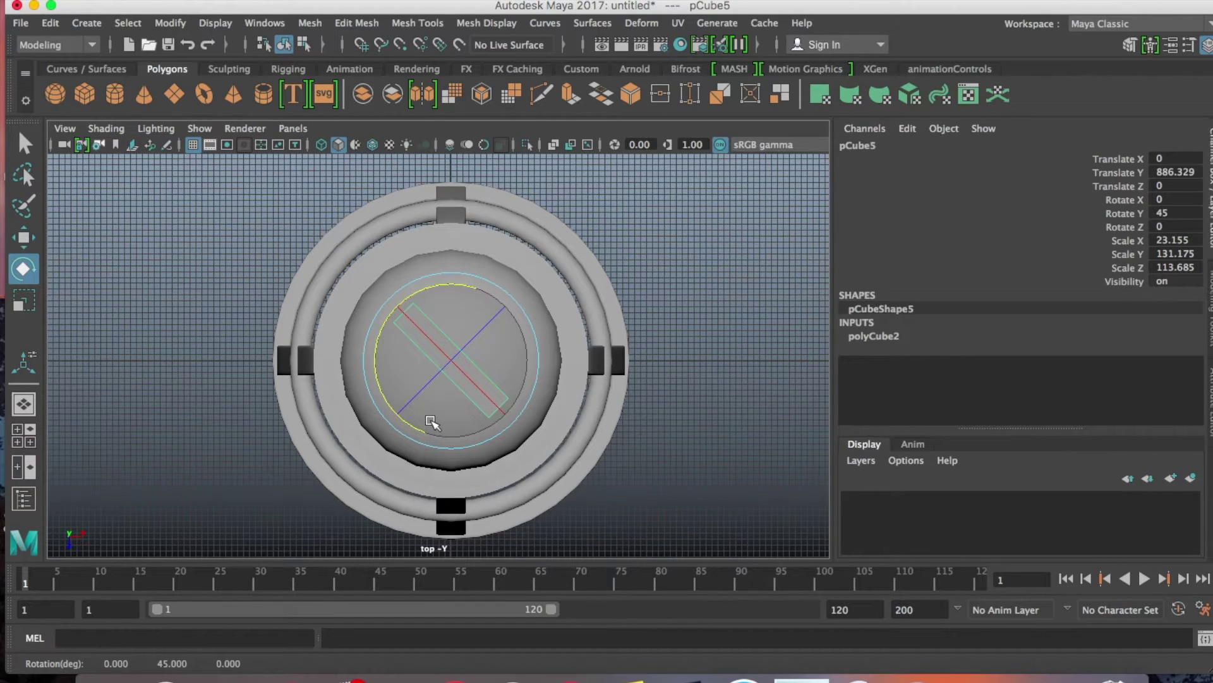
{"action": "key", "text": "w"}
{"action": "key", "text": "space"}
{"action": "left_click_drag", "start_coordinate": [439, 349], "coordinate": [542, 338]}
{"action": "left_click_drag", "start_coordinate": [554, 285], "coordinate": [537, 303], "text": "alt"}
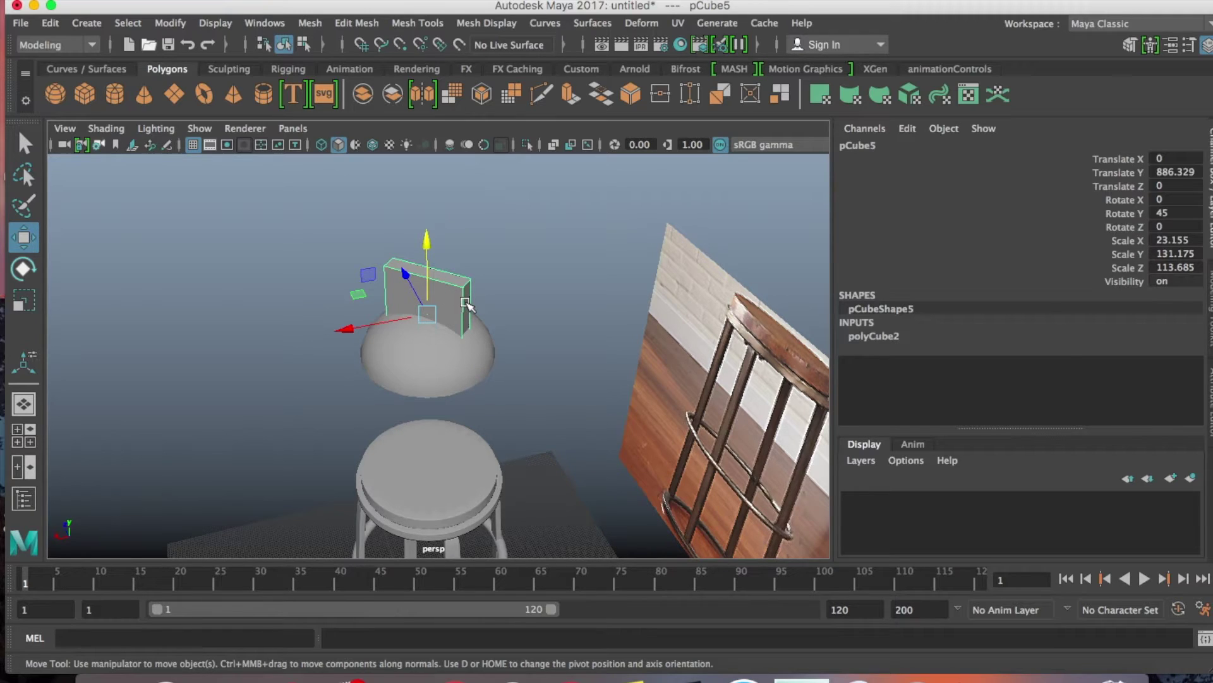
- Duplicate the block over the dome and move the copy clear of it, to about -222.3 in X
{"action": "key", "text": "ctrl+d"}
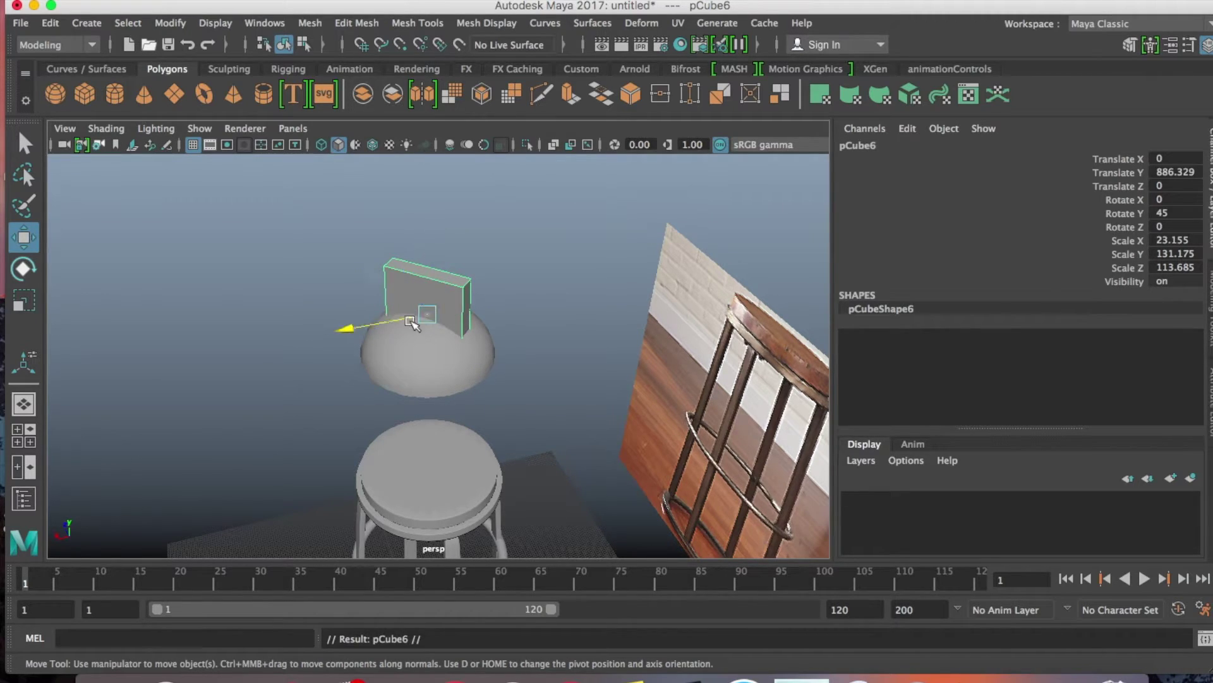
{"action": "left_click_drag", "start_coordinate": [375, 324], "coordinate": [524, 307]}
{"action": "left_click_drag", "start_coordinate": [447, 342], "coordinate": [452, 315], "text": "alt"}
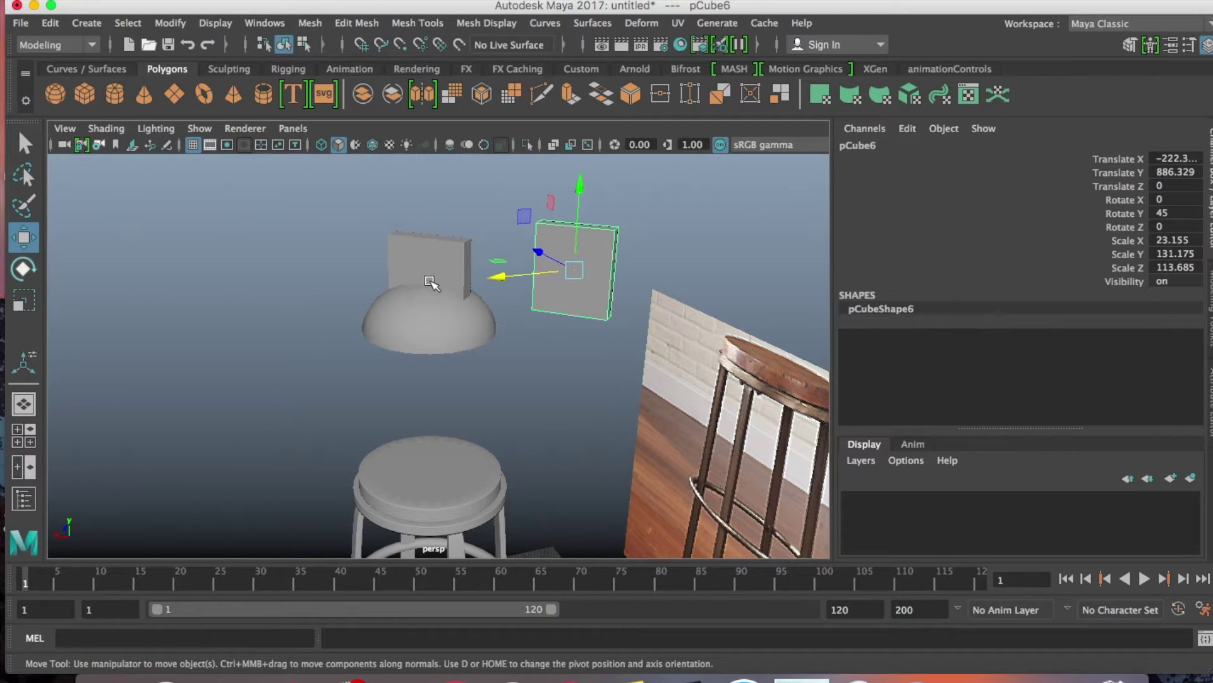
- Subtract the original block from the dome with a Boolean Difference to cut the first slot
{"action": "left_click", "coordinate": [438, 327]}
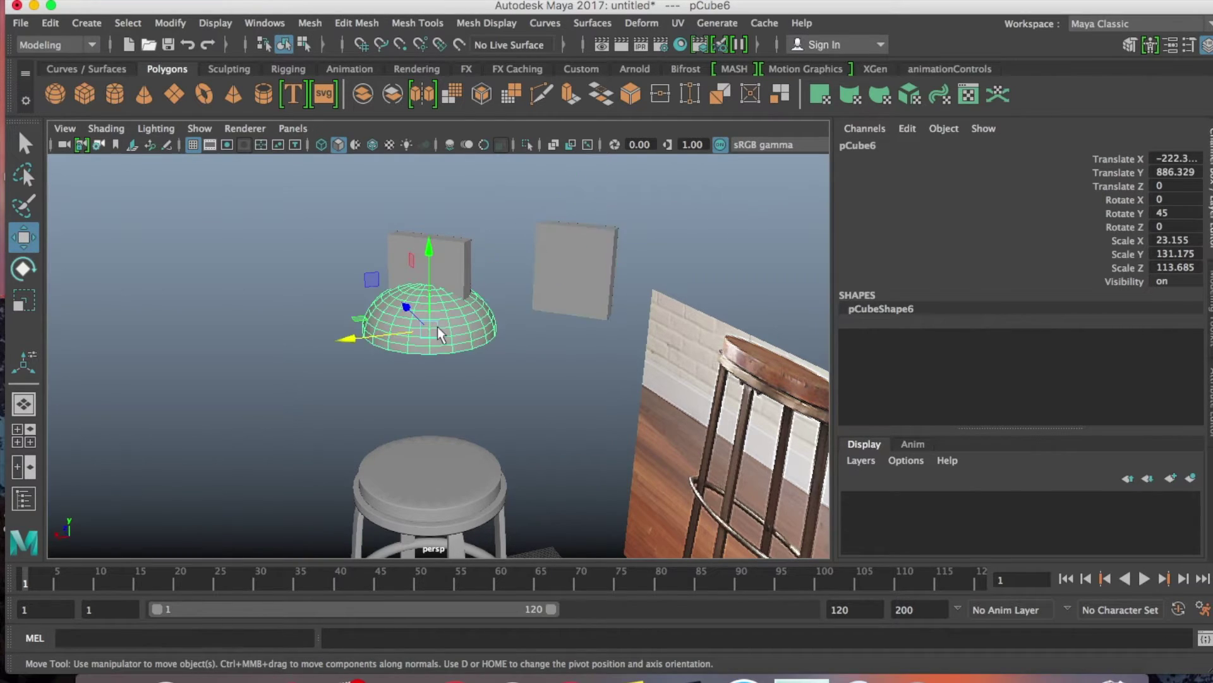
{"action": "left_click", "coordinate": [457, 254]}
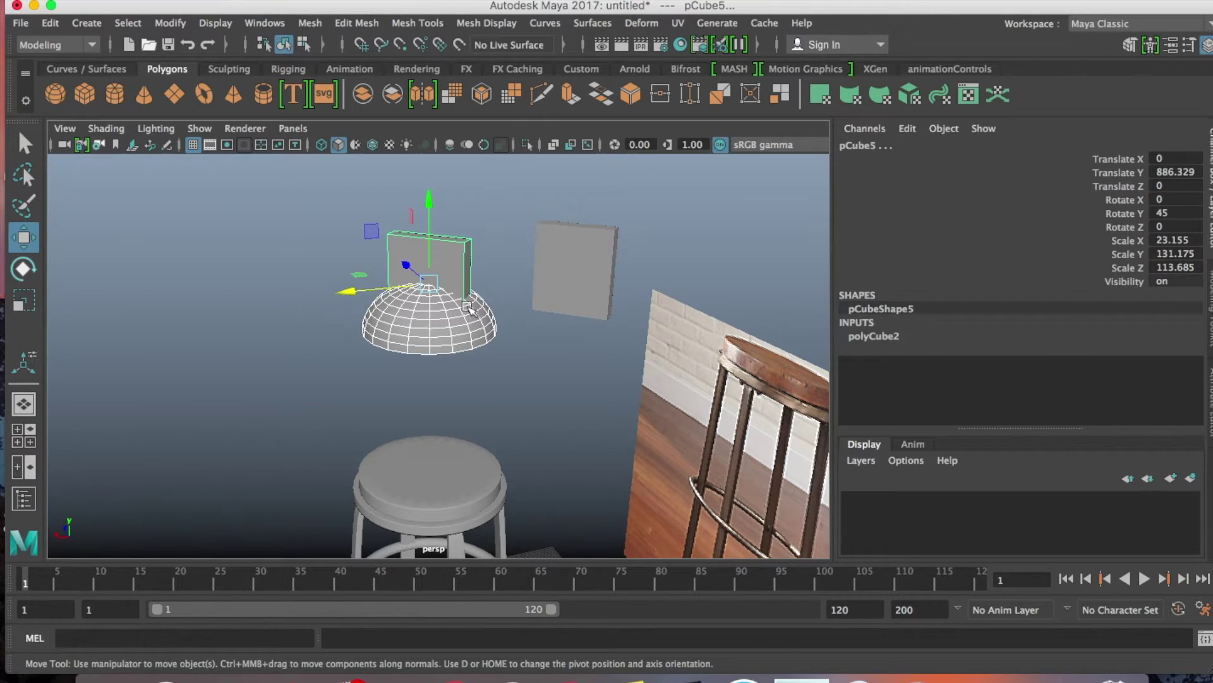
{"action": "left_click", "coordinate": [458, 313]}
{"action": "left_click", "coordinate": [466, 261]}
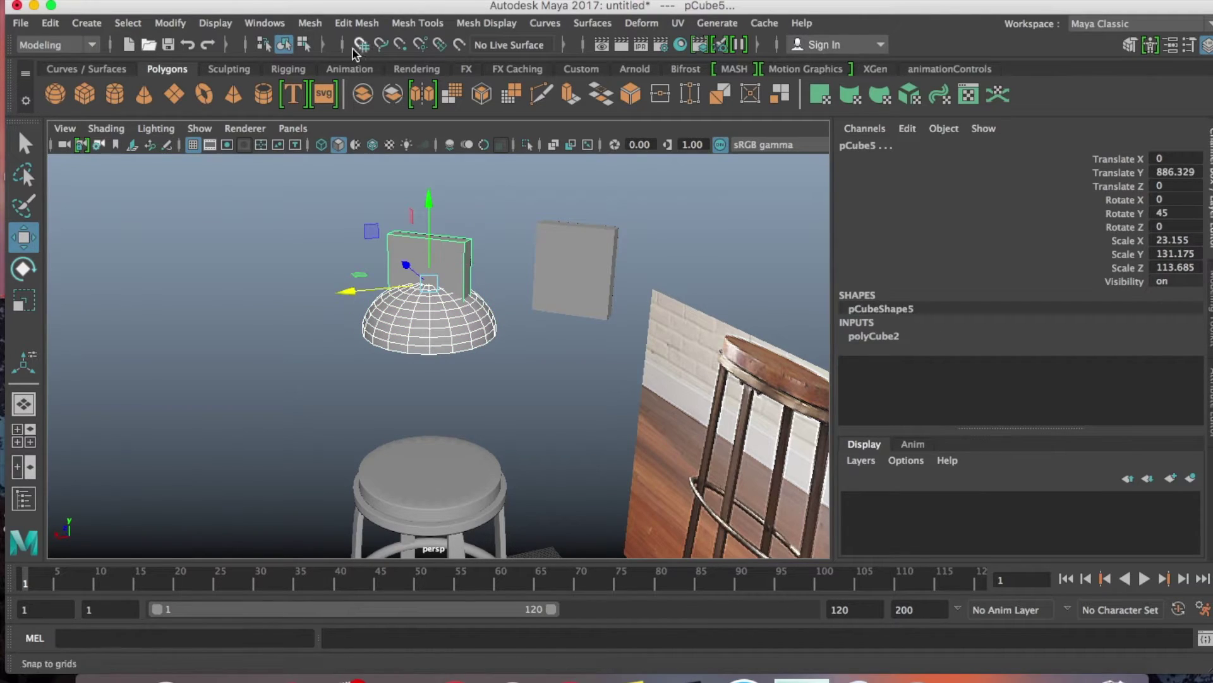
{"action": "left_click", "coordinate": [309, 22]}
{"action": "mouse_move", "coordinate": [414, 66]}
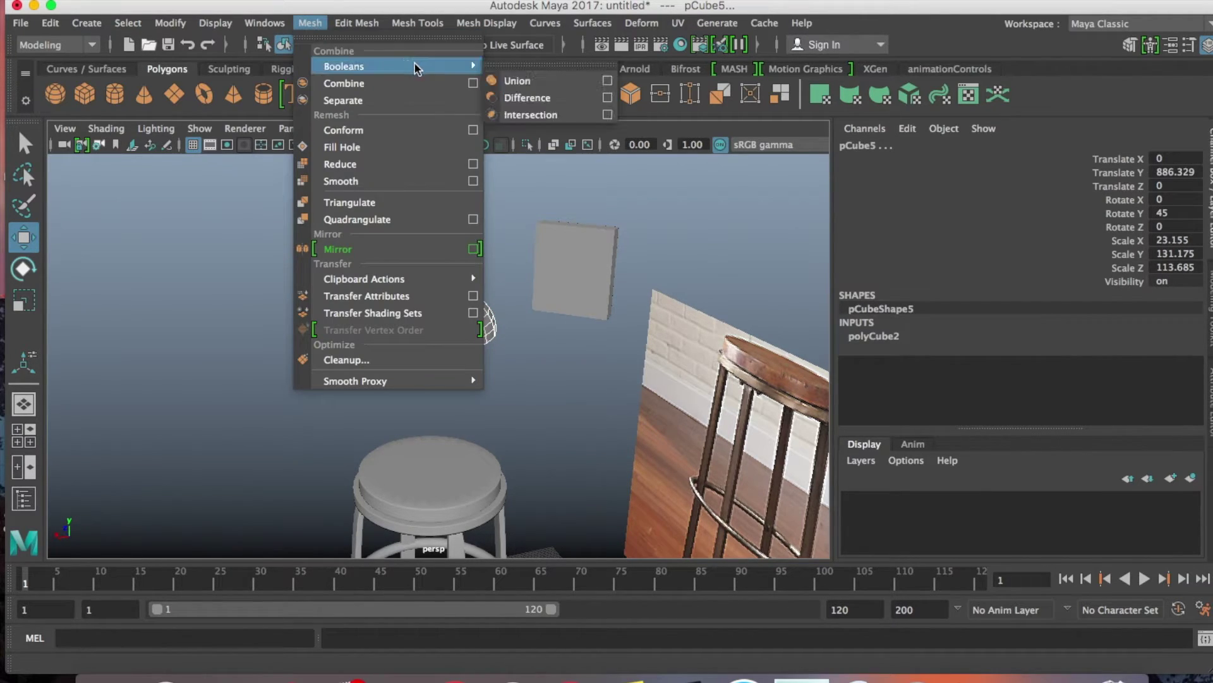
{"action": "left_click", "coordinate": [522, 96]}
{"action": "left_click_drag", "start_coordinate": [505, 304], "coordinate": [412, 378], "text": "alt"}
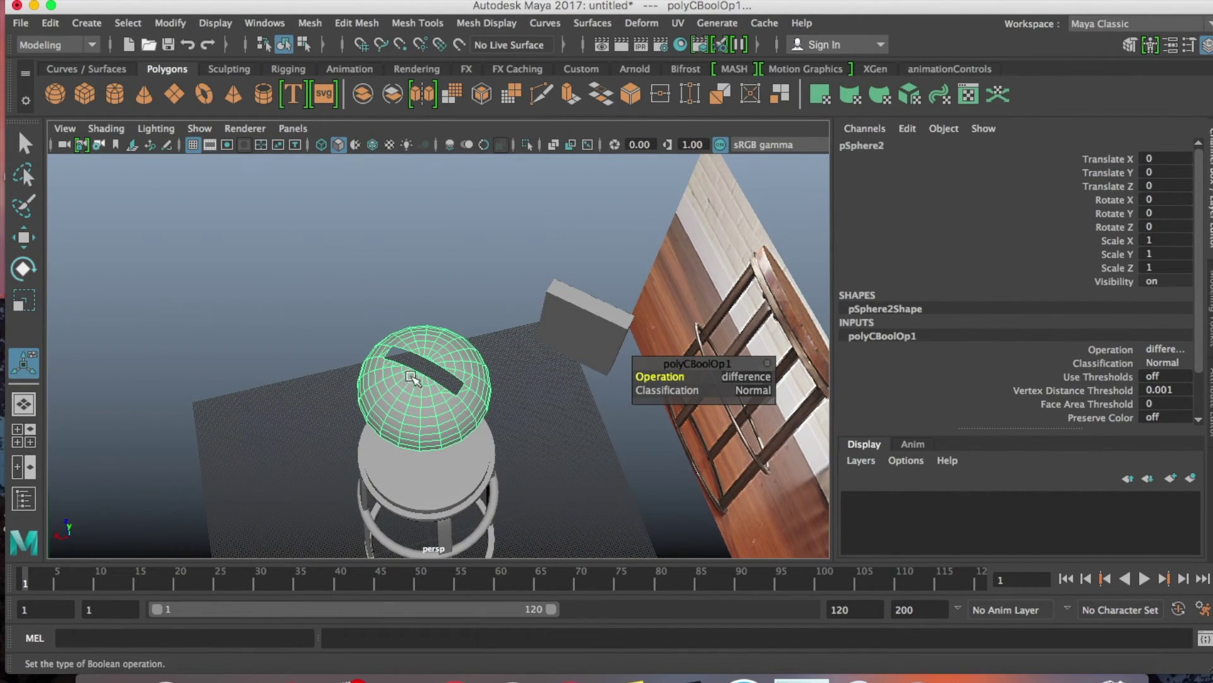
- Move the spare block back over the dome and center it in the top view at about 0.6 in X
{"action": "left_click", "coordinate": [564, 309]}
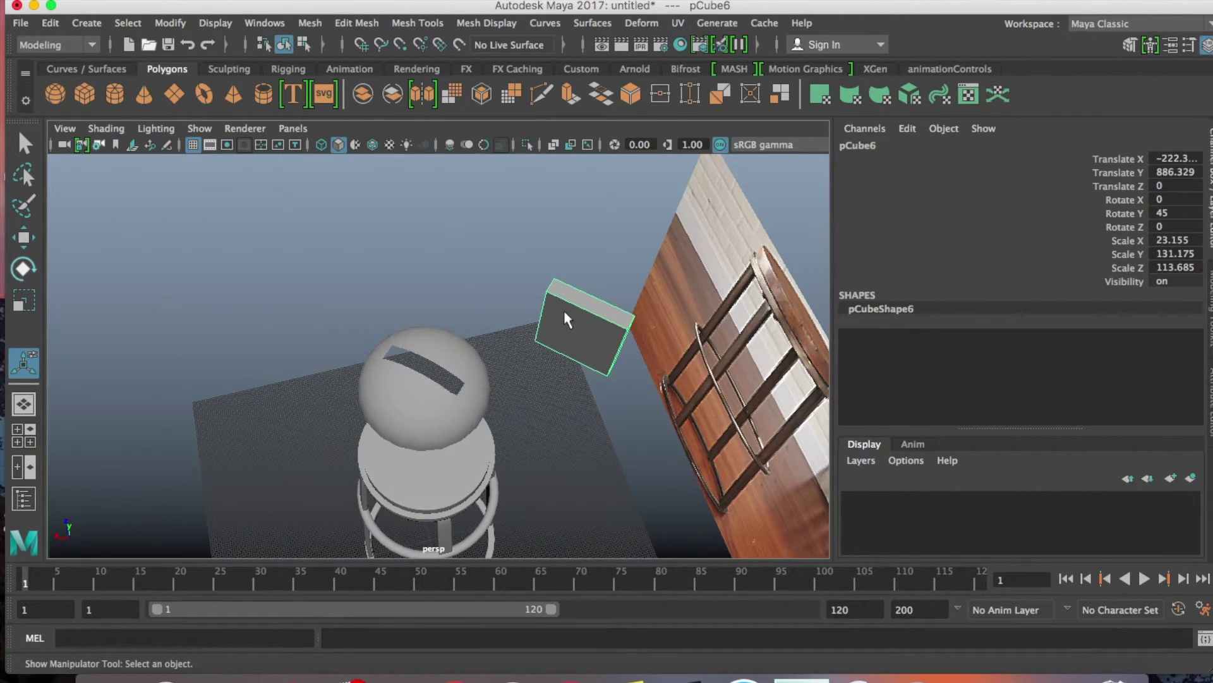
{"action": "key", "text": "w"}
{"action": "left_click_drag", "start_coordinate": [578, 328], "coordinate": [371, 365]}
{"action": "key", "text": "space"}
{"action": "left_click_drag", "start_coordinate": [457, 320], "coordinate": [405, 323]}
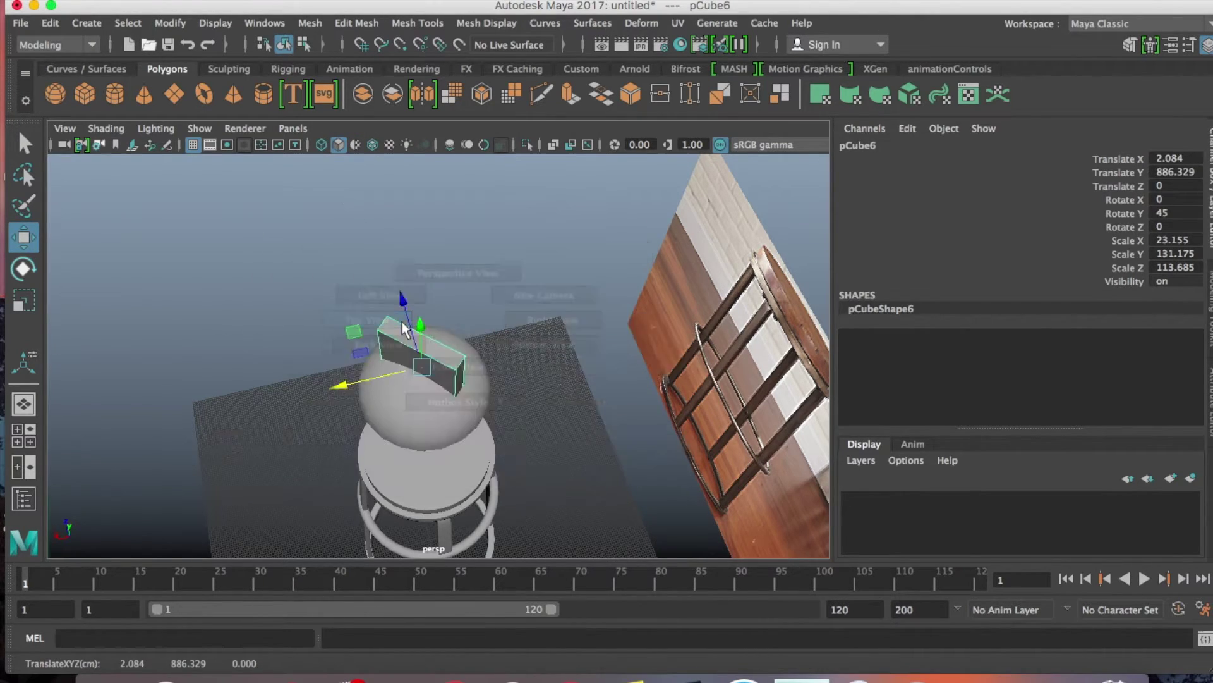
{"action": "left_click_drag", "start_coordinate": [506, 365], "coordinate": [504, 367]}
- Rotate the block to -45 degrees about Y so it crosses the first slot, and return to the perspective view
{"action": "key", "text": "e"}
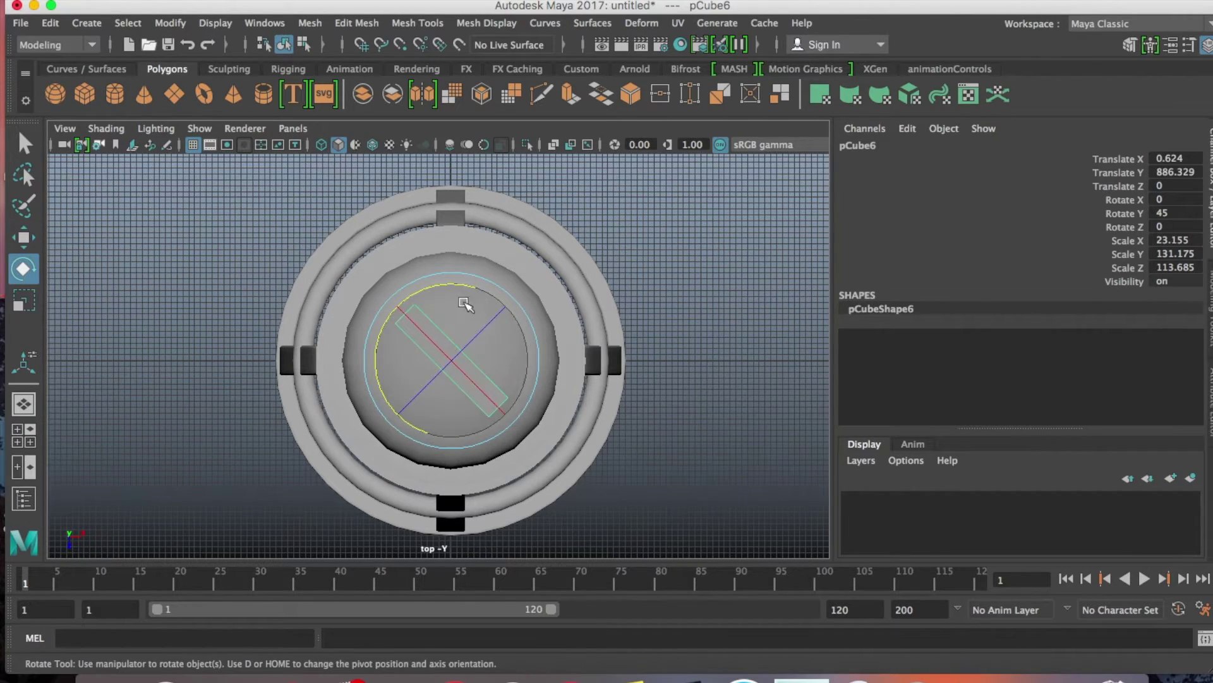
{"action": "left_click_drag", "start_coordinate": [462, 286], "coordinate": [567, 314]}
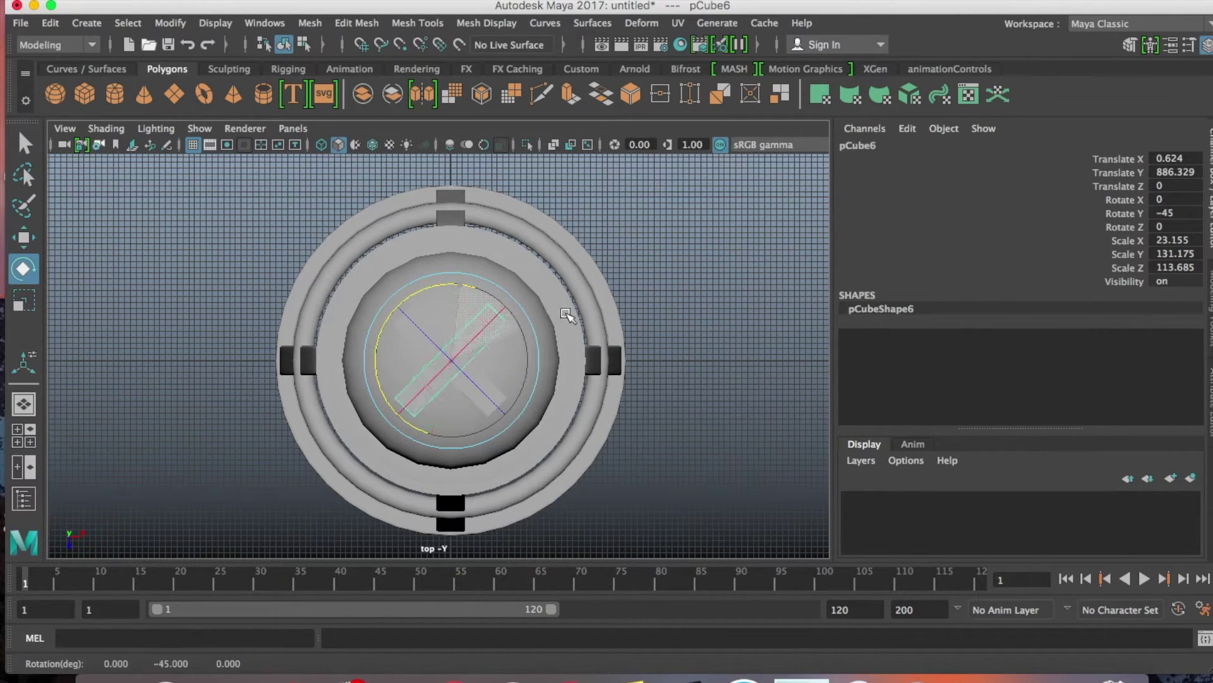
{"action": "key", "text": "w"}
{"action": "key", "text": "space"}
{"action": "left_click_drag", "start_coordinate": [521, 340], "coordinate": [381, 342]}
- Subtract the rotated block from the dome with a Boolean Difference to complete the cross-shaped slot, and clear the selection
{"action": "left_click", "coordinate": [381, 342]}
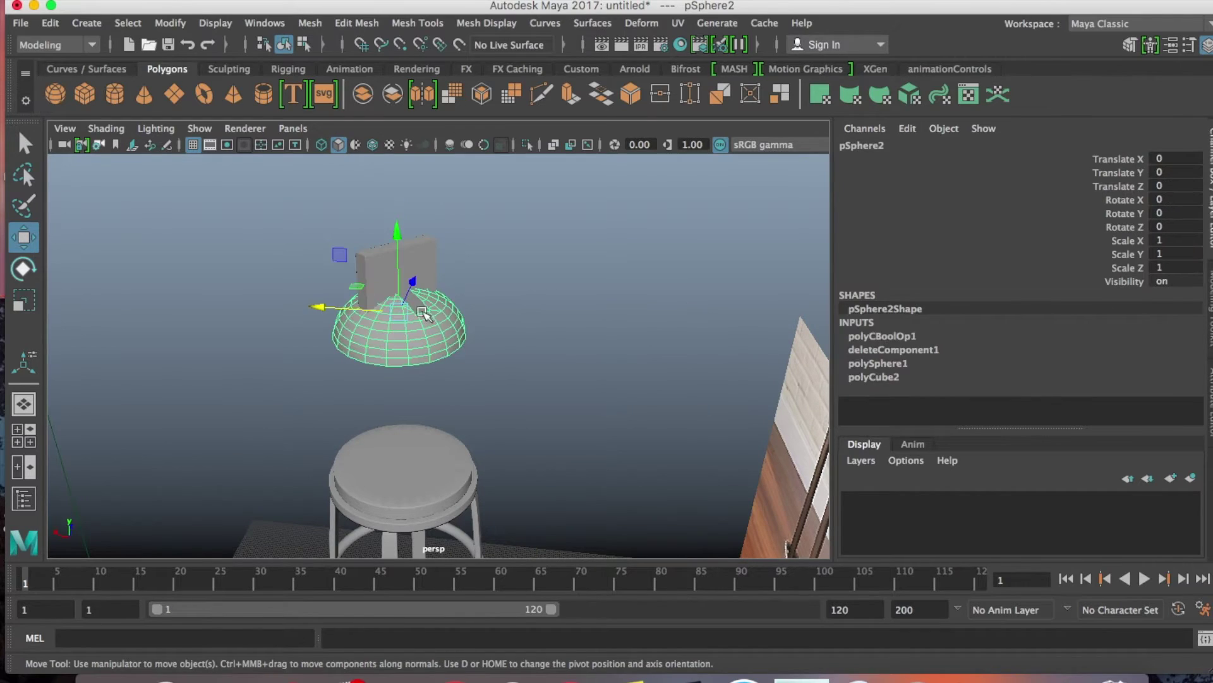
{"action": "left_click", "coordinate": [426, 249]}
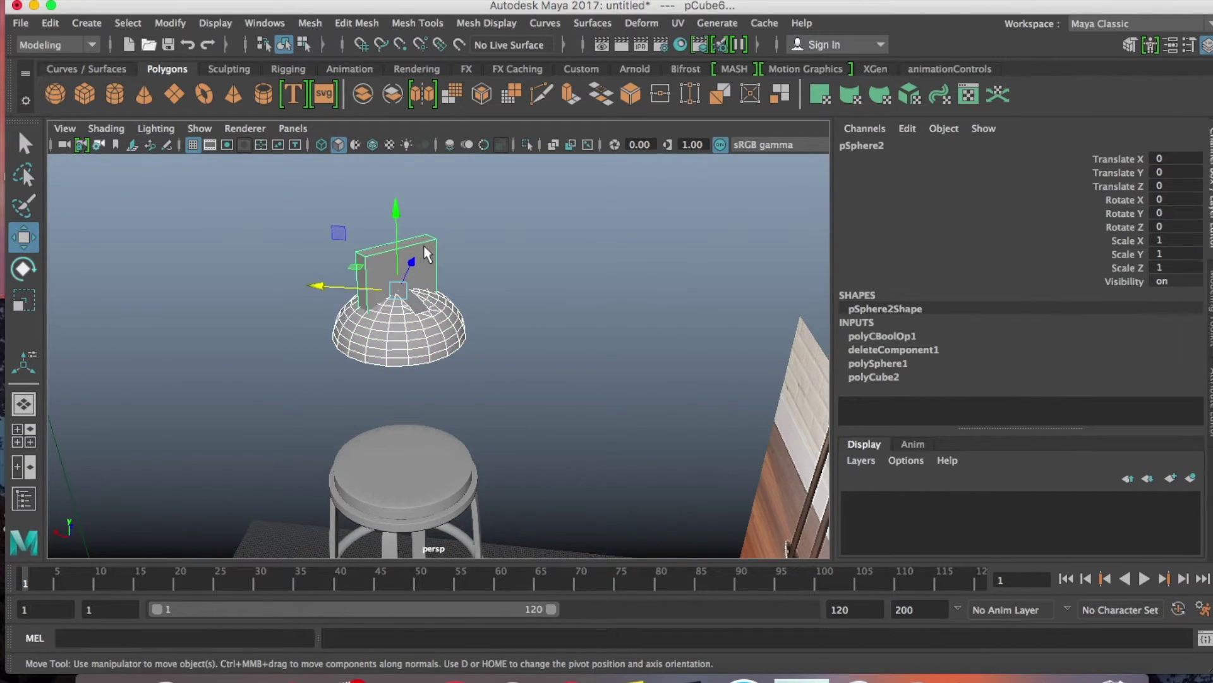
{"action": "left_click", "coordinate": [309, 23]}
{"action": "mouse_move", "coordinate": [379, 65]}
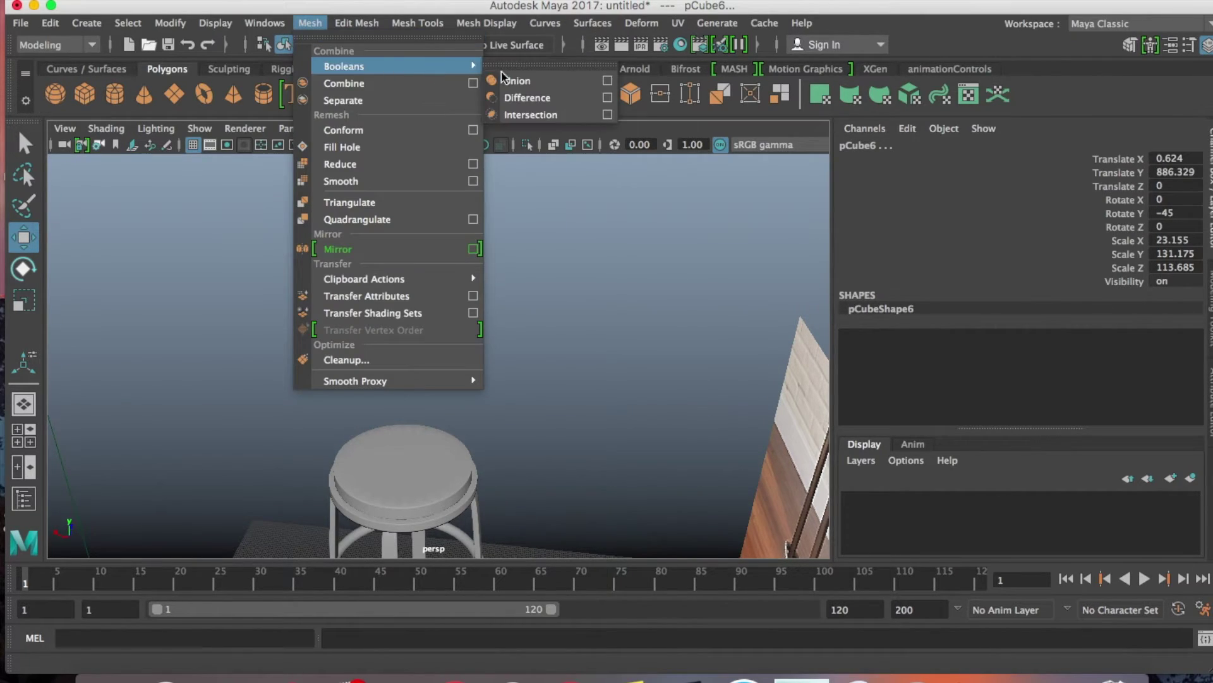
{"action": "left_click", "coordinate": [542, 97]}
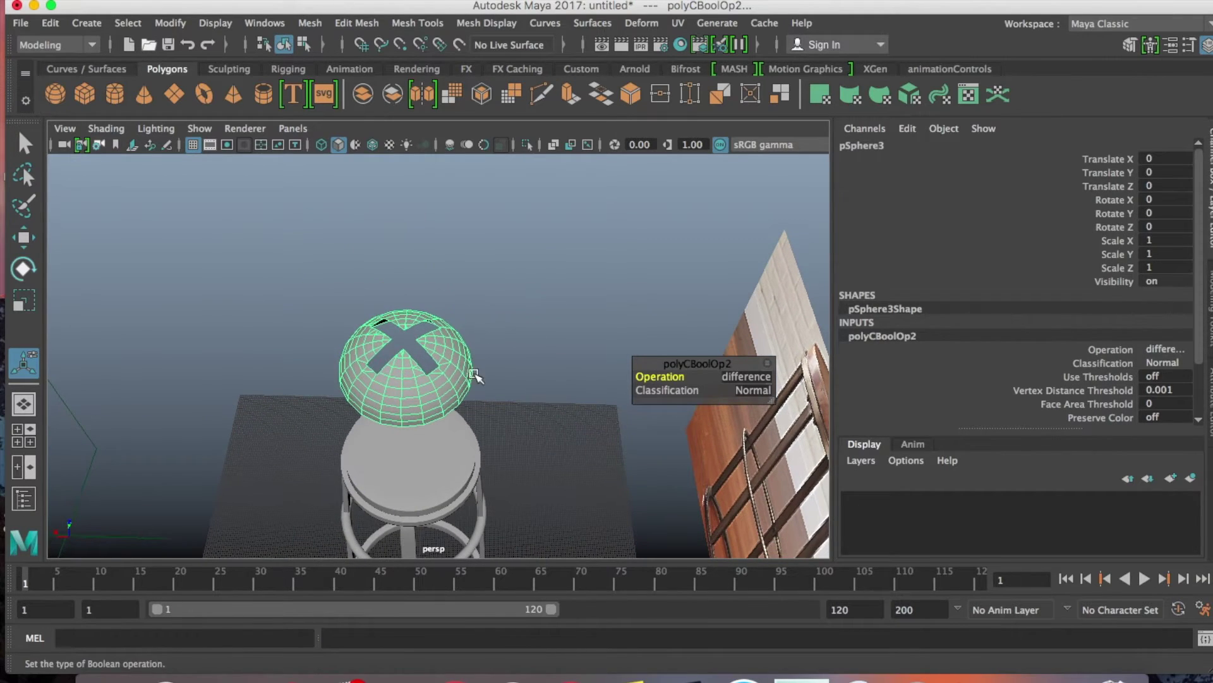
{"action": "left_click_drag", "start_coordinate": [471, 374], "coordinate": [475, 334], "text": "alt"}
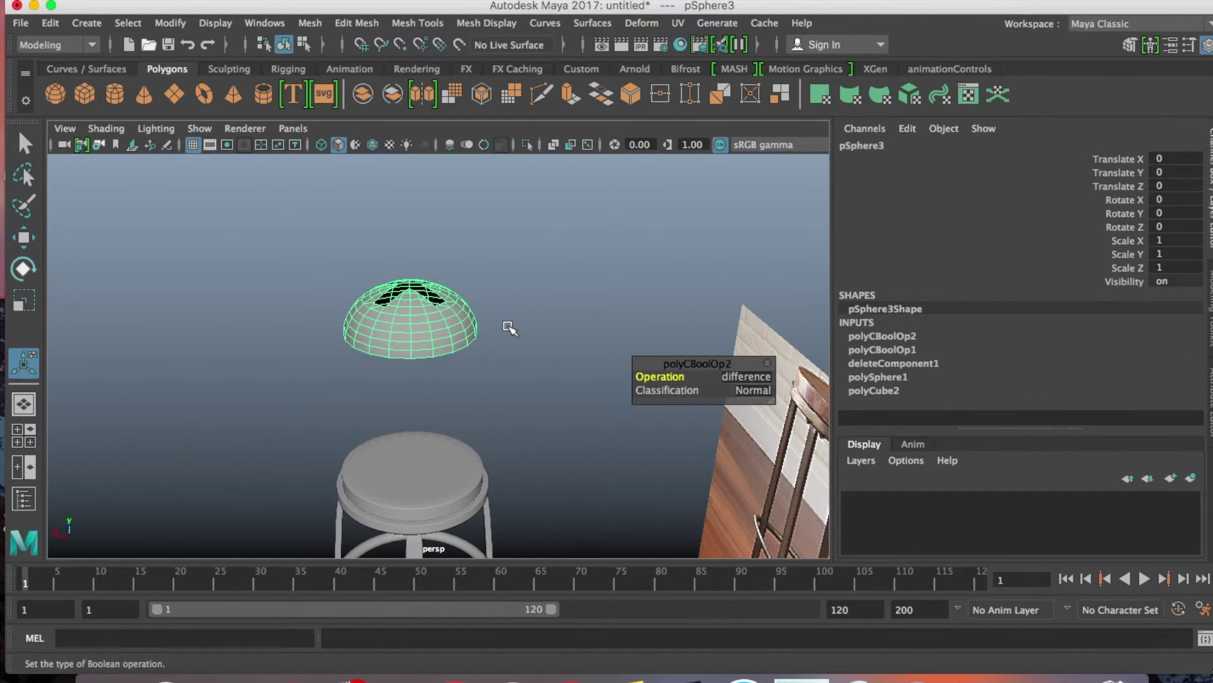
{"action": "left_click", "coordinate": [511, 302]}
{"action": "left_click_drag", "start_coordinate": [512, 302], "coordinate": [504, 374], "text": "alt"}
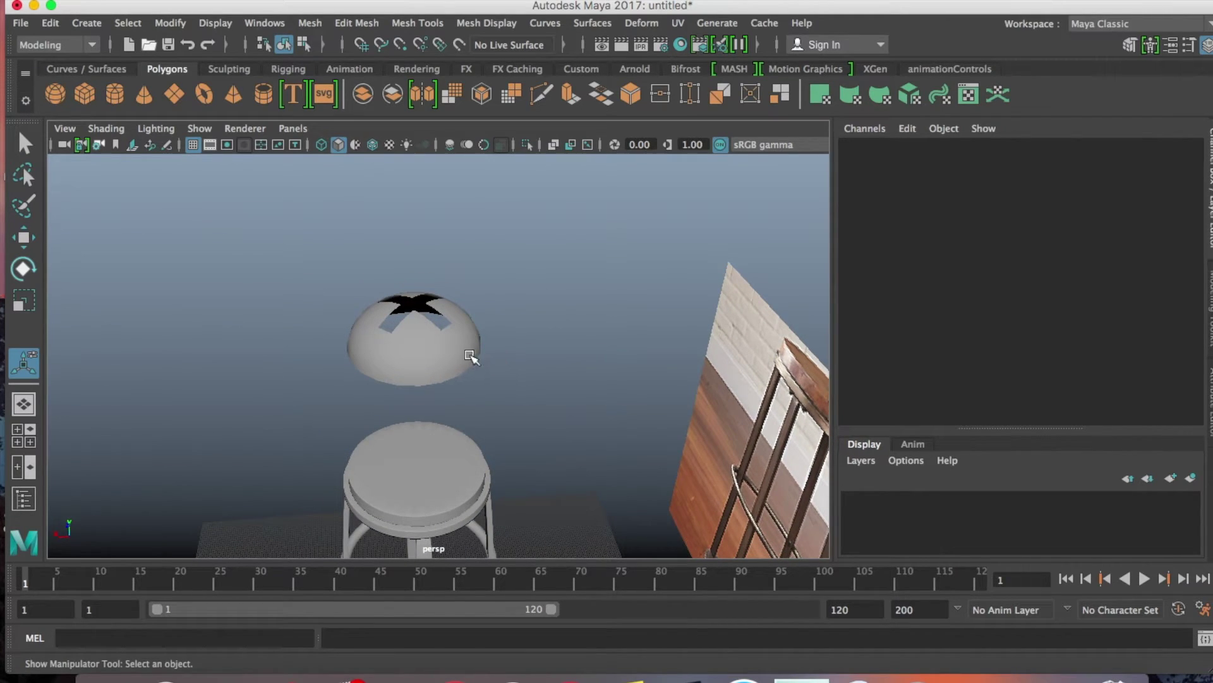
- Extrude the slotted dome's faces with a thickness of 6 and return to object mode
{"action": "left_click", "coordinate": [451, 356]}
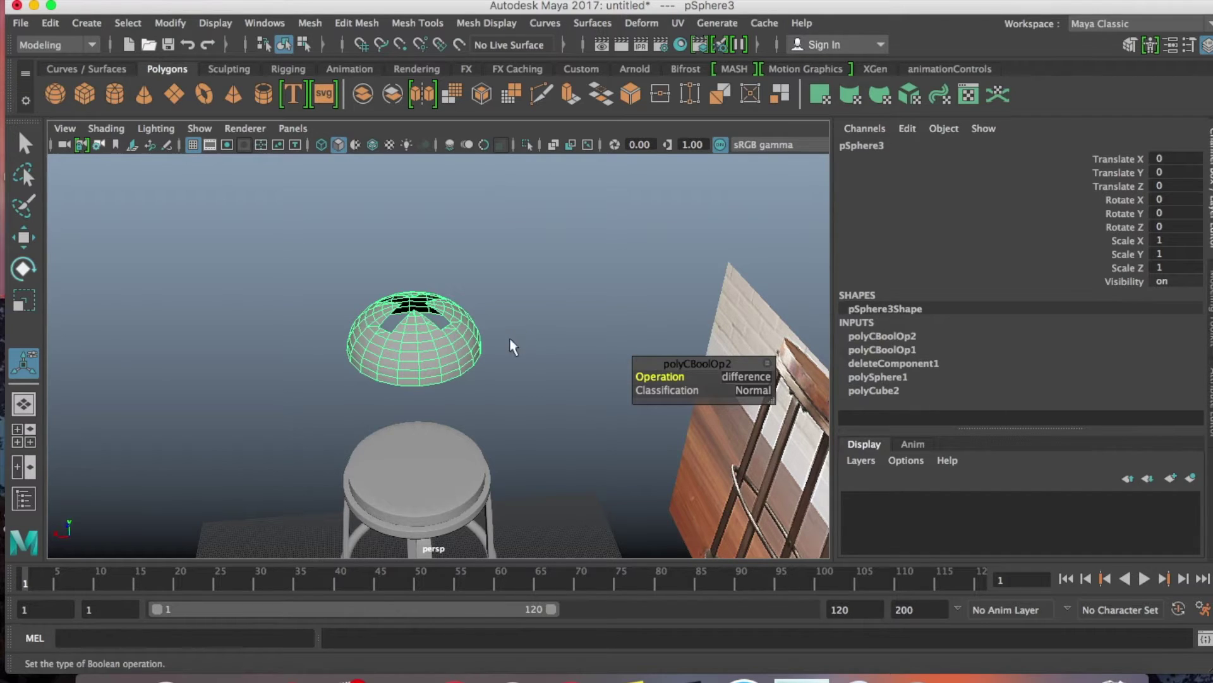
{"action": "key", "text": "ctrl+e"}
{"action": "left_click", "coordinate": [753, 377]}
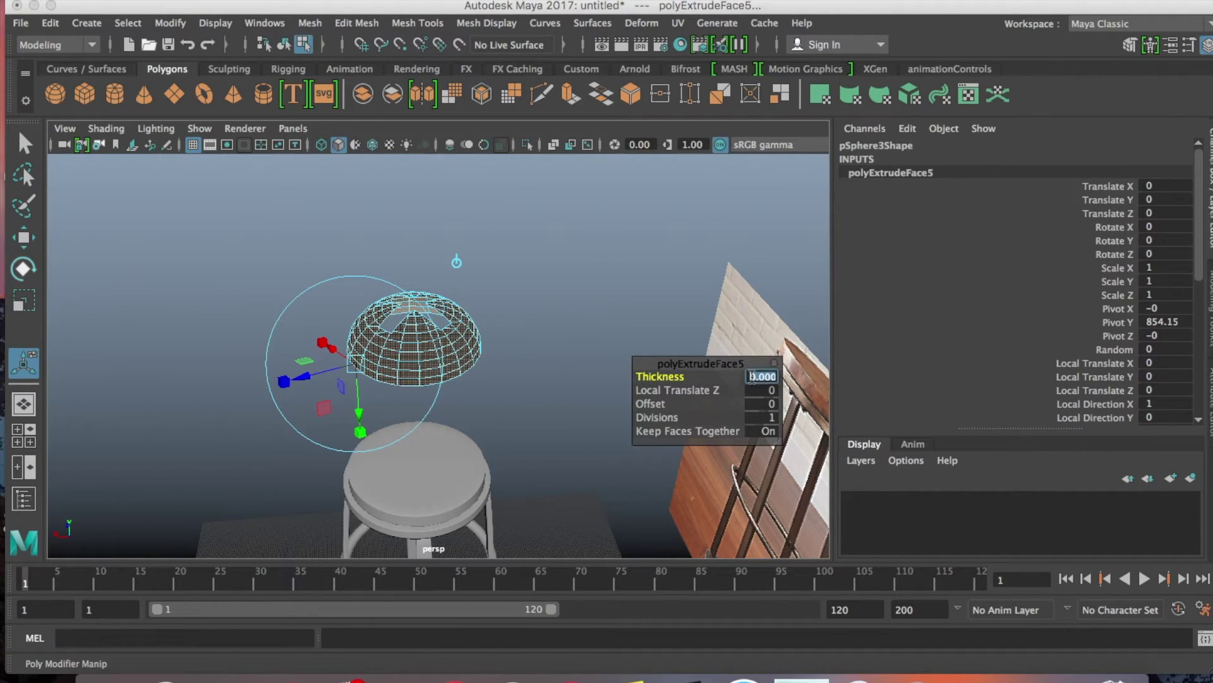
{"action": "type", "text": "4"}
{"action": "key", "text": "Return"}
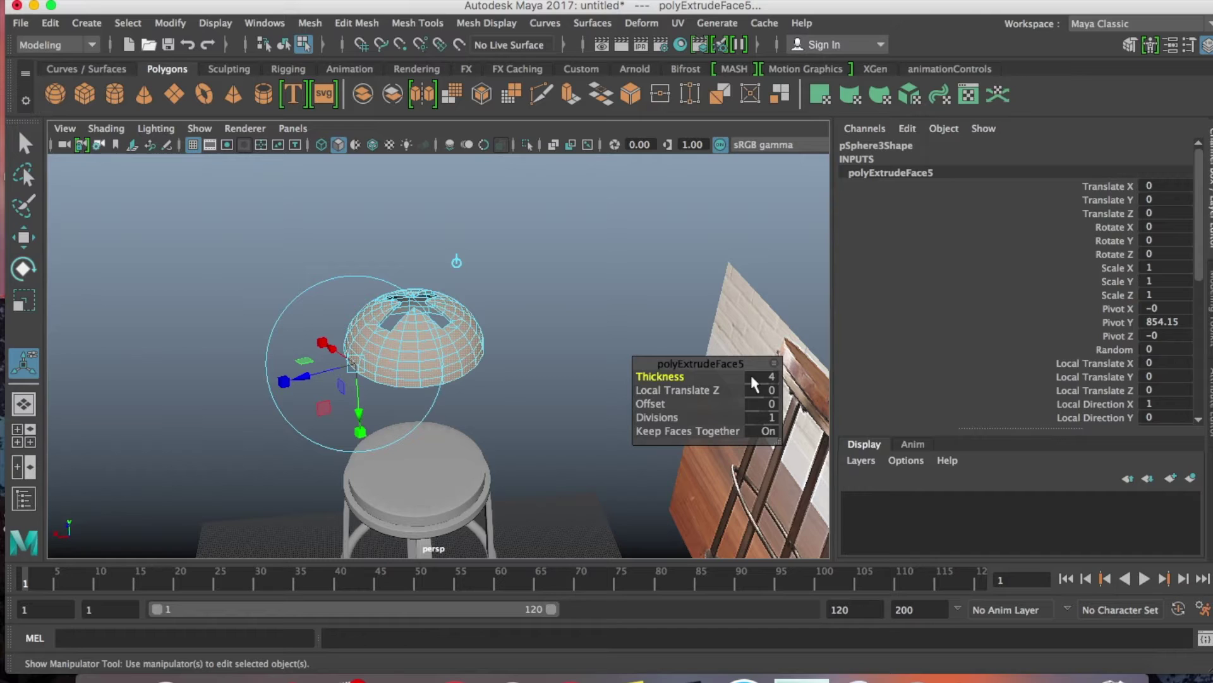
{"action": "left_click", "coordinate": [751, 376]}
{"action": "type", "text": "6"}
{"action": "key", "text": "Return"}
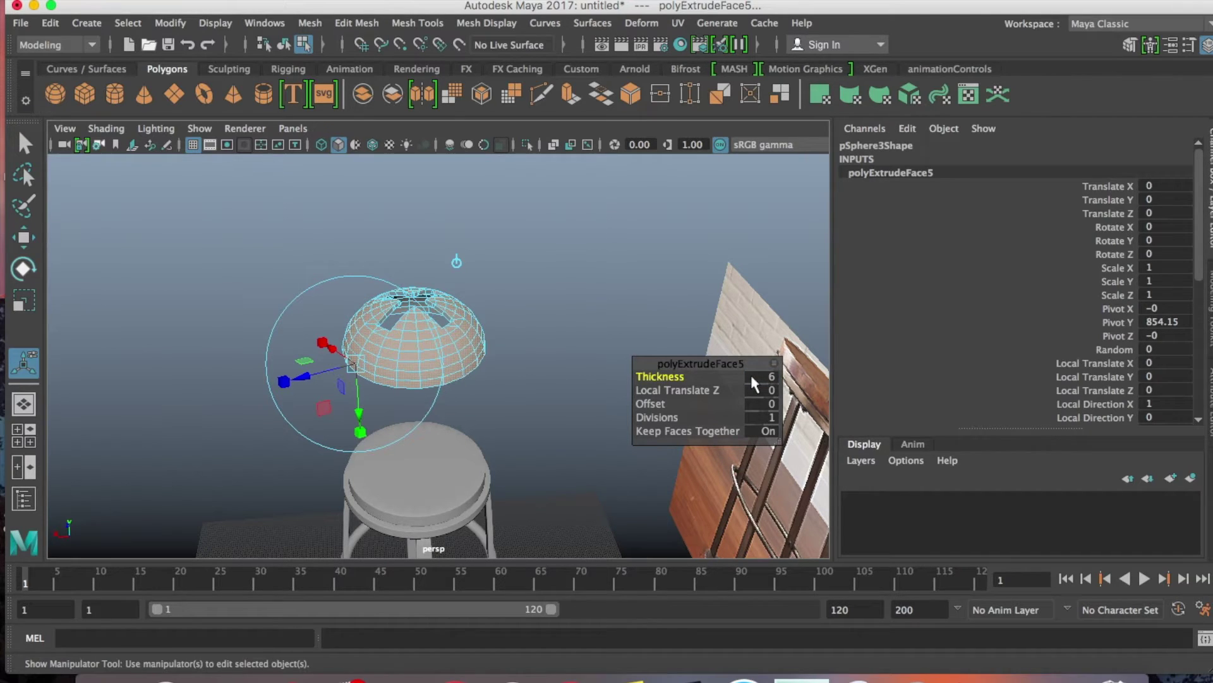
{"action": "key", "text": "q"}
{"action": "right_click_drag", "start_coordinate": [425, 255], "coordinate": [427, 304]}
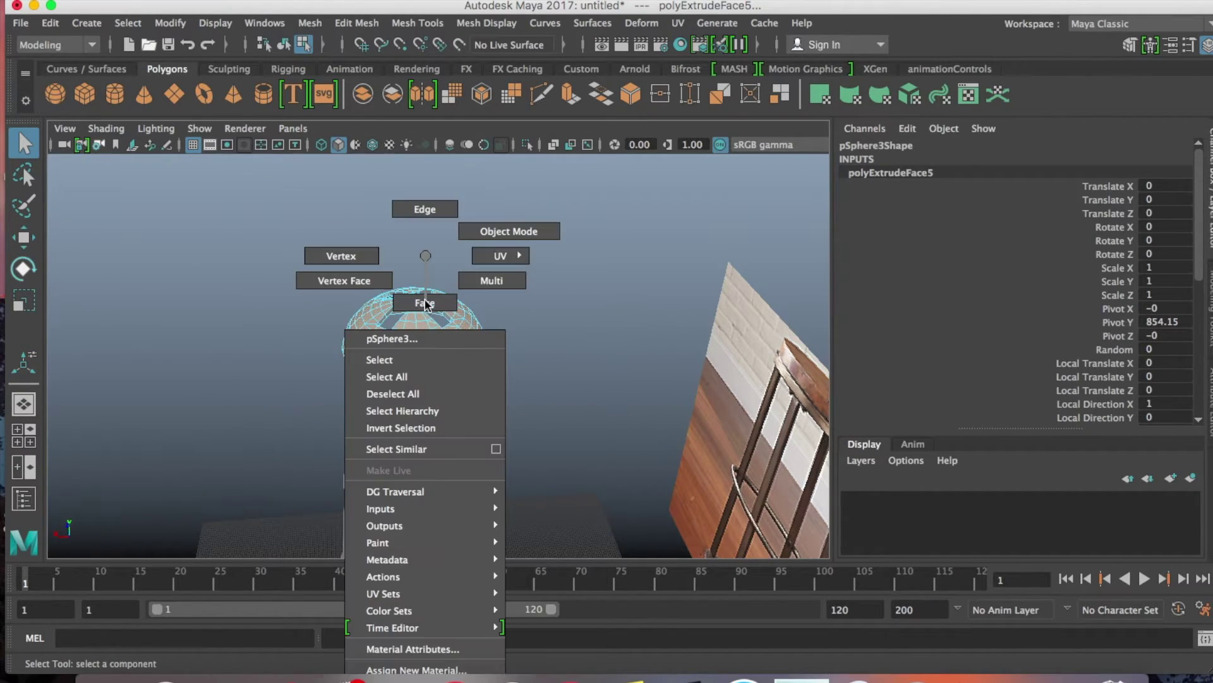
{"action": "right_click_drag", "start_coordinate": [470, 240], "coordinate": [471, 237]}
- Lower the screw head to about -513.7 in Translate Y and rotate it to -90 degrees about Z
{"action": "mouse_move", "coordinate": [521, 330]}
{"action": "left_mouse_down", "text": "alt"}
{"action": "mouse_move", "coordinate": [514, 365]}
{"action": "mouse_move", "coordinate": [523, 320]}
{"action": "left_mouse_up", "text": "alt"}
{"action": "key", "text": "w"}
{"action": "left_click_drag", "start_coordinate": [422, 233], "coordinate": [524, 226]}
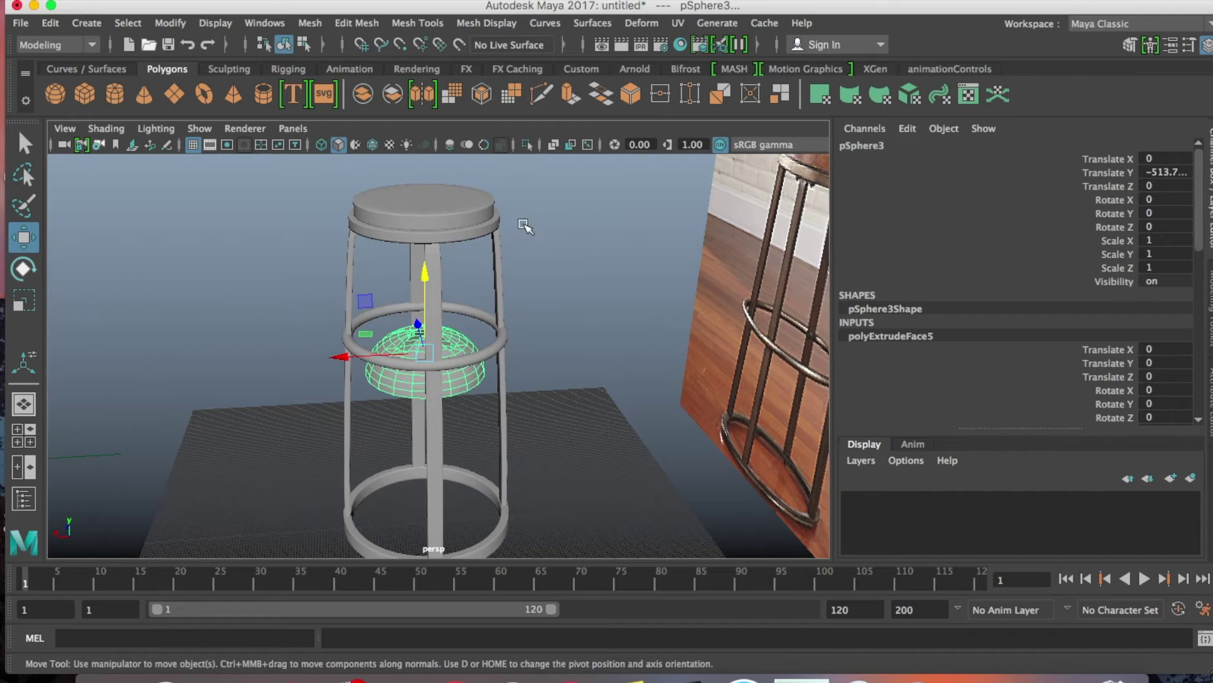
{"action": "key", "text": "e"}
{"action": "left_click_drag", "start_coordinate": [404, 292], "coordinate": [315, 354]}
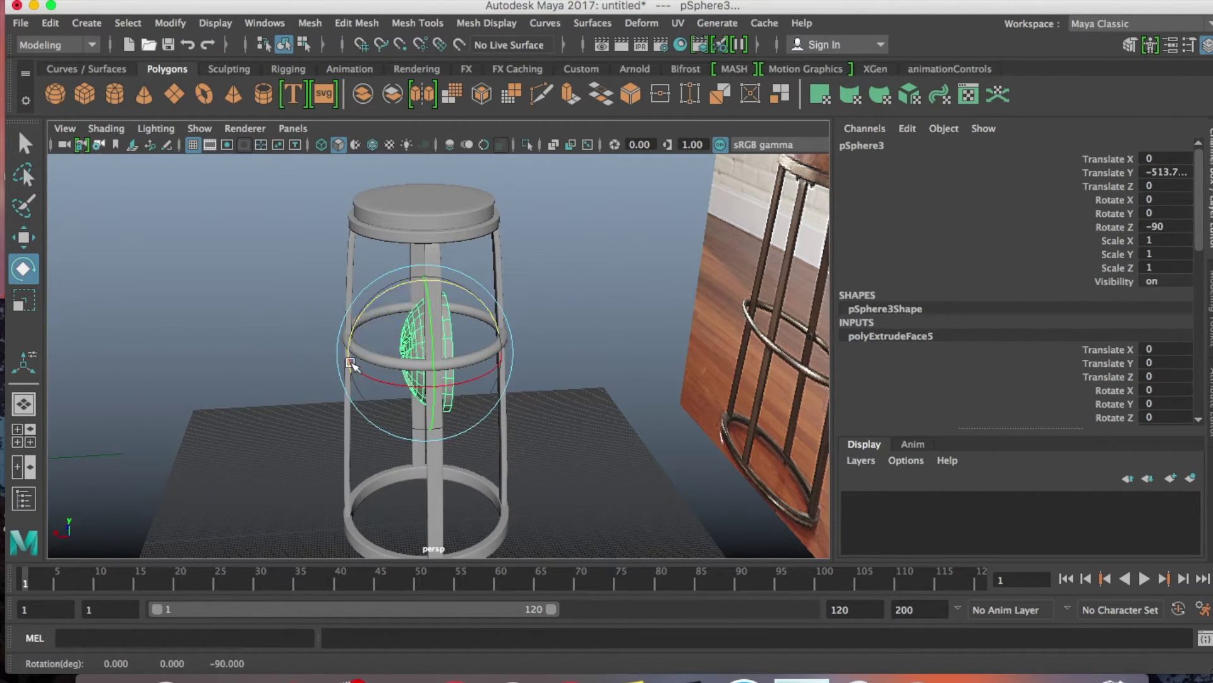
- Scale the screw head down uniformly to about 0.064
{"action": "key", "text": "r"}
{"action": "left_click_drag", "start_coordinate": [424, 352], "coordinate": [491, 378]}
{"action": "left_click_drag", "start_coordinate": [390, 365], "coordinate": [348, 358]}
- Move the screw head against a stool leg just above the middle ring, at about -118.3 in X and -453.7 in Y
{"action": "left_click_drag", "start_coordinate": [452, 354], "coordinate": [459, 352], "text": "alt"}
{"action": "scroll", "coordinate": [459, 349], "scroll_direction": "up", "scroll_amount": 5}
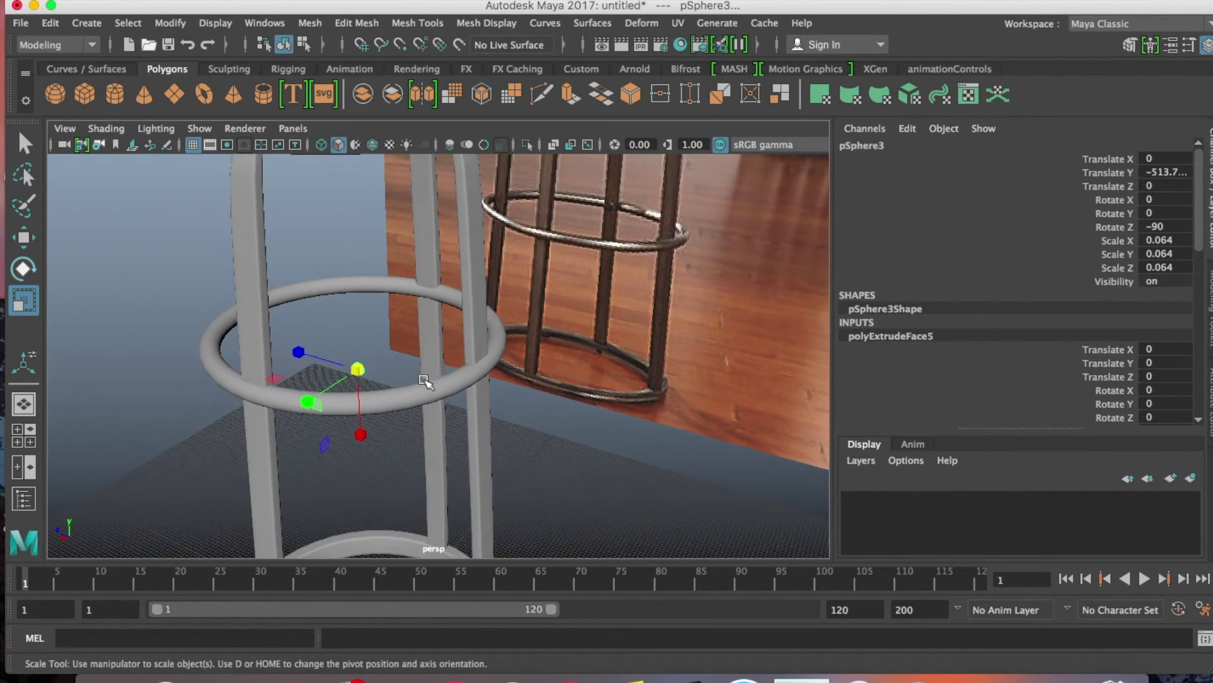
{"action": "key", "text": "w"}
{"action": "left_click_drag", "start_coordinate": [325, 401], "coordinate": [391, 348]}
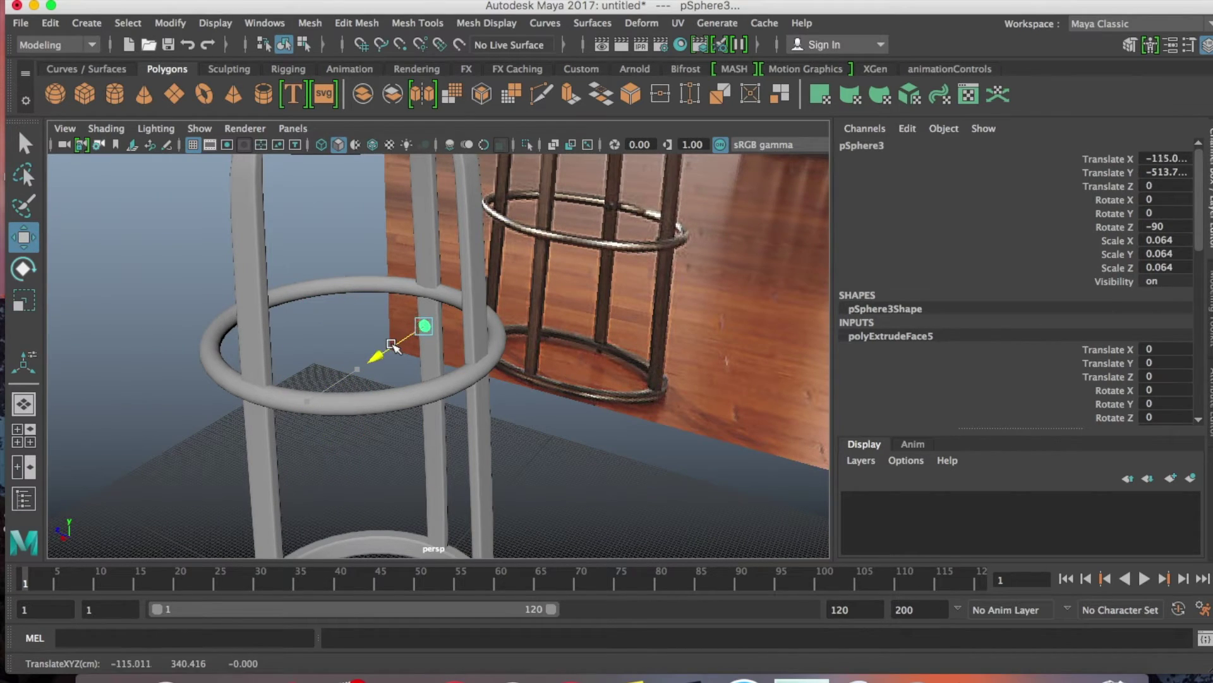
{"action": "left_click_drag", "start_coordinate": [427, 279], "coordinate": [427, 221]}
{"action": "key", "text": "f"}
{"action": "left_click_drag", "start_coordinate": [542, 352], "coordinate": [497, 354], "text": "alt"}
{"action": "left_click_drag", "start_coordinate": [357, 358], "coordinate": [531, 382]}
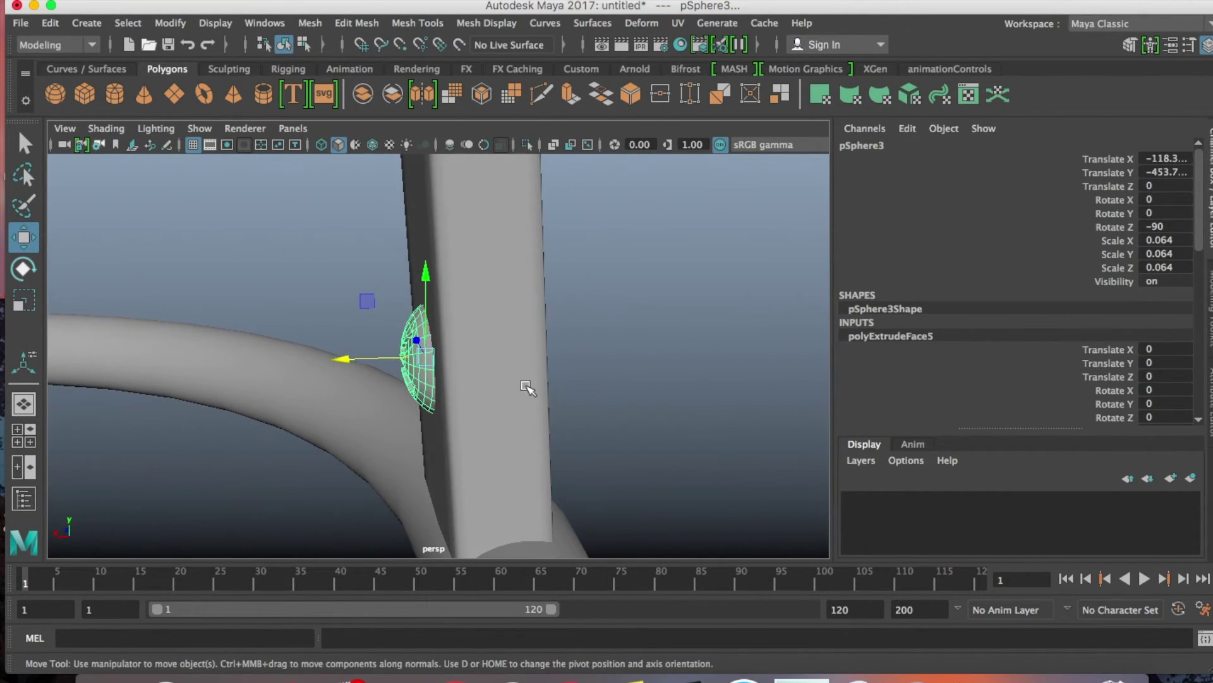
- Tilt the screw head to about -94.1 degrees about Z to match the leg and shift it to about -117.8 in X
{"action": "key", "text": "e"}
{"action": "left_click_drag", "start_coordinate": [397, 290], "coordinate": [392, 292]}
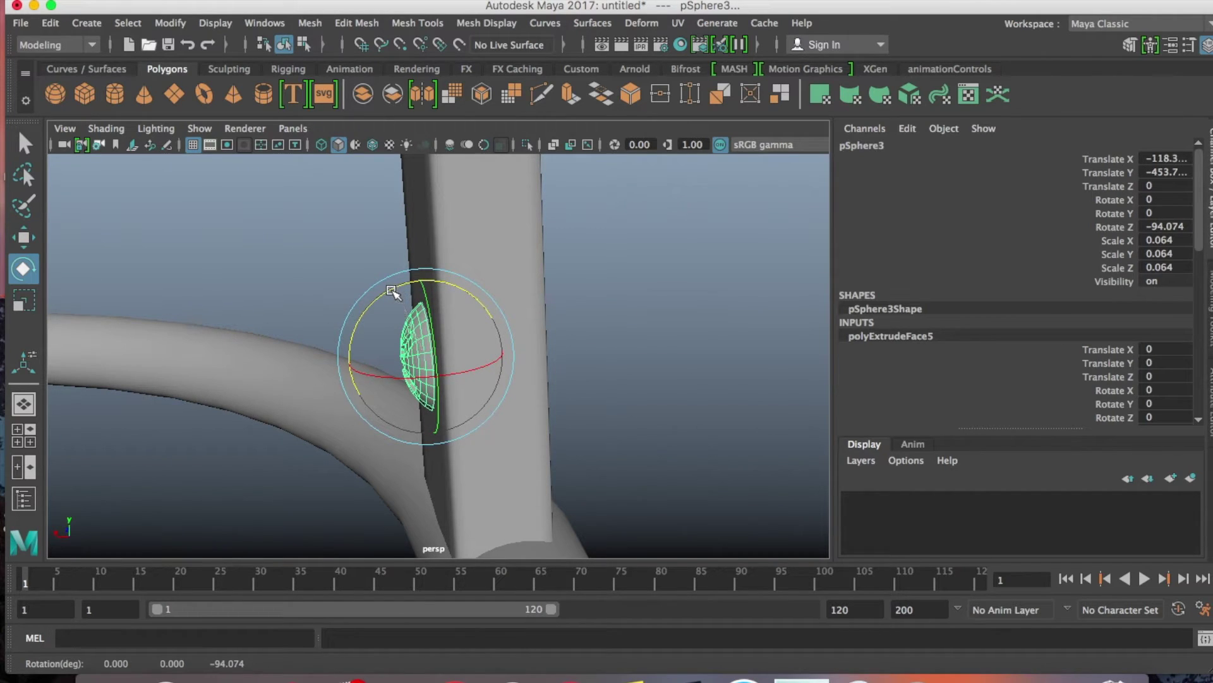
{"action": "key", "text": "w"}
{"action": "left_click_drag", "start_coordinate": [498, 355], "coordinate": [439, 482], "text": "alt"}
{"action": "left_click_drag", "start_coordinate": [382, 358], "coordinate": [388, 356]}
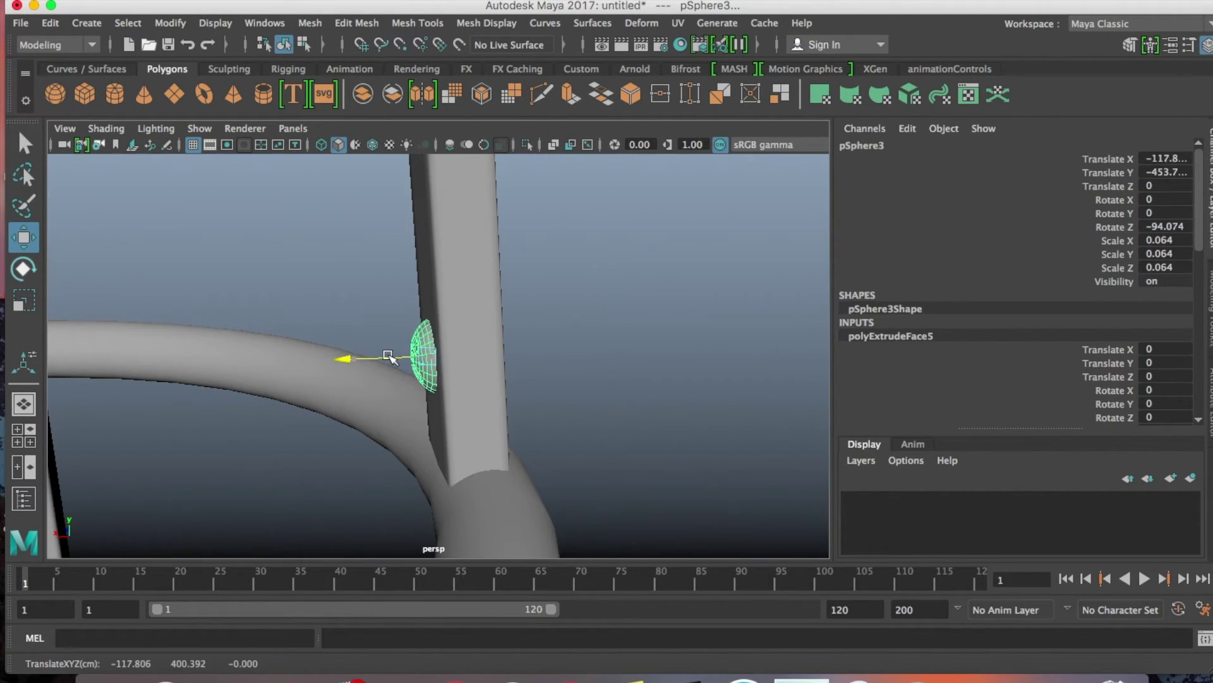
- Assign a new Lambert material to the stool's upper seat cylinder
{"action": "left_click_drag", "start_coordinate": [414, 400], "coordinate": [559, 281], "text": "alt"}
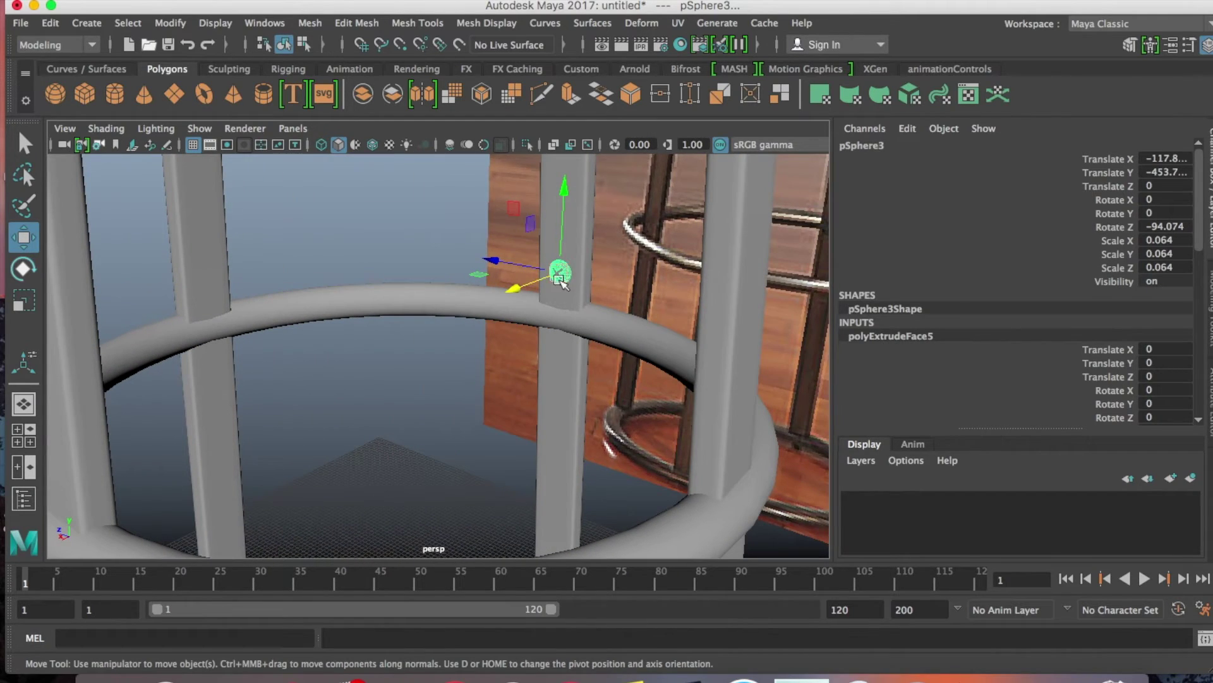
{"action": "left_click_drag", "start_coordinate": [229, 286], "coordinate": [114, 293], "text": "alt"}
{"action": "left_click_drag", "start_coordinate": [225, 223], "coordinate": [486, 316], "text": "alt"}
{"action": "left_click", "coordinate": [419, 347]}
{"action": "scroll", "coordinate": [542, 339], "scroll_direction": "down", "scroll_amount": 4}
{"action": "left_click", "coordinate": [400, 272]}
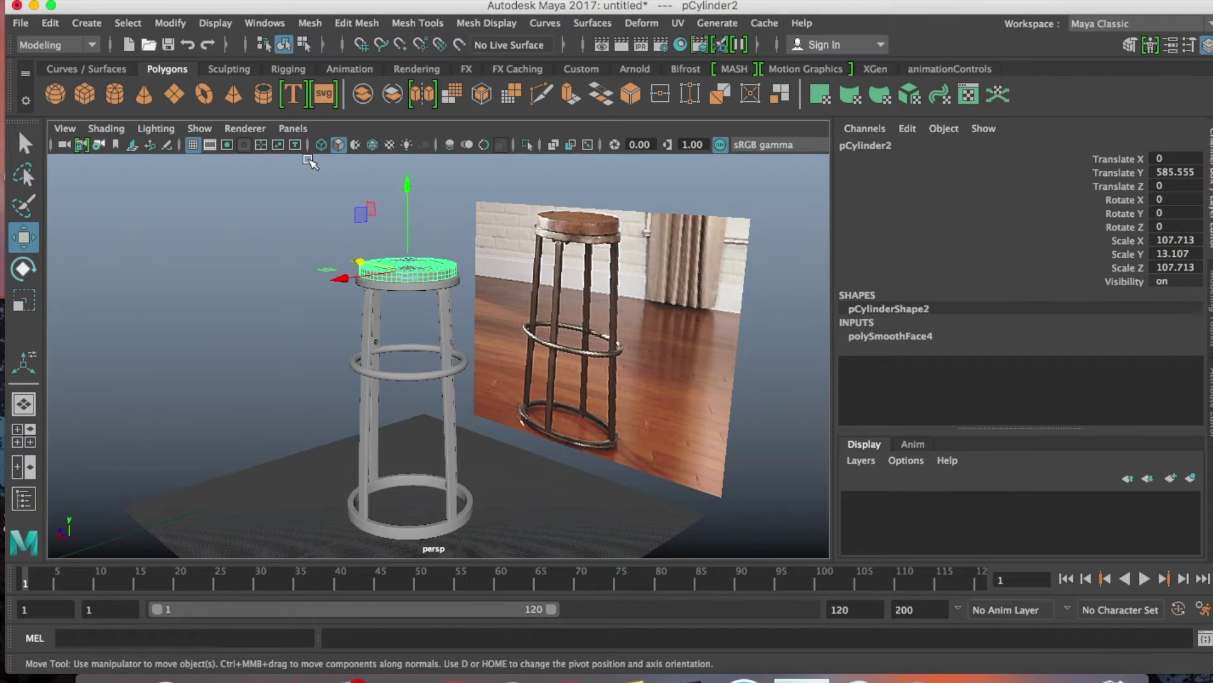
{"action": "right_click_drag", "start_coordinate": [310, 163], "coordinate": [442, 606]}
- Set the color of the seat's new Lambert material to bright green
{"action": "key", "text": "ctrl+a"}
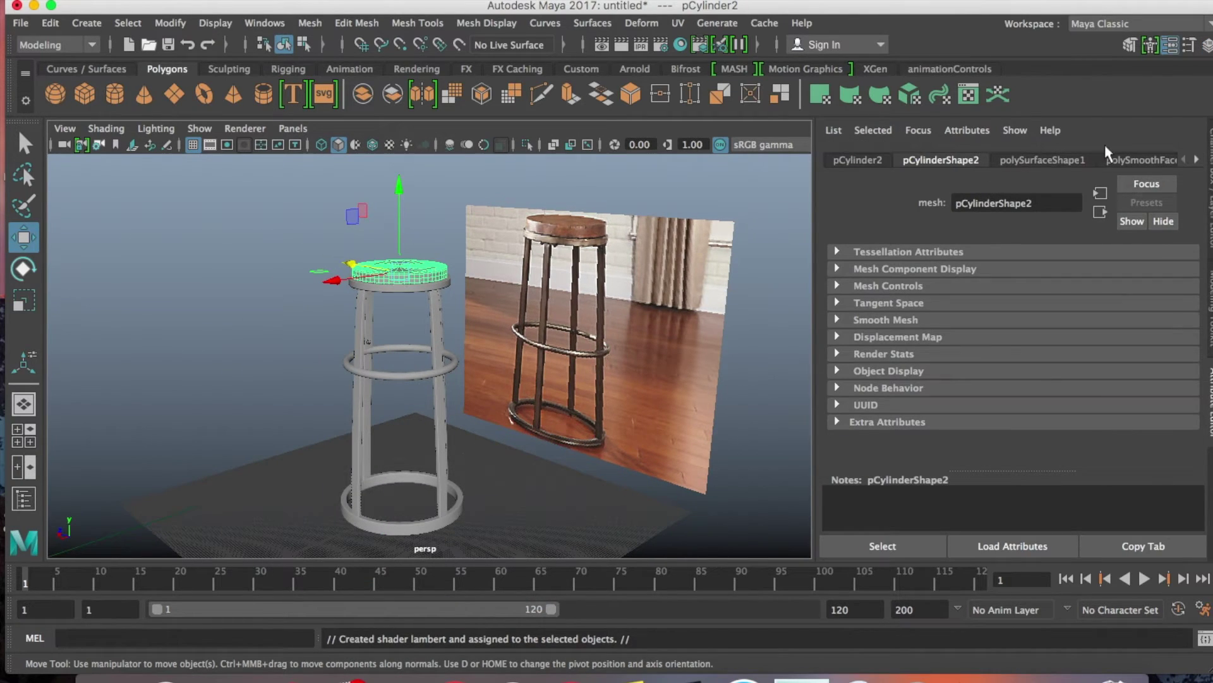
{"action": "left_click", "coordinate": [1198, 160]}
{"action": "left_click", "coordinate": [1198, 159]}
{"action": "left_click", "coordinate": [1145, 159]}
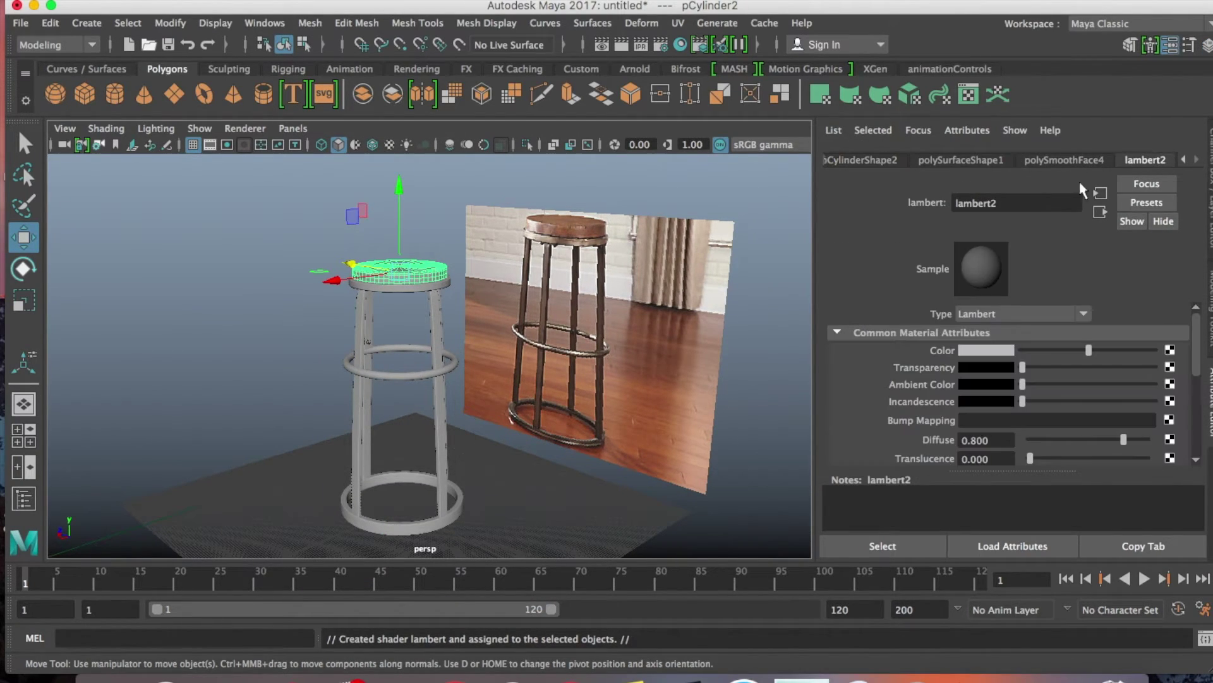
{"action": "left_click", "coordinate": [971, 351]}
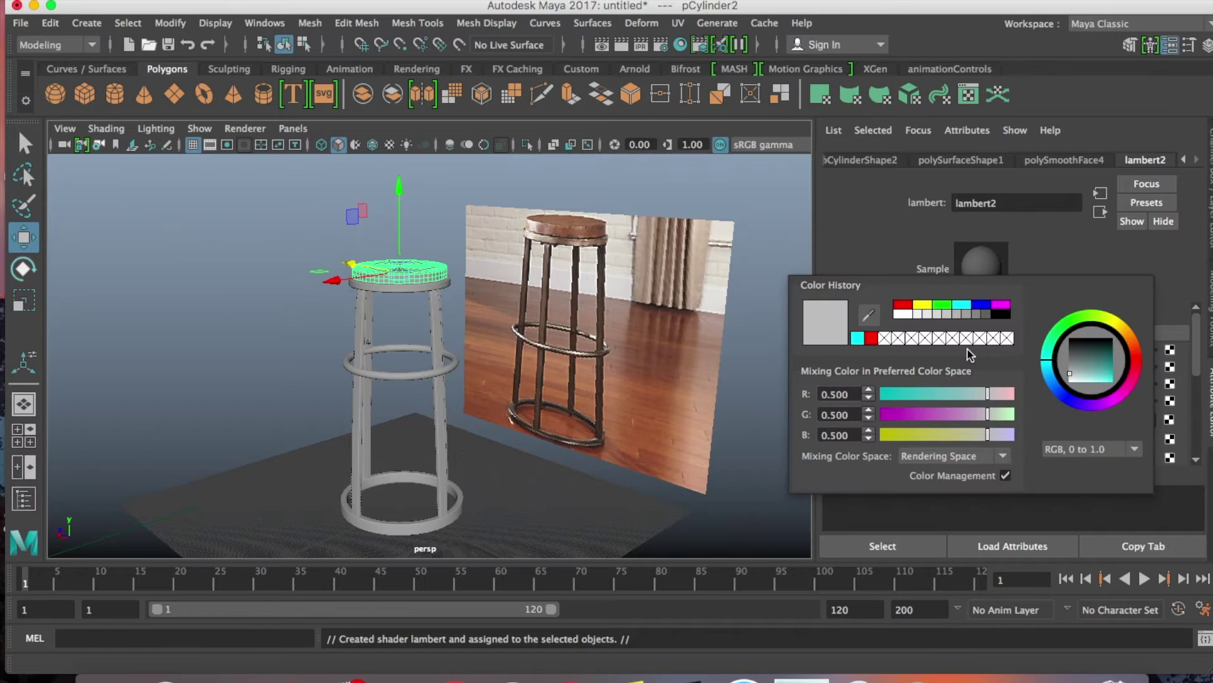
{"action": "left_click", "coordinate": [941, 308]}
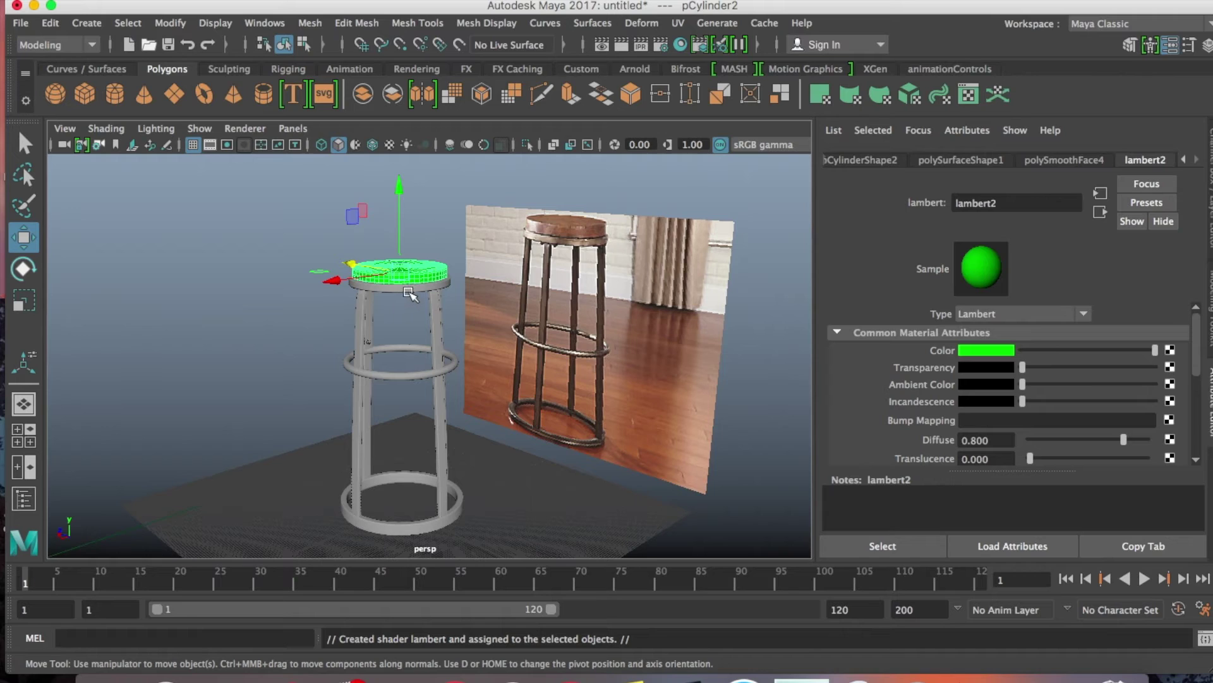
- Assign one new Lambert material to all the stool's legs, the lower rings and the ring directly under the green seat
{"action": "left_click", "coordinate": [414, 292]}
{"action": "left_click_drag", "start_coordinate": [414, 293], "coordinate": [379, 303], "text": "alt"}
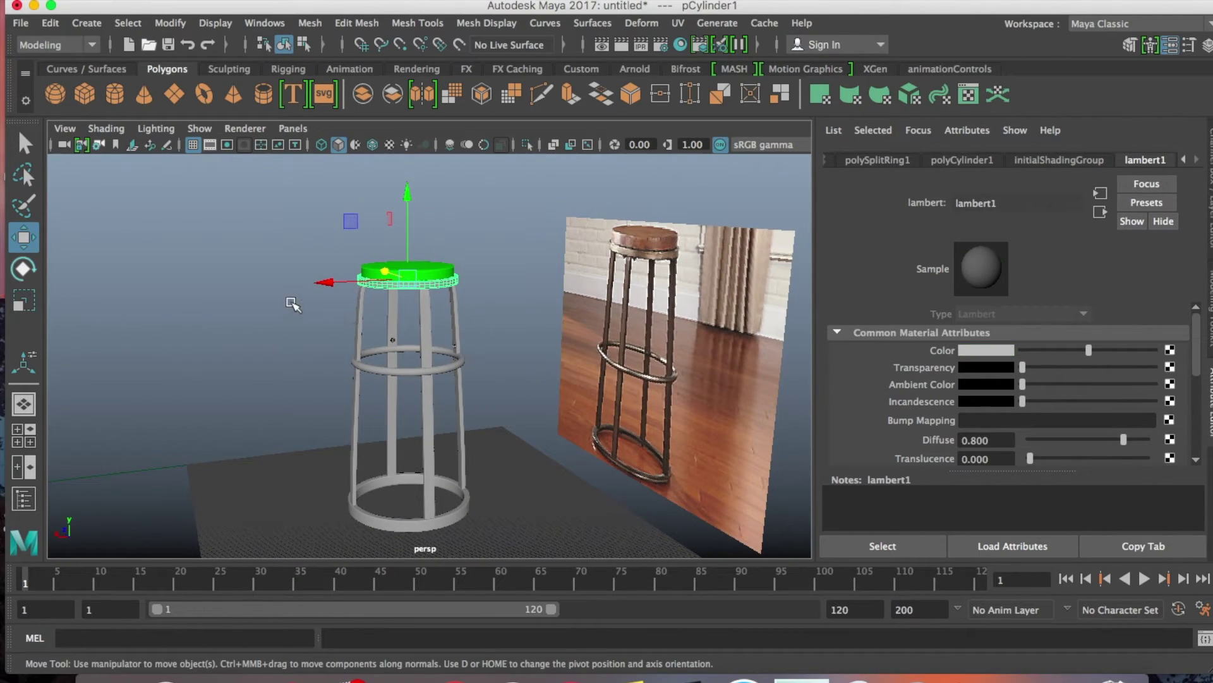
{"action": "left_click_drag", "start_coordinate": [277, 298], "coordinate": [493, 551]}
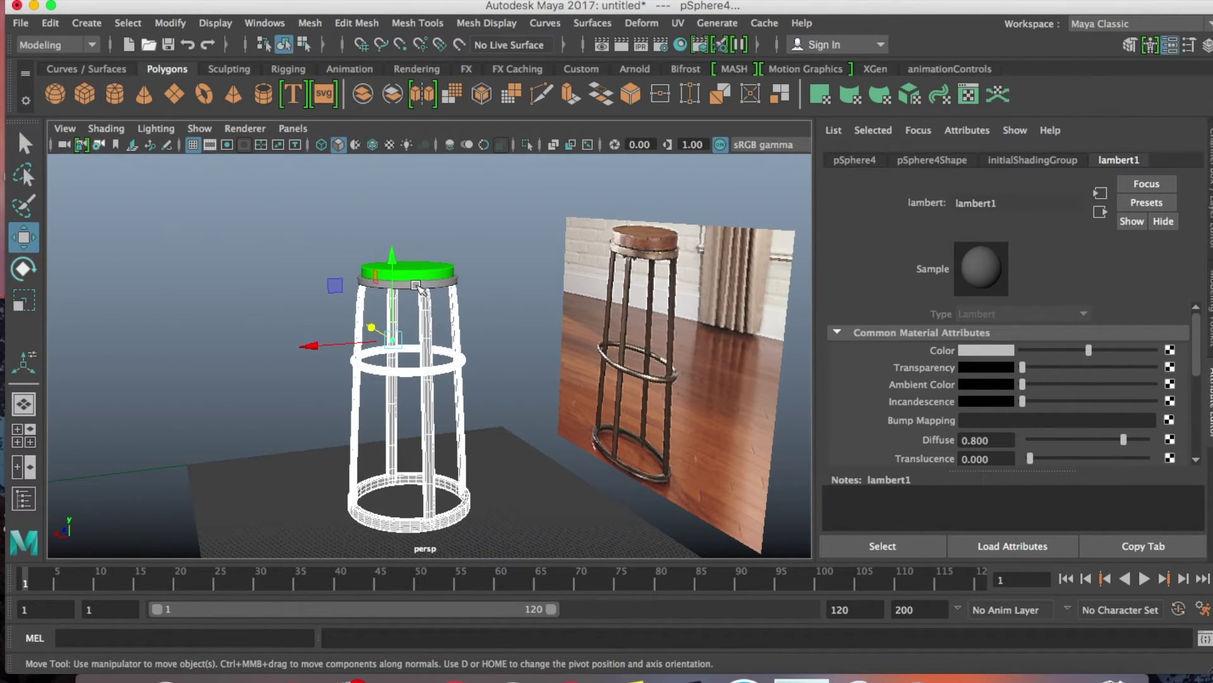
{"action": "left_click", "coordinate": [414, 284]}
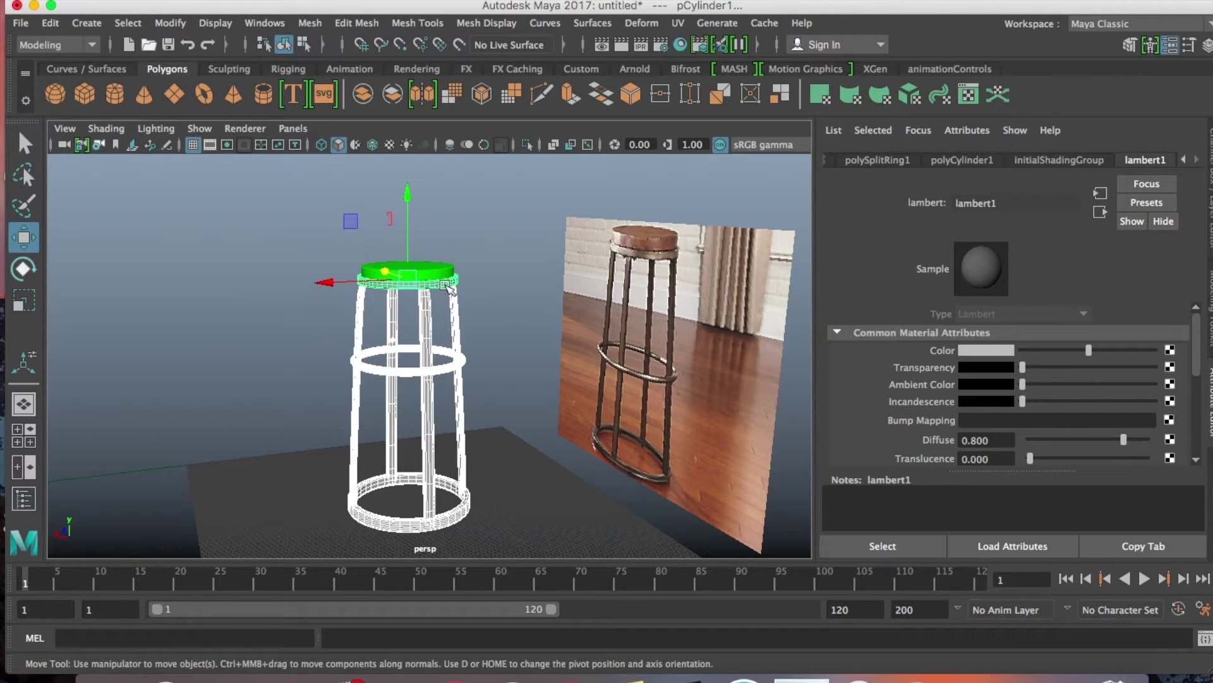
{"action": "scroll", "coordinate": [284, 166], "scroll_direction": "down", "scroll_amount": 2}
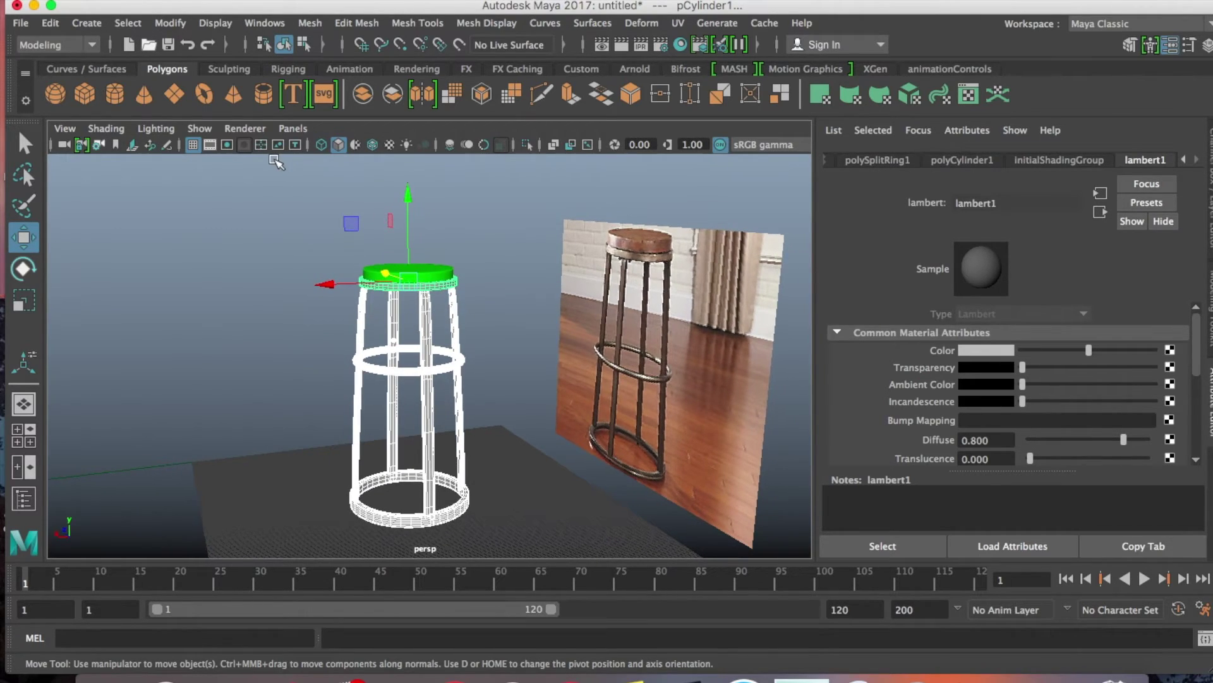
{"action": "right_click", "coordinate": [274, 161]}
{"action": "mouse_move", "coordinate": [317, 589]}
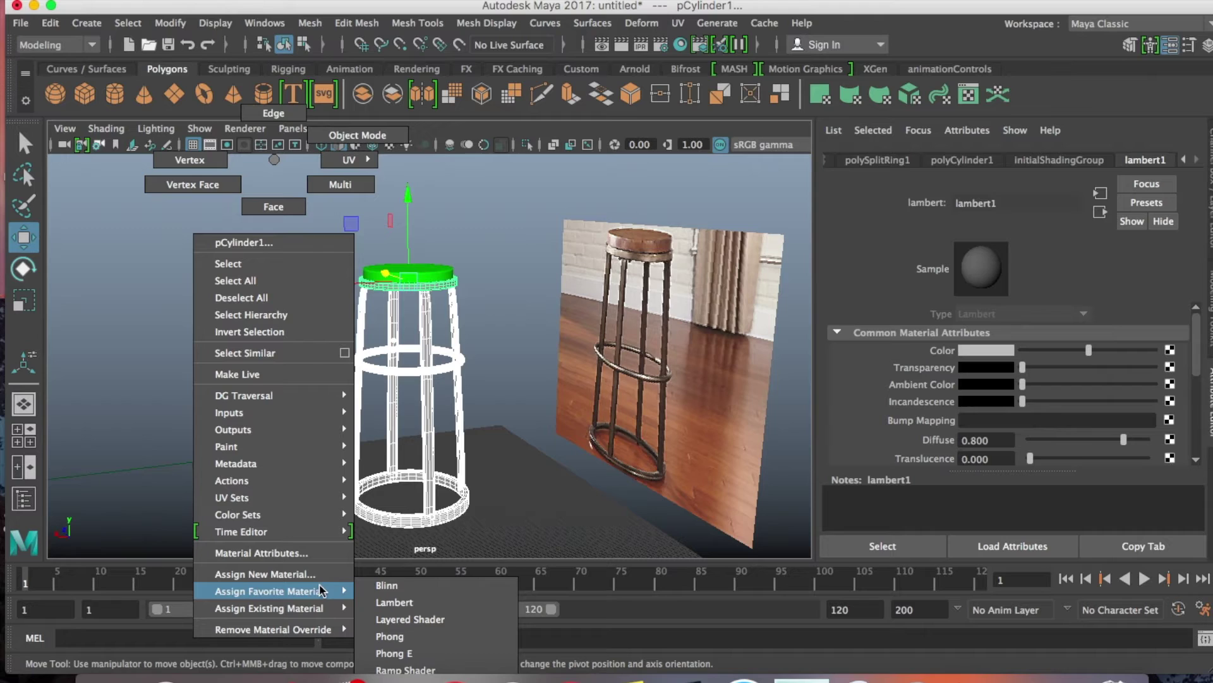
{"action": "left_click", "coordinate": [391, 602]}
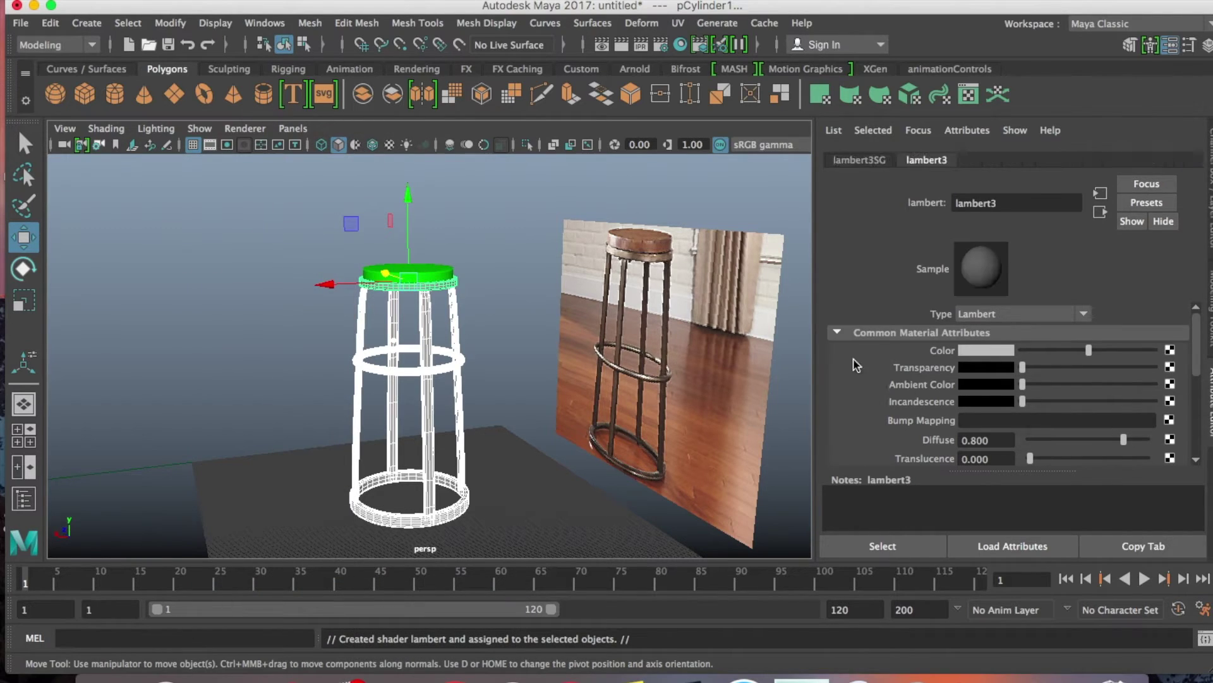
- Set the color of the stool frame's new Lambert material to blue
{"action": "left_click", "coordinate": [997, 352]}
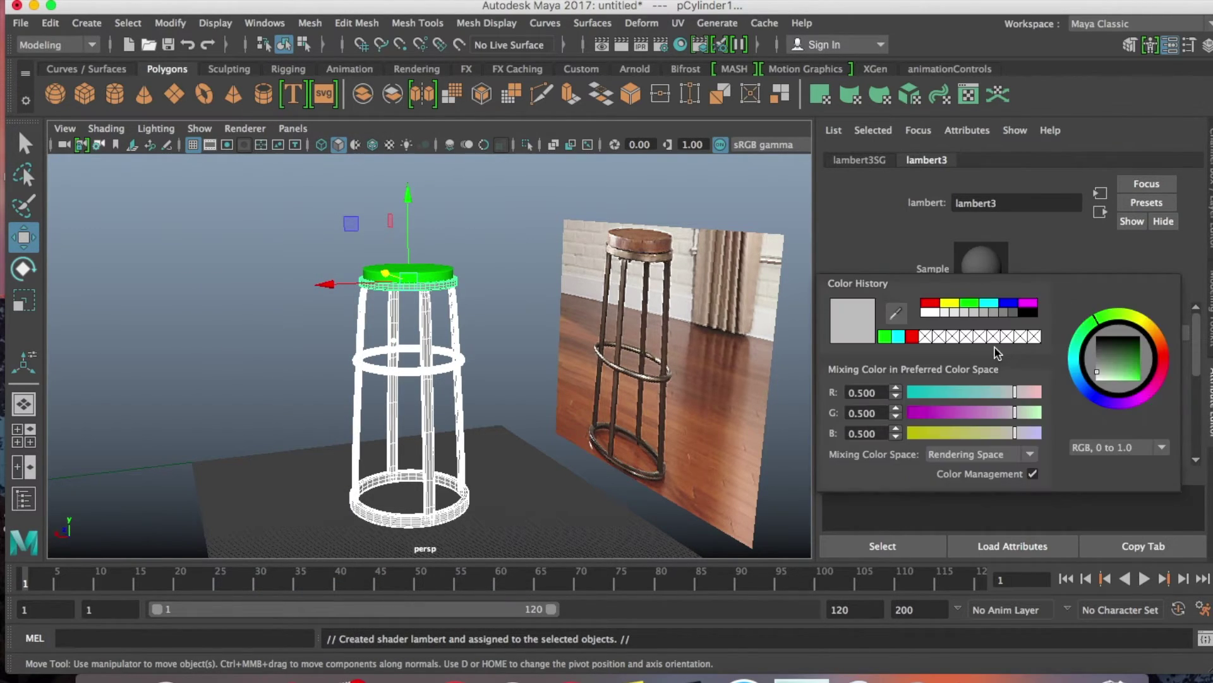
{"action": "left_click", "coordinate": [1017, 313]}
{"action": "left_click", "coordinate": [576, 295]}
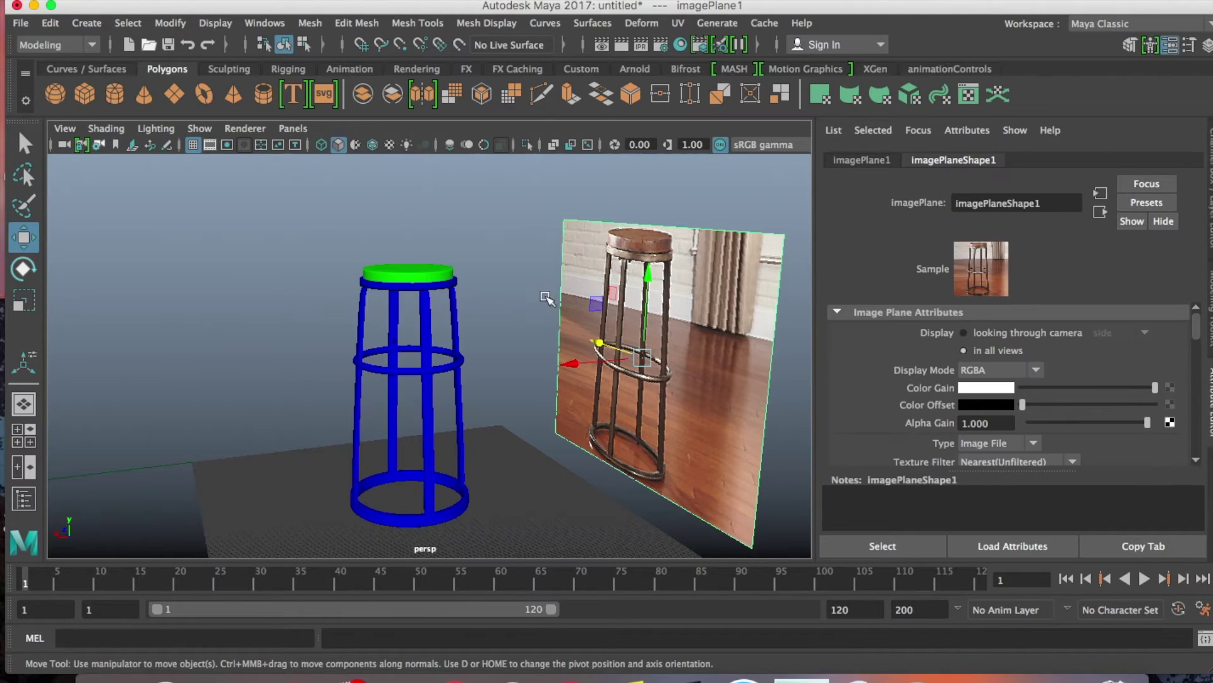
{"action": "left_click_drag", "start_coordinate": [492, 316], "coordinate": [533, 320], "text": "alt"}
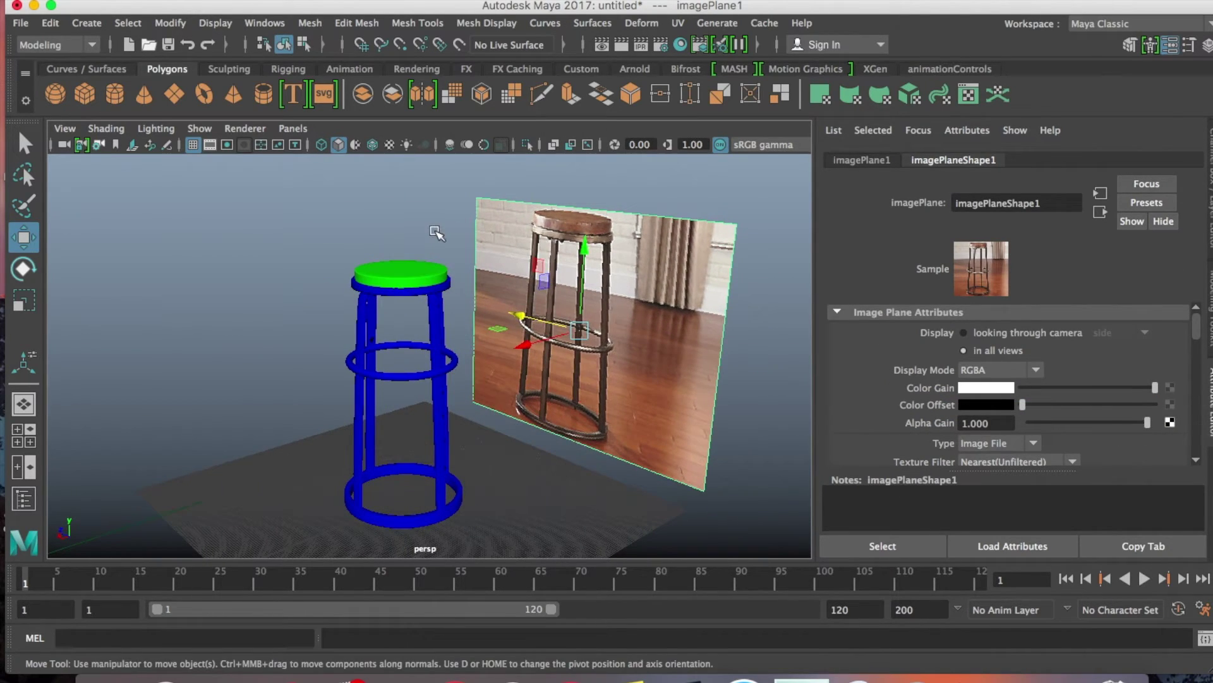
{"action": "key", "text": "q"}
{"action": "left_click", "coordinate": [438, 228]}
{"action": "key", "text": "super+shift+s"}
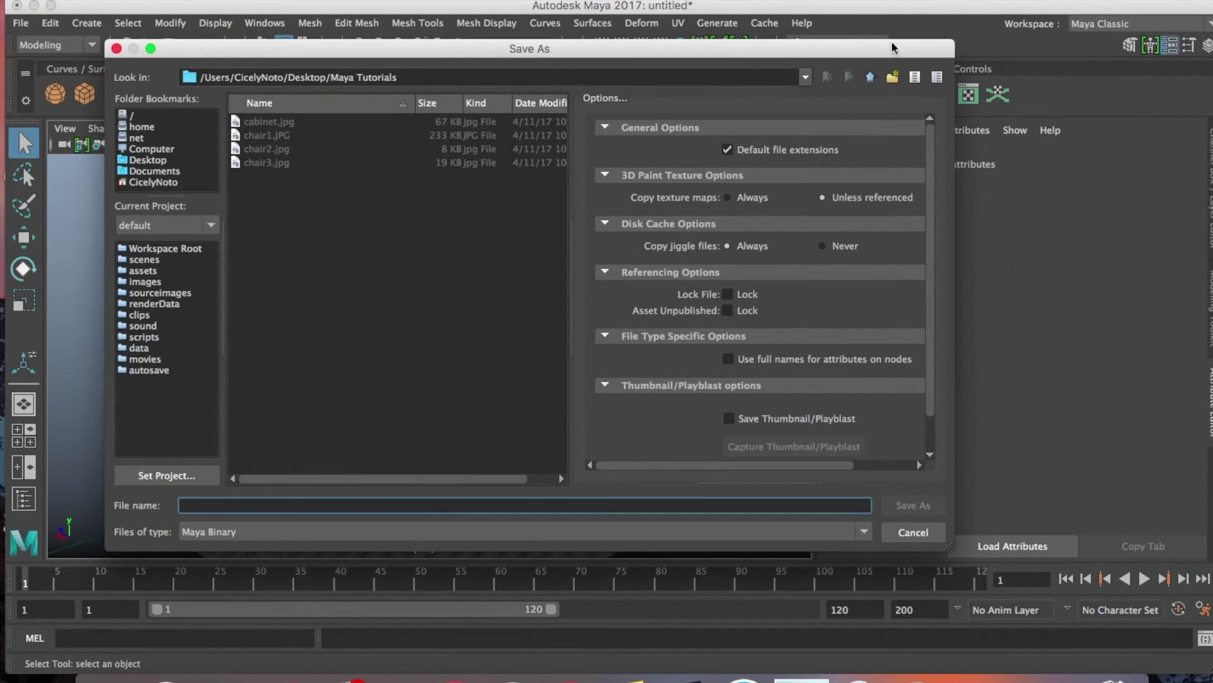
{"action": "left_click", "coordinate": [912, 531]}
{"action": "key", "text": "w"}
{"action": "left_click_drag", "start_coordinate": [515, 391], "coordinate": [467, 392], "text": "alt"}
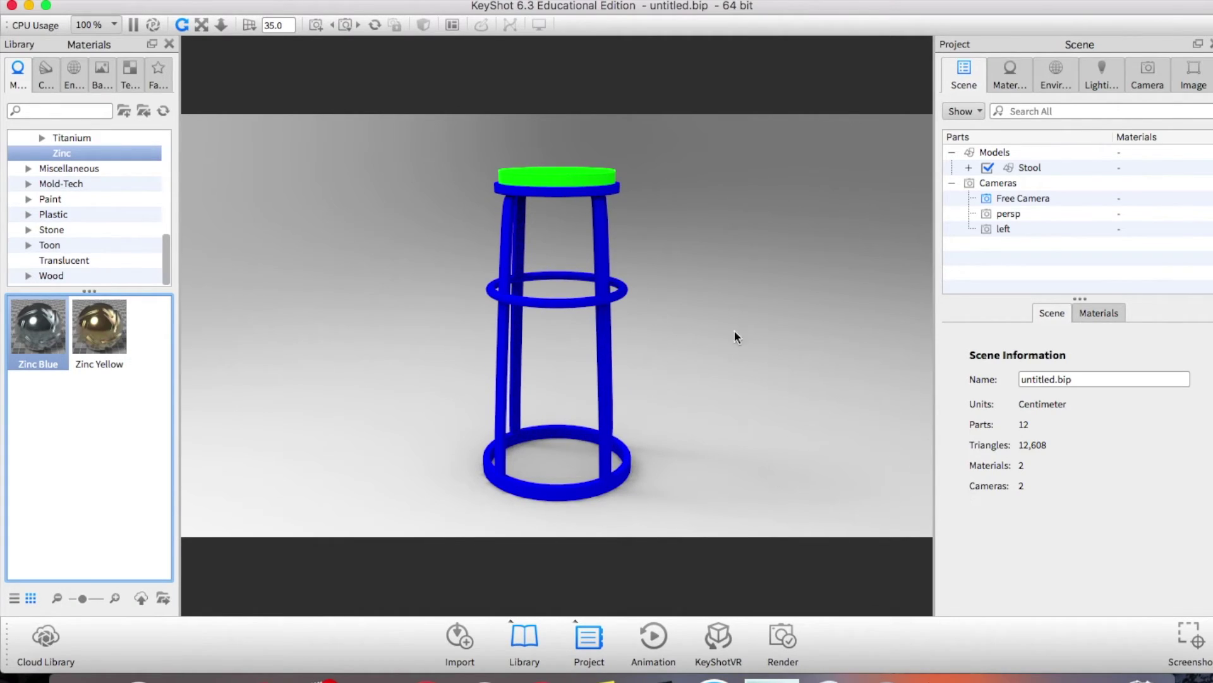
- Switch to KeyShot and try Zinc Yellow, followed by Zinc Blue, on the stool's legs and rings
{"action": "left_click_drag", "start_coordinate": [728, 347], "coordinate": [673, 378]}
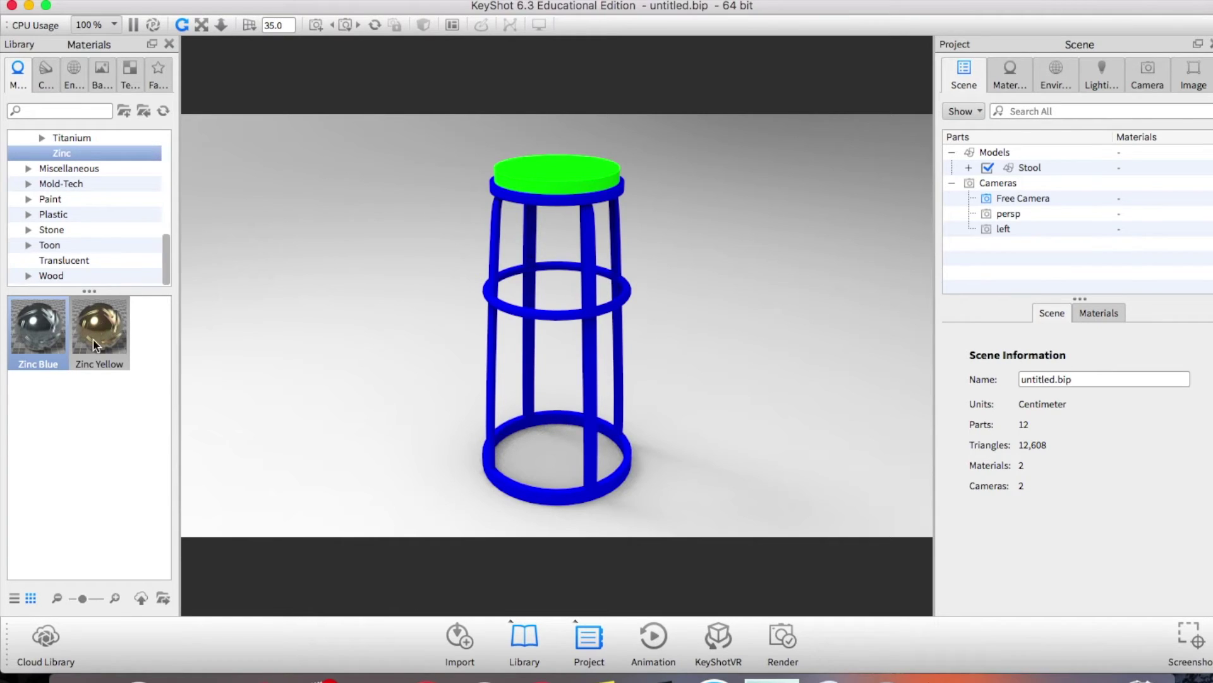
{"action": "mouse_move", "coordinate": [164, 254]}
{"action": "left_mouse_down"}
{"action": "mouse_move", "coordinate": [169, 212]}
{"action": "mouse_move", "coordinate": [168, 233]}
{"action": "left_mouse_up"}
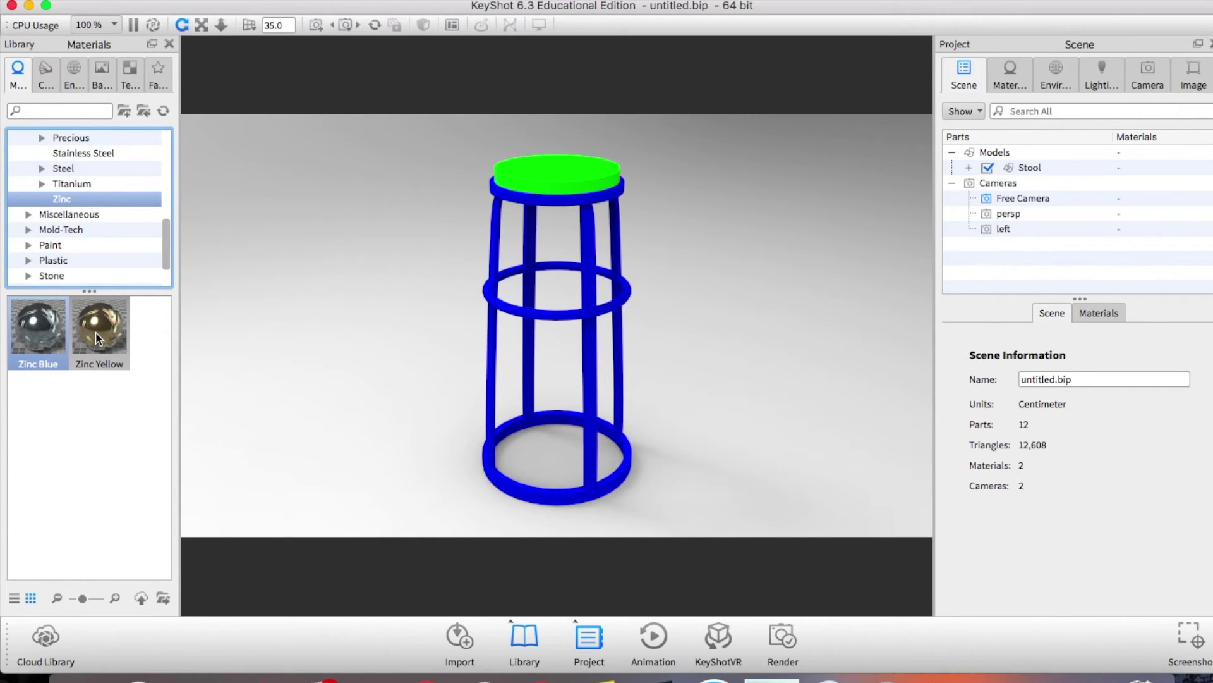
{"action": "left_click_drag", "start_coordinate": [95, 329], "coordinate": [491, 289]}
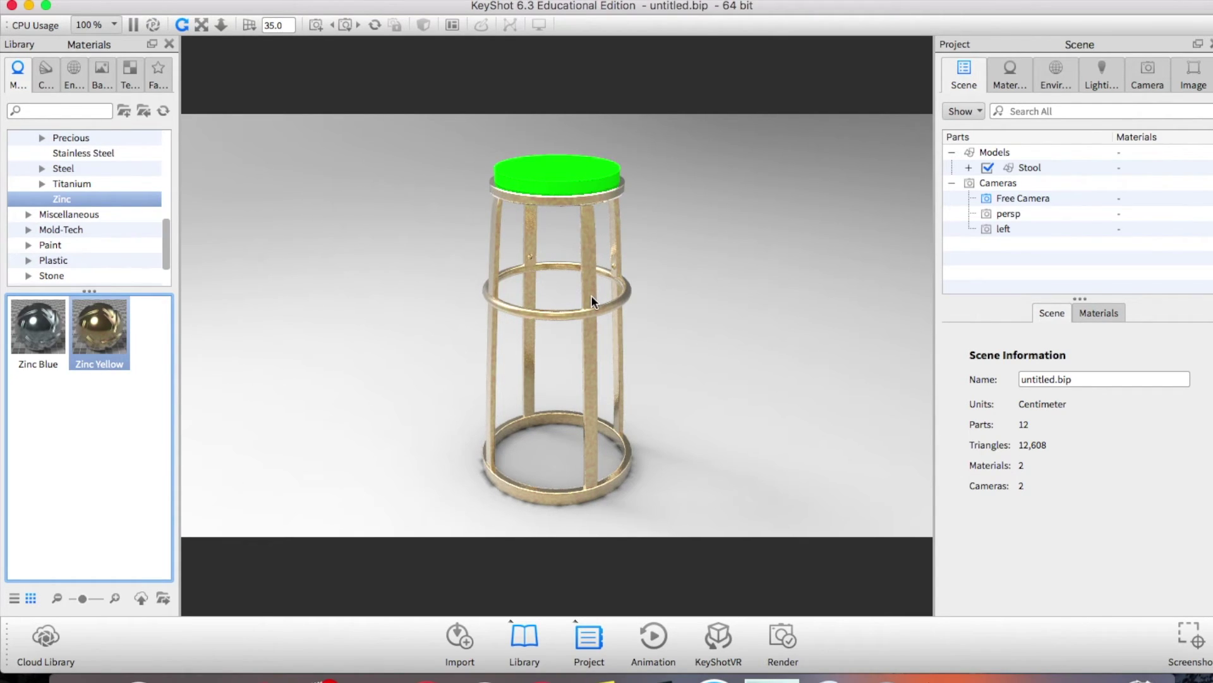
{"action": "left_click_drag", "start_coordinate": [38, 316], "coordinate": [526, 262]}
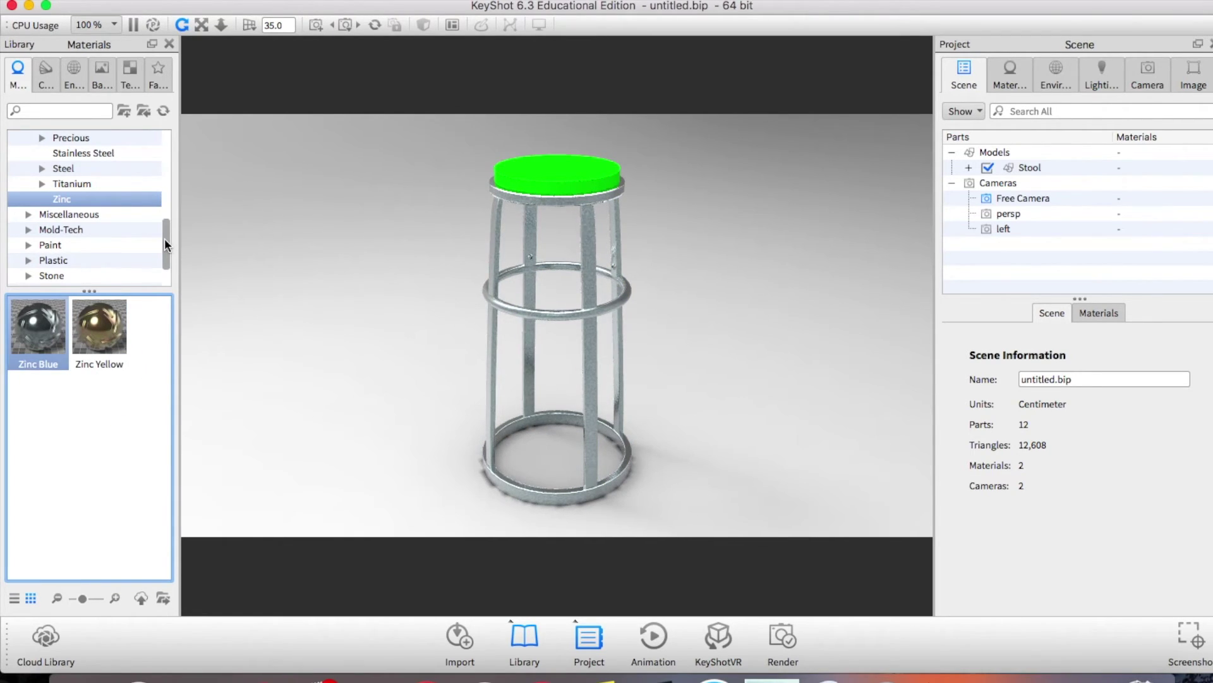
- Apply the Fine Grain Wood Polished material from the wood library to the stool's green seat
{"action": "left_click_drag", "start_coordinate": [164, 237], "coordinate": [165, 256]}
{"action": "left_click", "coordinate": [75, 274]}
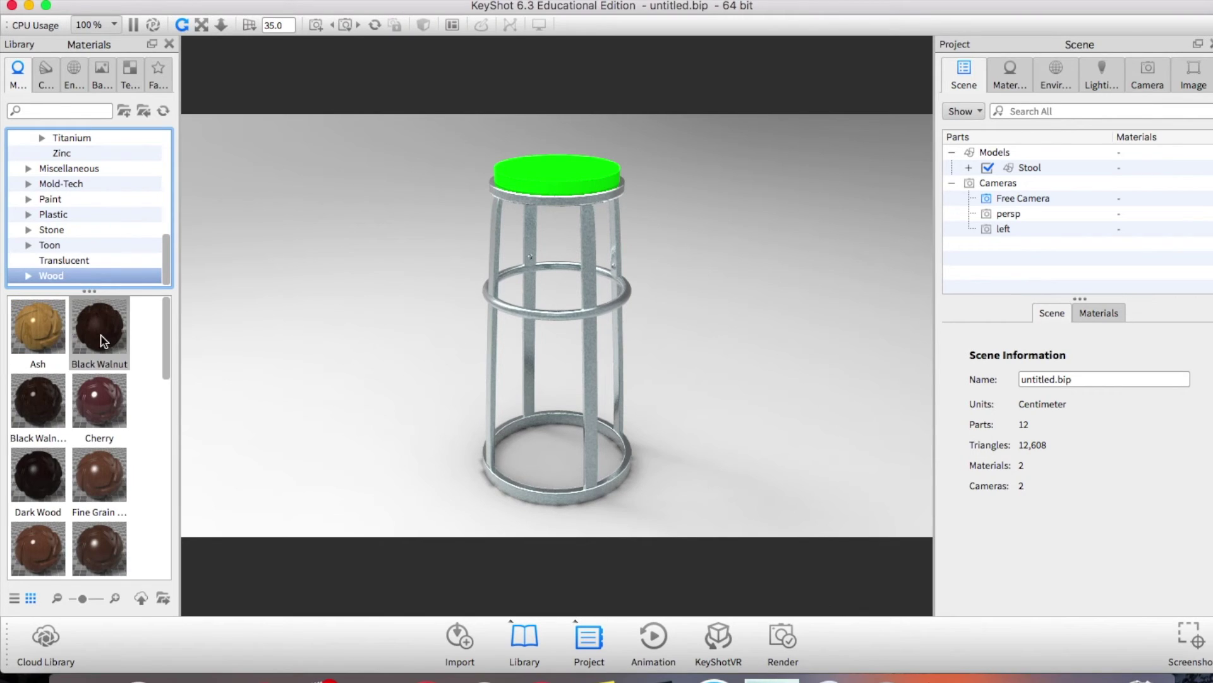
{"action": "left_click_drag", "start_coordinate": [162, 304], "coordinate": [158, 340]}
{"action": "left_click_drag", "start_coordinate": [48, 434], "coordinate": [533, 163]}
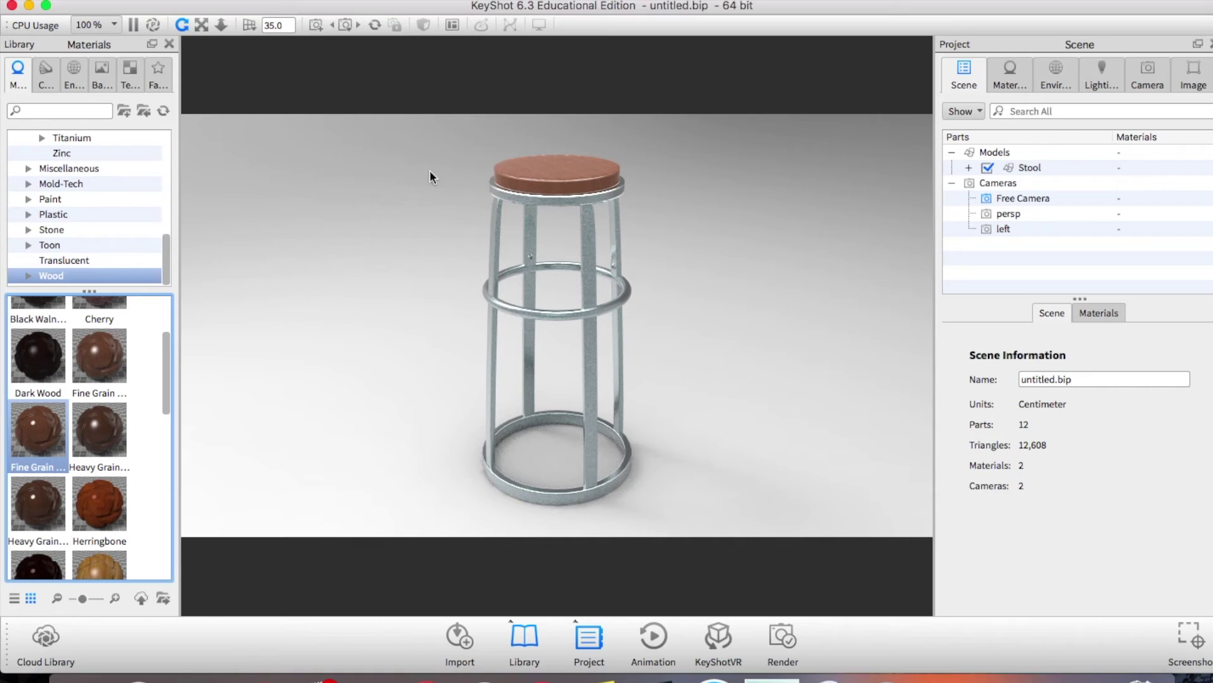
- Use the White Solid Vignette studio backplate as the scene's background
{"action": "left_click", "coordinate": [74, 73]}
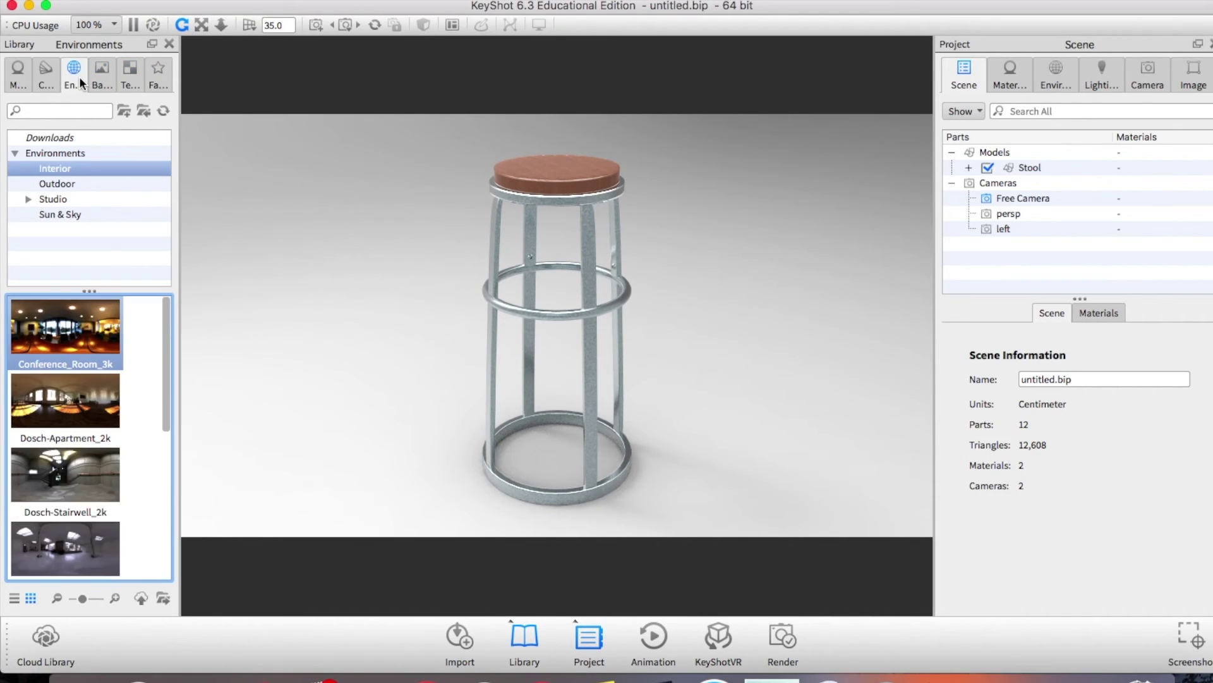
{"action": "left_click", "coordinate": [100, 75]}
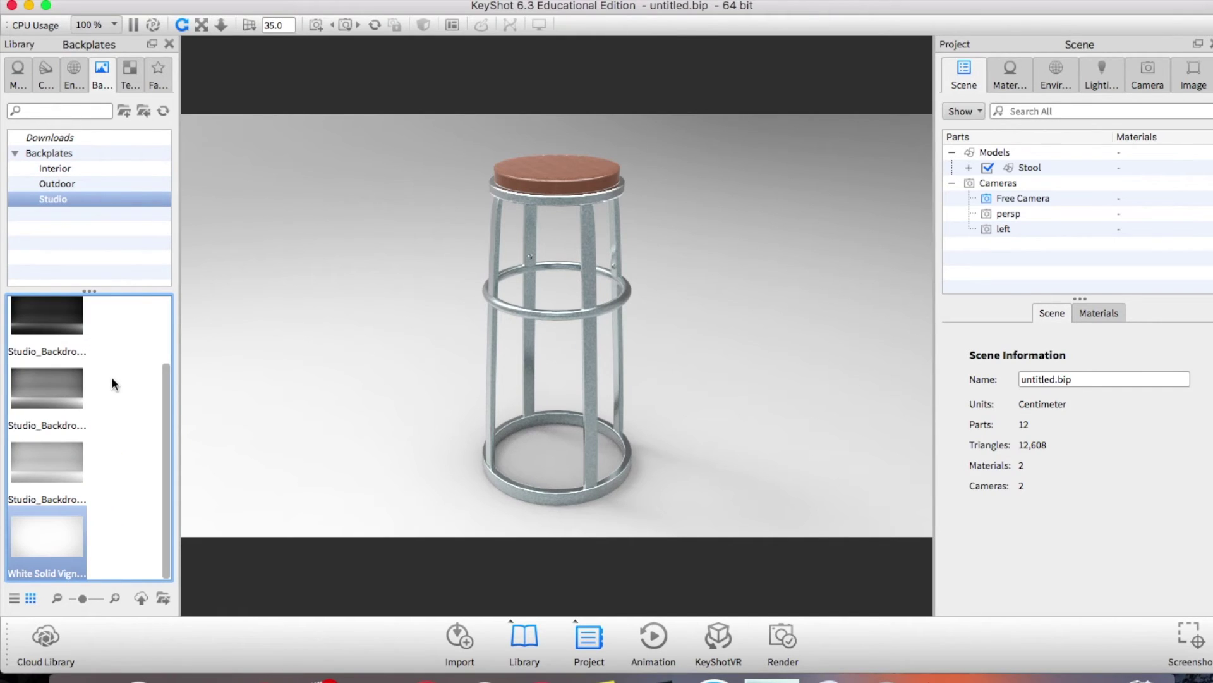
{"action": "left_click_drag", "start_coordinate": [51, 537], "coordinate": [315, 410]}
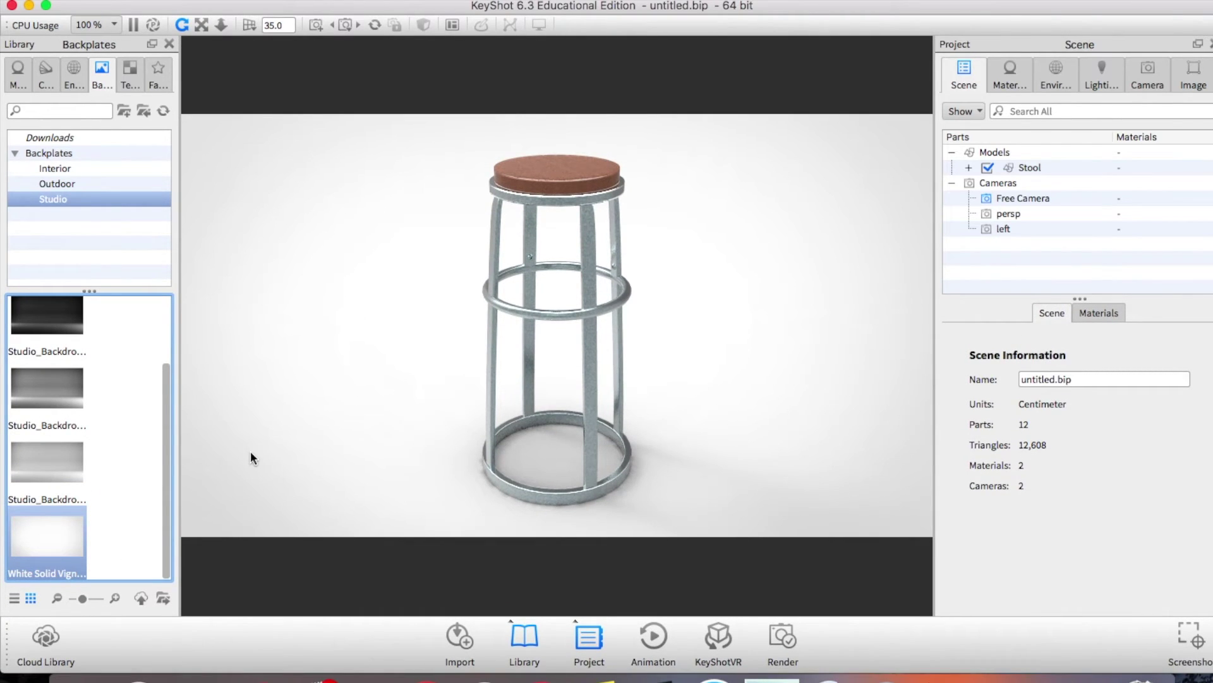
{"action": "left_click_drag", "start_coordinate": [55, 529], "coordinate": [312, 416]}
- Light the scene with the interior environment Conference_Room_3k and glance through the studio environments
{"action": "left_click", "coordinate": [74, 75]}
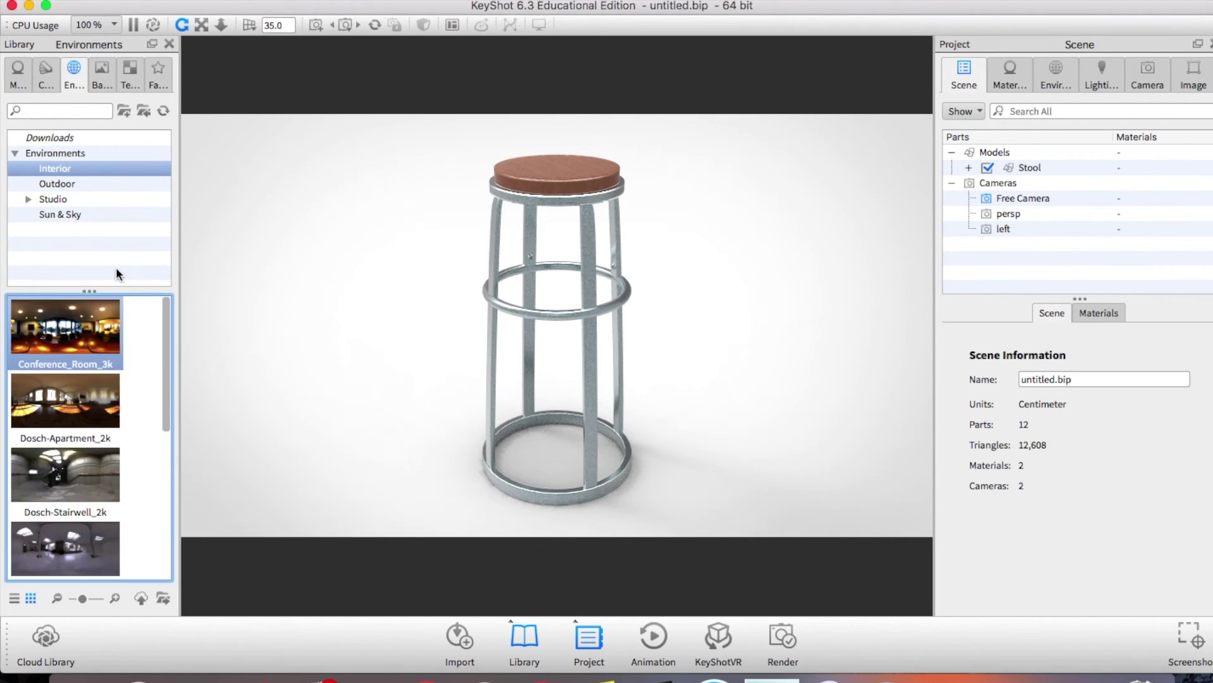
{"action": "left_click", "coordinate": [122, 366]}
{"action": "left_click_drag", "start_coordinate": [93, 344], "coordinate": [372, 309]}
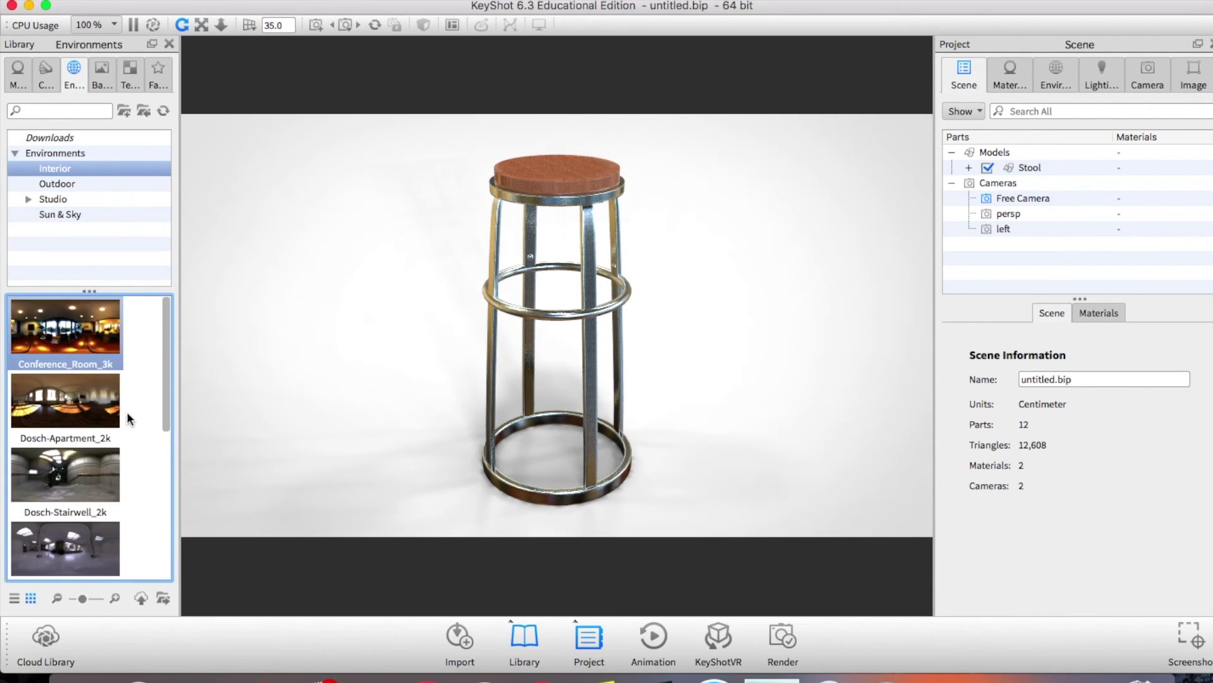
{"action": "left_click", "coordinate": [66, 200]}
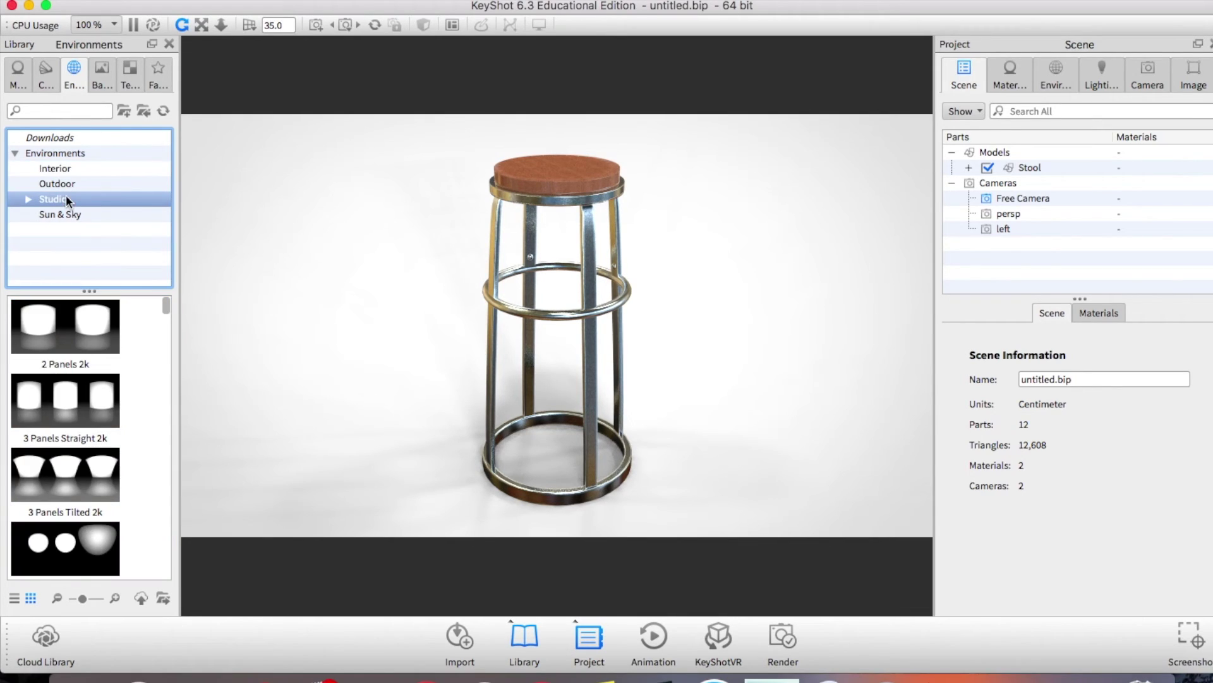
{"action": "left_click", "coordinate": [91, 168]}
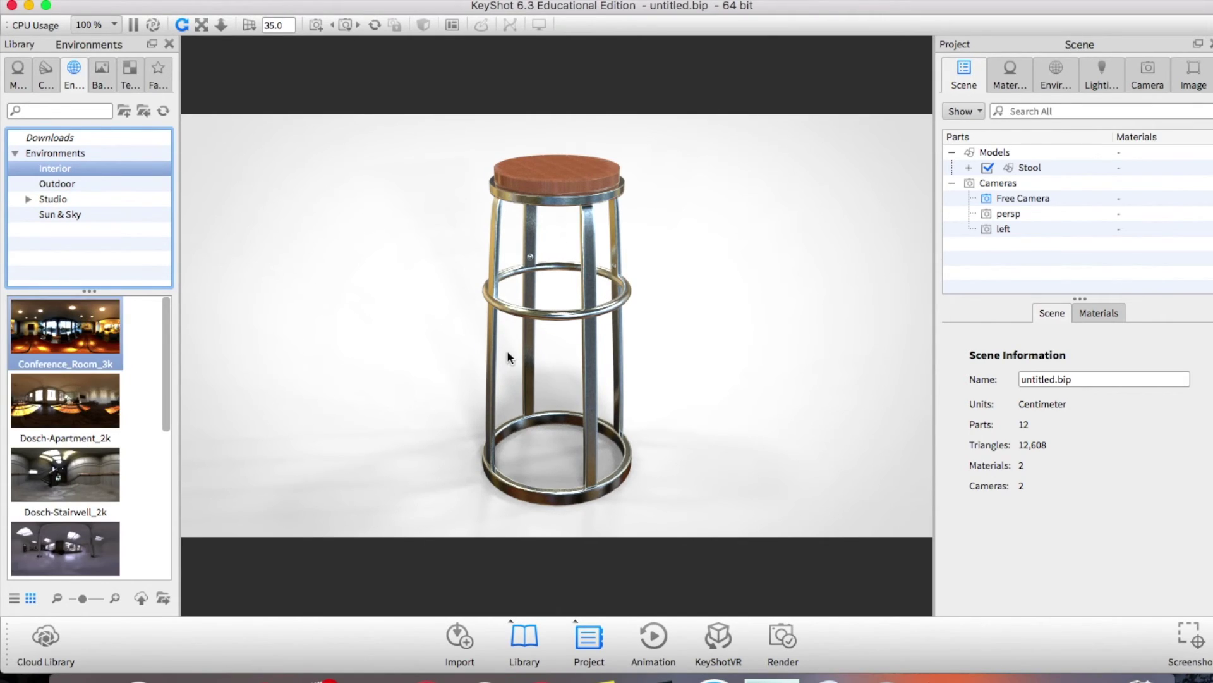
- Try a scale of 0.292 for the seat's wood texture map and set it back to 1
{"action": "mouse_move", "coordinate": [673, 395]}
{"action": "left_mouse_down", "text": "ctrl"}
{"action": "mouse_move", "coordinate": [423, 397]}
{"action": "mouse_move", "coordinate": [663, 392]}
{"action": "left_mouse_up", "text": "ctrl"}
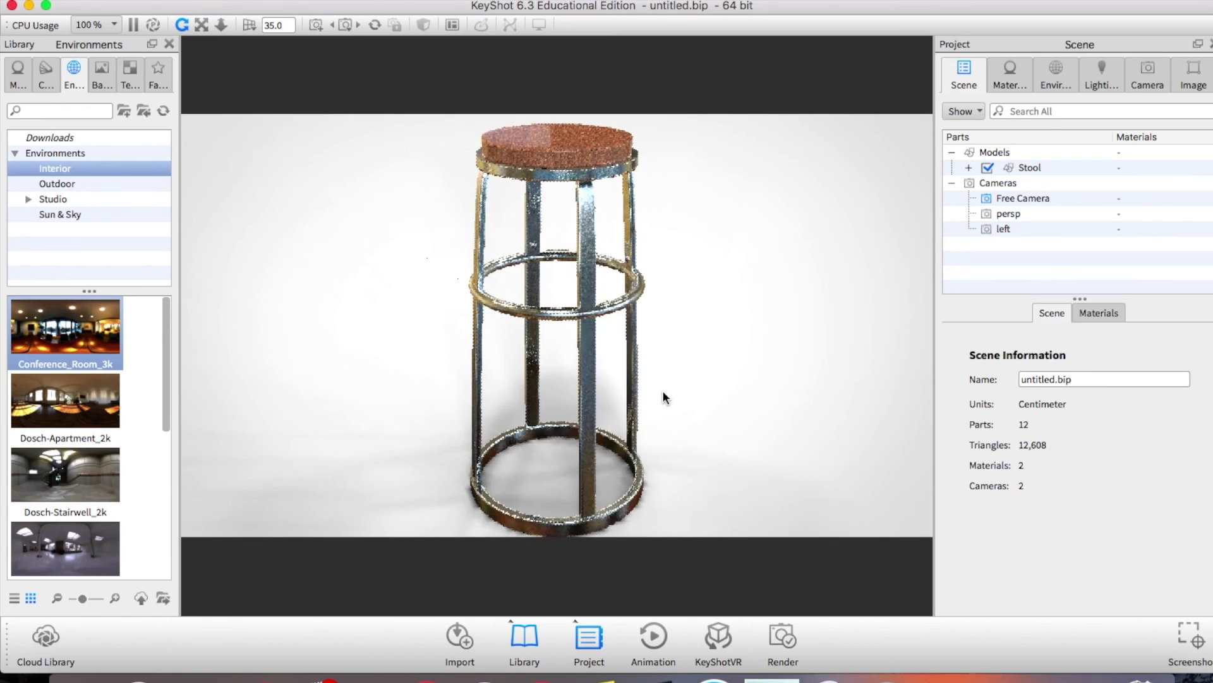
{"action": "double_click", "coordinate": [555, 169]}
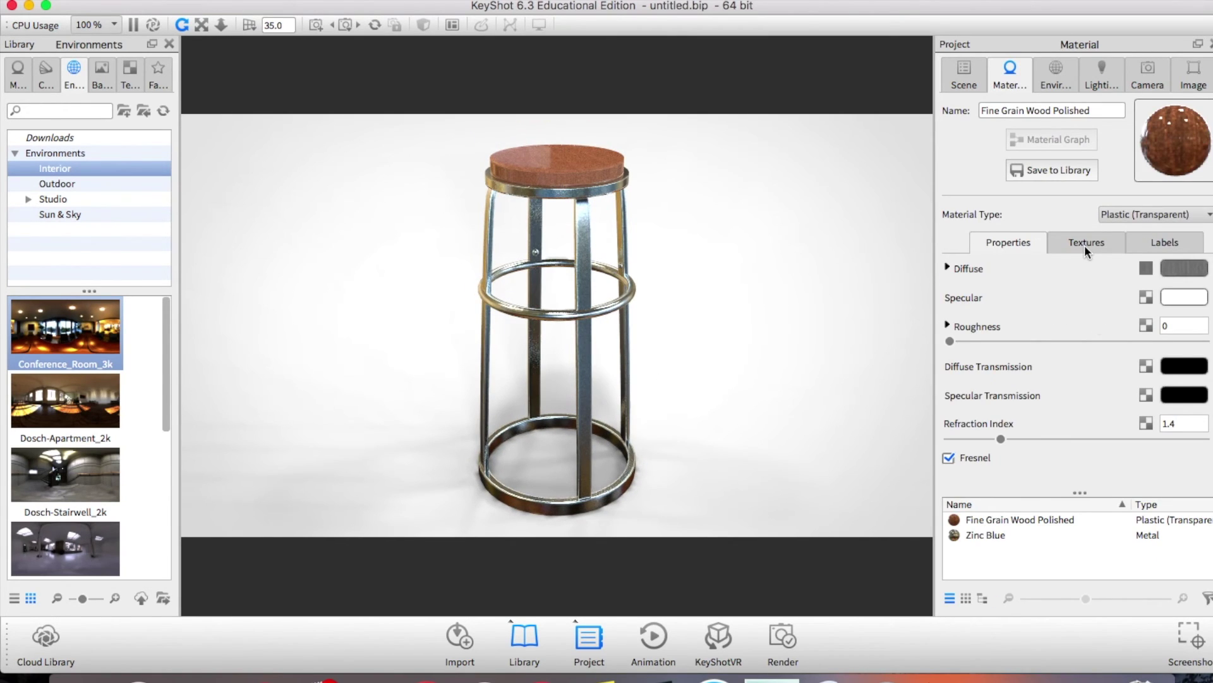
{"action": "left_click", "coordinate": [1085, 245]}
{"action": "scroll", "coordinate": [1083, 290], "scroll_direction": "down", "scroll_amount": 3}
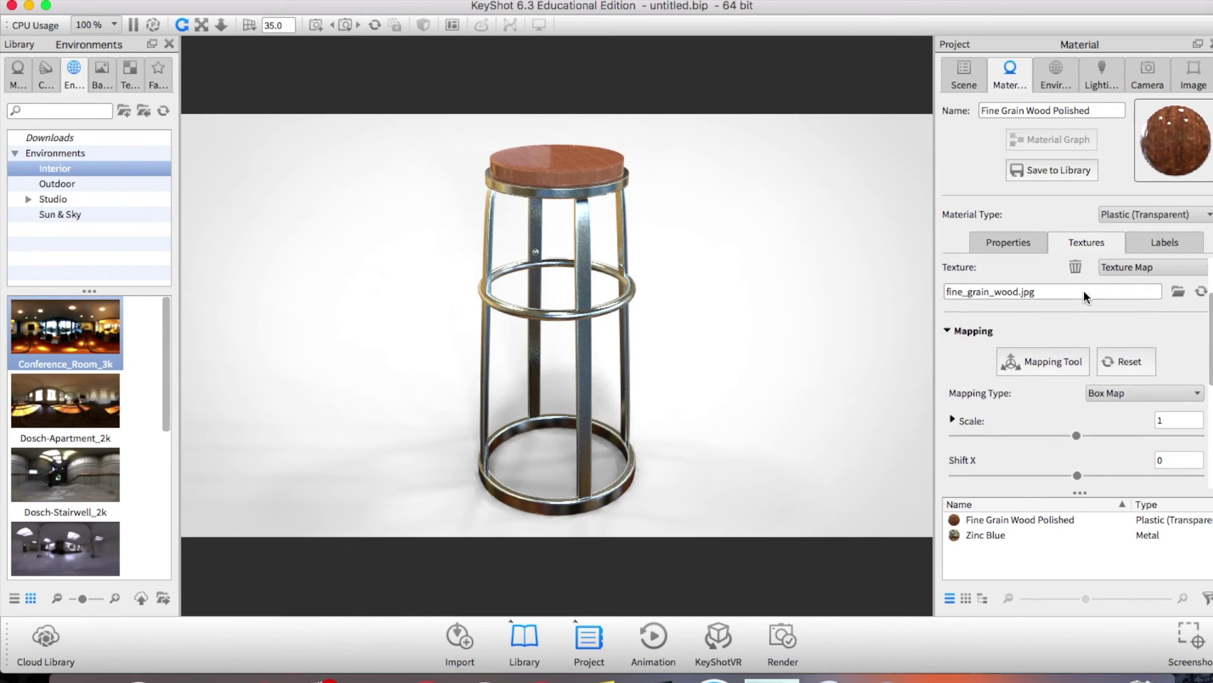
{"action": "left_click_drag", "start_coordinate": [1077, 436], "coordinate": [991, 438]}
{"action": "left_click_drag", "start_coordinate": [1187, 418], "coordinate": [1135, 417]}
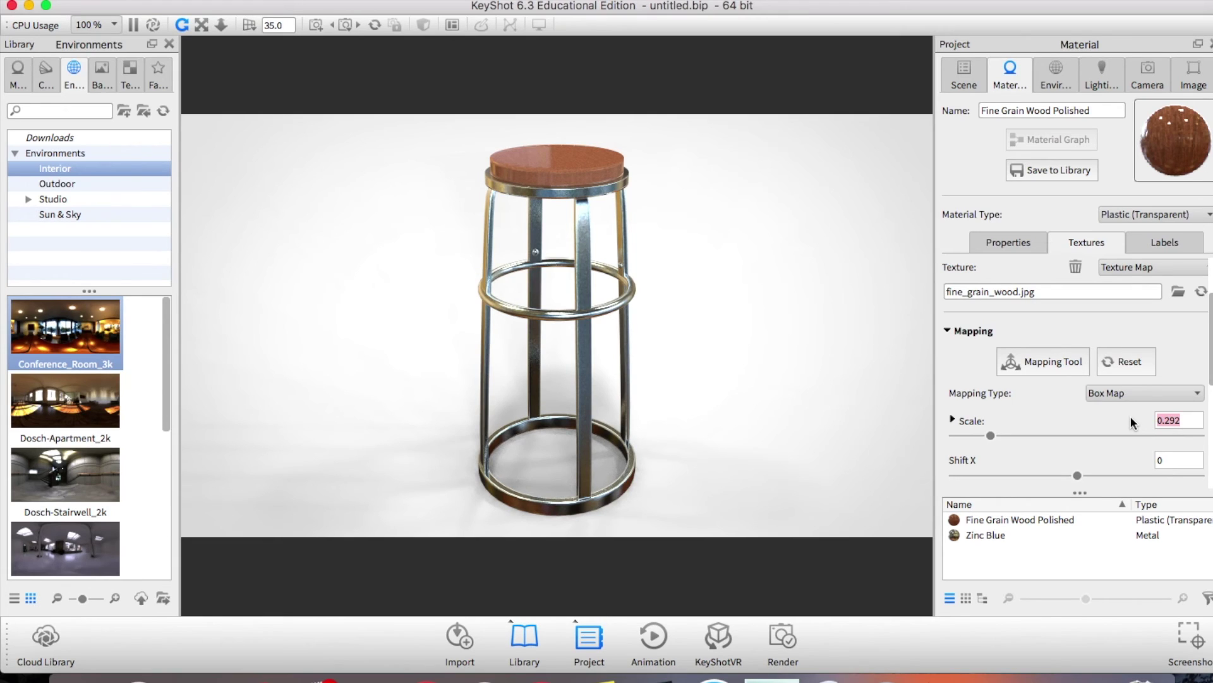
{"action": "type", "text": "1"}
{"action": "key", "text": "Return"}
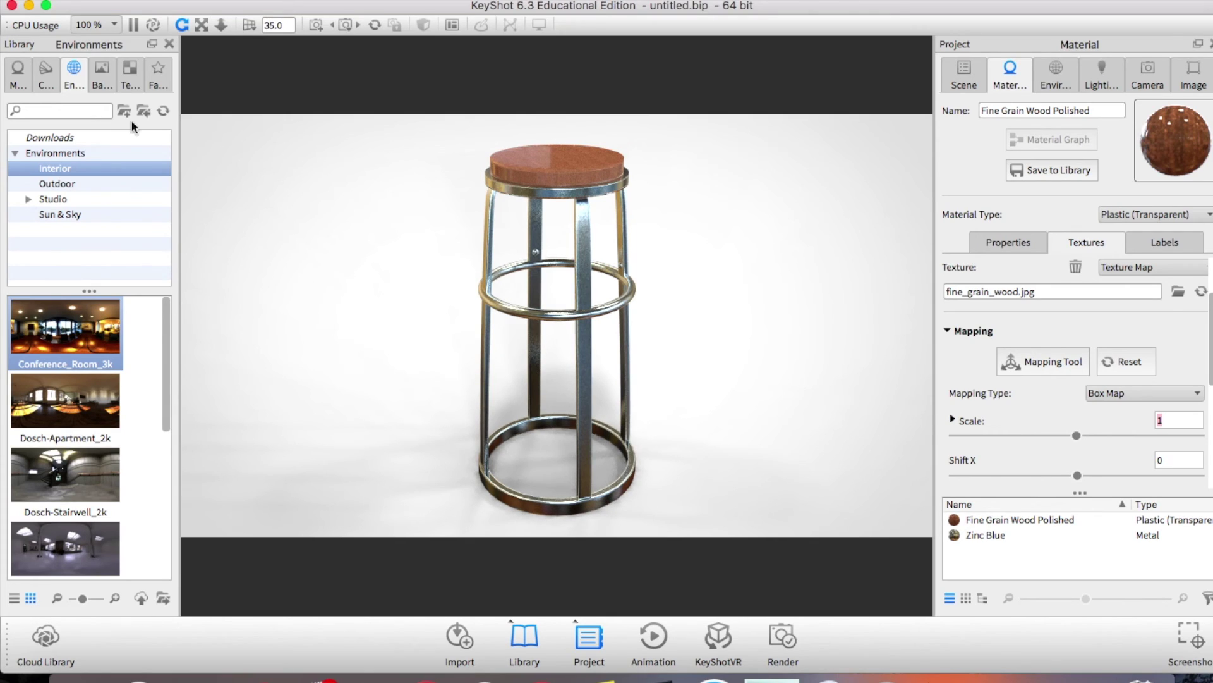
- Apply the Zinc Yellow material to the stool's legs and rings
{"action": "left_click", "coordinate": [18, 73]}
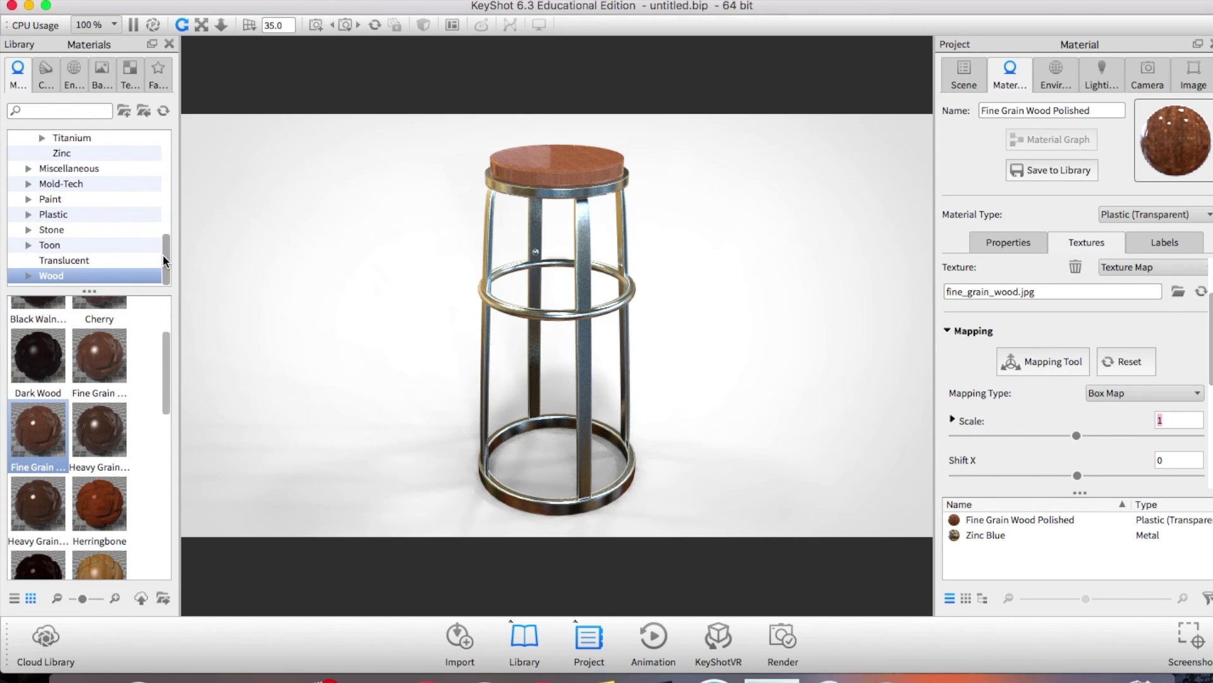
{"action": "scroll", "coordinate": [161, 254], "scroll_direction": "up", "scroll_amount": 1}
{"action": "left_click", "coordinate": [91, 168]}
{"action": "left_click_drag", "start_coordinate": [107, 326], "coordinate": [580, 301]}
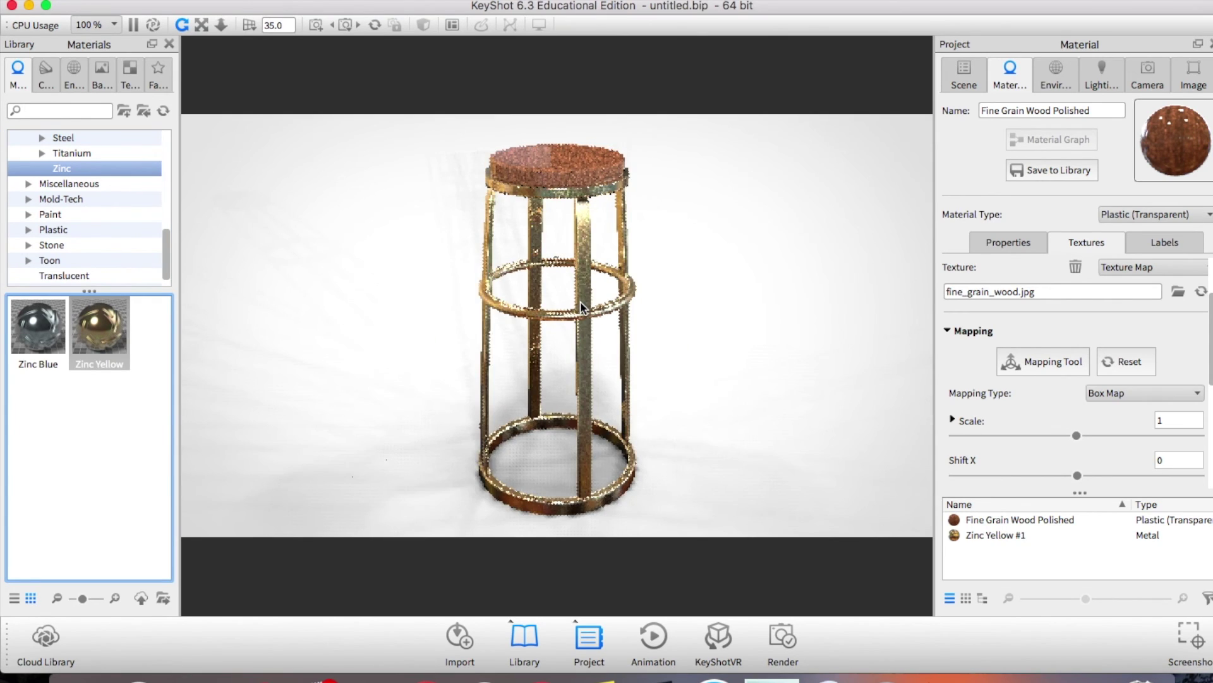